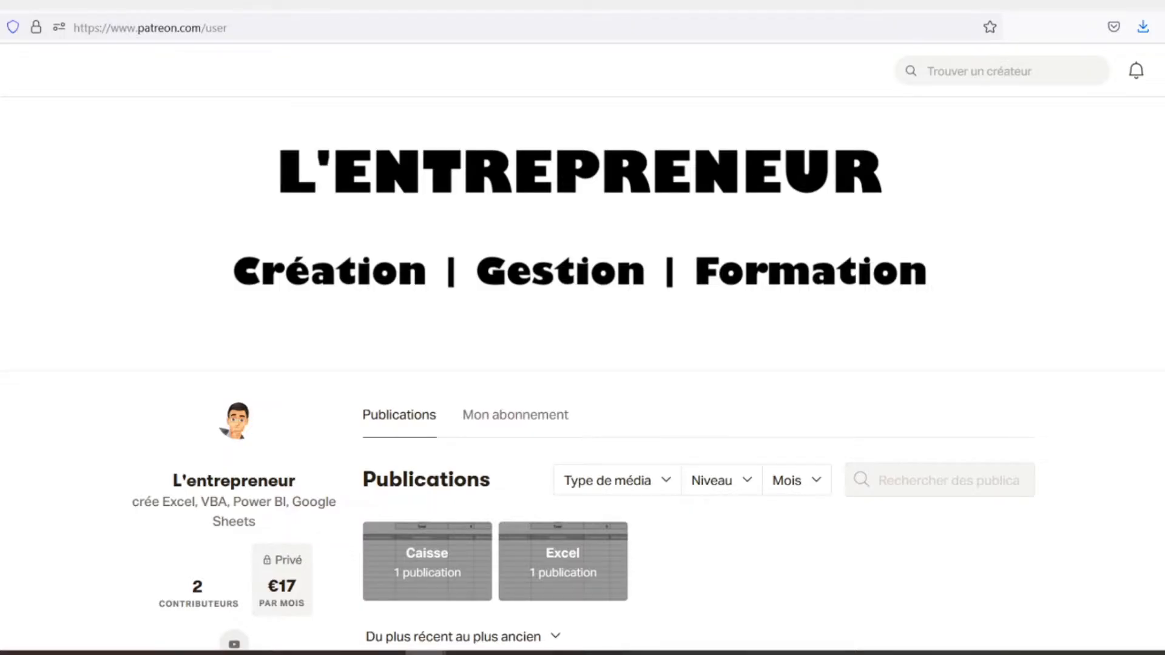
Look through the creator page's publications, down to the Feuilles de caisse post and its caisse.xlsx attachment.
scroll(581, 373, "down", 3)
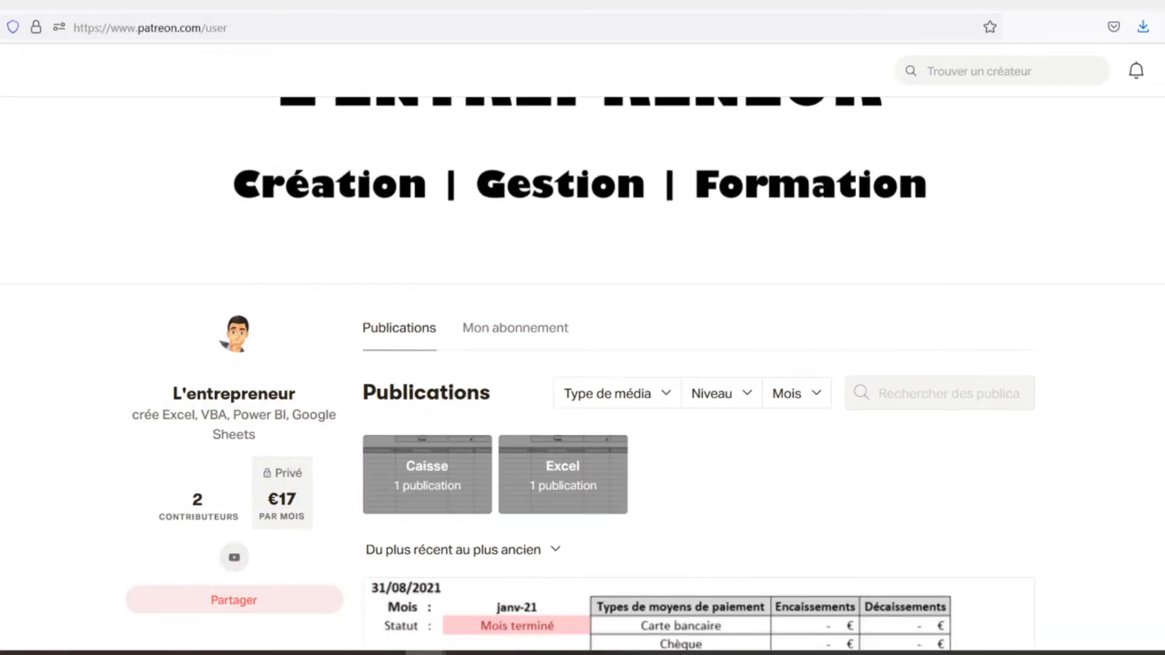
scroll(582, 376, "down", 2)
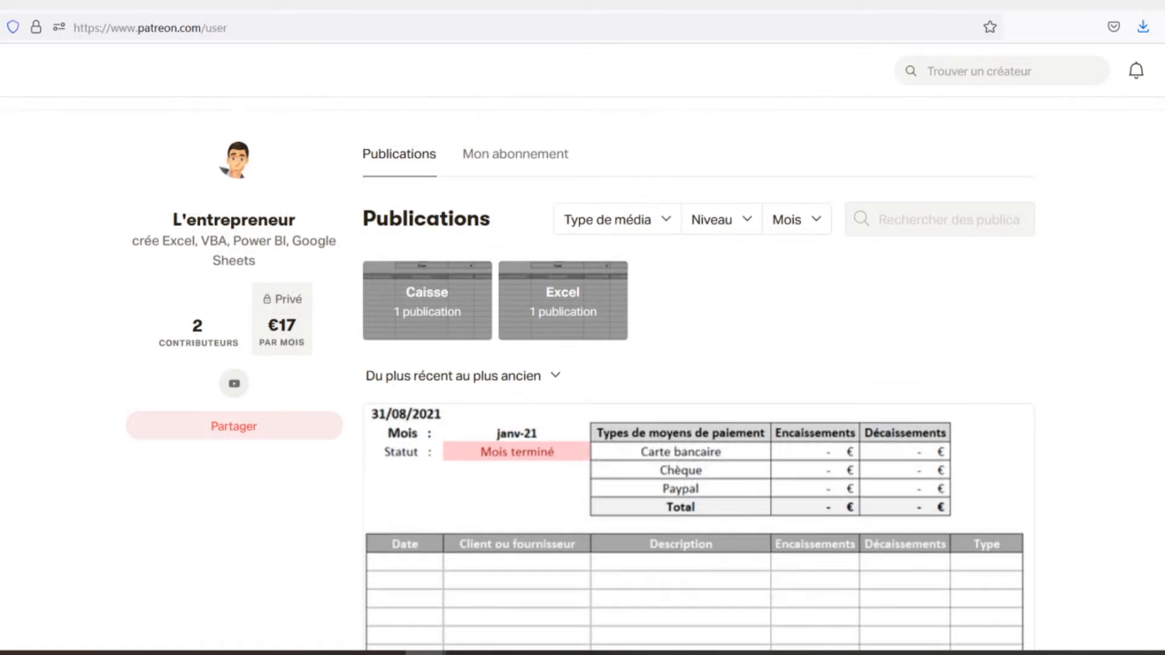
scroll(582, 376, "down", 2)
scroll(582, 376, "down", 2)
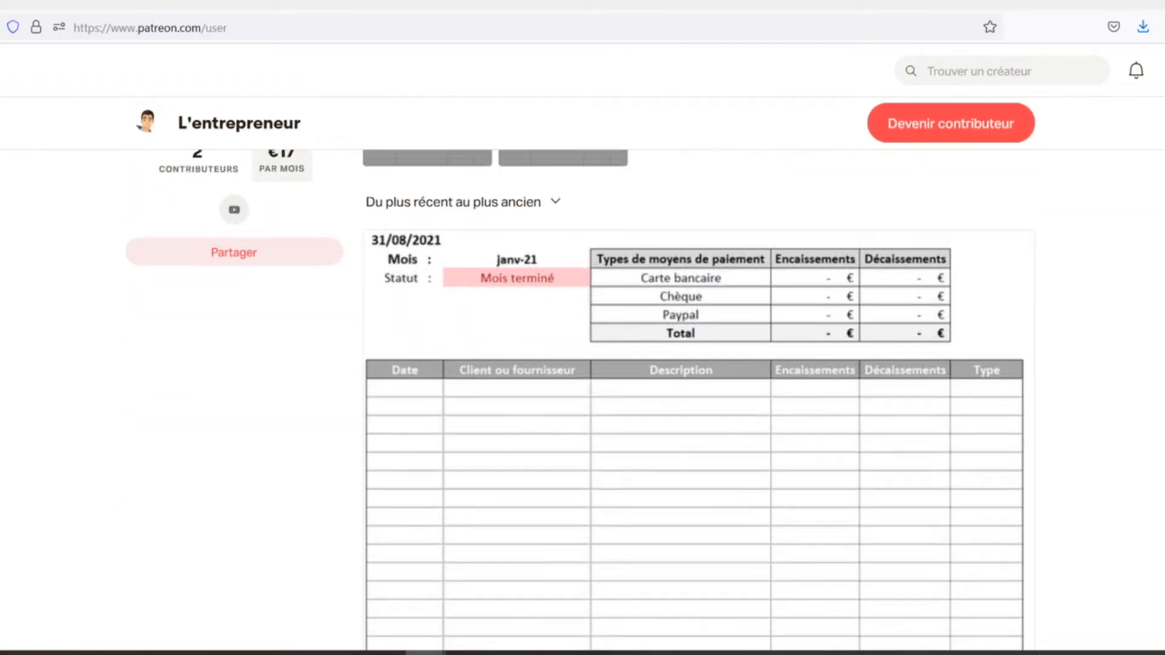
scroll(582, 376, "down", 2)
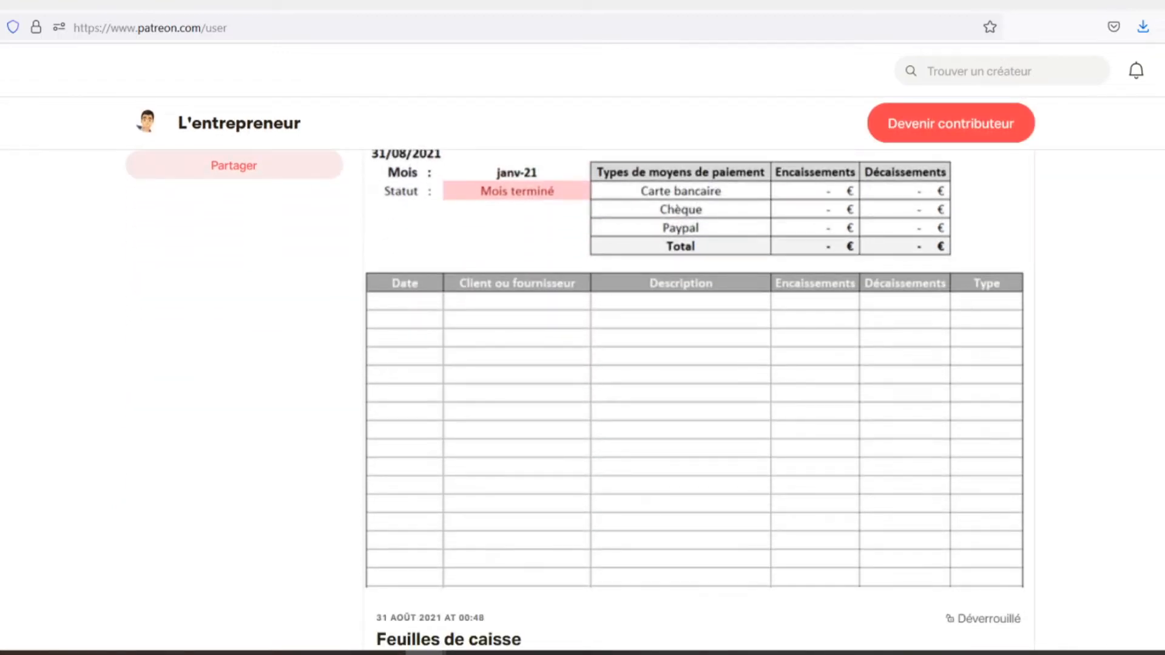
scroll(583, 376, "down", 2)
scroll(583, 376, "down", 2)
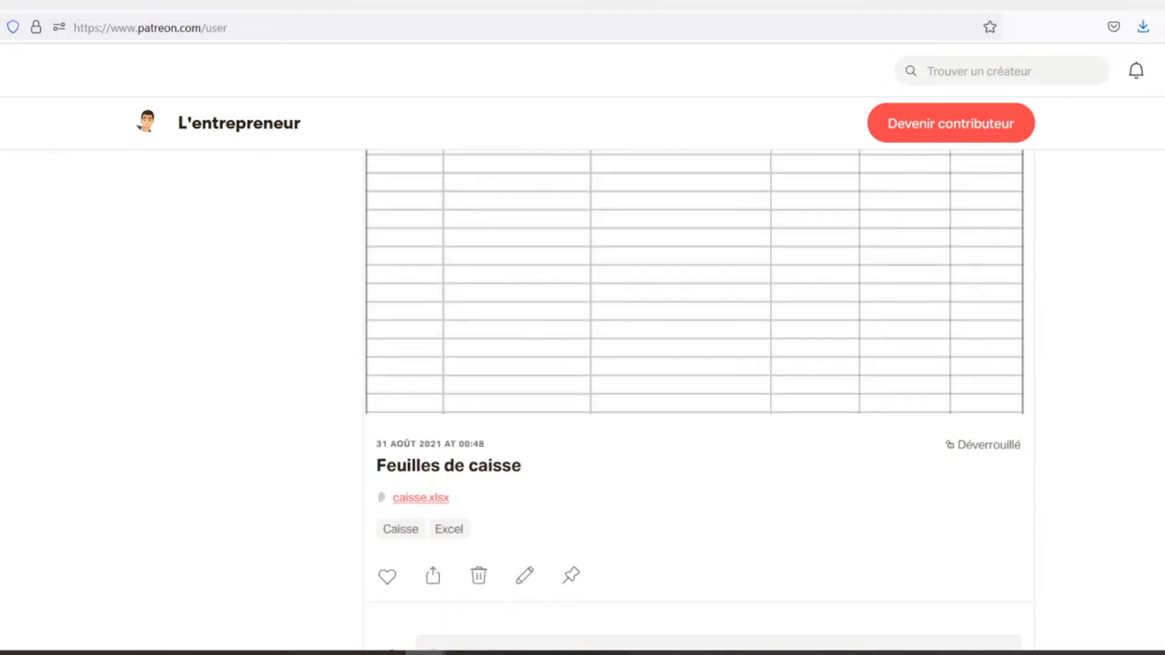
scroll(582, 376, "down", 2)
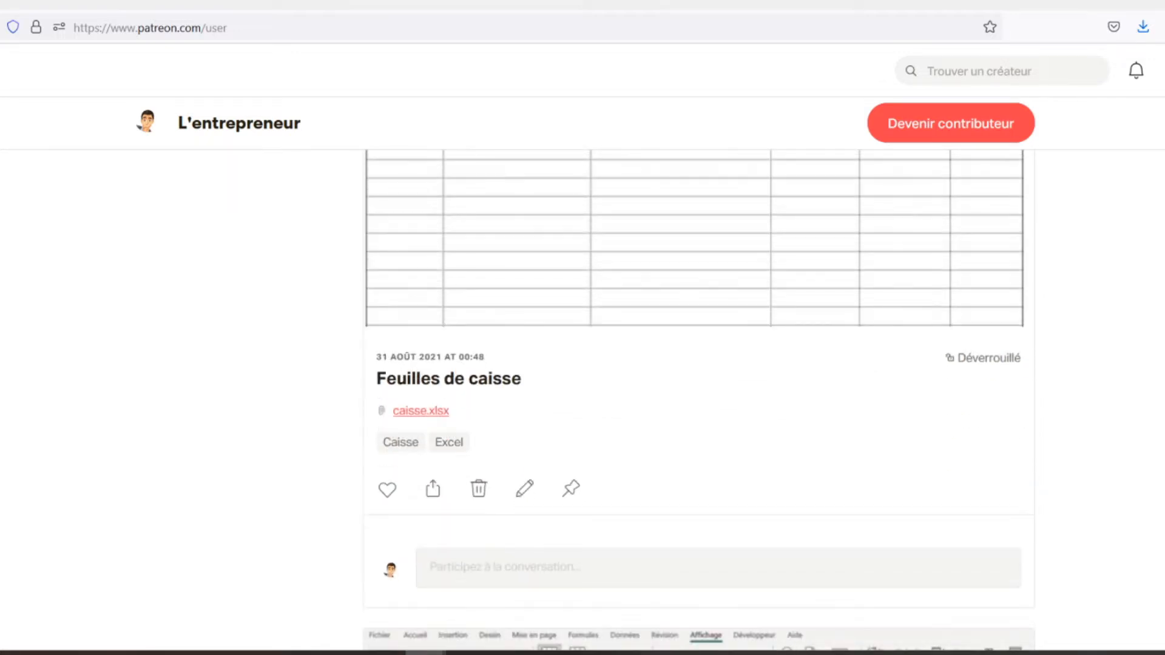
scroll(582, 376, "down", 2)
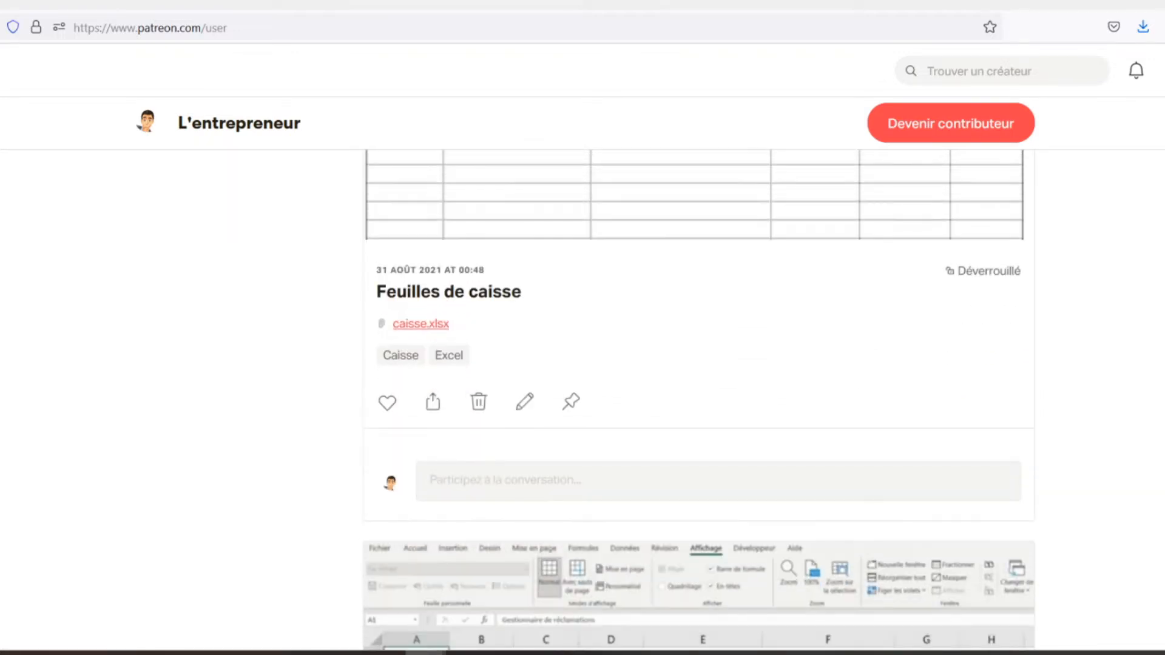
scroll(583, 376, "down", 2)
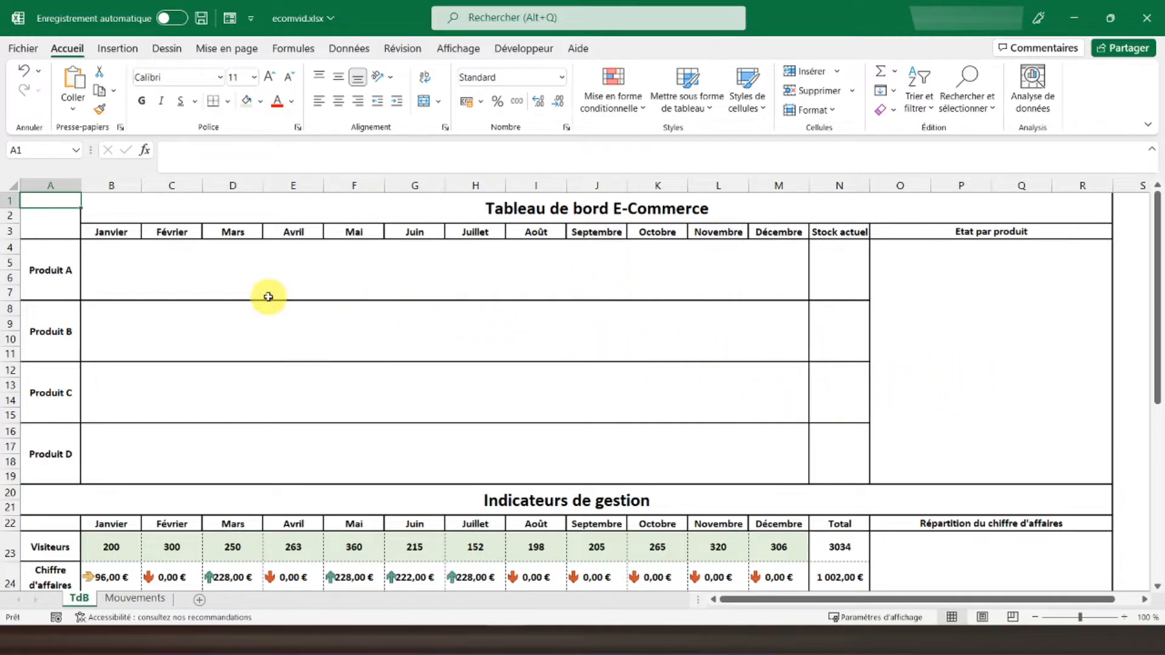
Start a SOMMEPROD formula in TdB cell B5 whose first condition matches MOIS(Mouvements!A6:A100) to COLONNE()-1.
left_click(99, 259)
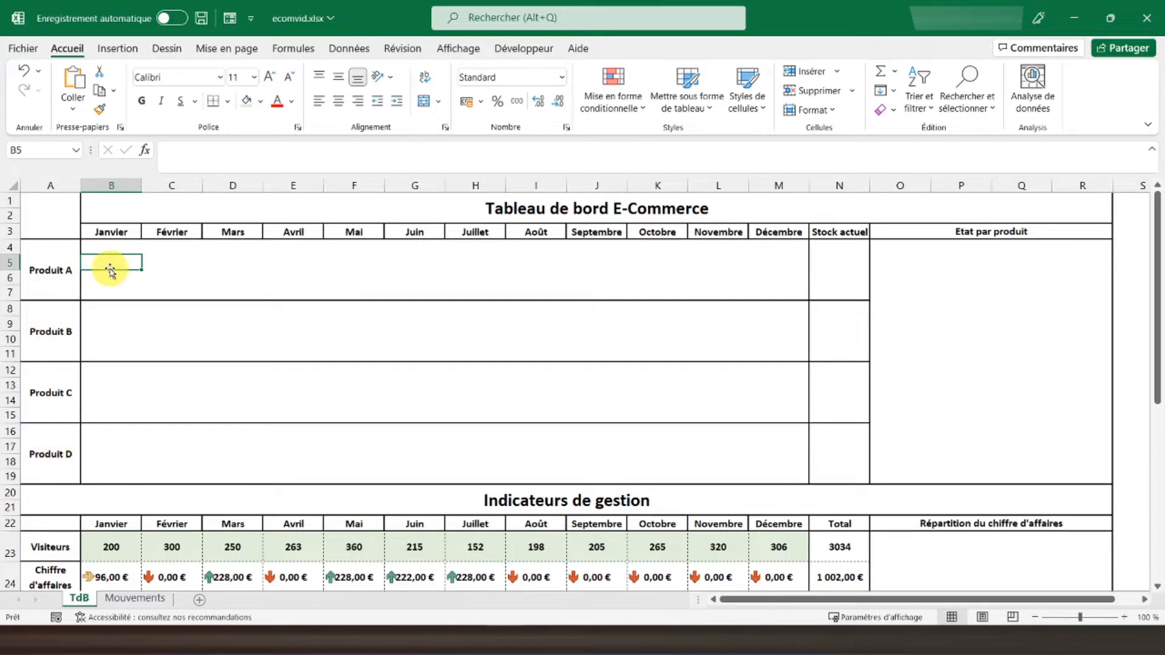
type("=")
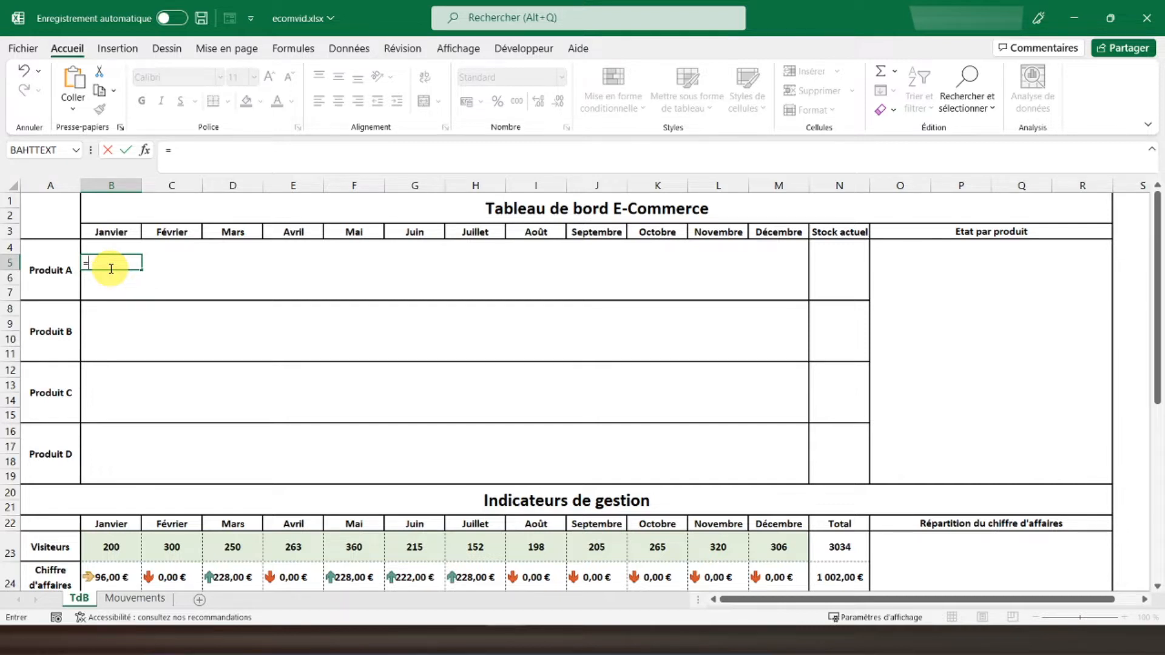
type("sommepro")
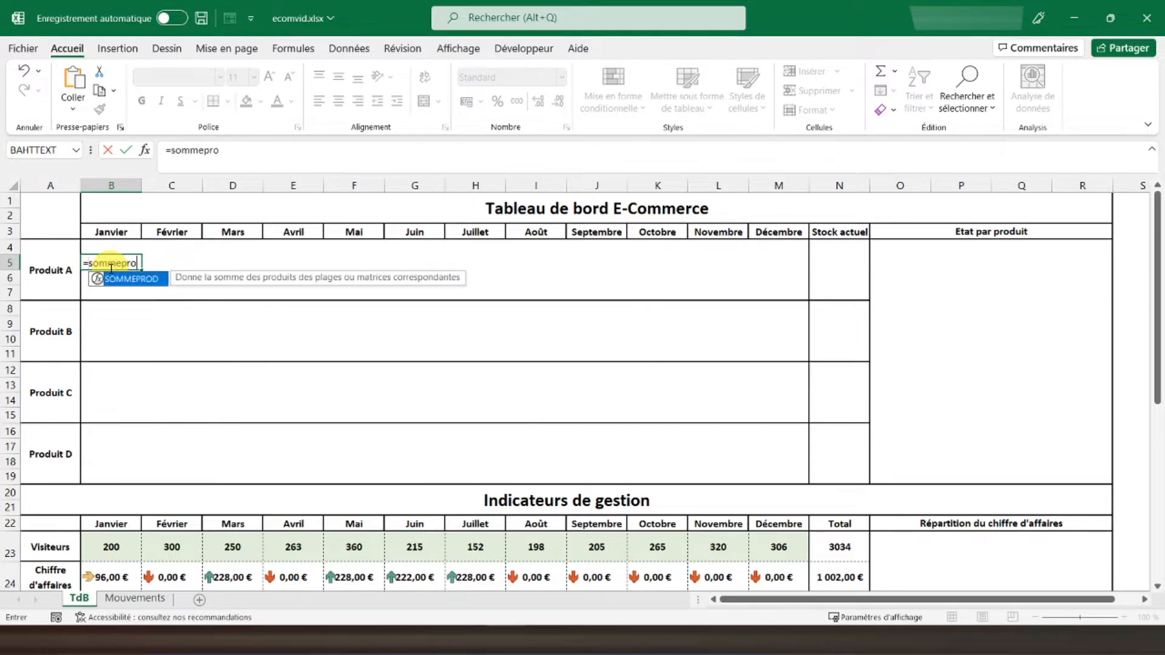
type("d(")
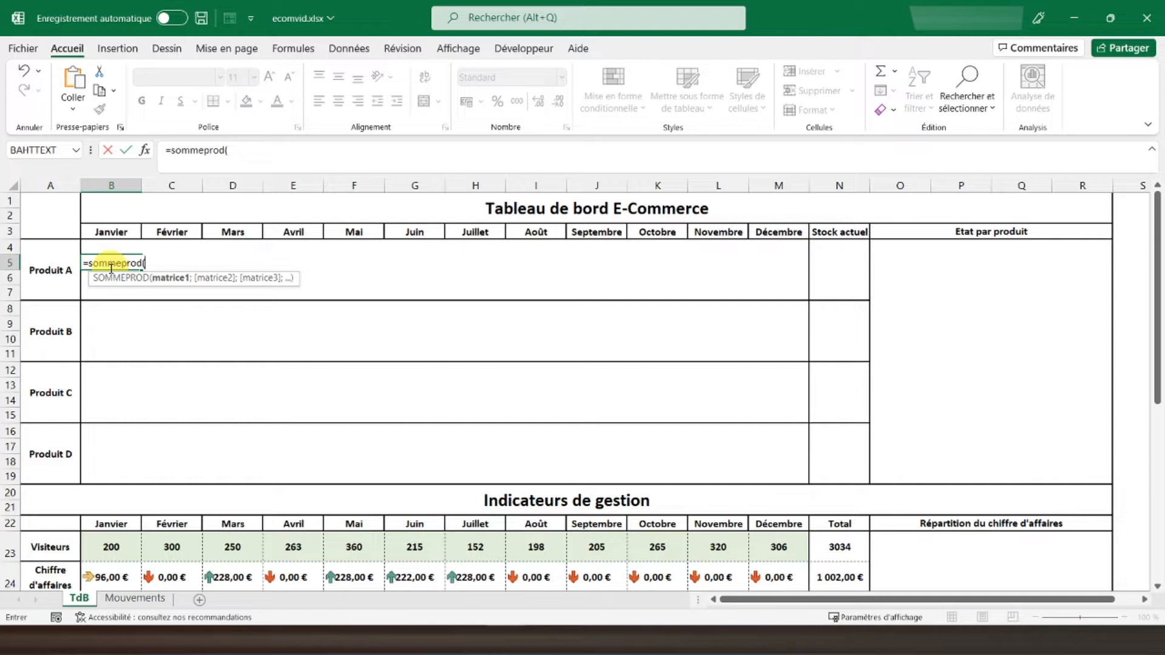
type("(mois(")
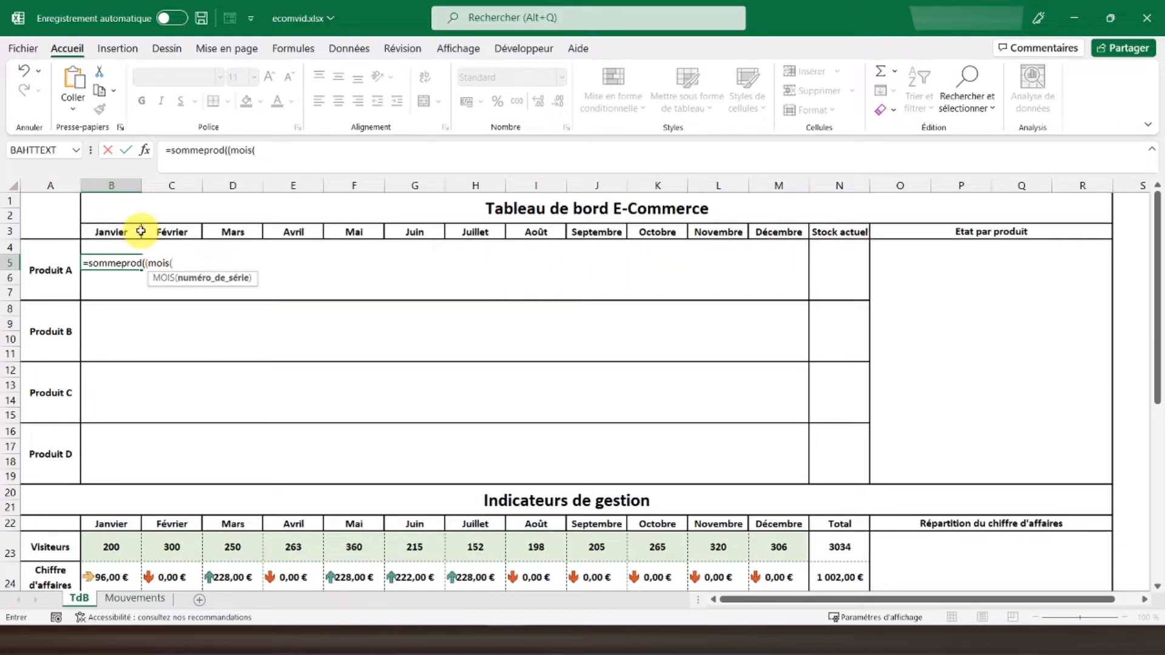
left_click(134, 598)
left_click_drag(41, 277, 43, 336)
type("00")
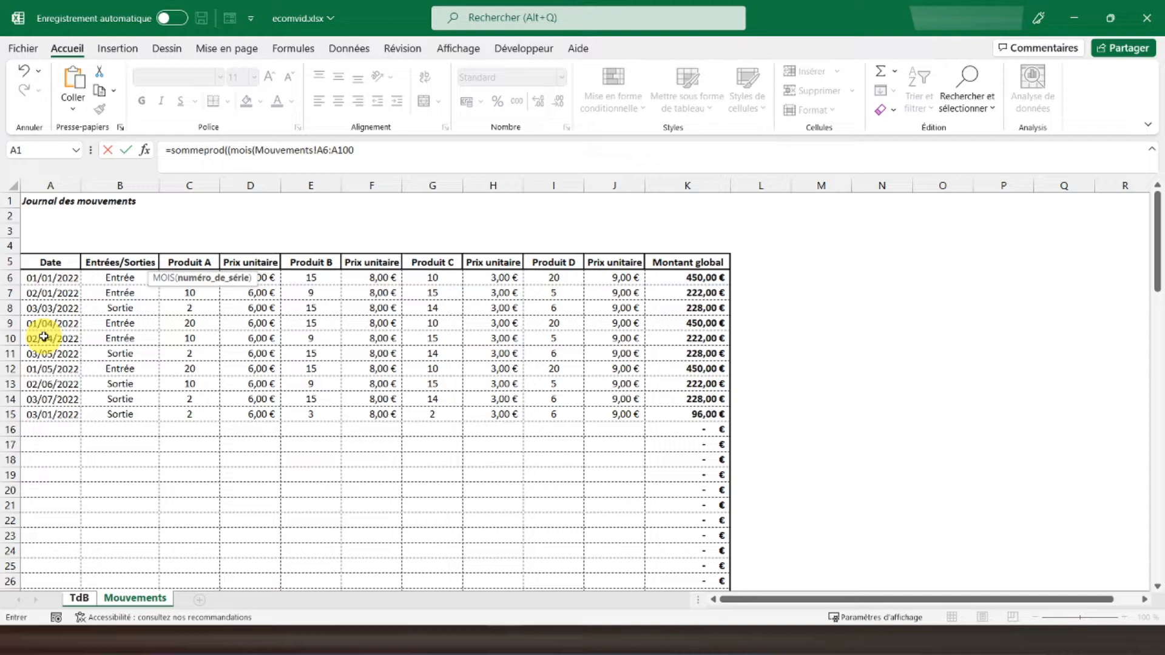
type(")=")
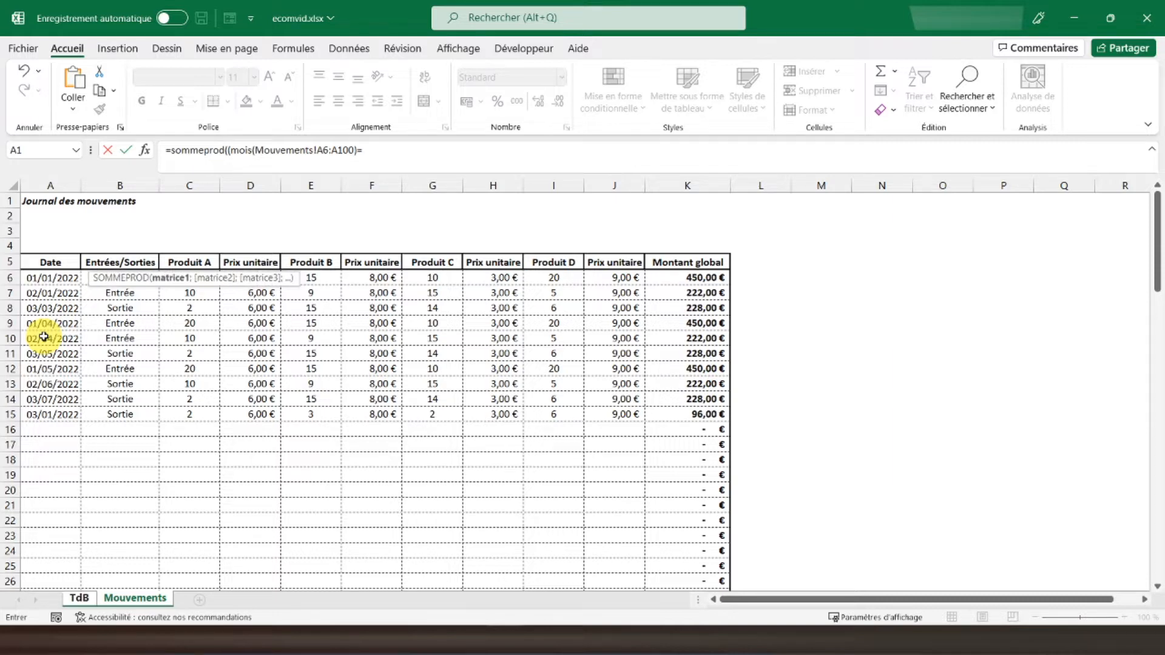
type("colon")
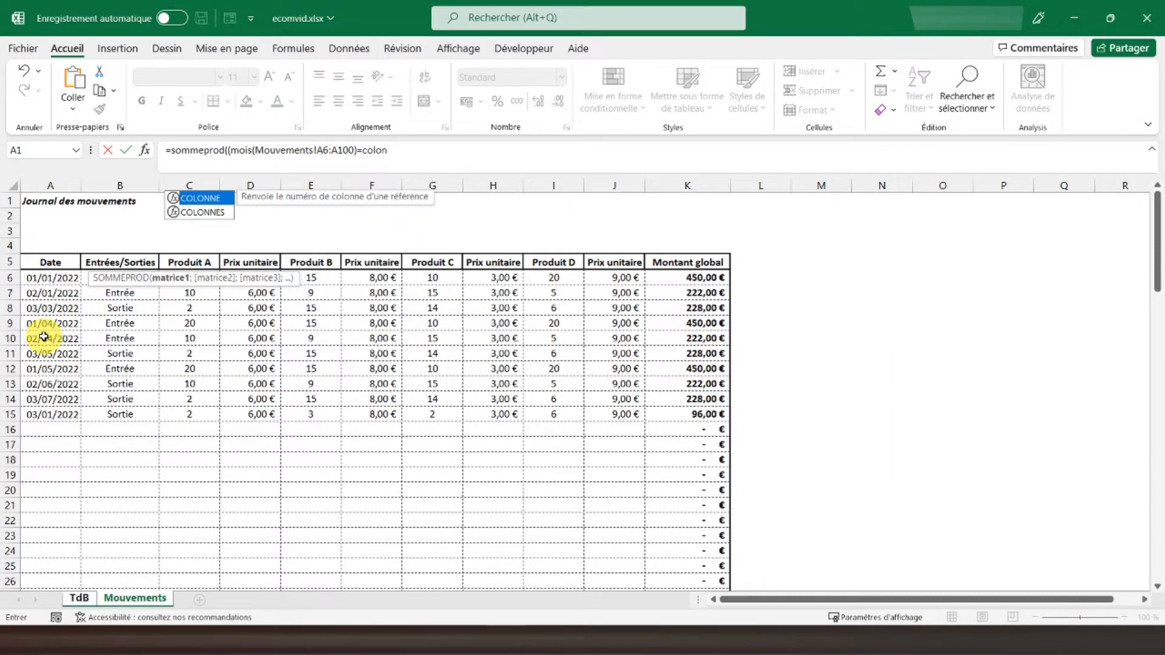
type("ne()-1)*(")
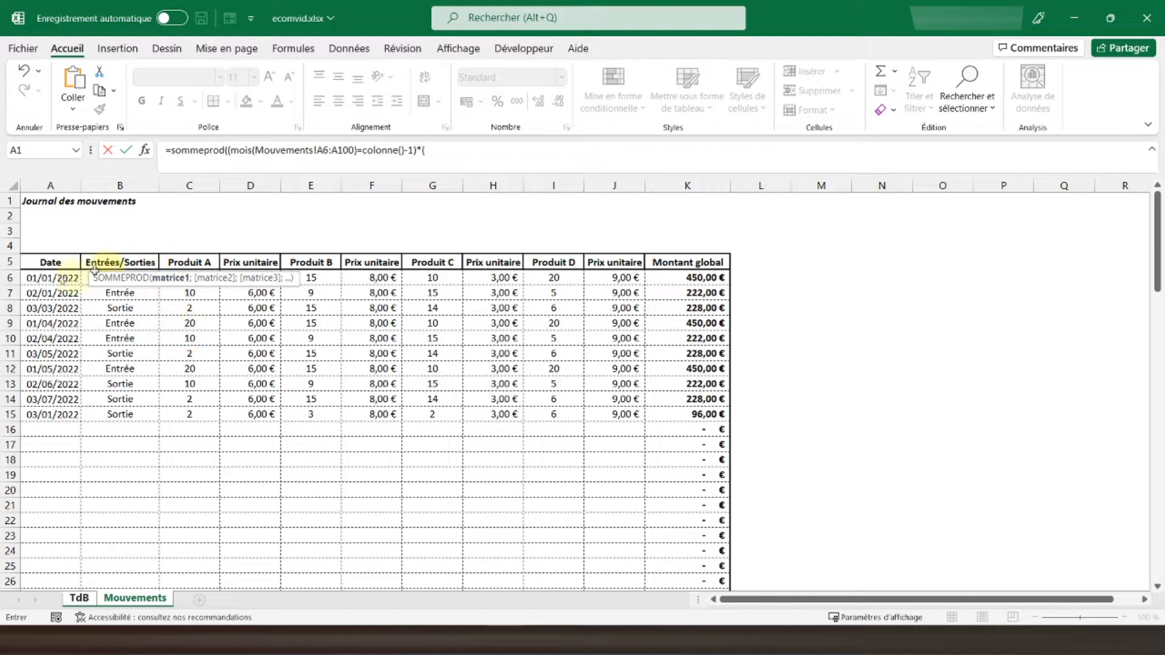
Add conditions to the formula requiring Mouvements!A6:A100 to be non-empty and Mouvements!B6:B100 to equal "Entrée".
left_click_drag(43, 274, 48, 336)
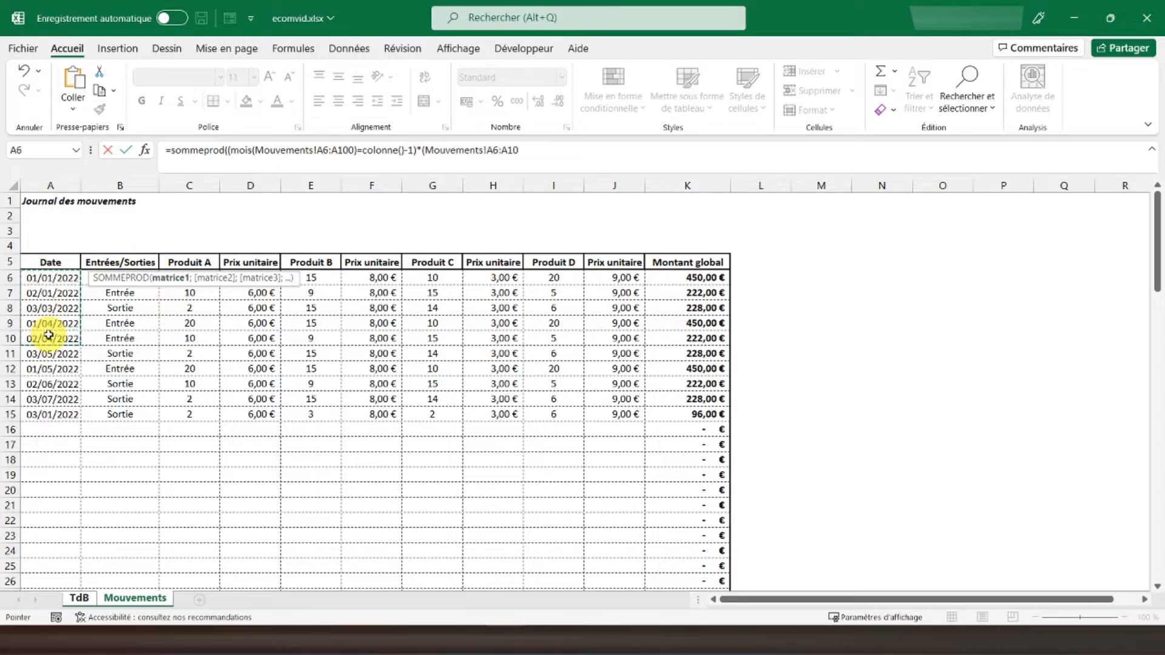
type("0<>\"\")*(")
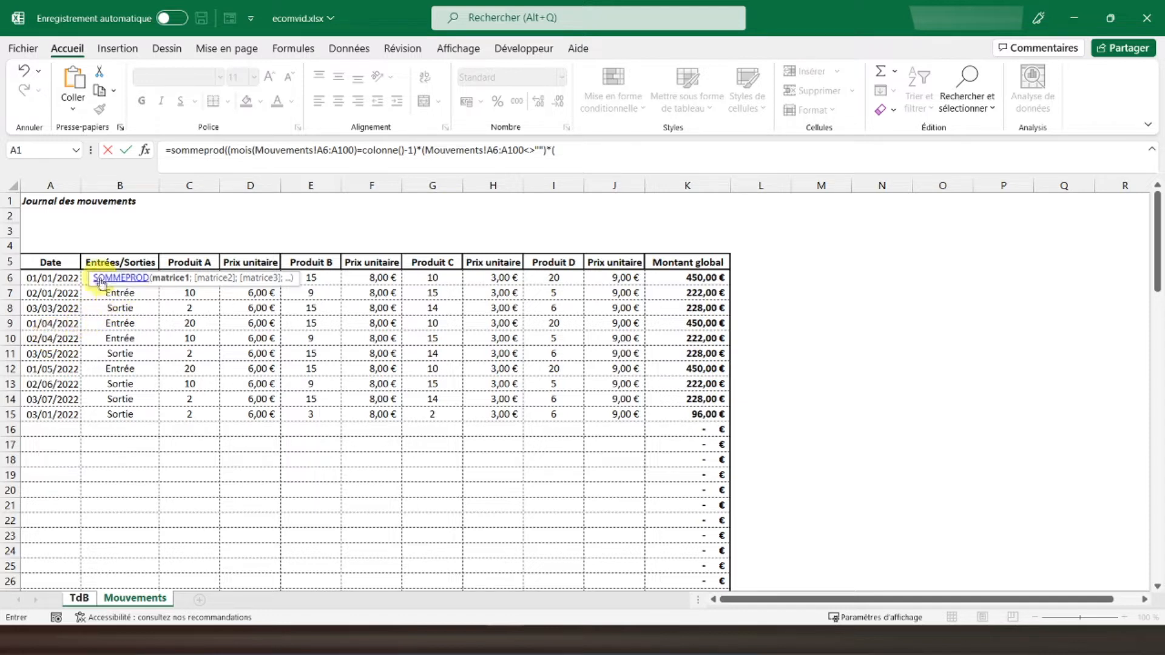
left_click_drag(94, 297, 95, 276)
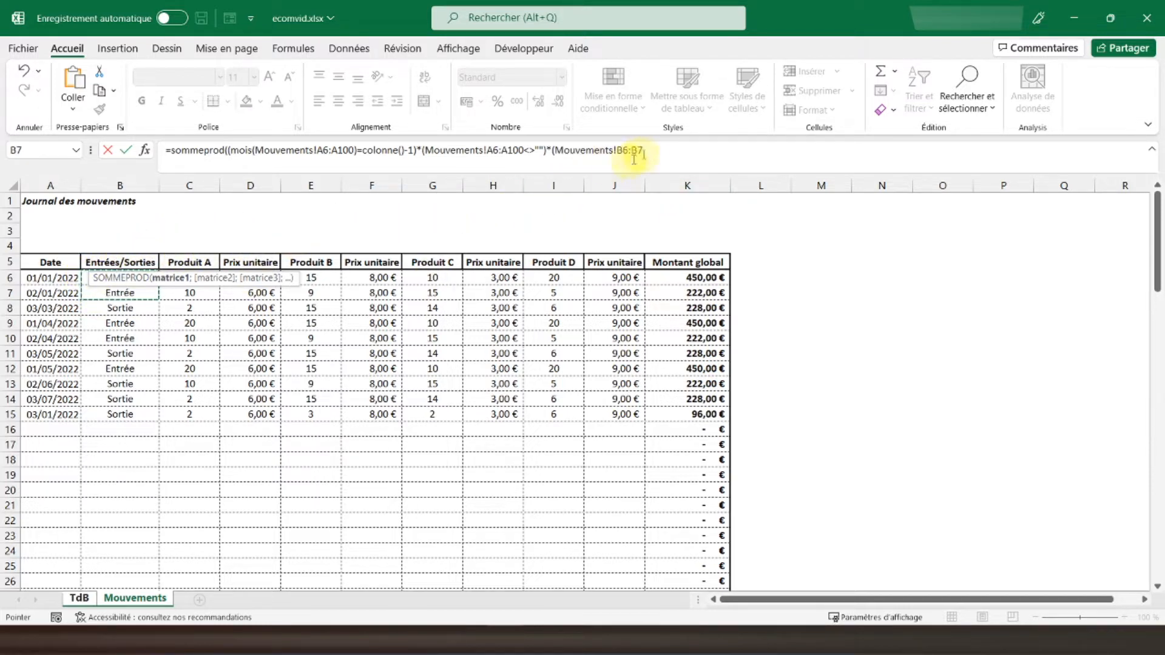
left_click(657, 151)
key("BackSpace")
type("100")
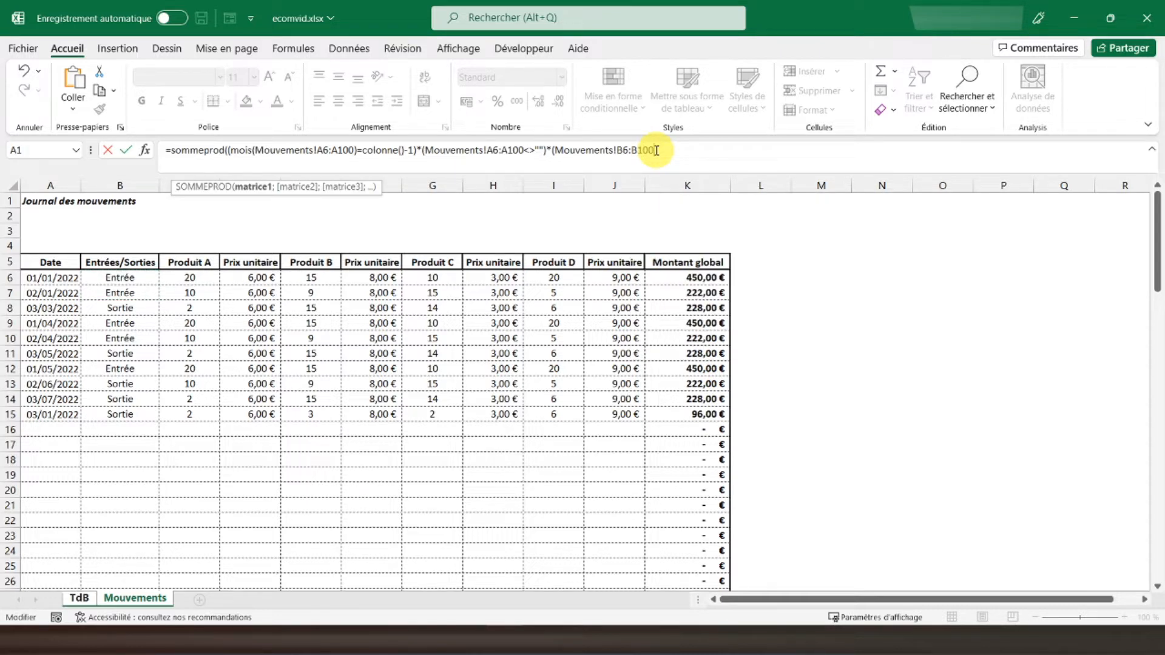
type("=\"Entrée\")*(")
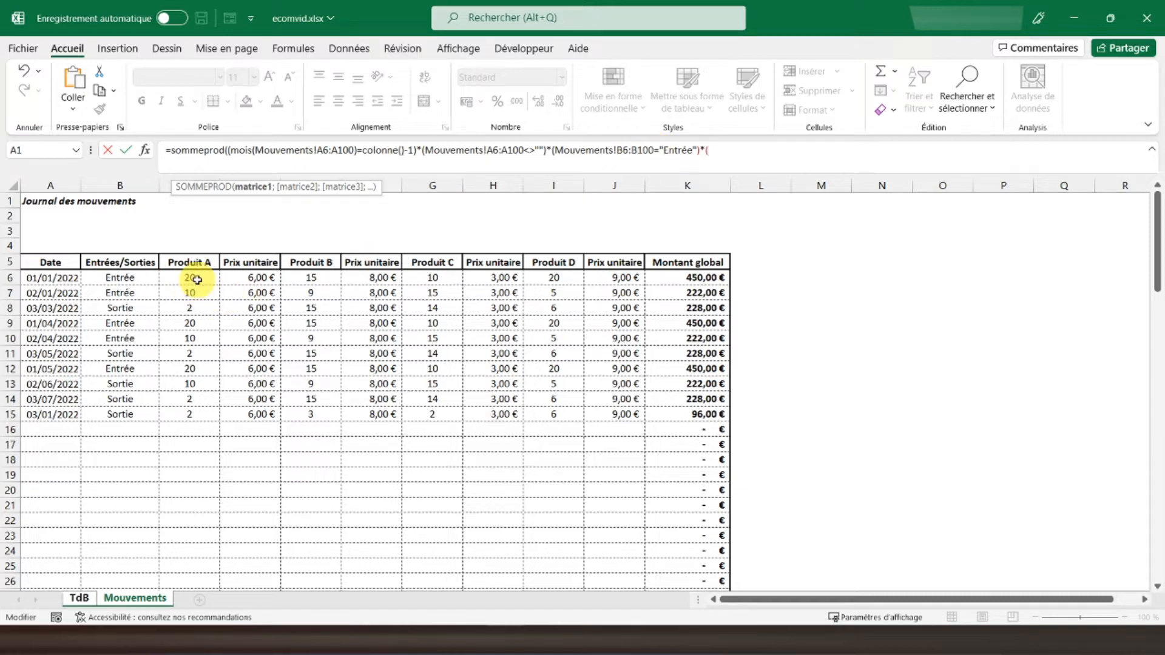
Multiply the conditions by the Produit A quantities in Mouvements!C6:C100 and complete the B5 formula.
left_click_drag(197, 280, 209, 339)
type("00")
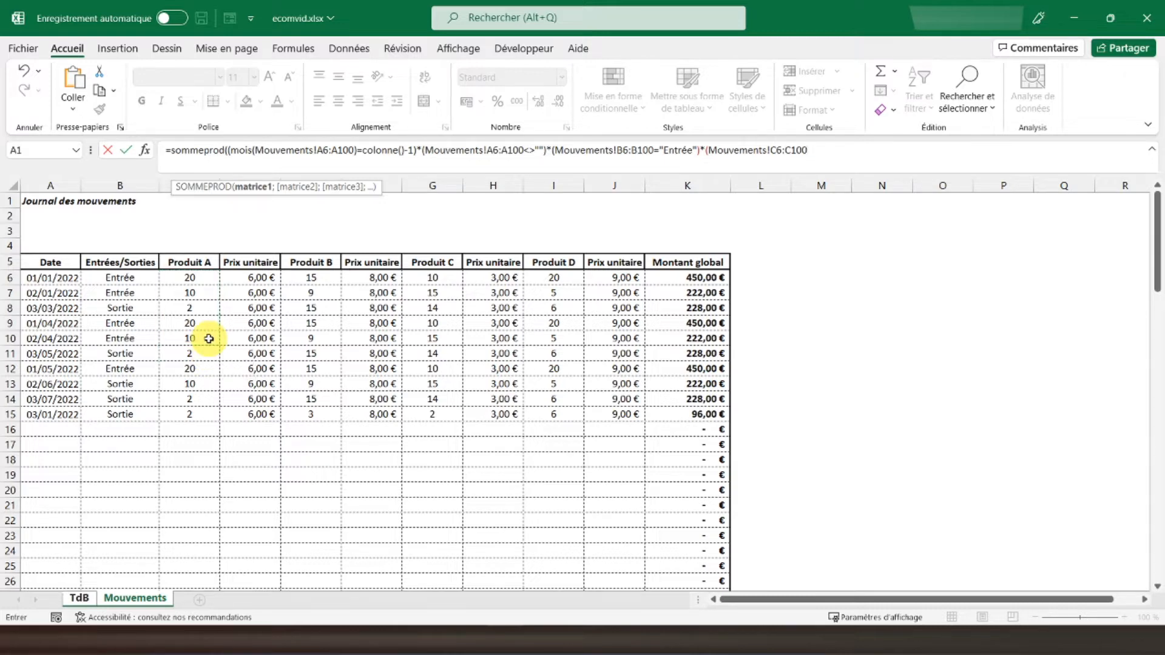
type("))")
key("Return")
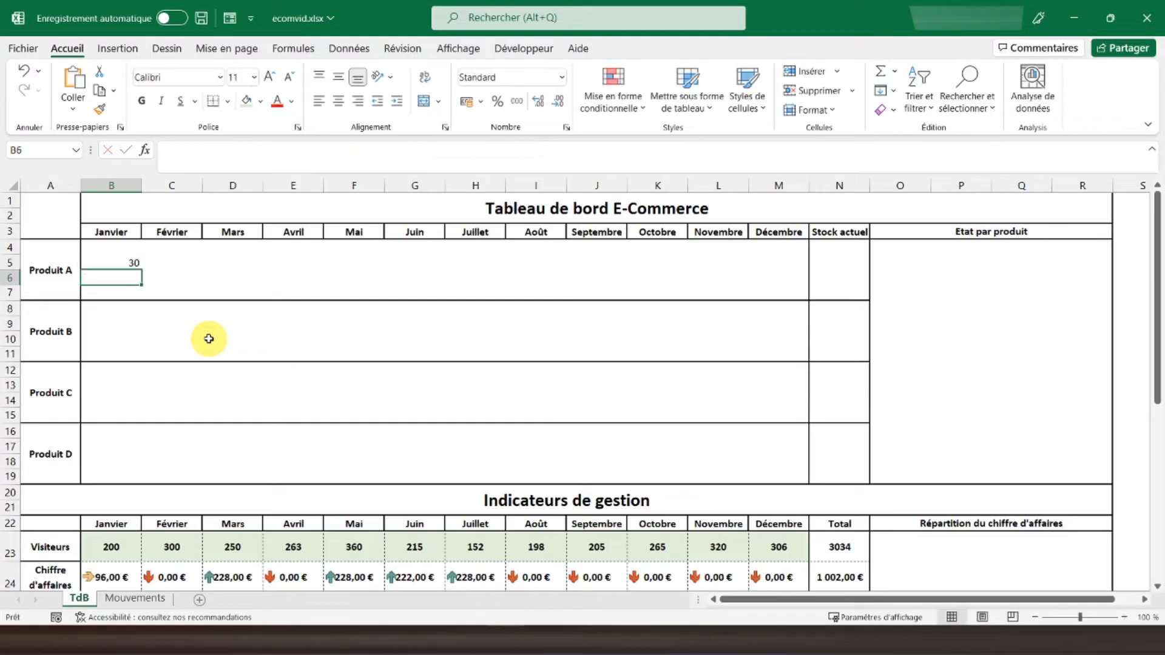
Check the B5 result against the January Produit A entries in C6:C7 of the Mouvements sheet.
left_click(119, 261)
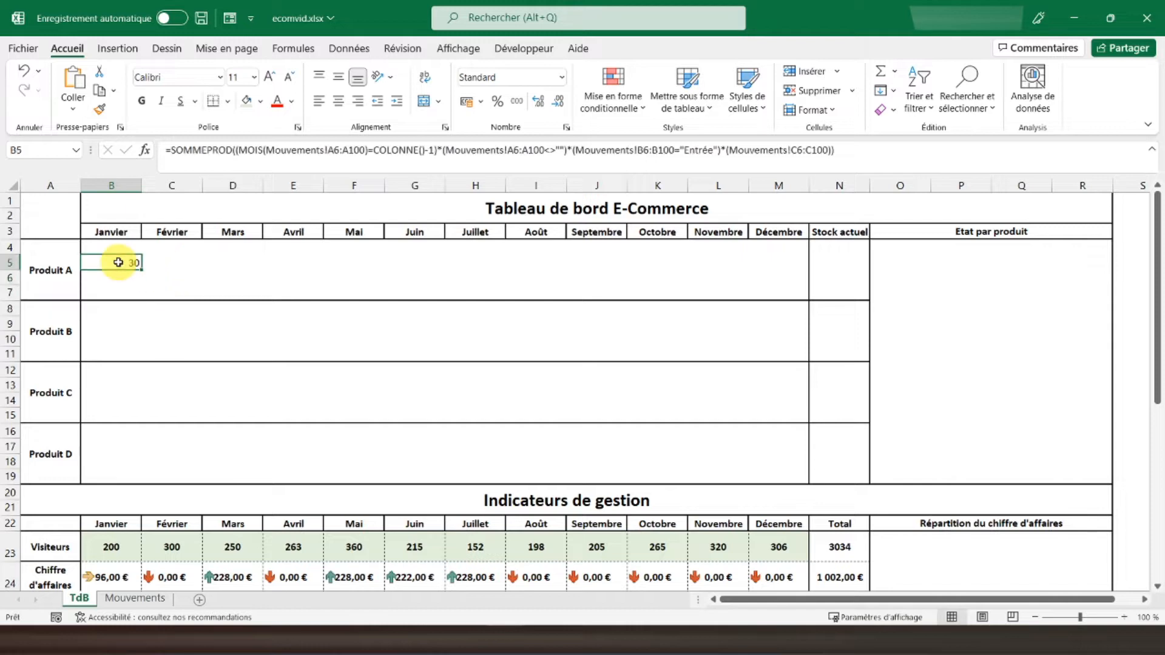
left_click(134, 598)
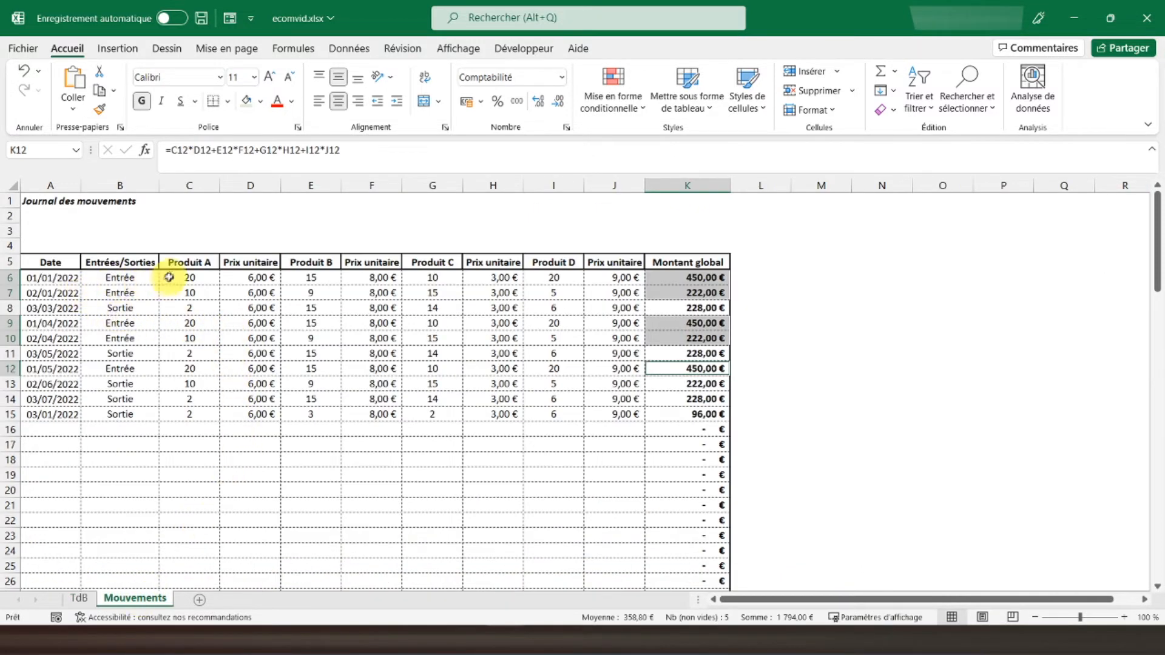
left_click_drag(171, 276, 171, 293)
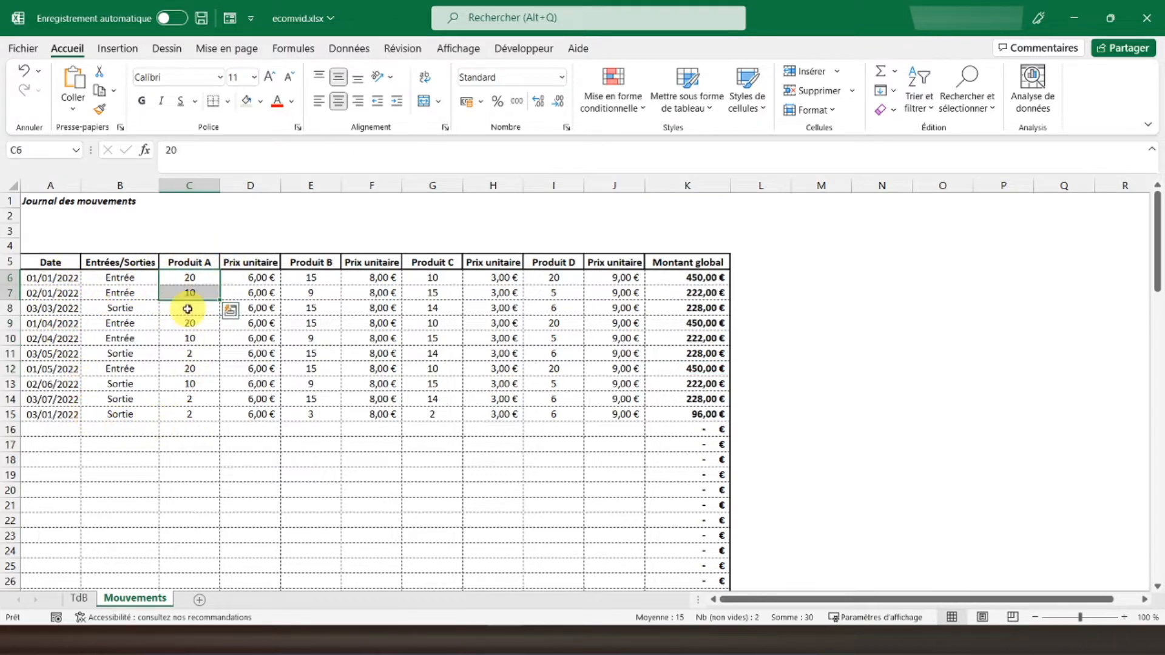
left_click(79, 597)
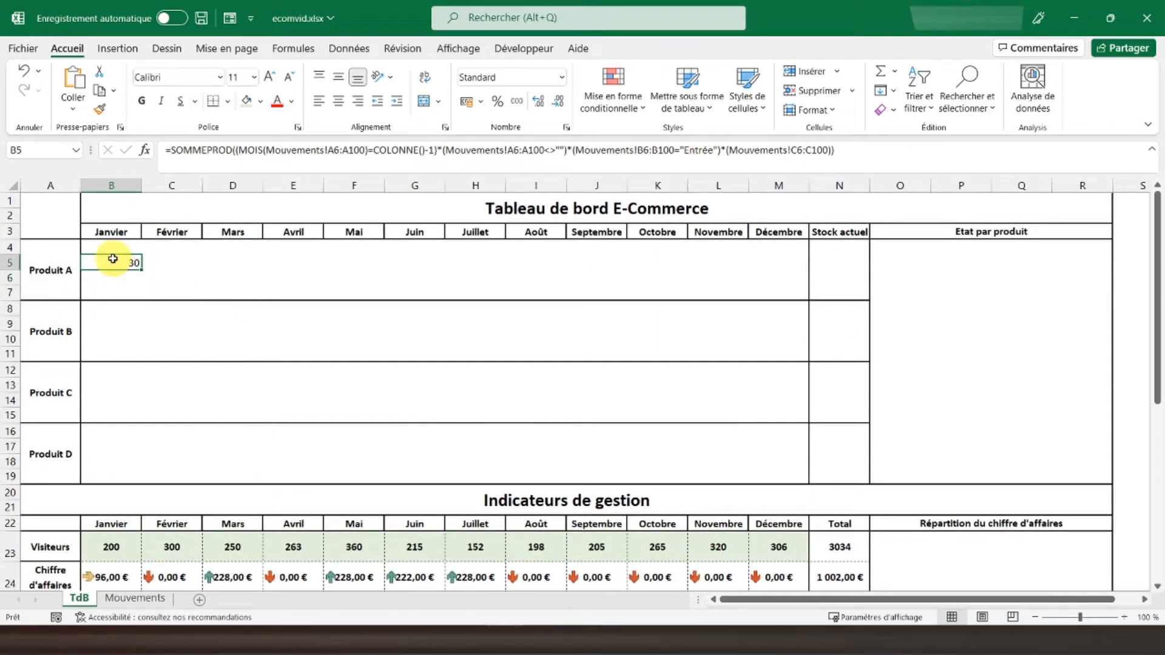
Make both Mouvements date ranges in the B5 formula absolute as $A$6:$A$100.
left_click(334, 149)
key("F4")
left_click(359, 151)
key("F4")
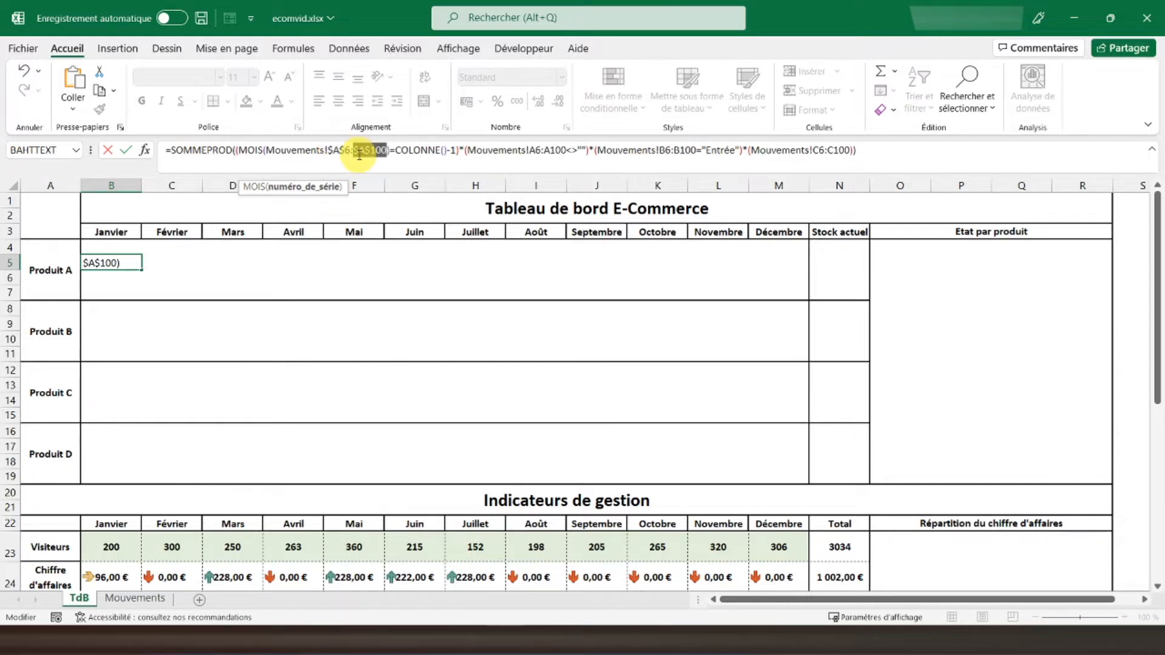
left_click(533, 150)
key("F4")
left_click(561, 153)
key("F4")
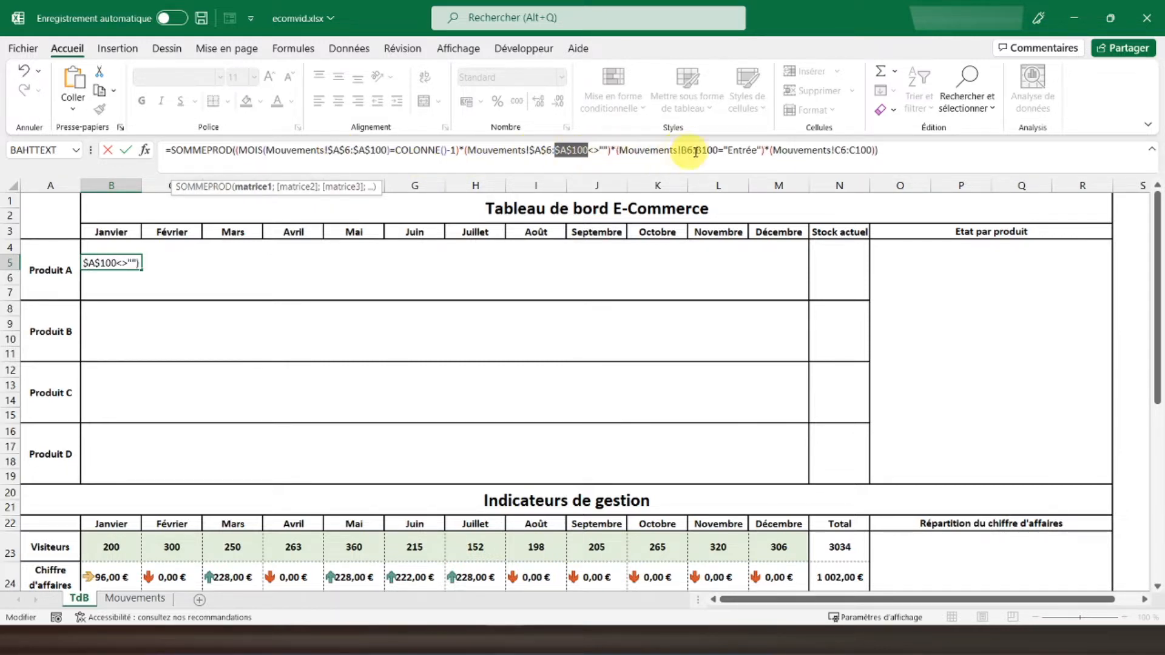
Make the movement type and Produit A ranges in the B5 formula absolute as $B$6:$B$100 and $C$6:$C$100.
left_click(688, 149)
key("F4")
left_click(711, 150)
key("F4")
left_click(865, 151)
key("F4")
left_click(893, 150)
key("F4")
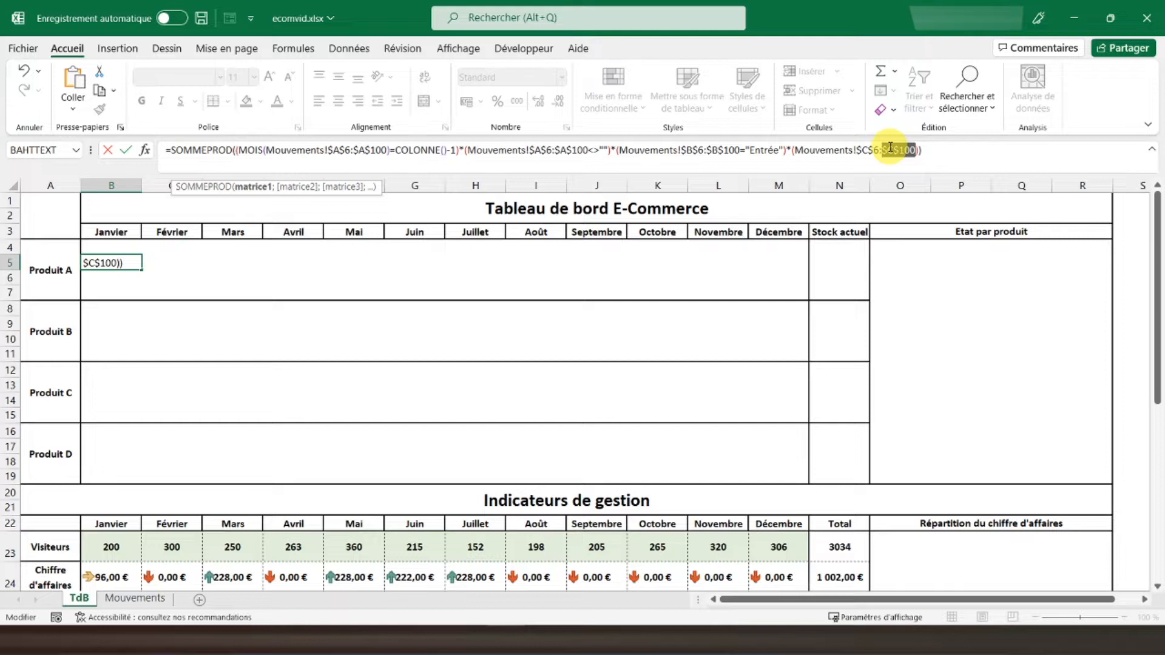
key("Return")
Copy the B5 formula into C5:M5 for February to December, pasting formulas only, and select the full row B5:M5.
left_click(124, 261)
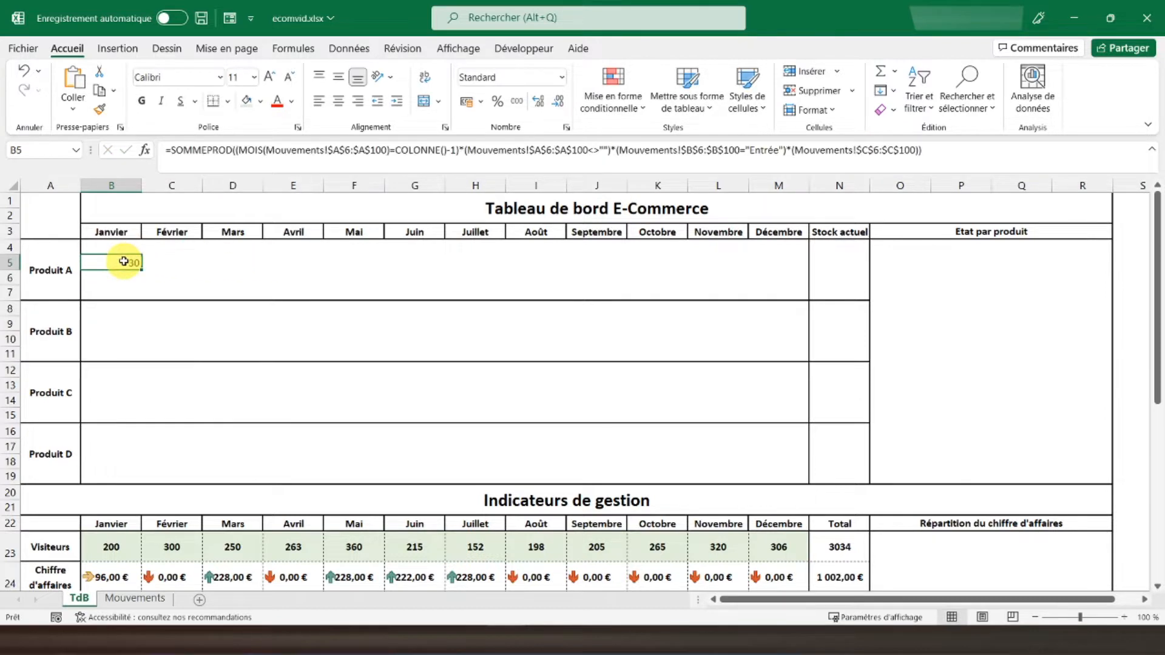
right_click(124, 261)
left_click(163, 73)
left_click(186, 260)
left_click_drag(185, 261, 767, 269)
right_click(767, 269)
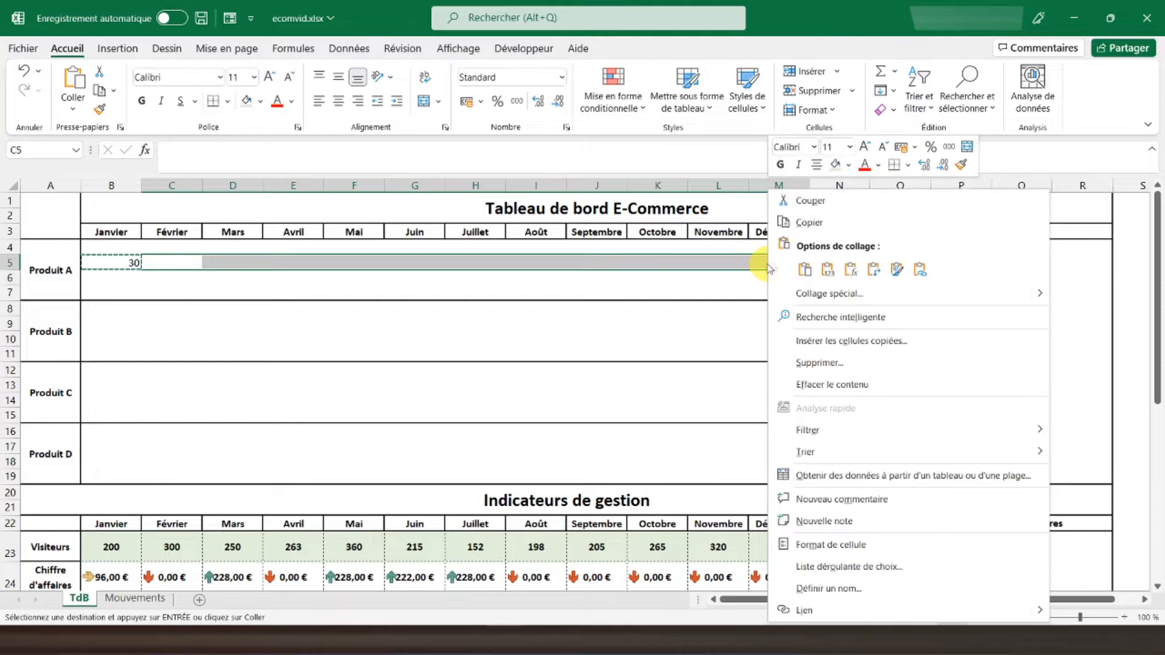
left_click(849, 269)
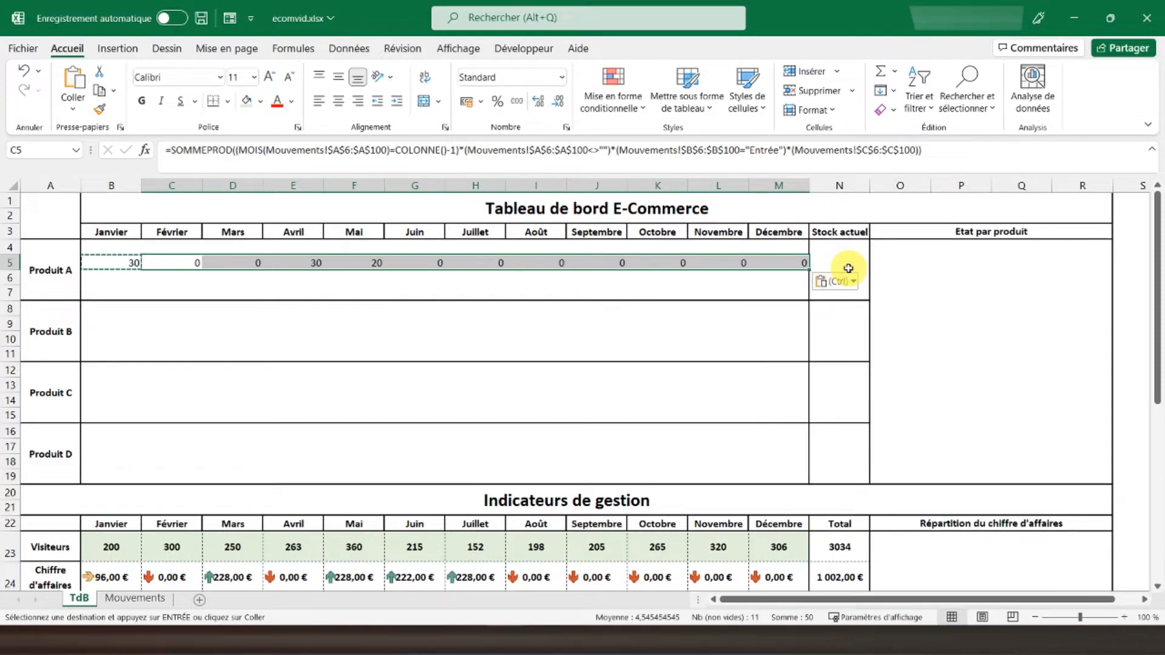
left_click_drag(133, 262, 773, 263)
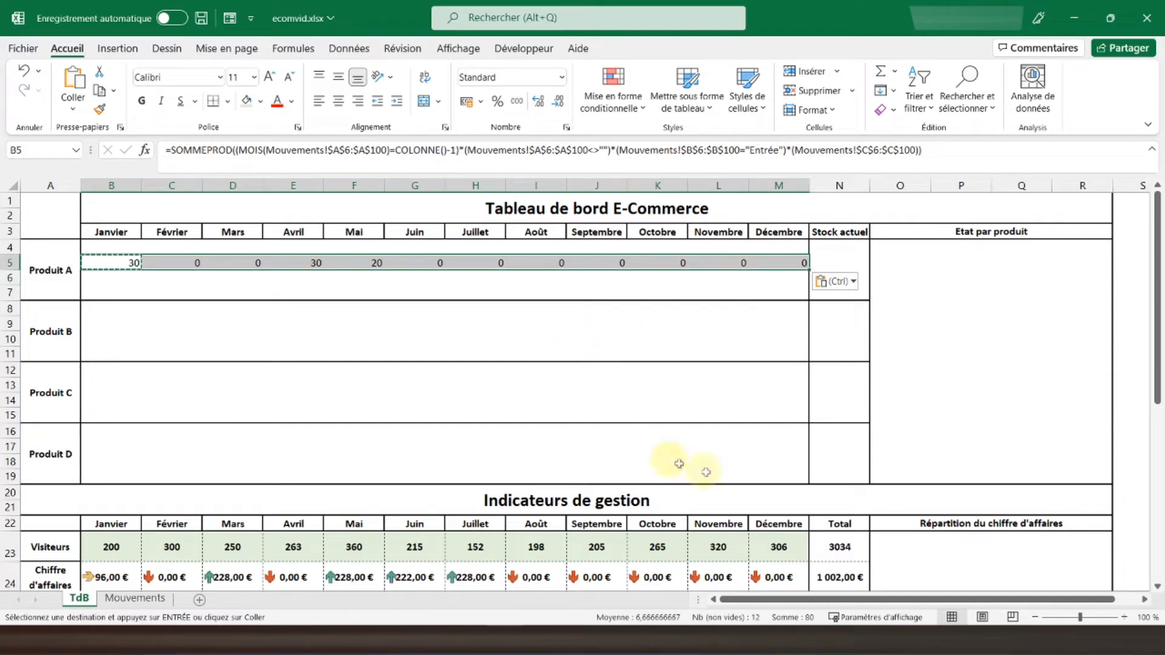
Check the Produit A monthly entries against the Entrée quantities in C6:C7, C9:C10 and C12 of the Mouvements sheet.
left_click(134, 598)
left_click_drag(189, 277, 194, 286)
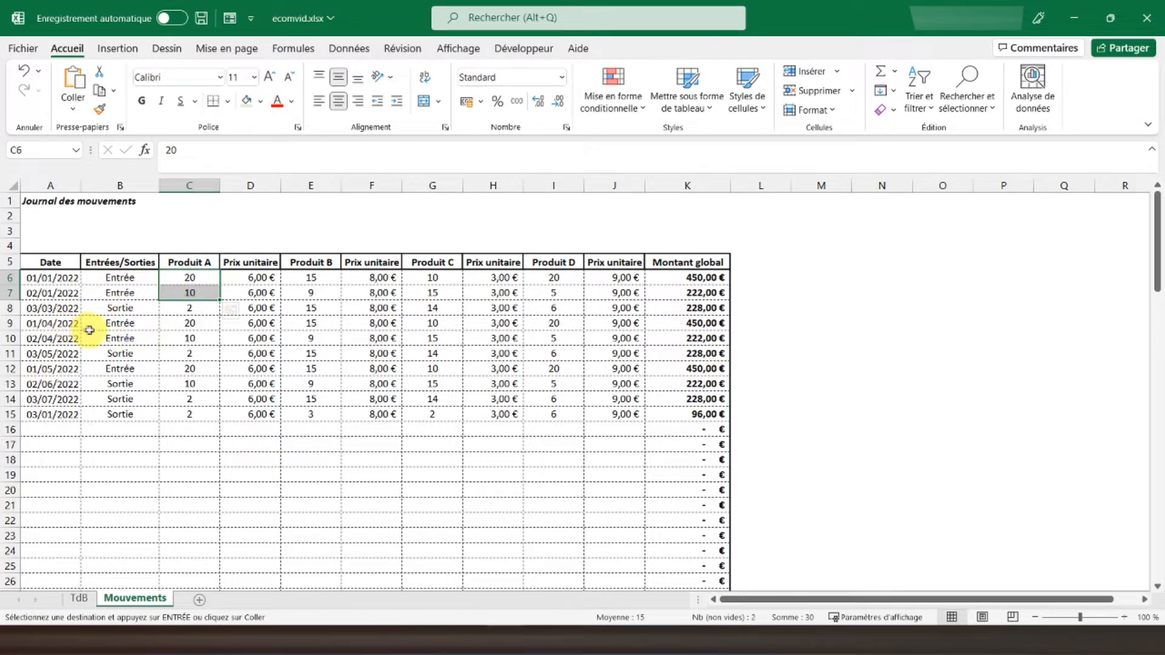
left_click_drag(192, 325, 197, 343, "ctrl")
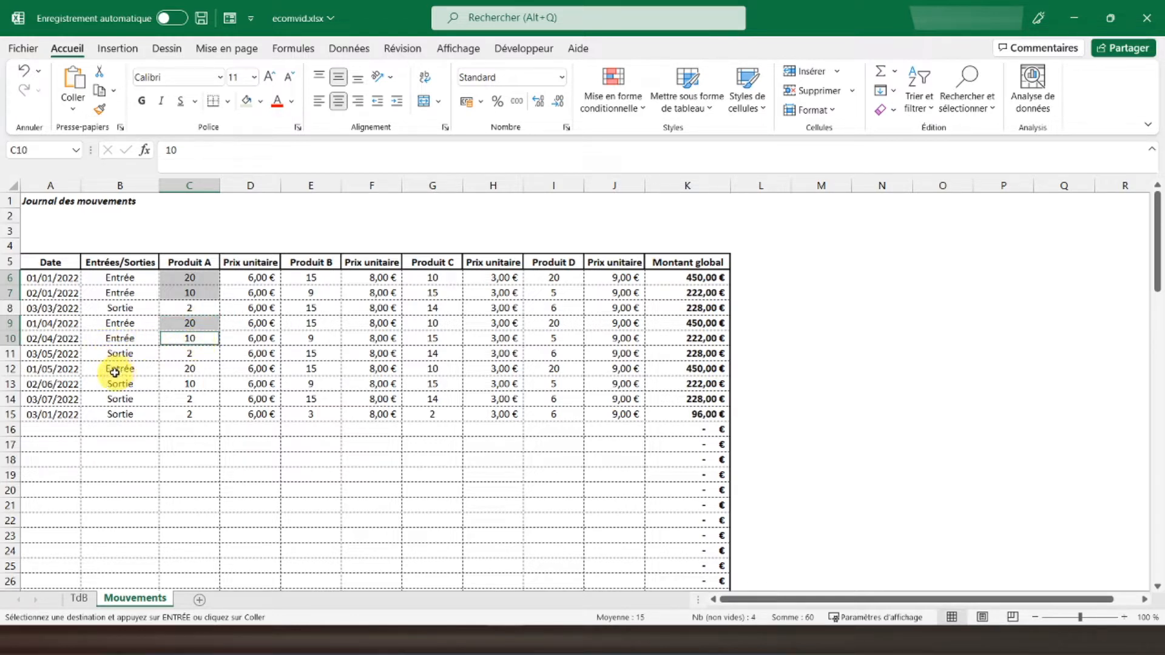
left_click(183, 371, "ctrl")
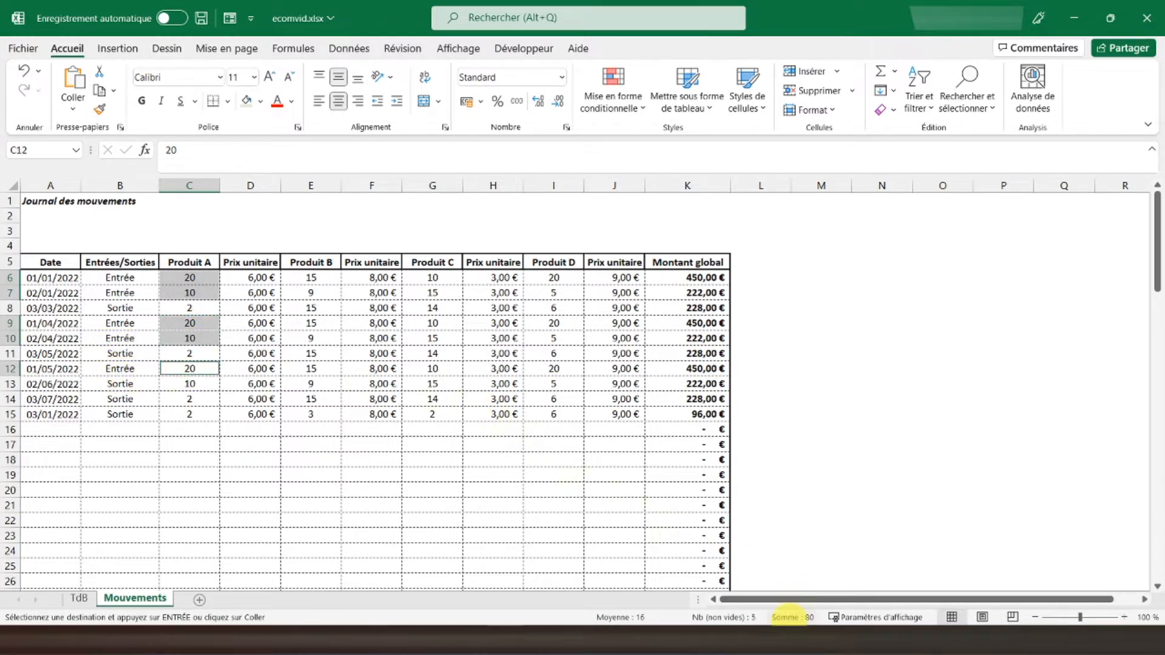
left_click(196, 292)
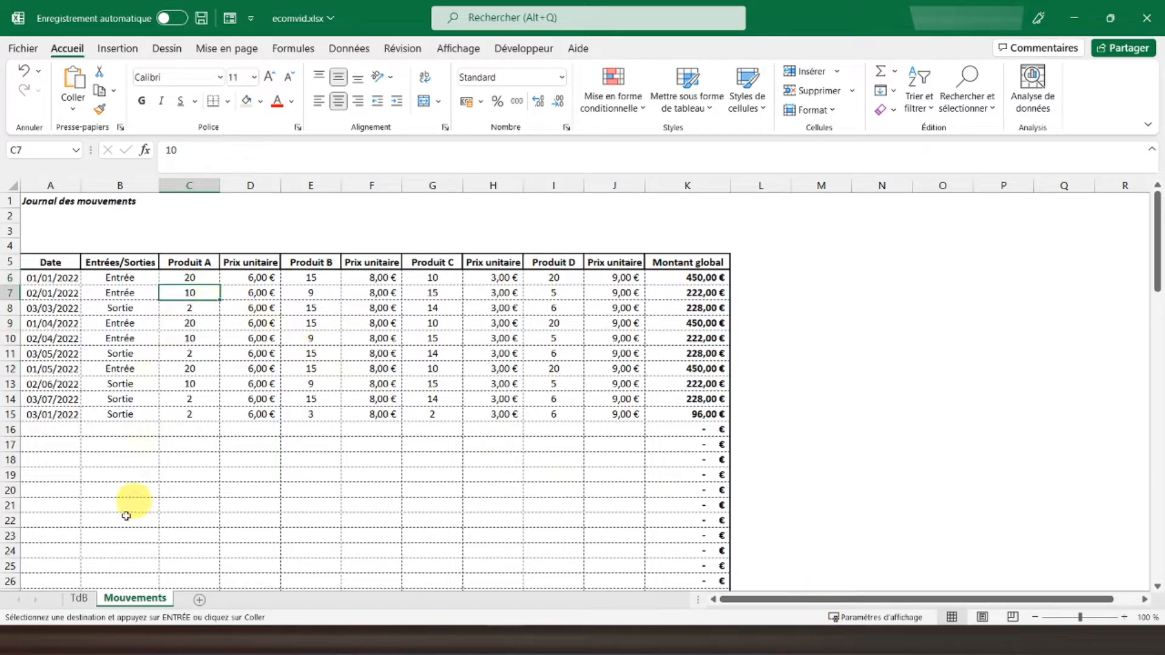
left_click(81, 599)
key("ctrl+v")
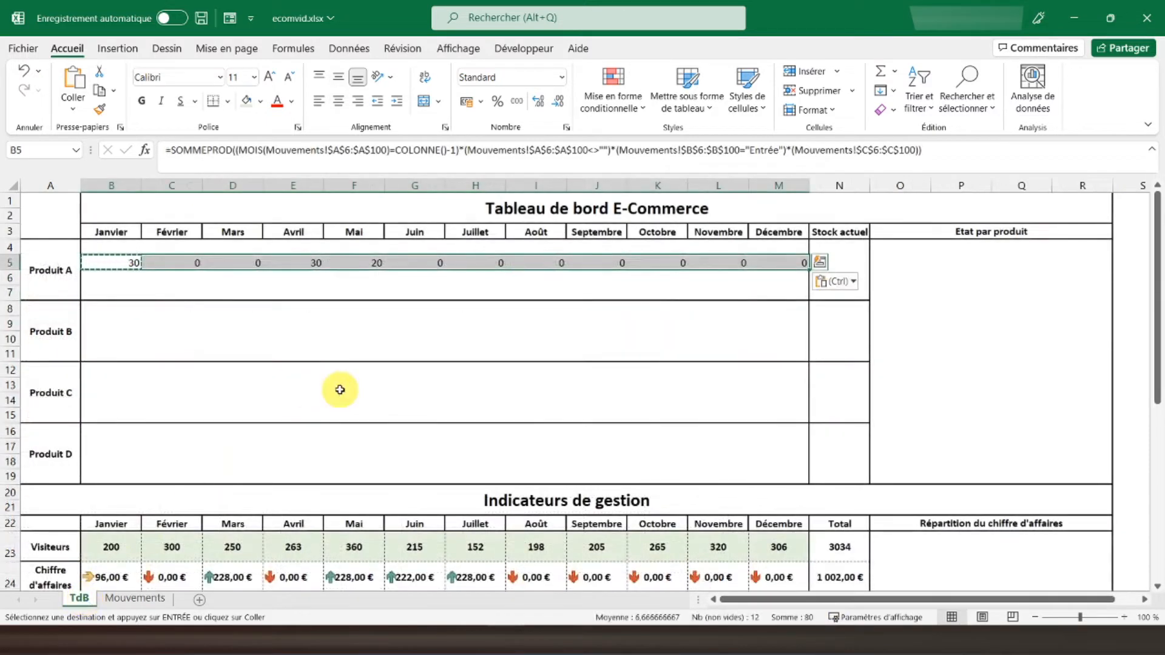
Copy the January entries formula from B5 into B6 of the TdB sheet, pasting the formula only.
left_click(118, 263)
right_click(118, 263)
left_click(169, 224)
left_click(110, 276)
right_click(110, 277)
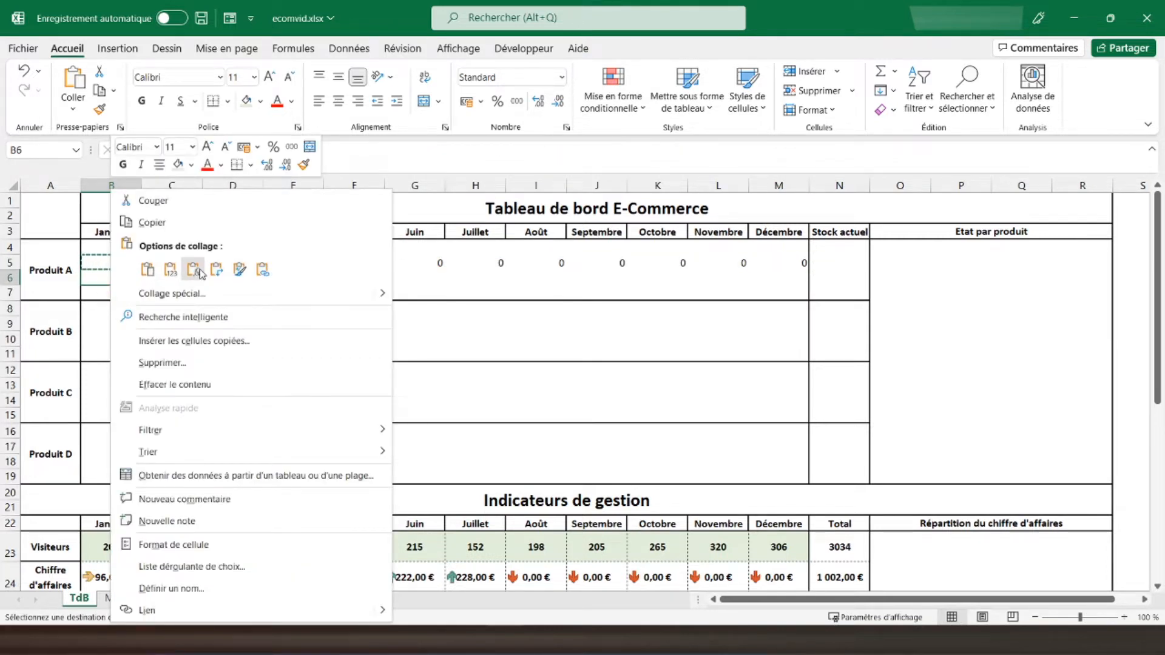
left_click(194, 269)
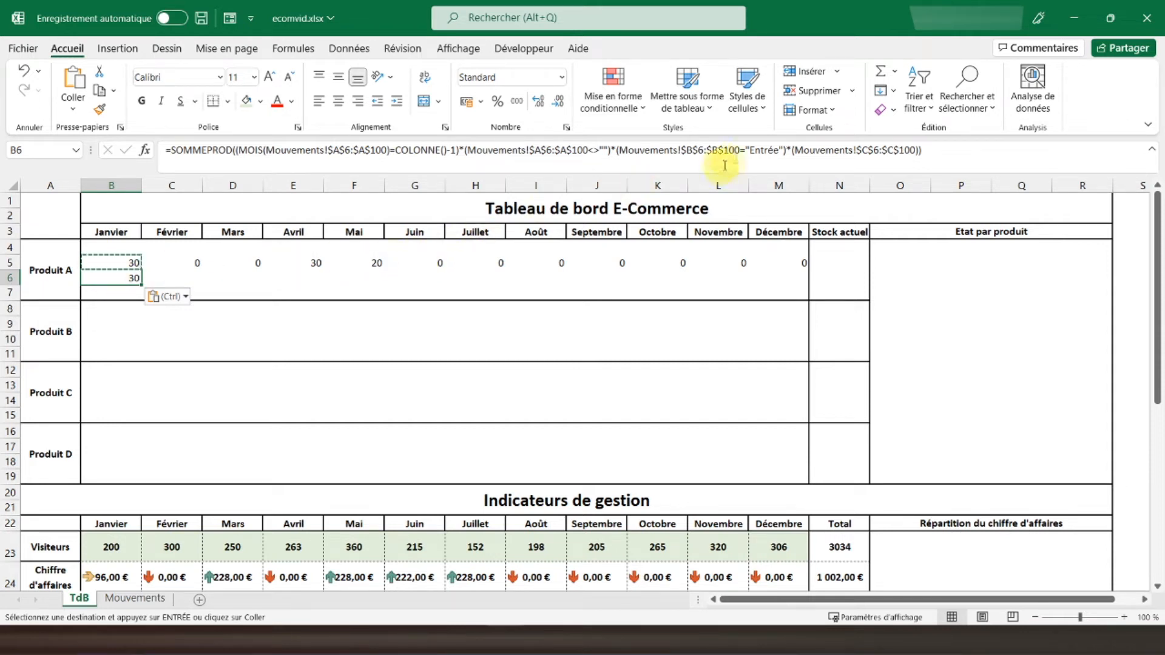
Change the movement type criterion in the B6 formula to "Sortie".
left_click(748, 149)
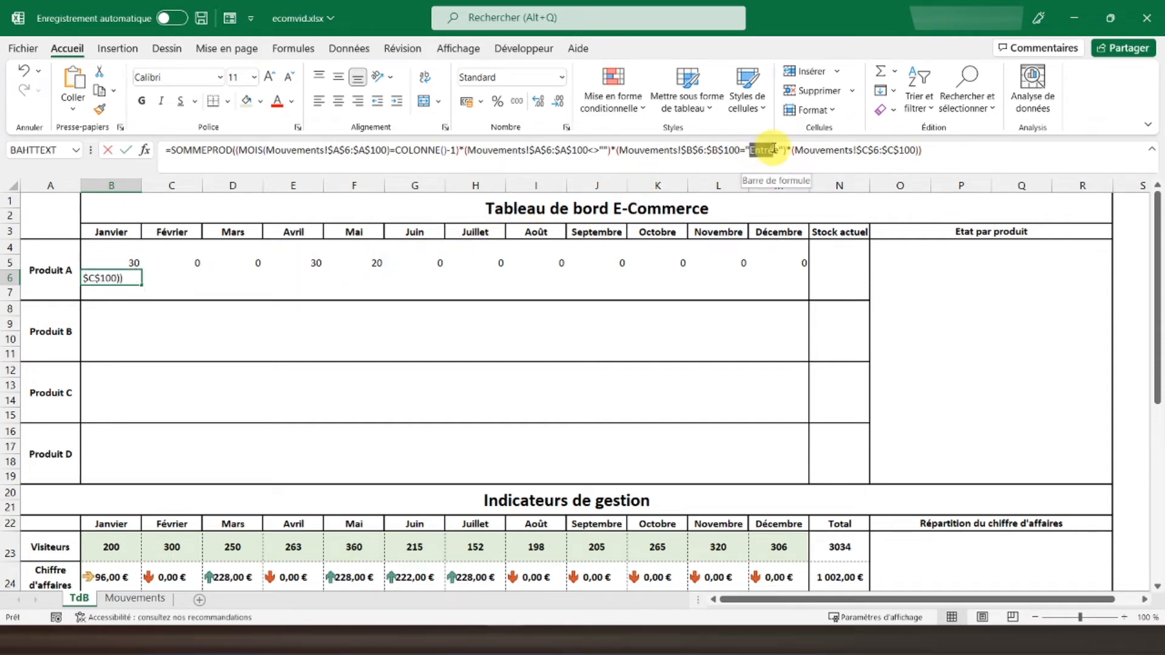
type("Sorti")
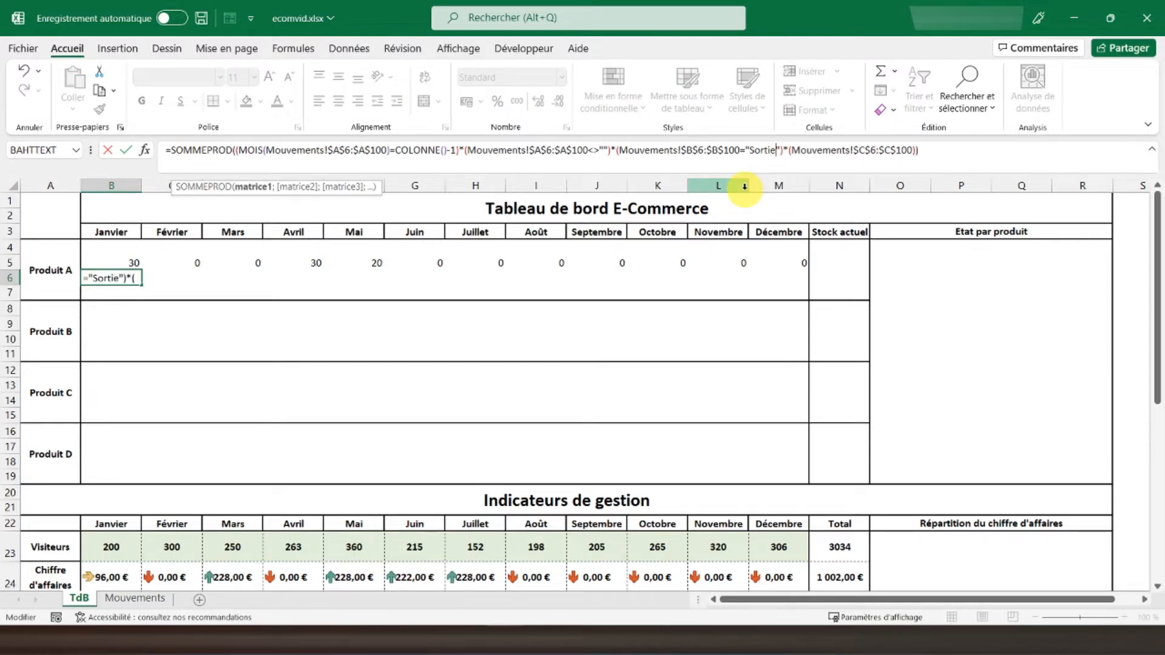
type("e")
key("Return")
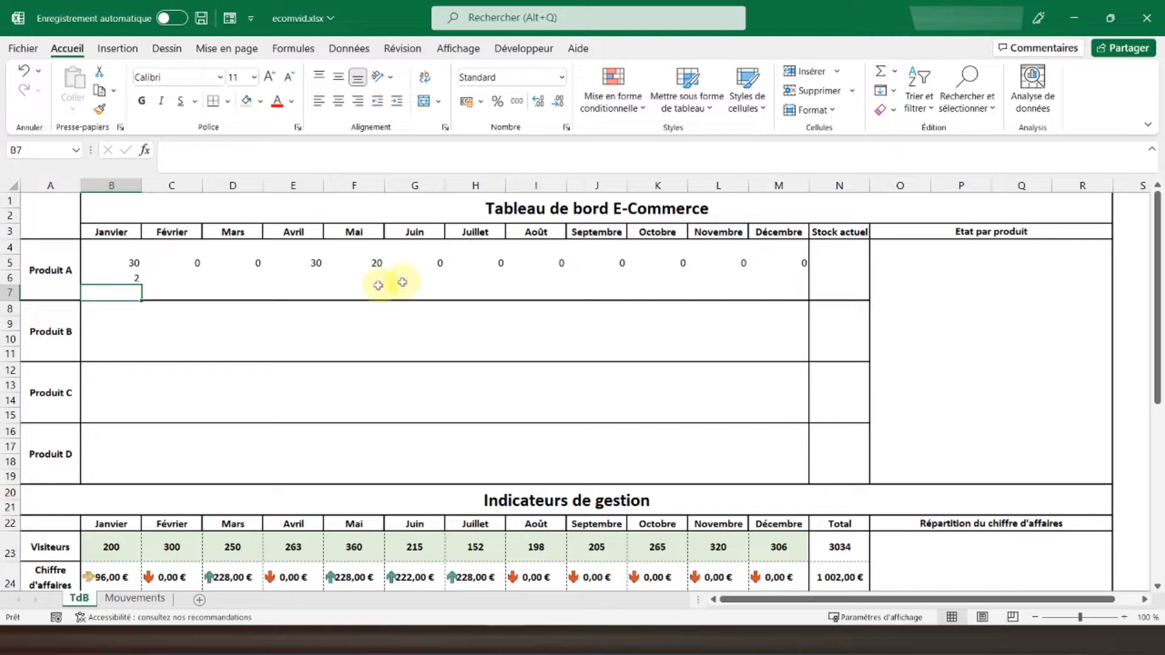
Copy the B6 formula into C6:M6 for February to December, pasting formulas only.
left_click(129, 276)
right_click(133, 277)
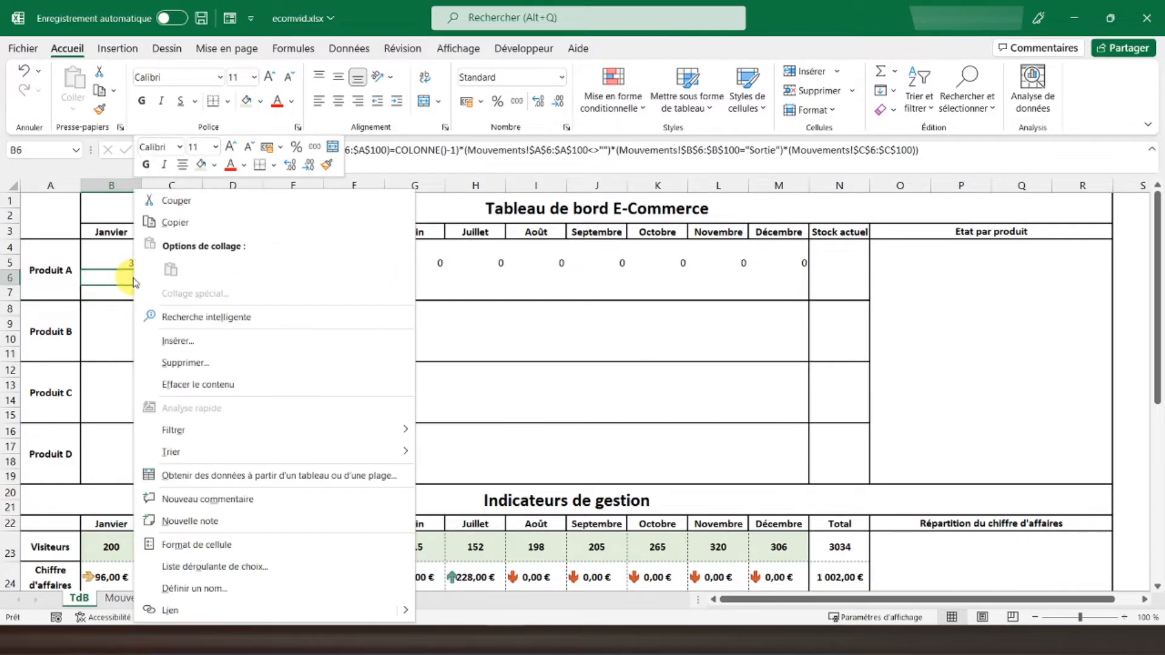
left_click(212, 222)
left_click_drag(165, 271, 780, 276)
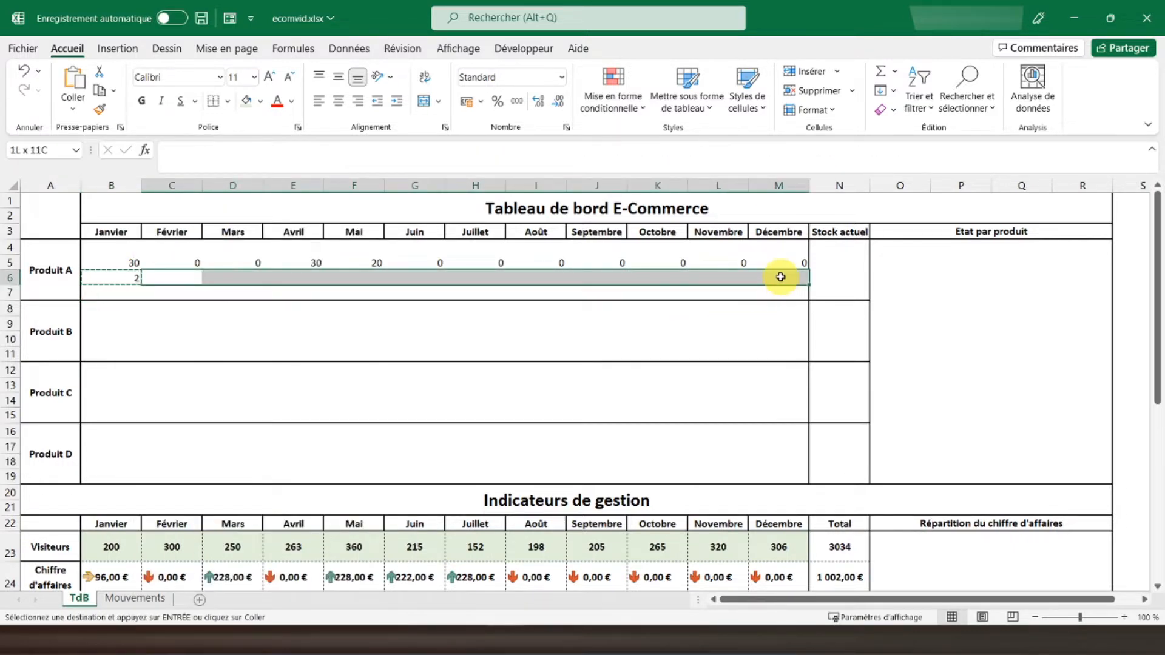
right_click(780, 276)
left_click(860, 266)
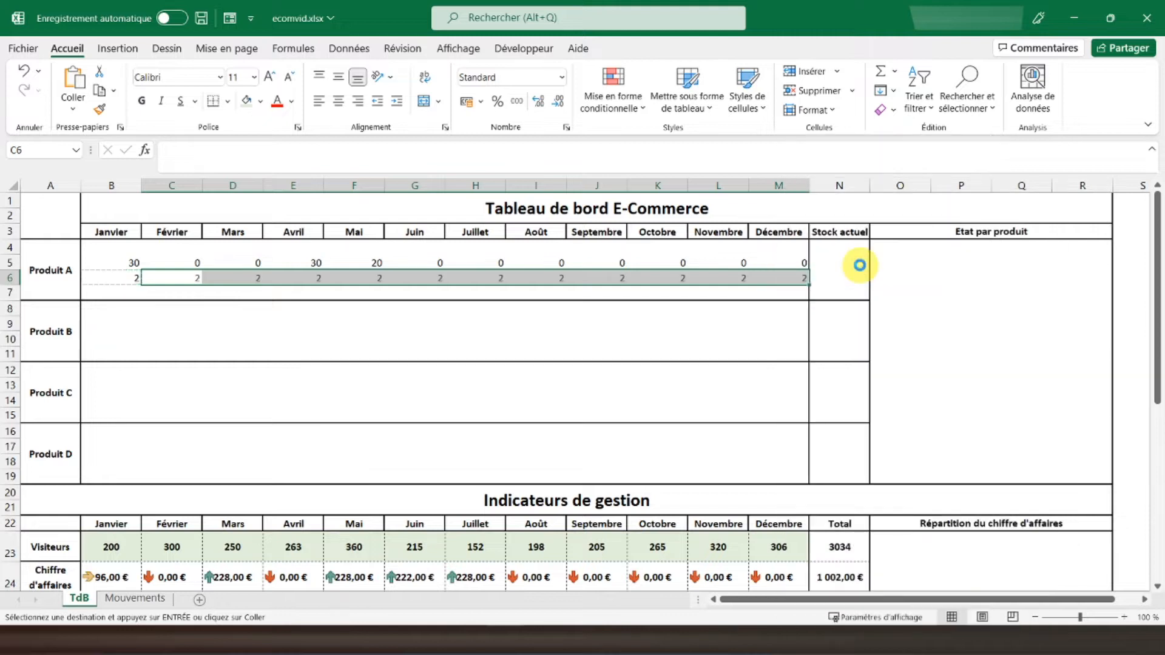
Calculate Produit A's current stock in N4 with =SOMME(B5:M5)-SOMME(B6:M6).
left_click(827, 259)
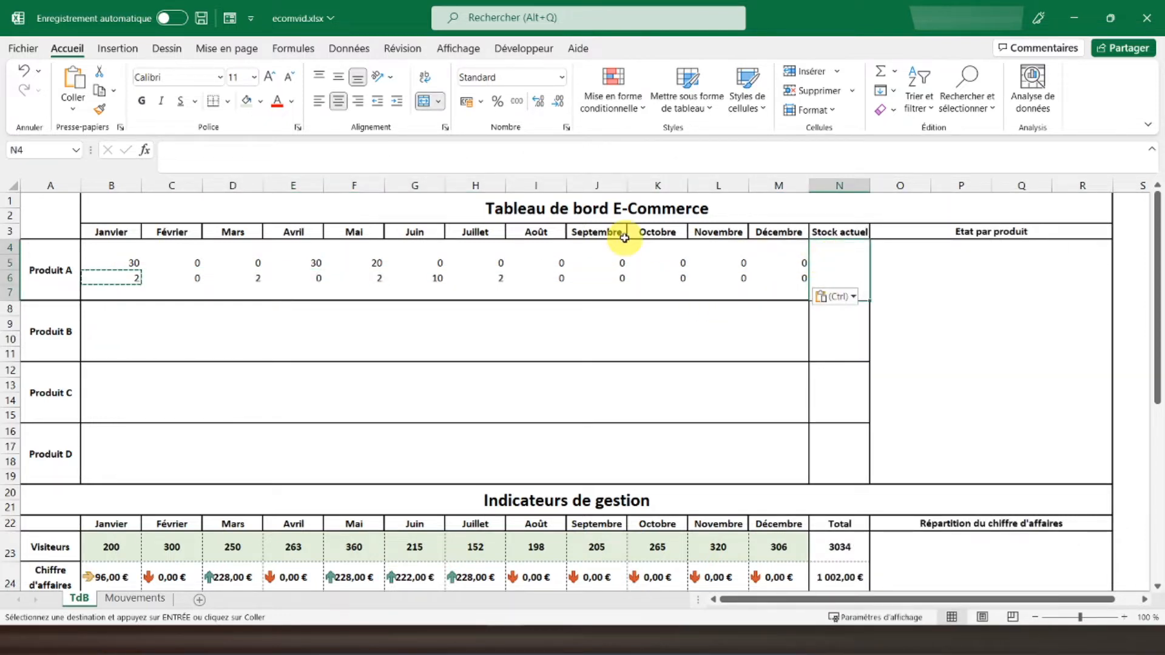
left_click(880, 71)
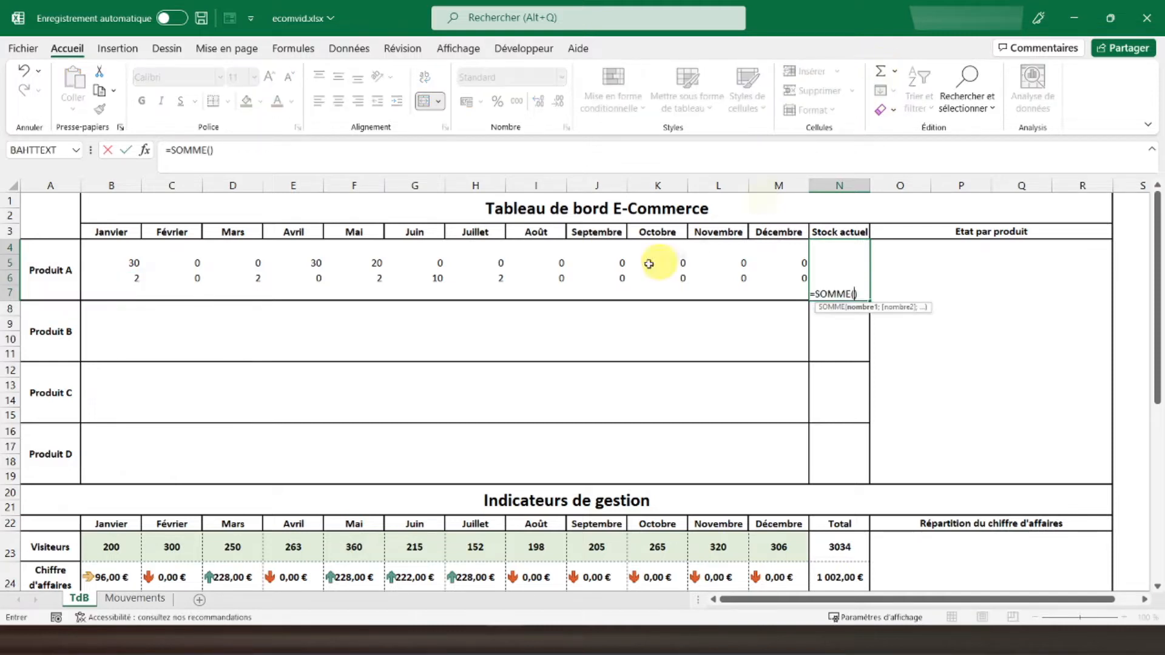
left_click_drag(111, 264, 777, 260)
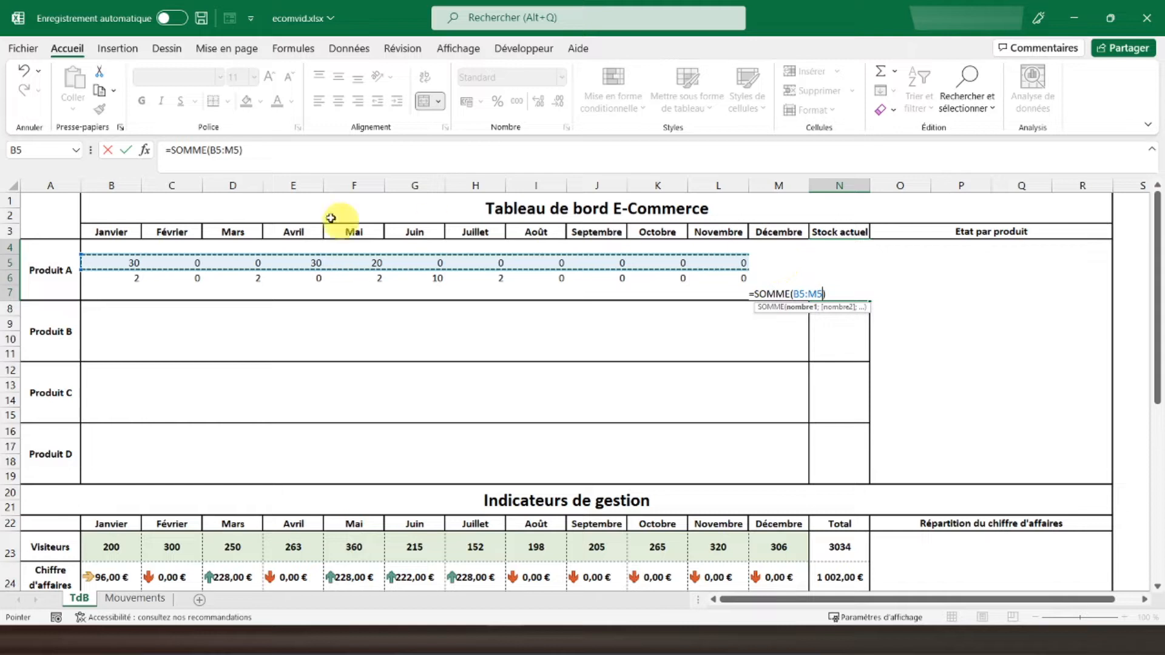
left_click(318, 147)
type("-somme(")
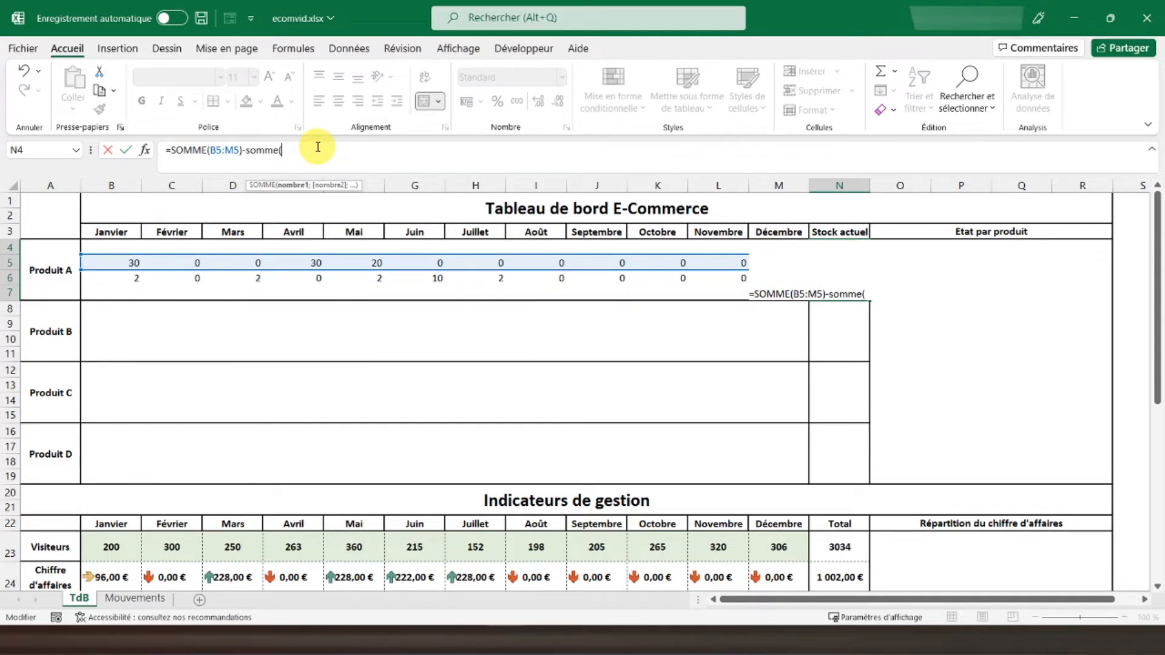
left_click_drag(116, 282, 773, 279)
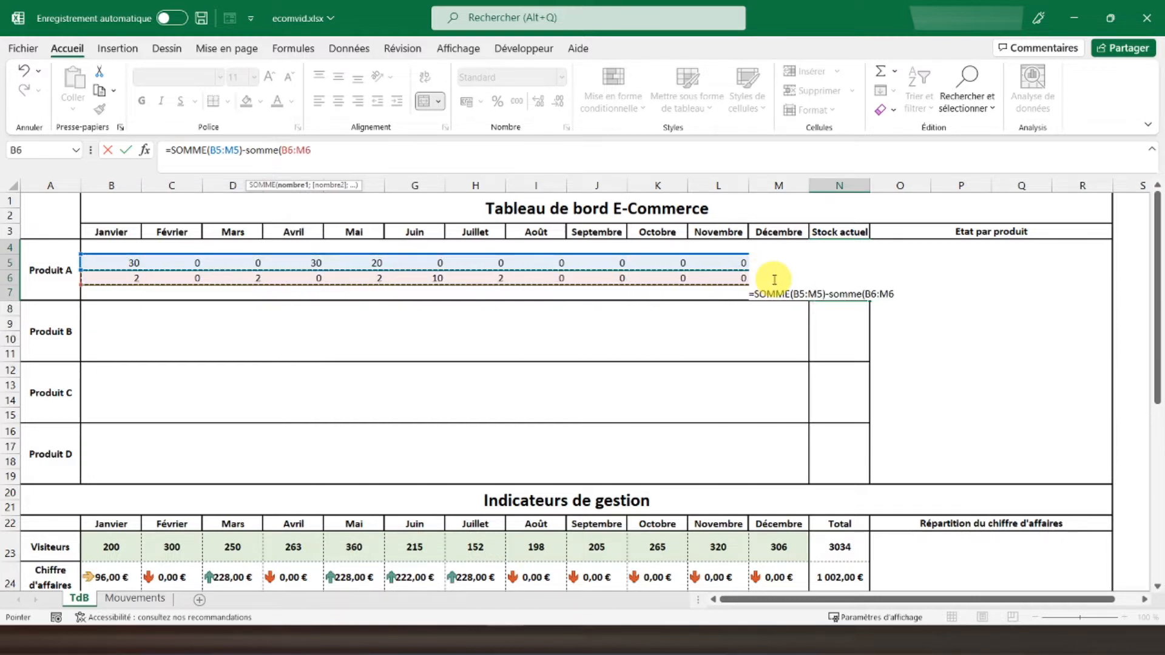
type(")")
key("Return")
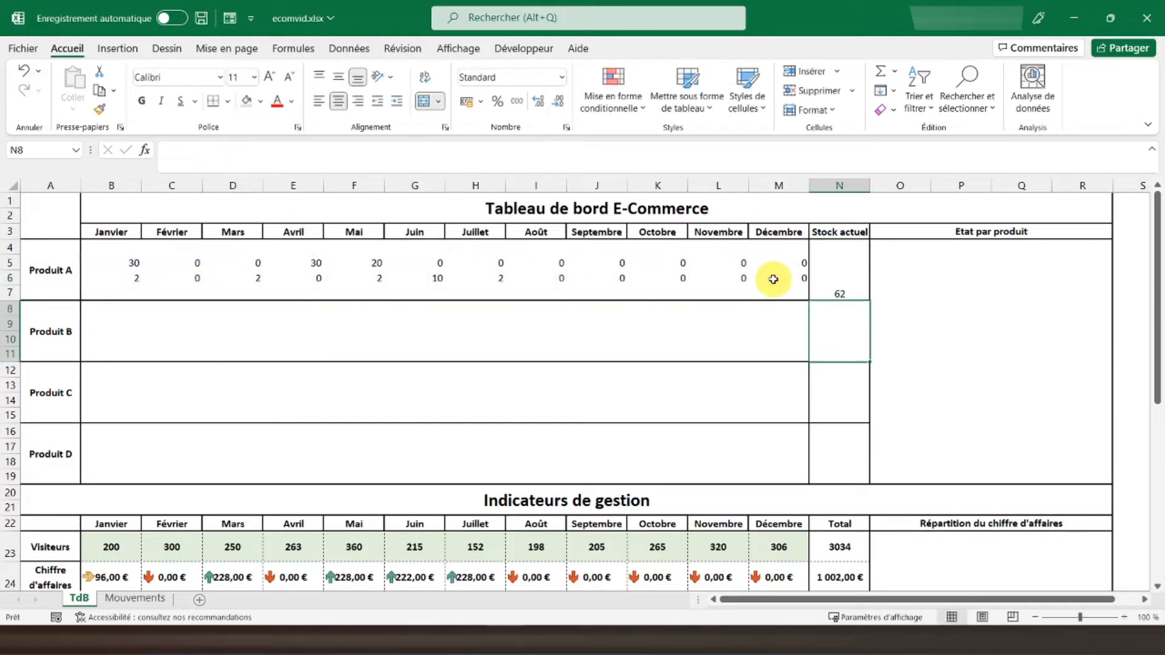
Centre Produit A's current stock value vertically in N4 and make it bold at size 24.
left_click(855, 245)
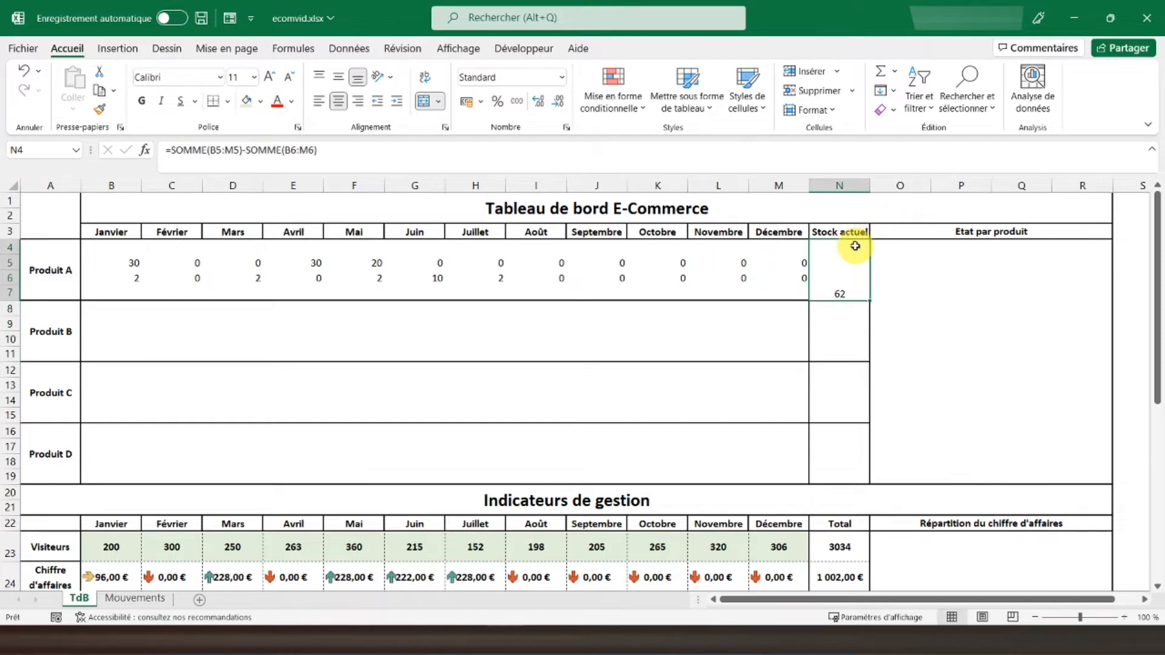
left_click(339, 80)
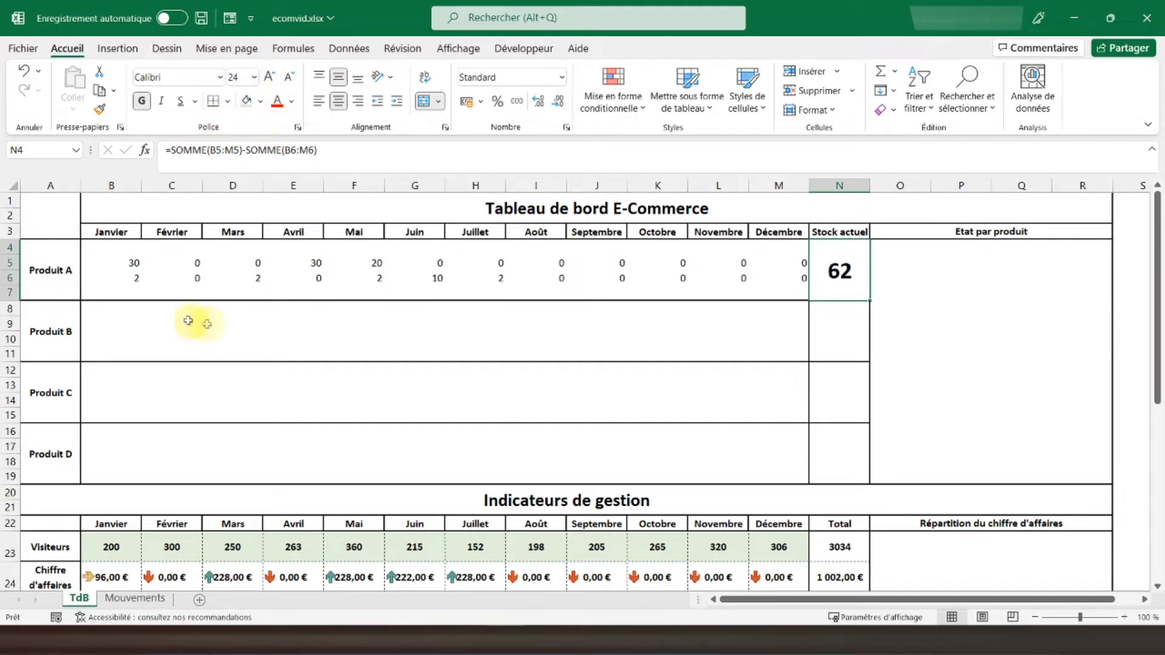
left_click(104, 320)
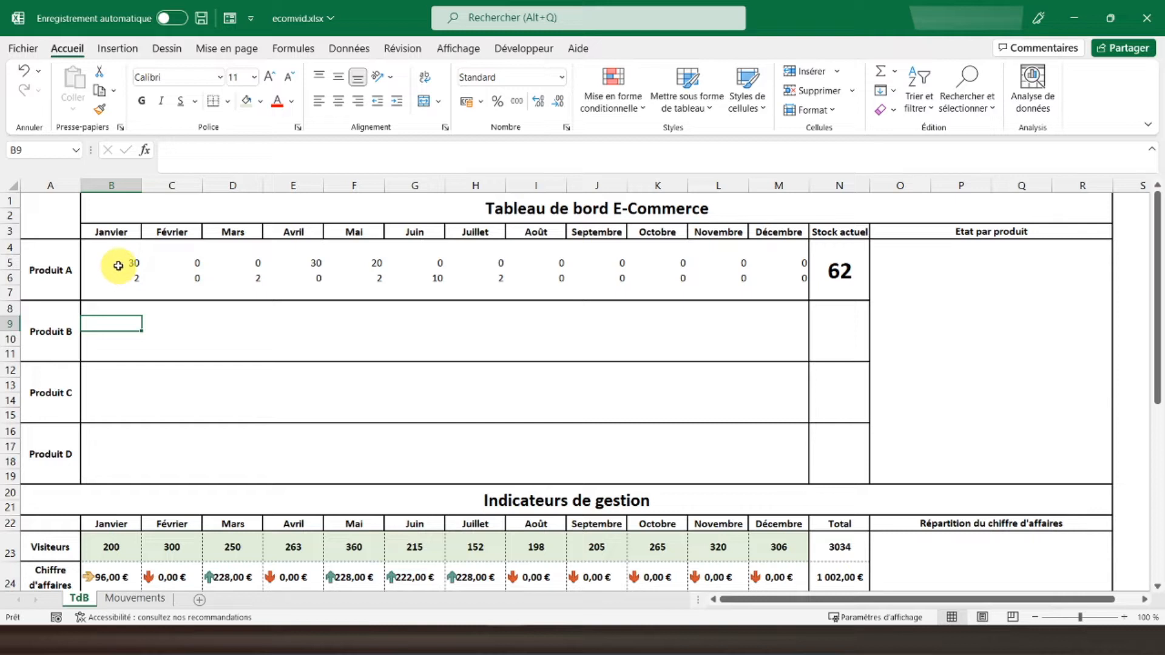
Insert a basic 2D line chart from the Produit A entries and exits in B5:M6.
left_click_drag(112, 260, 756, 273)
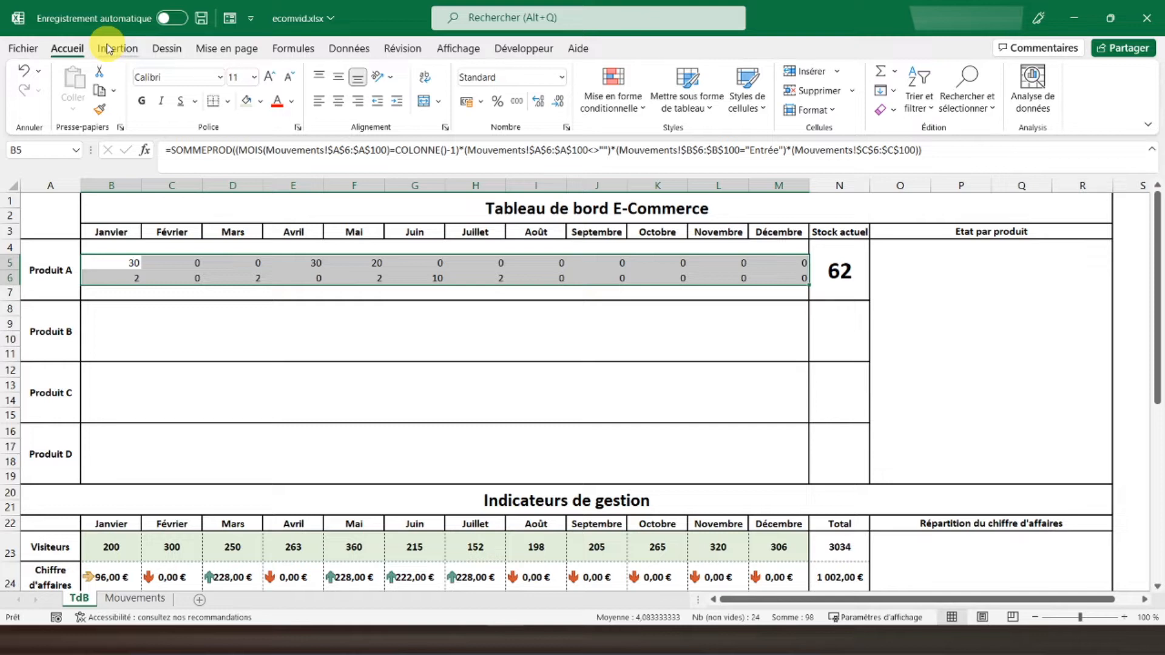
left_click(106, 48)
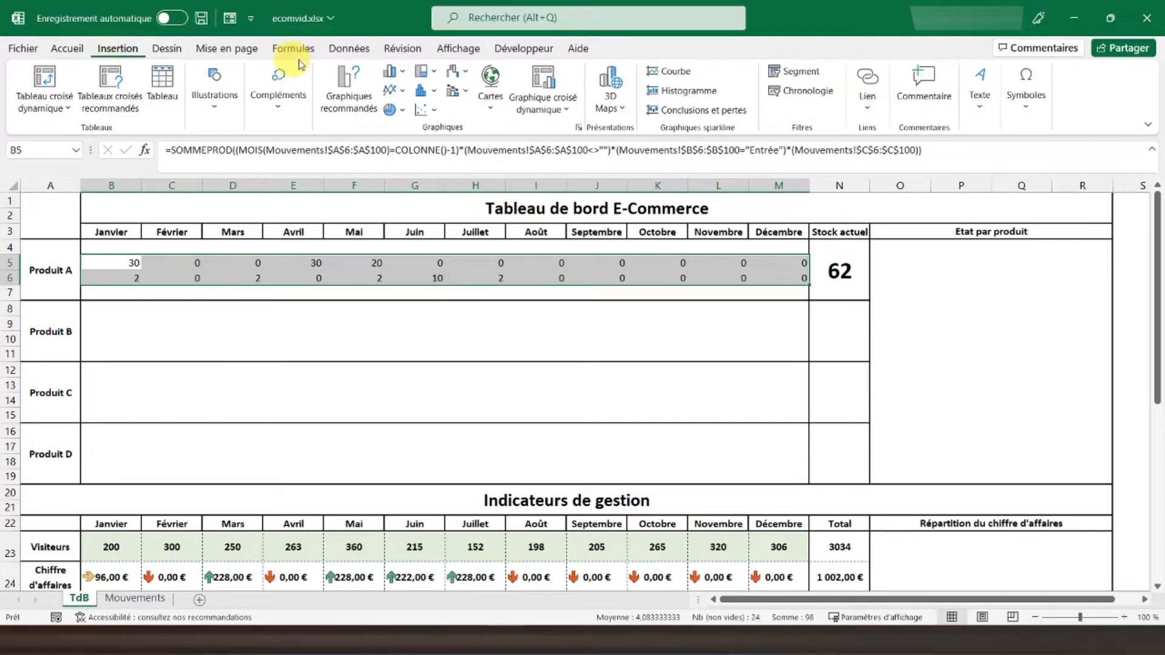
left_click(399, 93)
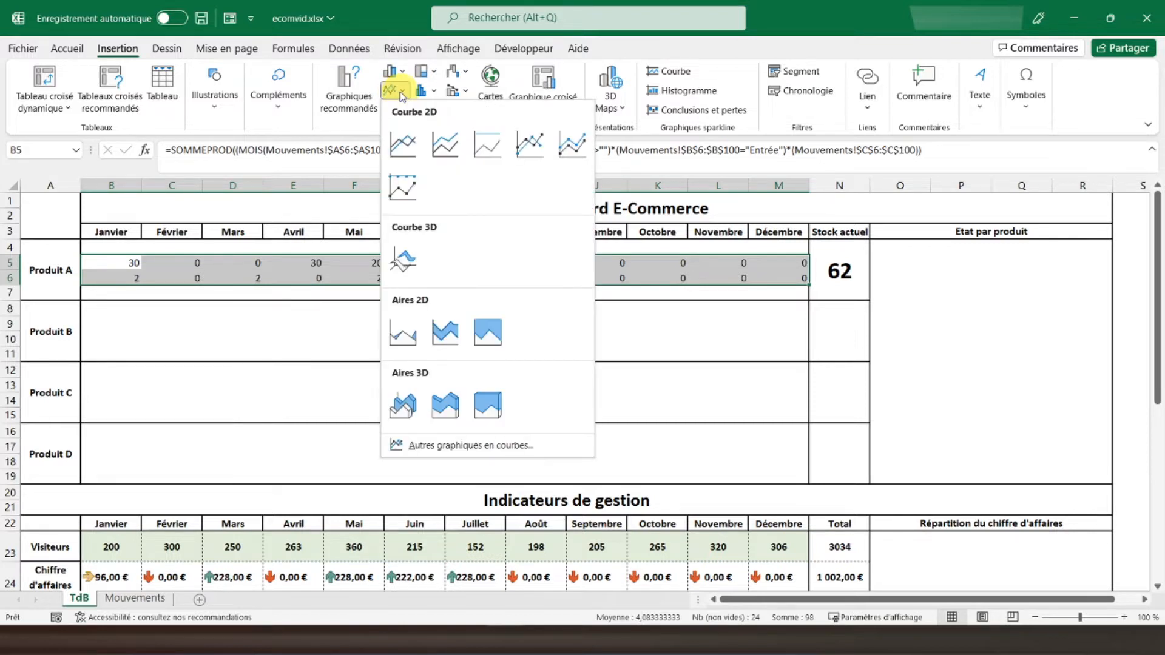
left_click(399, 151)
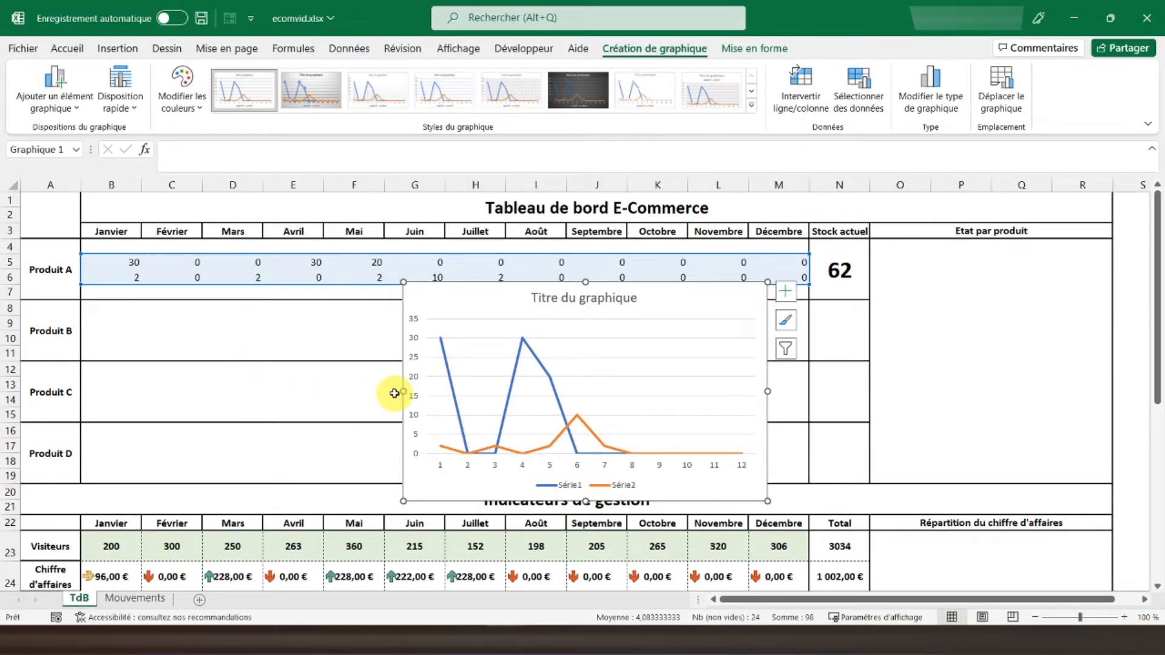
Resize the line chart to span about columns B to M and shorten it to about rows 7 to 15.
left_click_drag(404, 392, 102, 392)
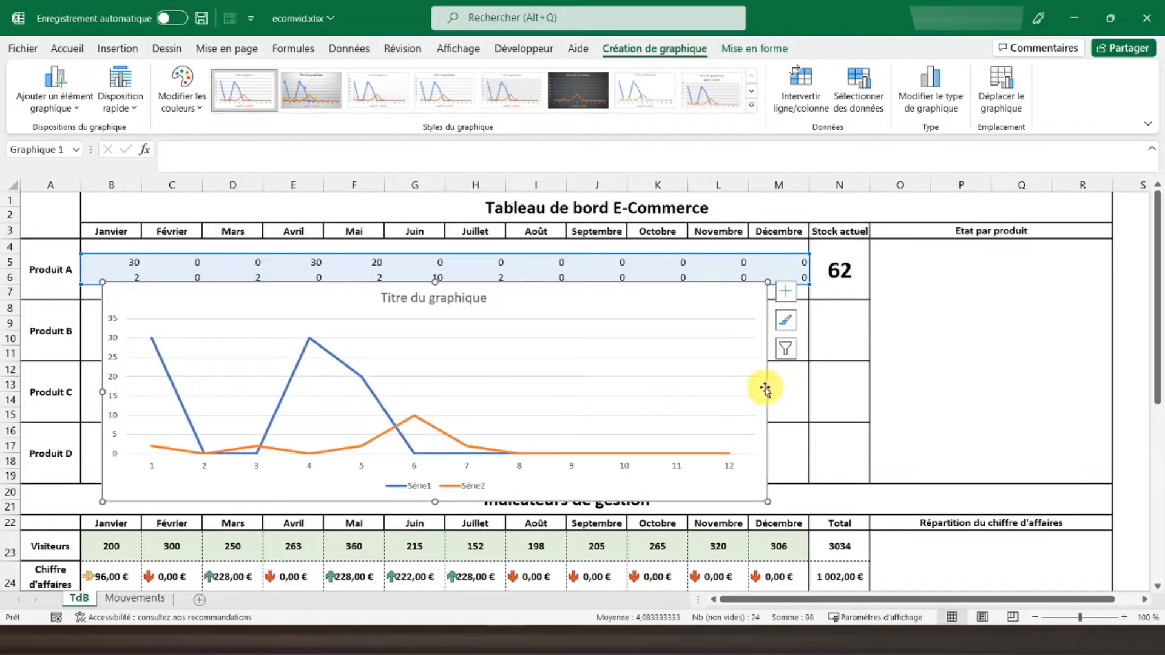
left_click_drag(768, 390, 804, 392)
mouse_move(452, 286)
left_mouse_down()
mouse_move(458, 357)
mouse_move(455, 283)
left_mouse_up()
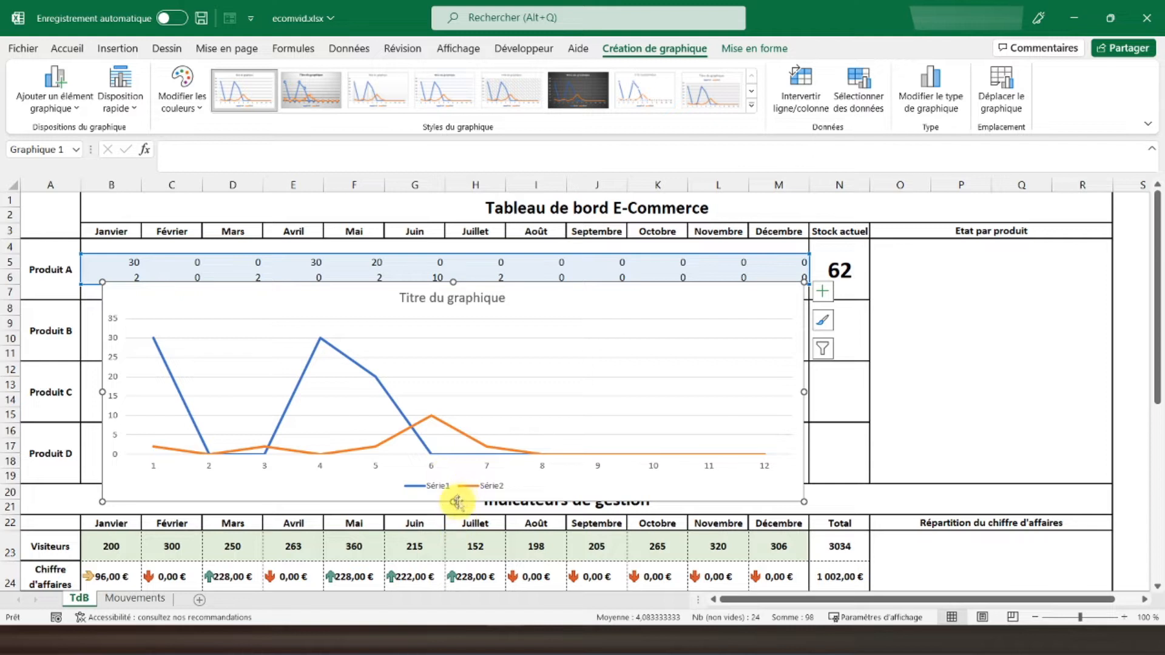
left_click_drag(452, 502, 452, 411)
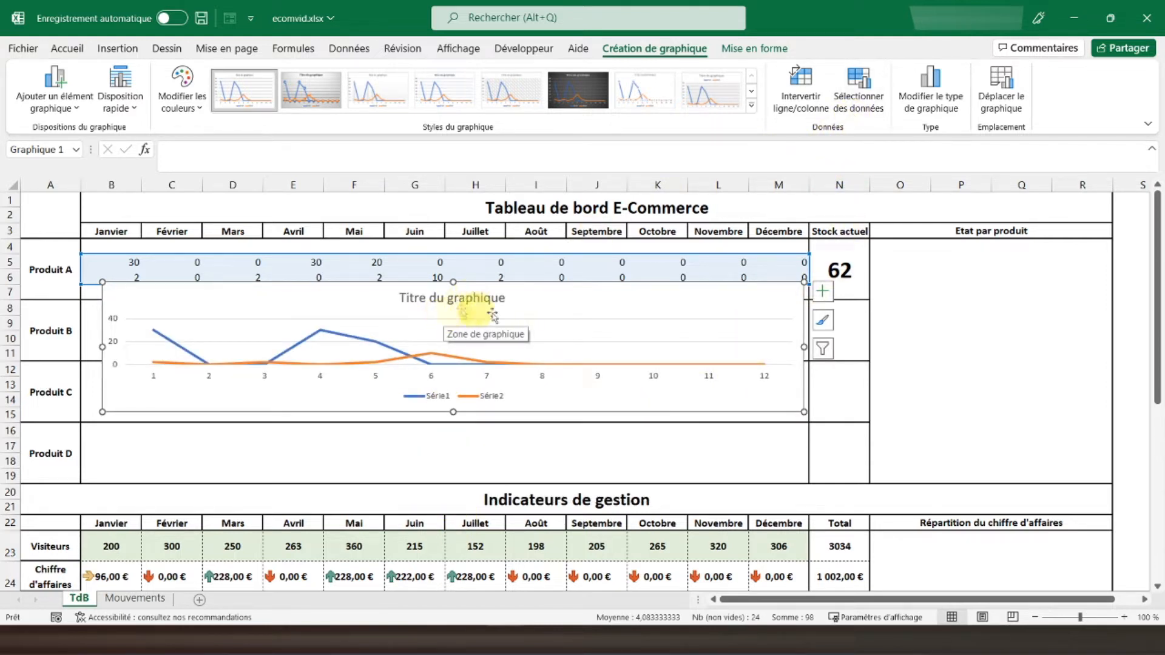
Remove the title, axes and gridlines from the line chart, keeping the legend.
left_click(821, 291)
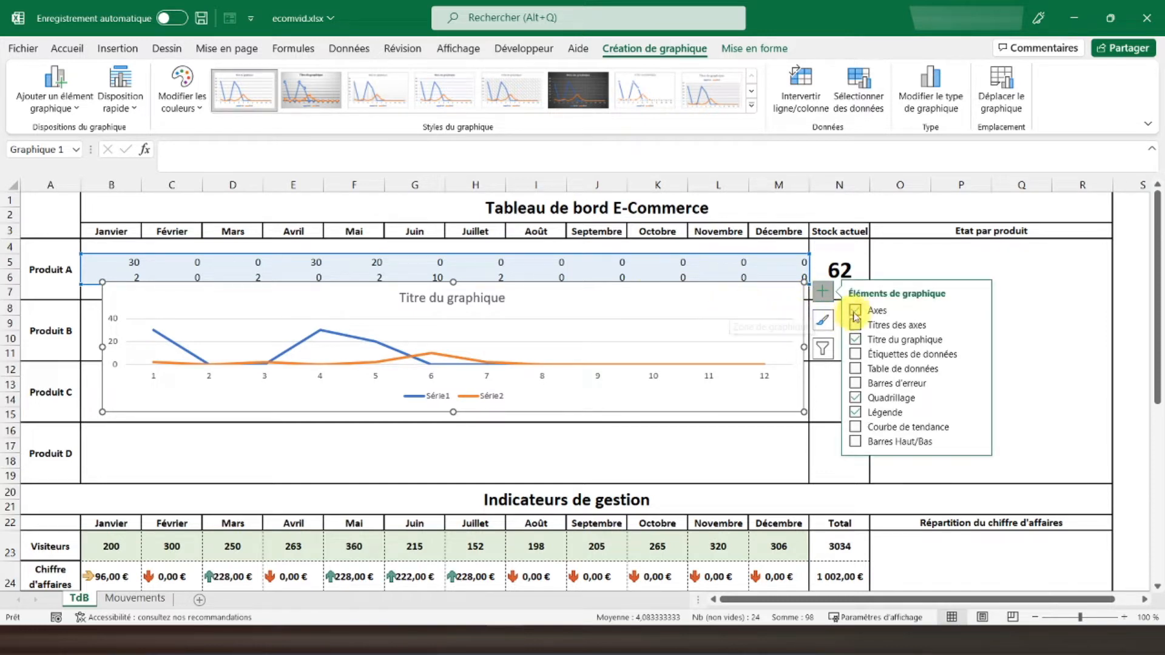
left_click(854, 341)
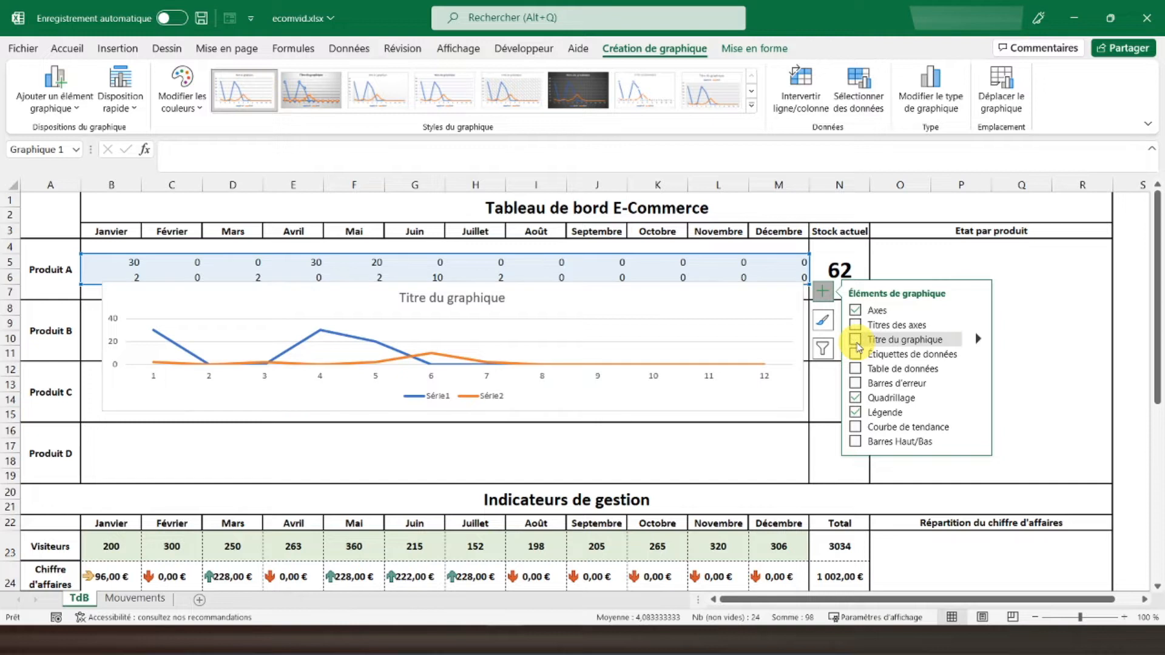
left_click(855, 311)
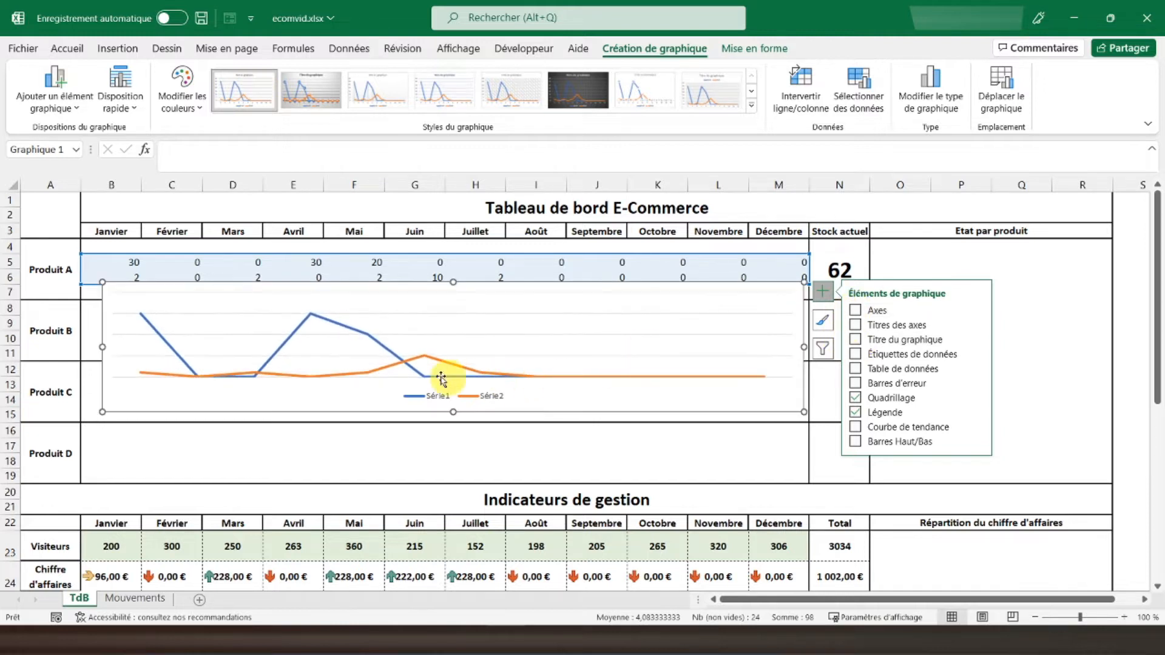
left_click(855, 398)
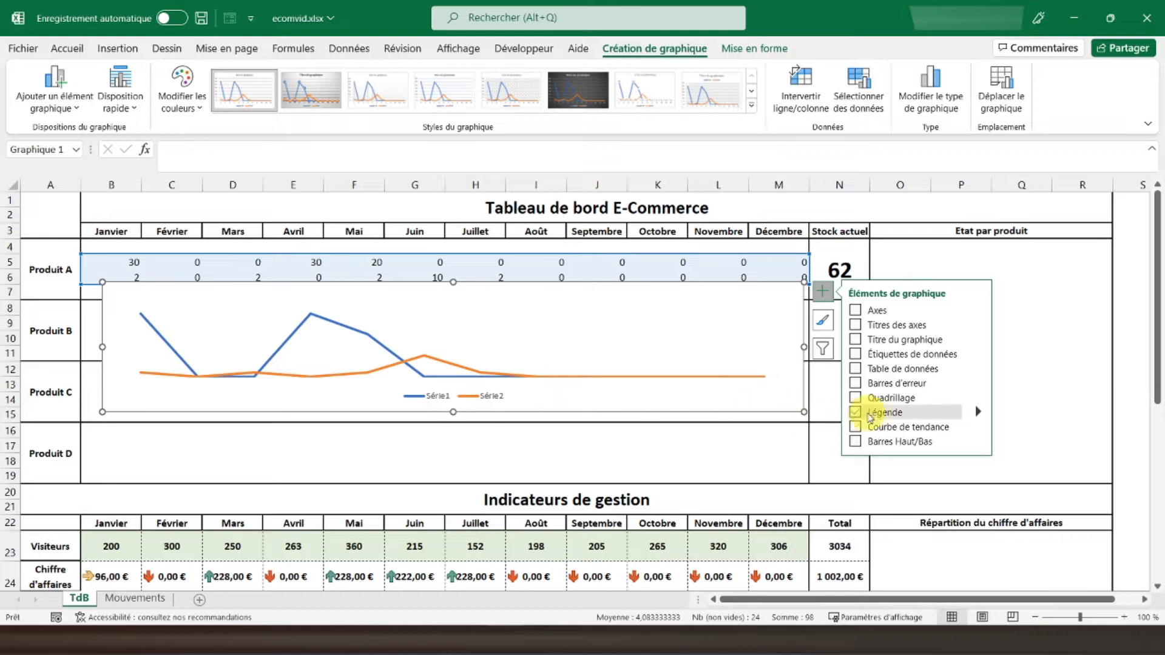
Rename the chart's first data series as Entrées and the second as Sorties.
left_click(849, 97)
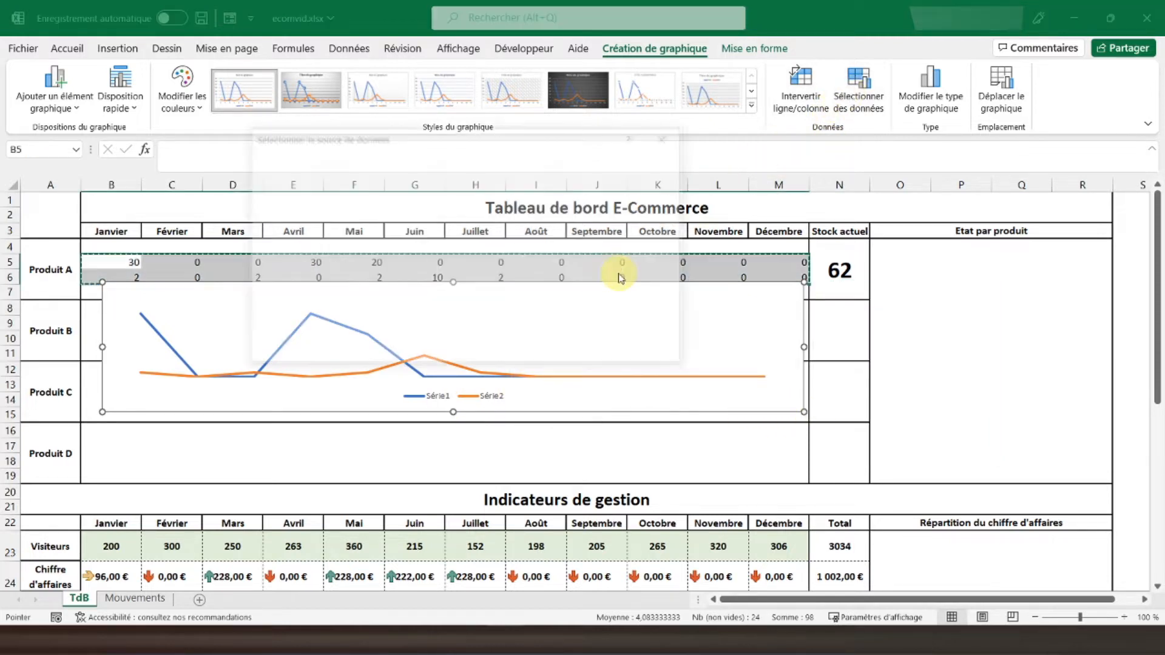
left_click(302, 267)
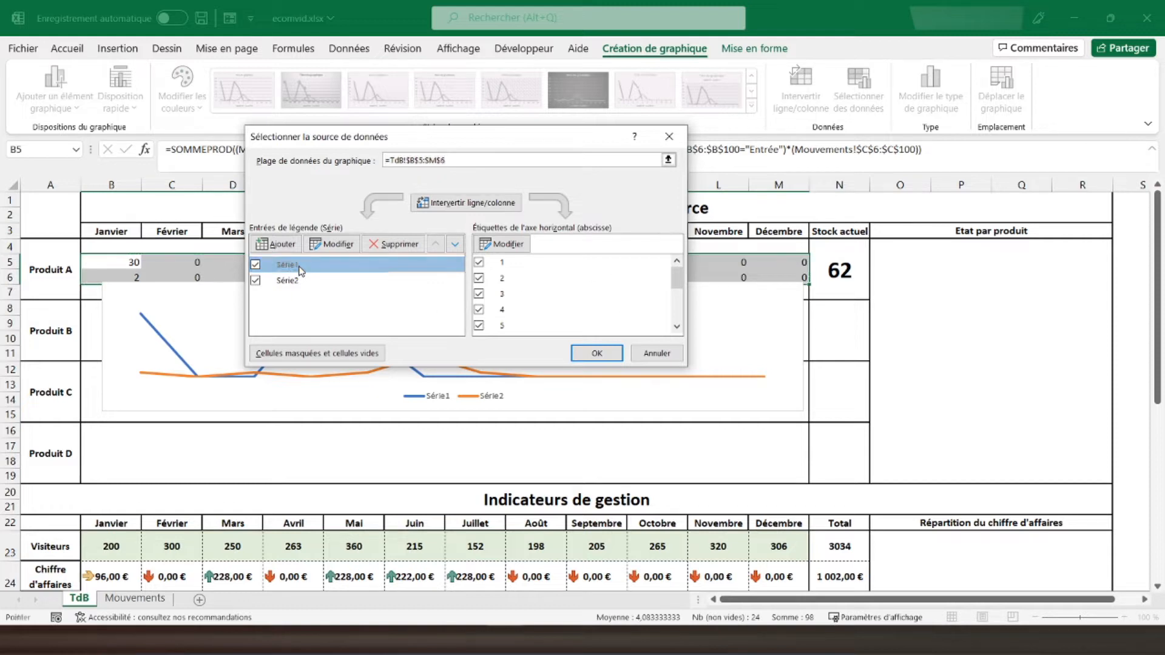
left_click(344, 246)
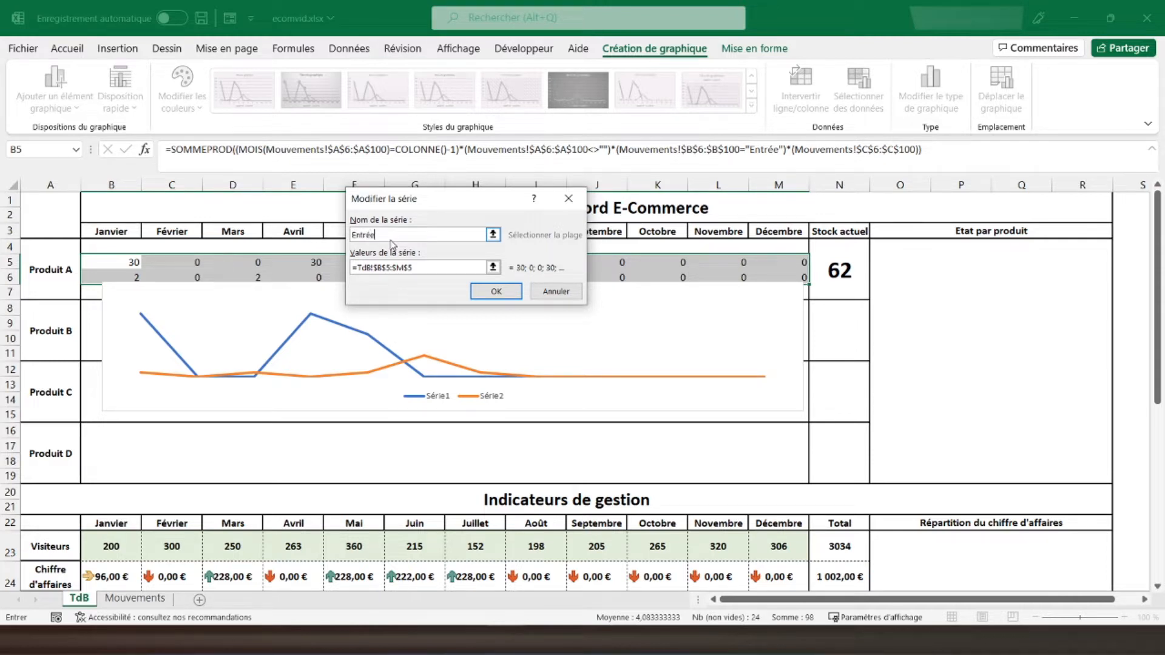
type("Entrées")
key("Return")
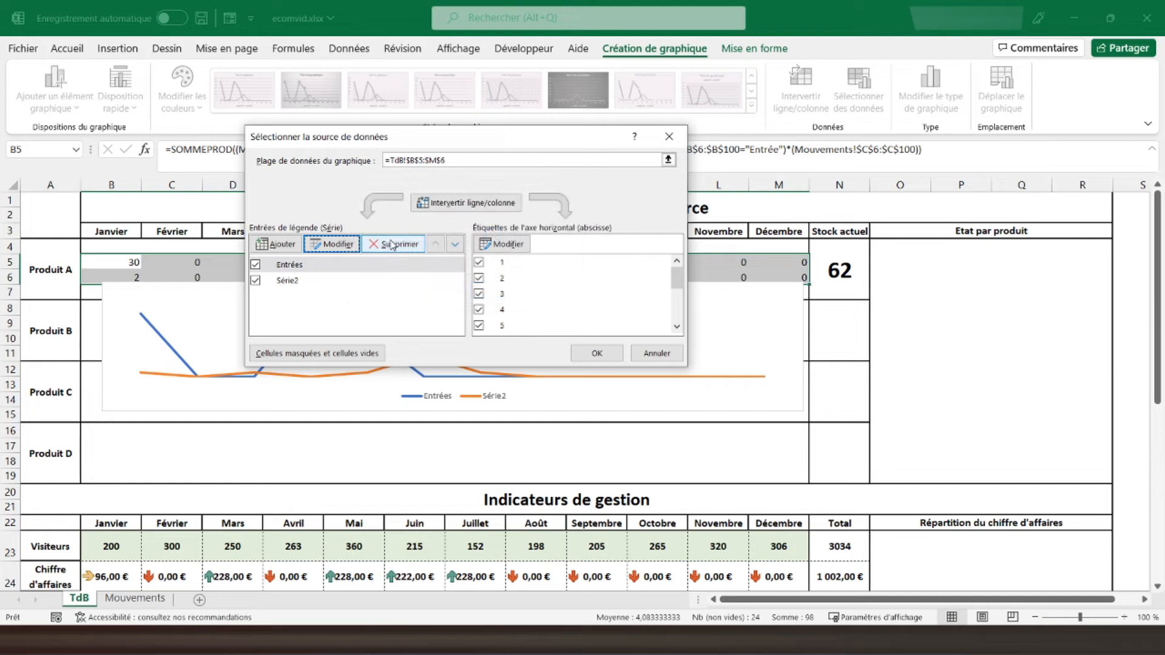
left_click(320, 281)
left_click(333, 244)
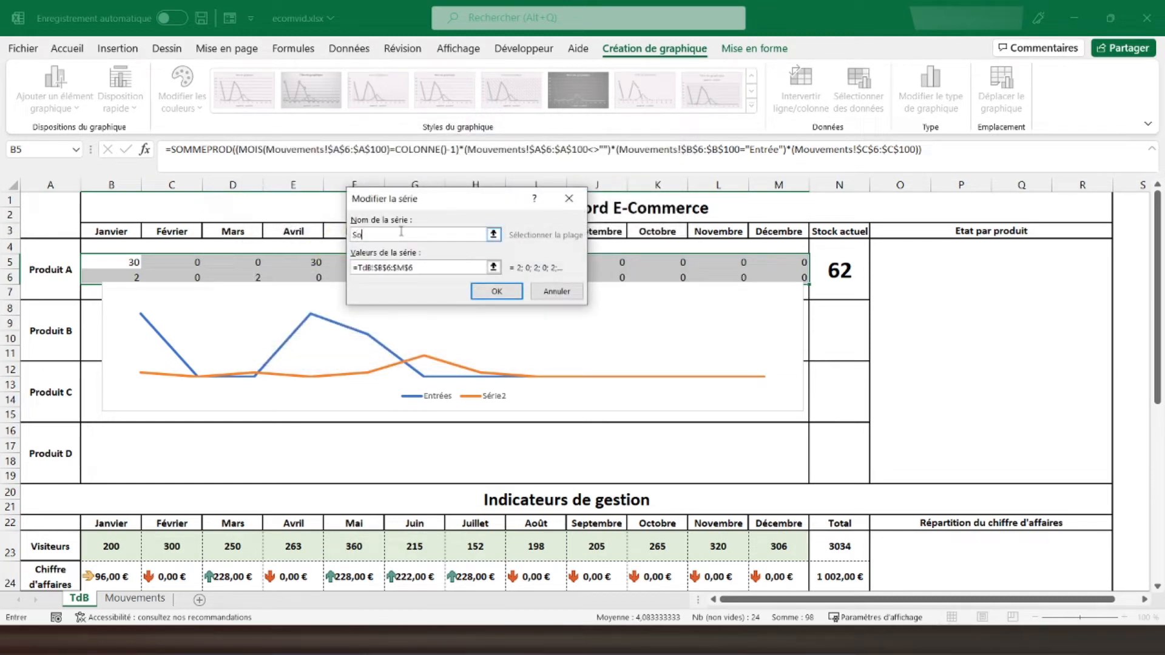
key("Return")
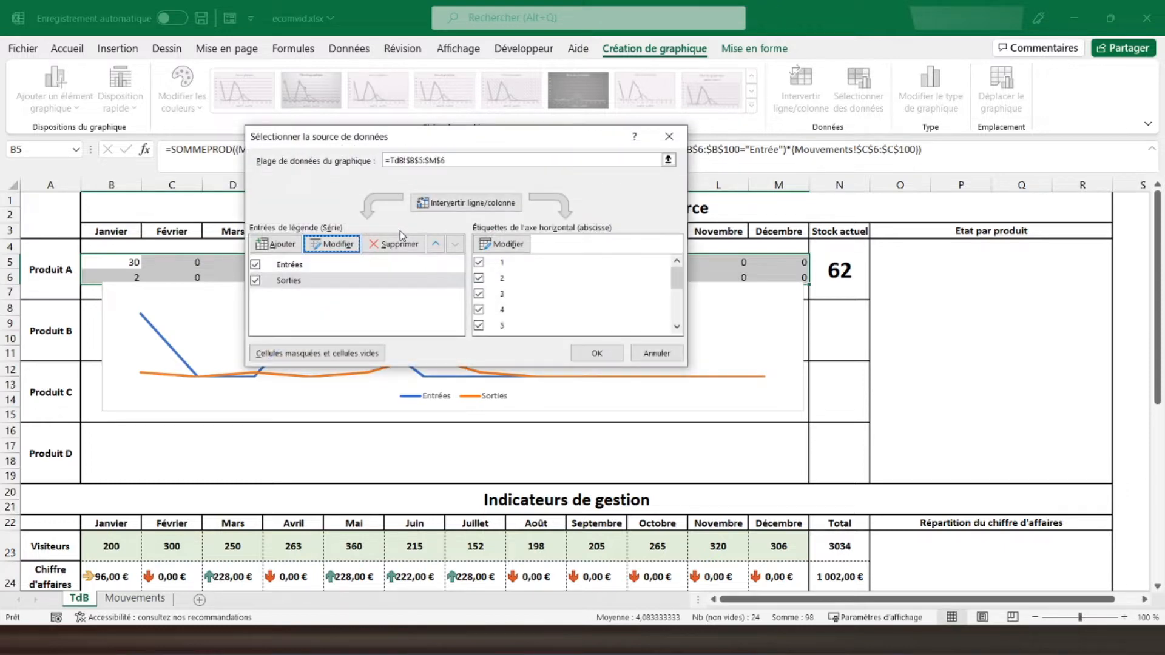
left_click(596, 353)
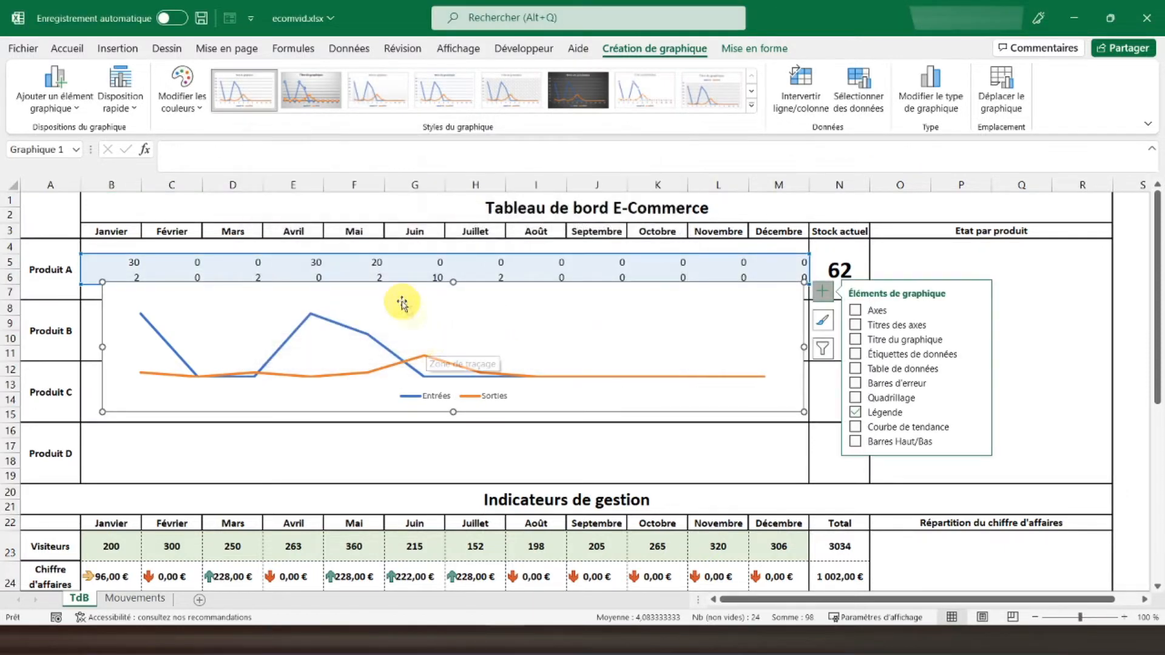
Widen the line chart's plot area on both sides so it reaches the chart's edges.
left_click(220, 326)
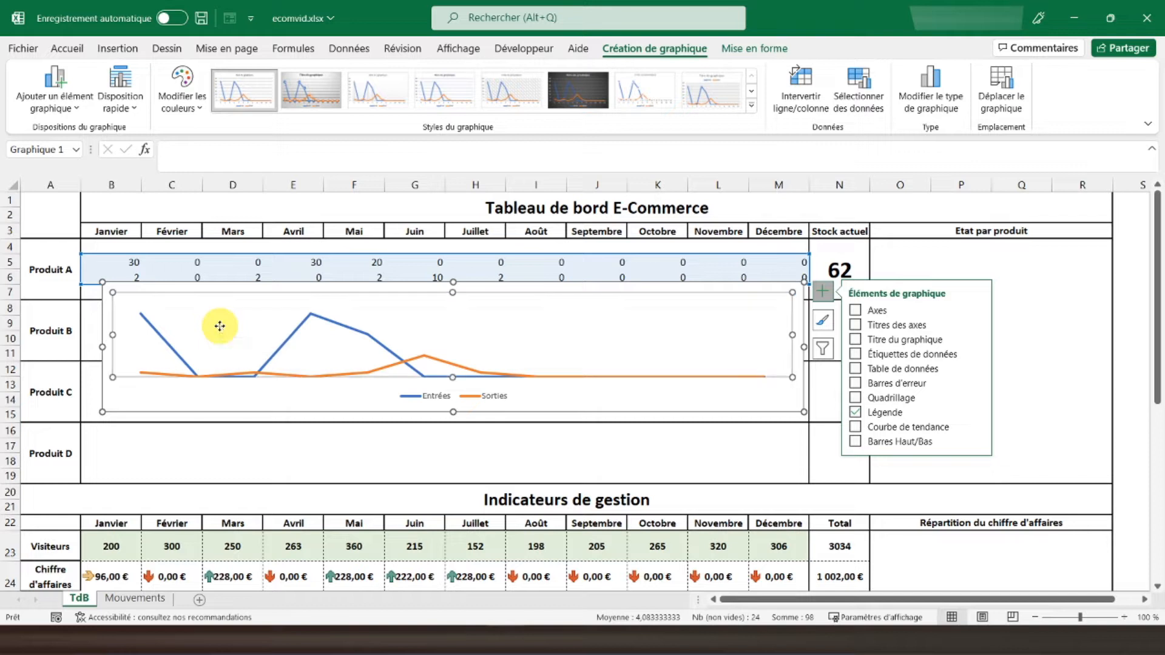
left_click_drag(115, 334, 105, 335)
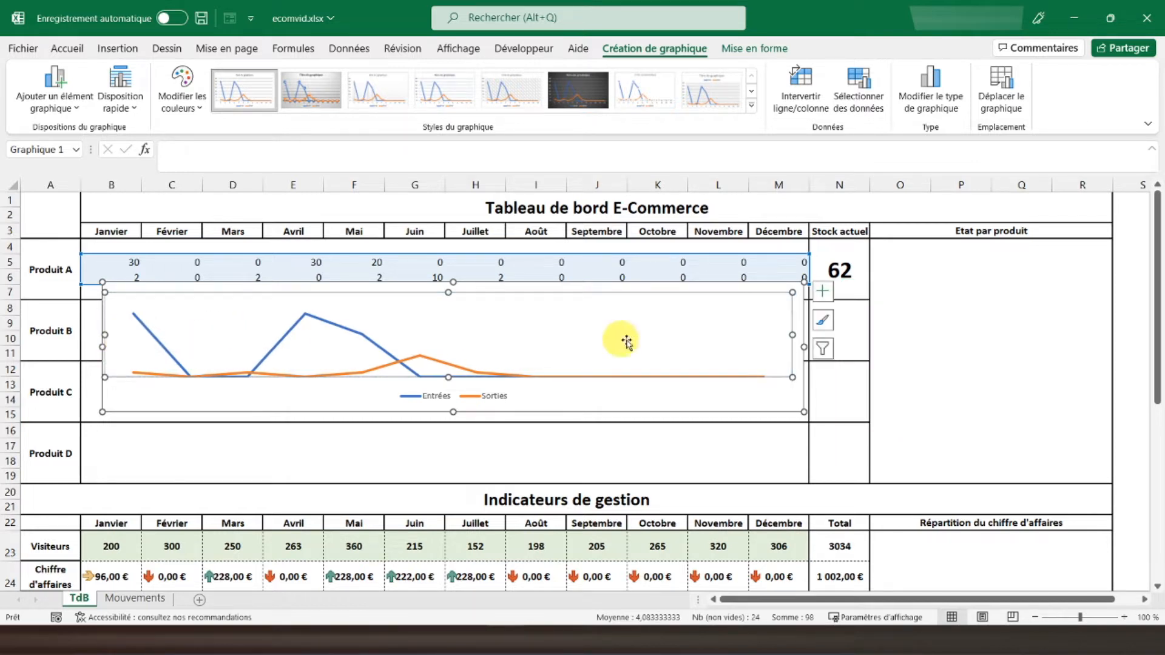
left_click_drag(793, 334, 804, 334)
Move the line chart's legend to the top position (Haut).
left_click(463, 395)
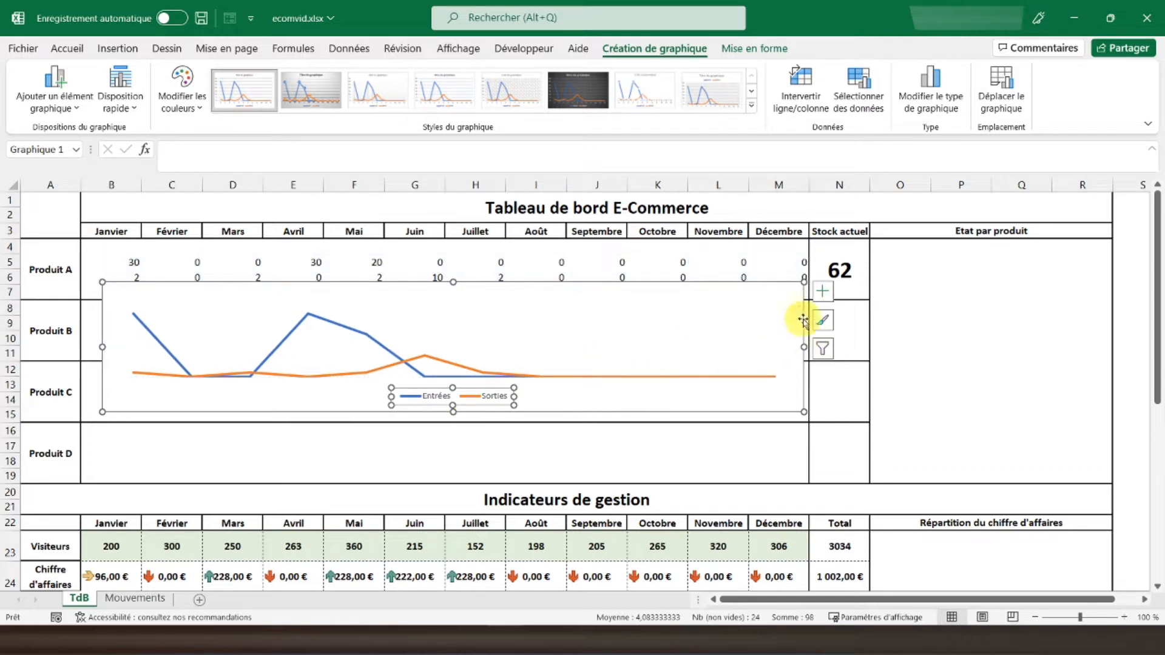
left_click(823, 291)
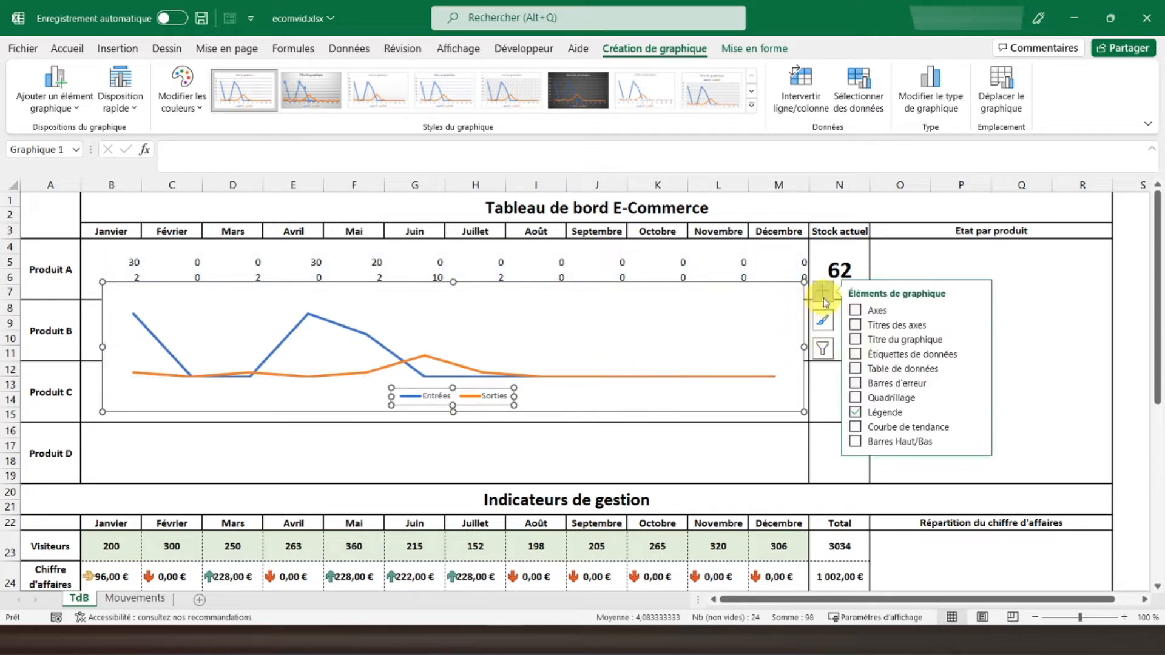
left_click(978, 412)
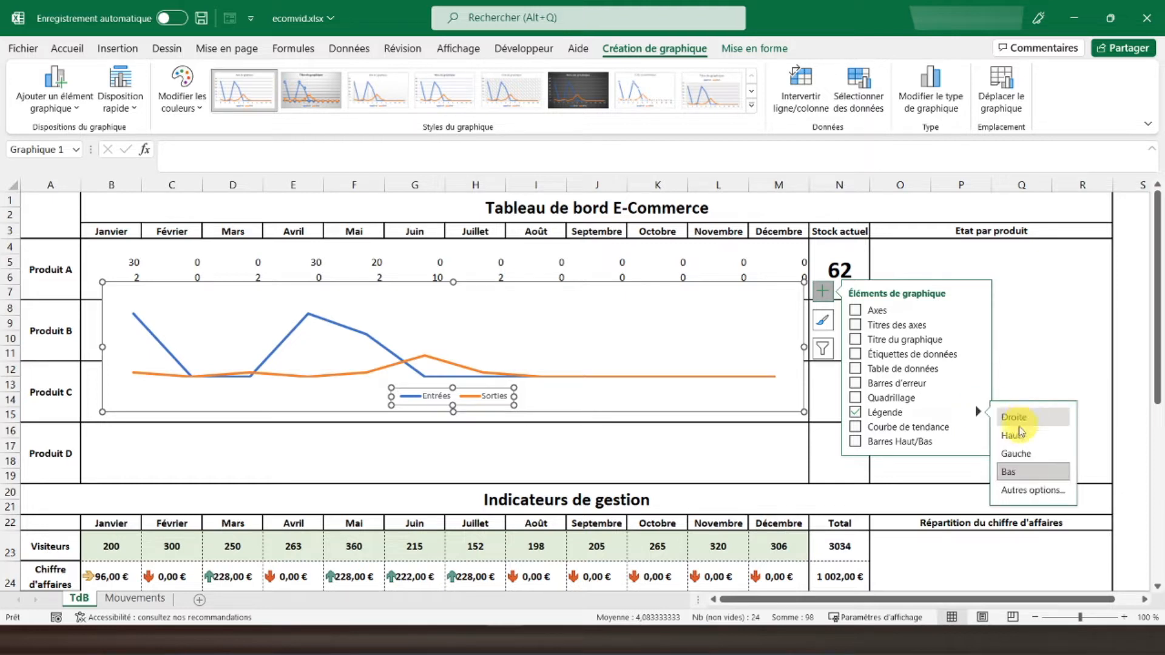
left_click(1015, 437)
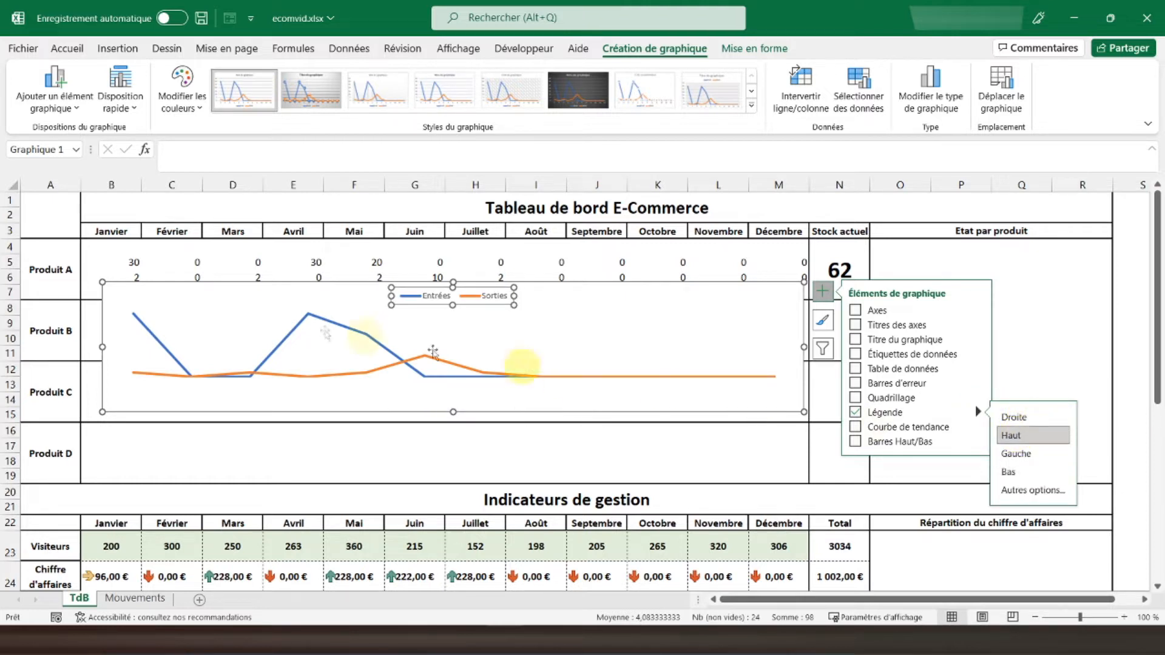
Widen the chart to the combined width of columns B to M and place it just below the Produit A rows.
left_click_drag(256, 285, 234, 242)
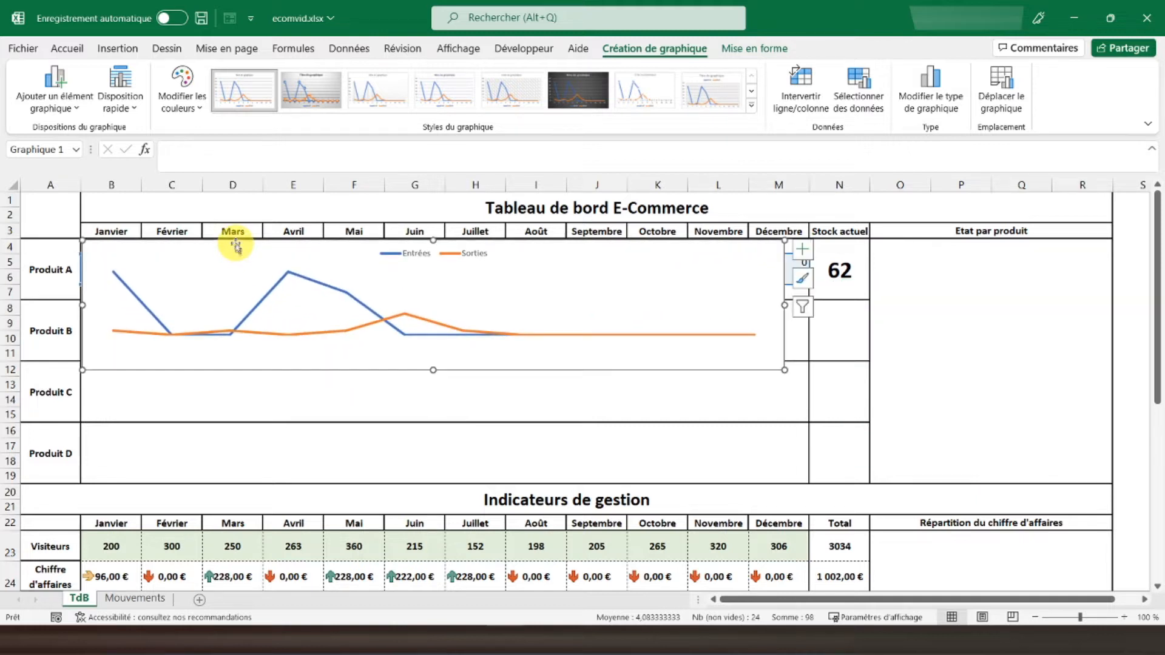
left_click_drag(781, 304, 810, 299)
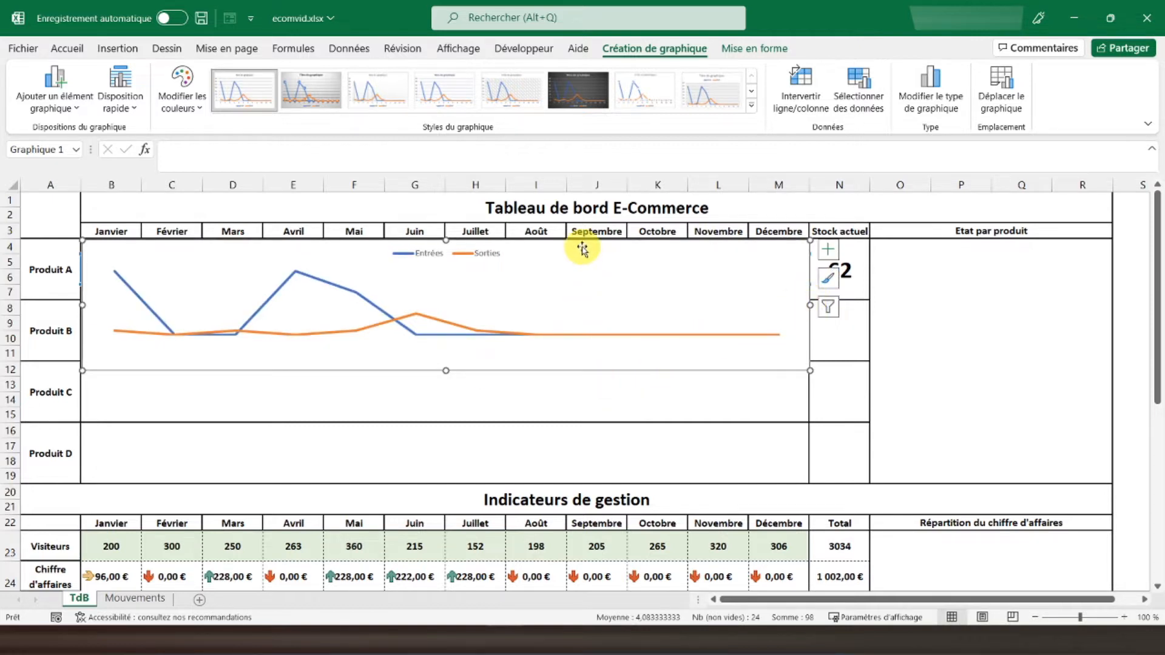
left_click_drag(582, 249, 597, 306)
Center the Produit A monthly entries and exits in B5:M6 horizontally.
left_click(114, 229)
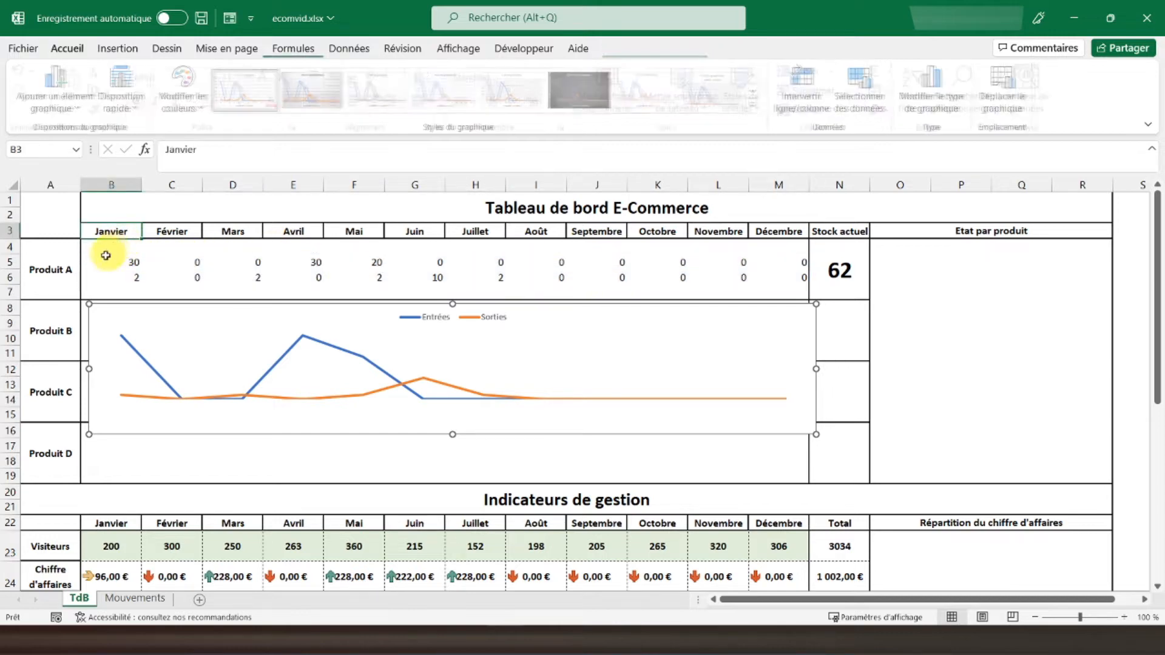
left_click_drag(121, 262, 781, 278)
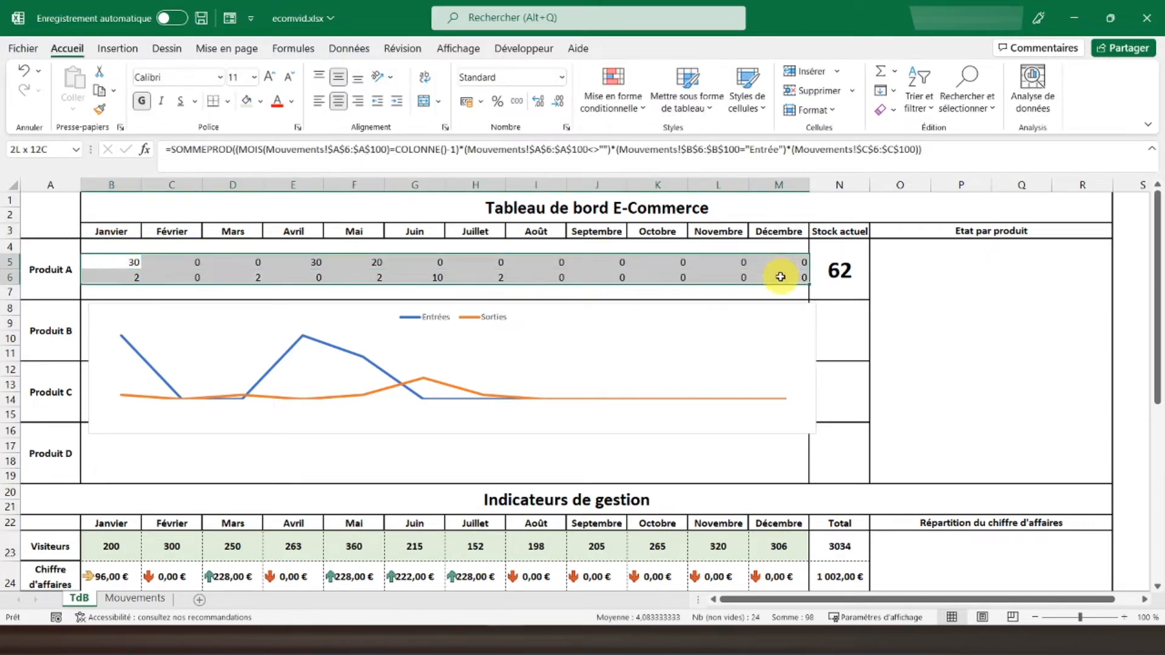
left_click(338, 100)
Move the chart over the Produit A monthly values and shorten it to fit rows 4 to 7.
left_click_drag(176, 307, 166, 244)
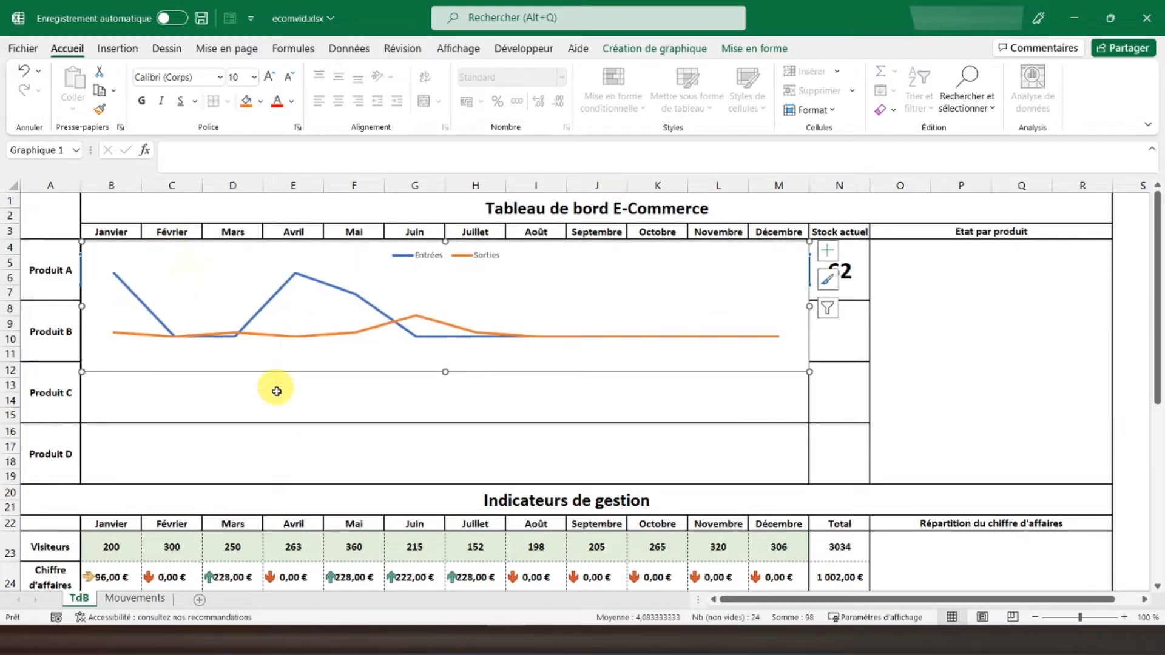
mouse_move(443, 371)
left_mouse_down()
mouse_move(436, 296)
mouse_move(447, 302)
left_mouse_up()
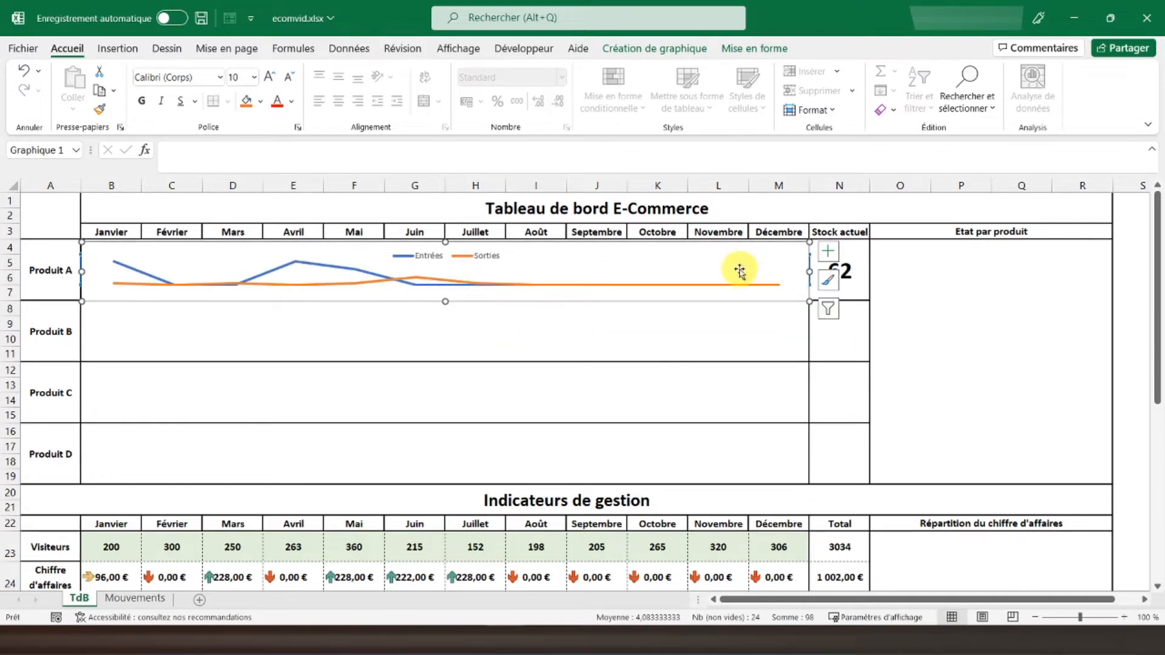
mouse_move(678, 290)
key("ctrl+Up")
key("ctrl+Left")
key("ctrl+Up")
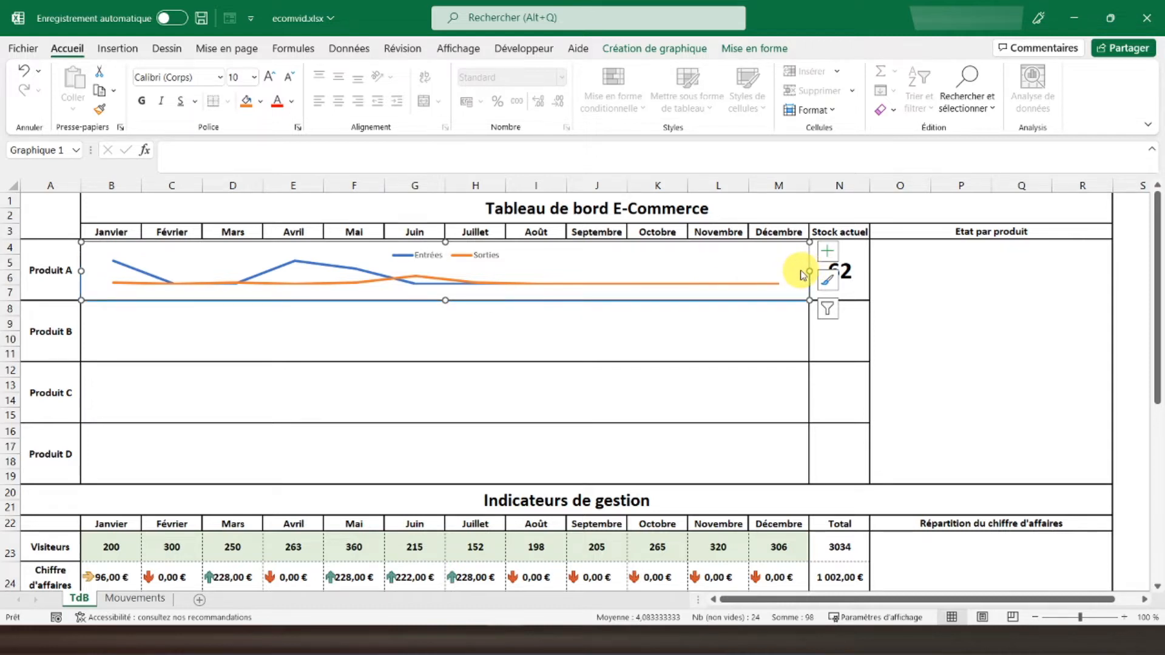
Try to trim the chart's right edge slightly so it stays inside column M.
key("ctrl+z")
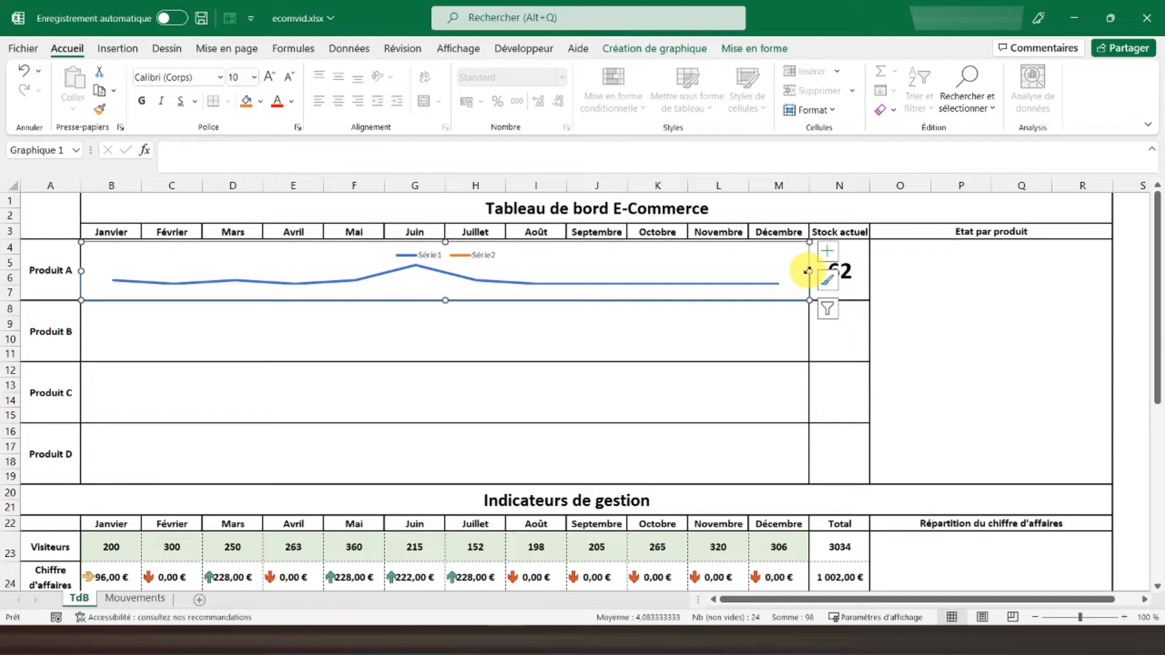
left_click(24, 73)
left_click_drag(807, 273, 806, 273)
left_click(637, 353)
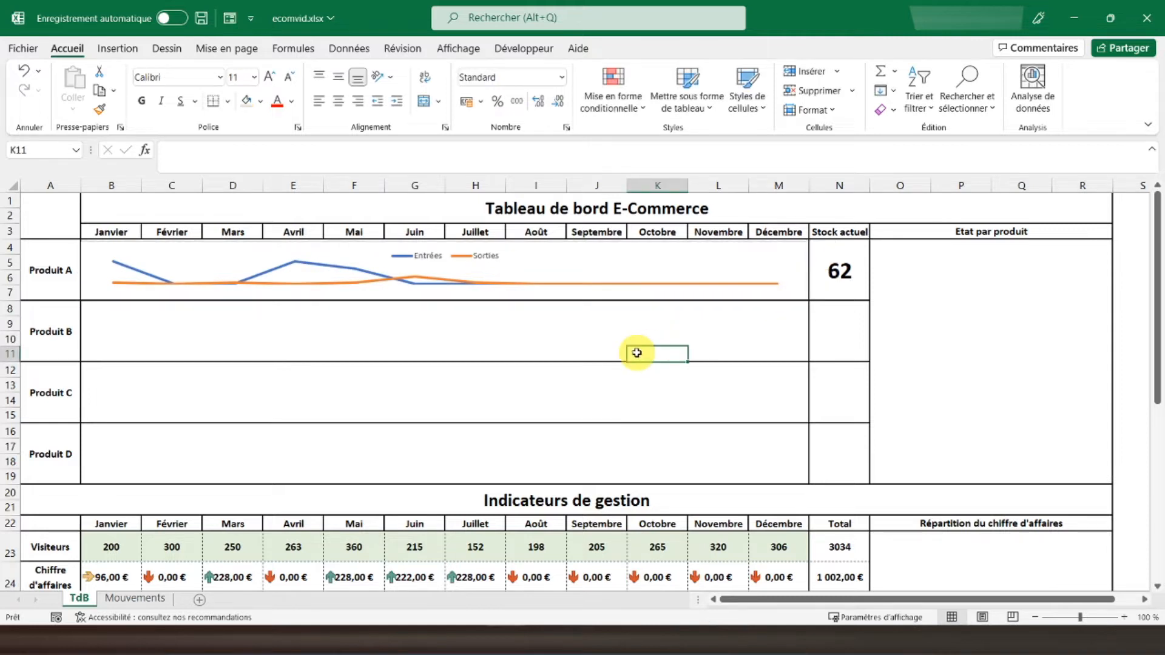
left_click(328, 299)
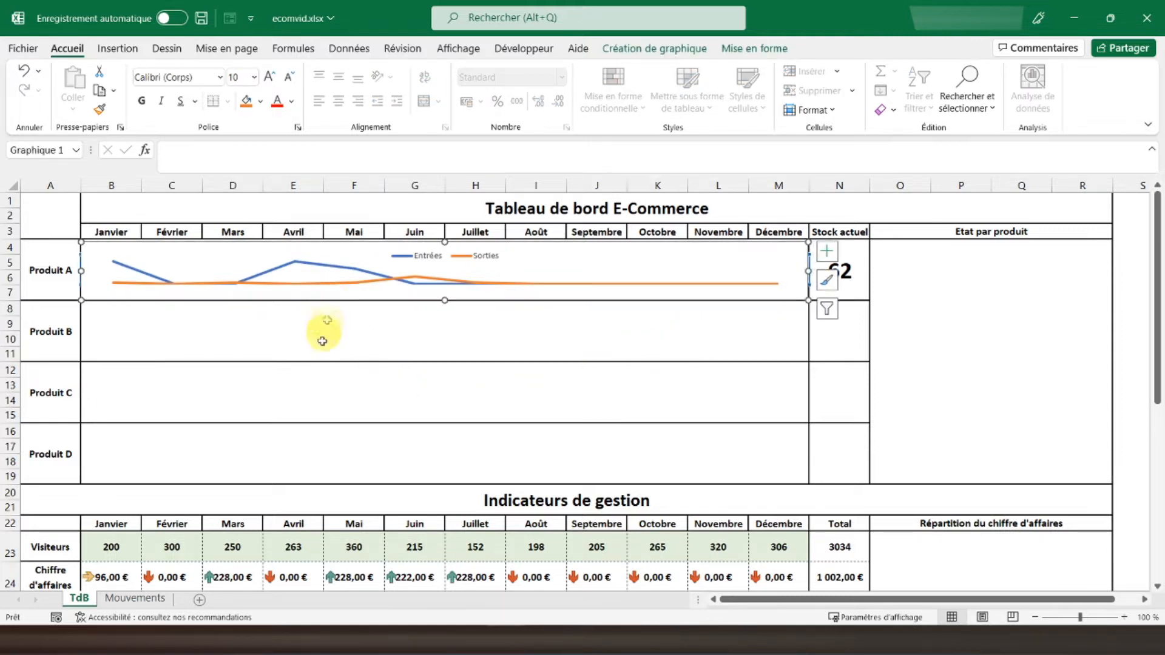
left_click(311, 370)
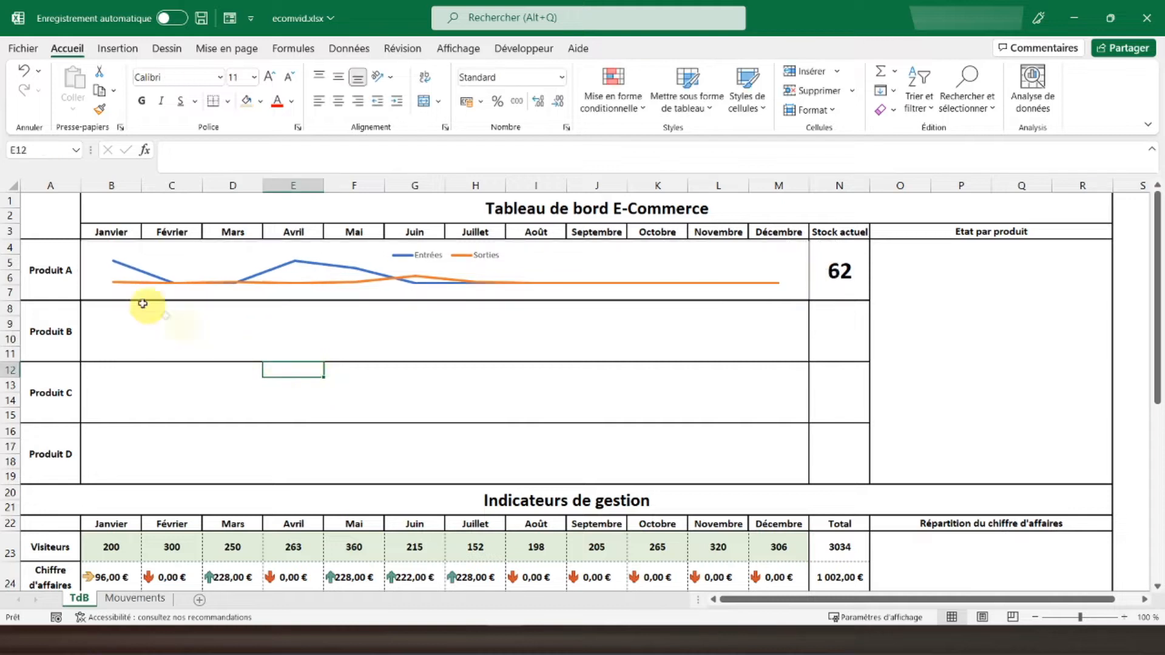
Narrow the chart slightly from its left edge and nudge it to sit inside the Produit A block's borders.
left_click(117, 281)
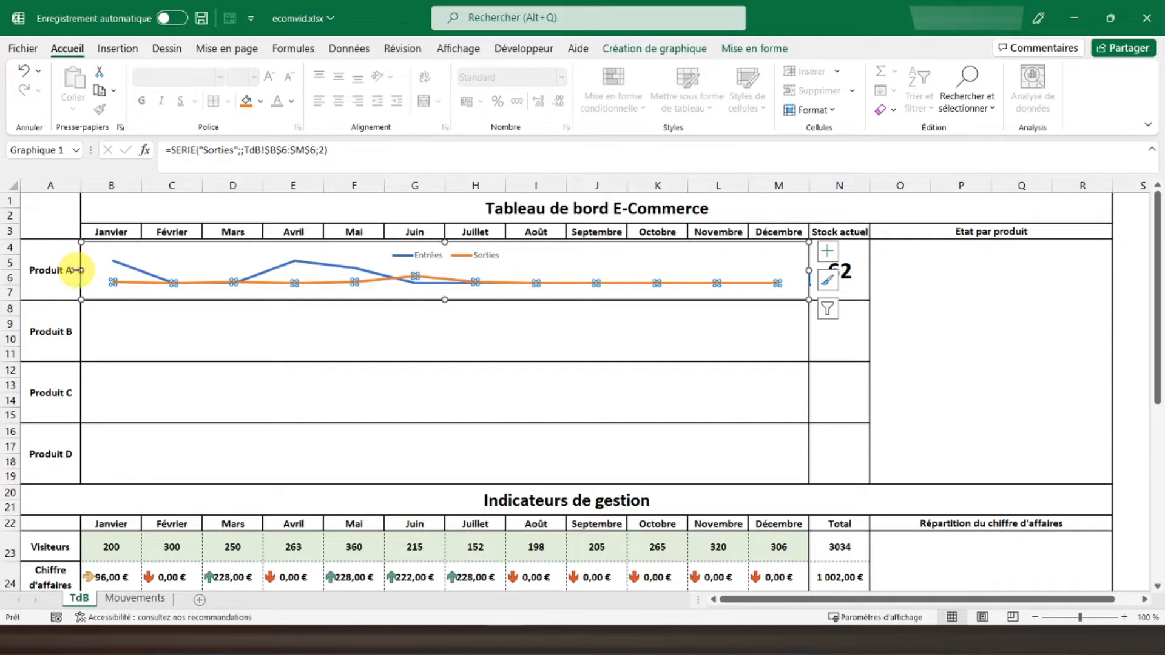
left_click_drag(81, 270, 83, 269)
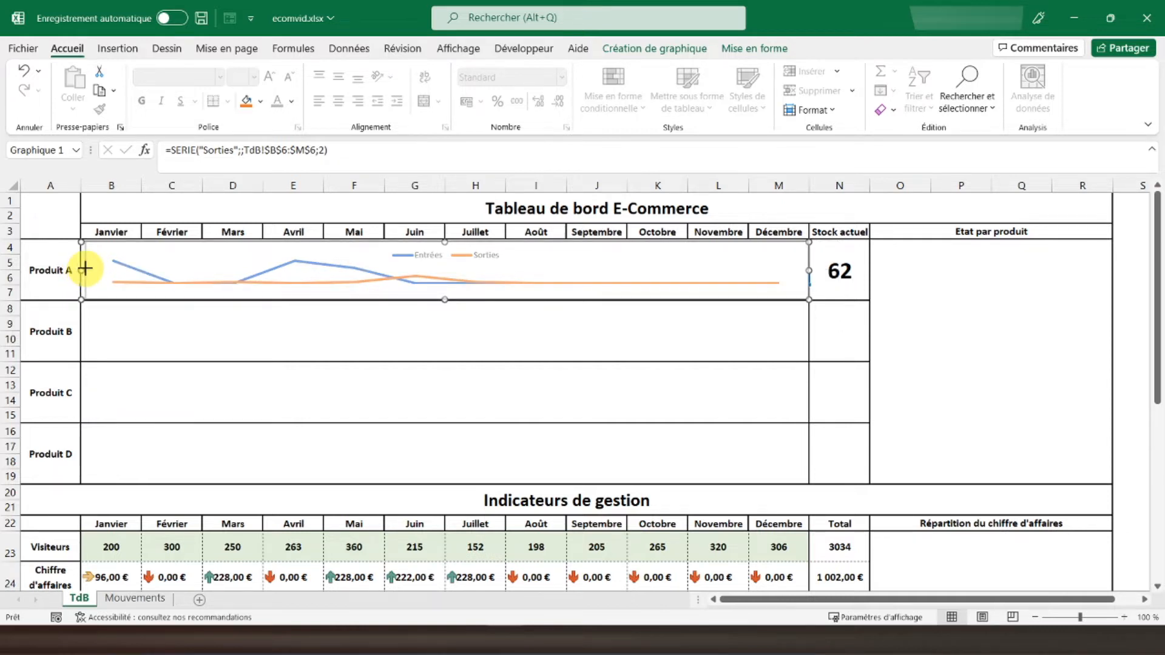
left_click_drag(86, 268, 87, 269)
key("Left")
key("Down")
key("Left")
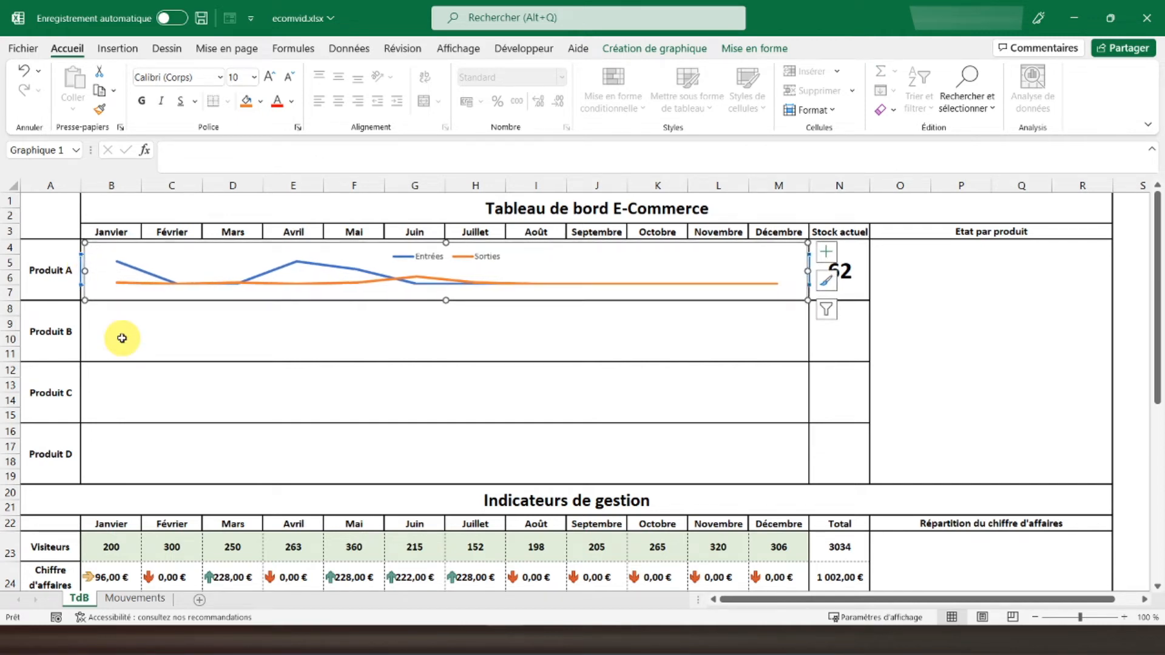
key("Up")
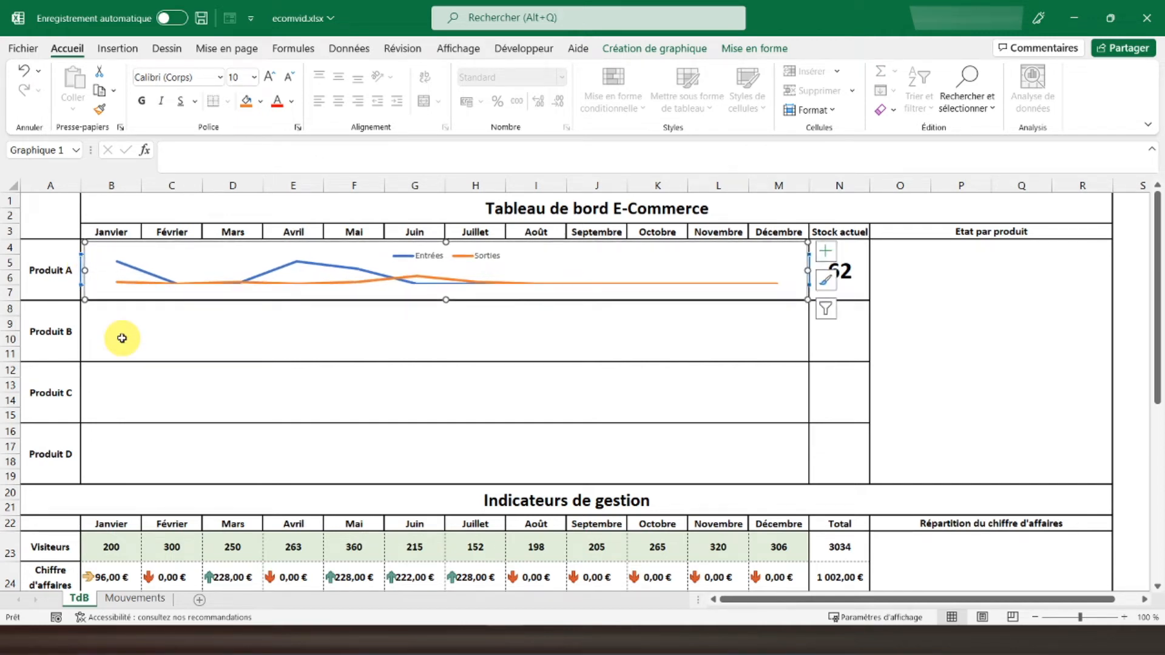
Remove the outline around the Produit A chart area.
right_click(85, 287)
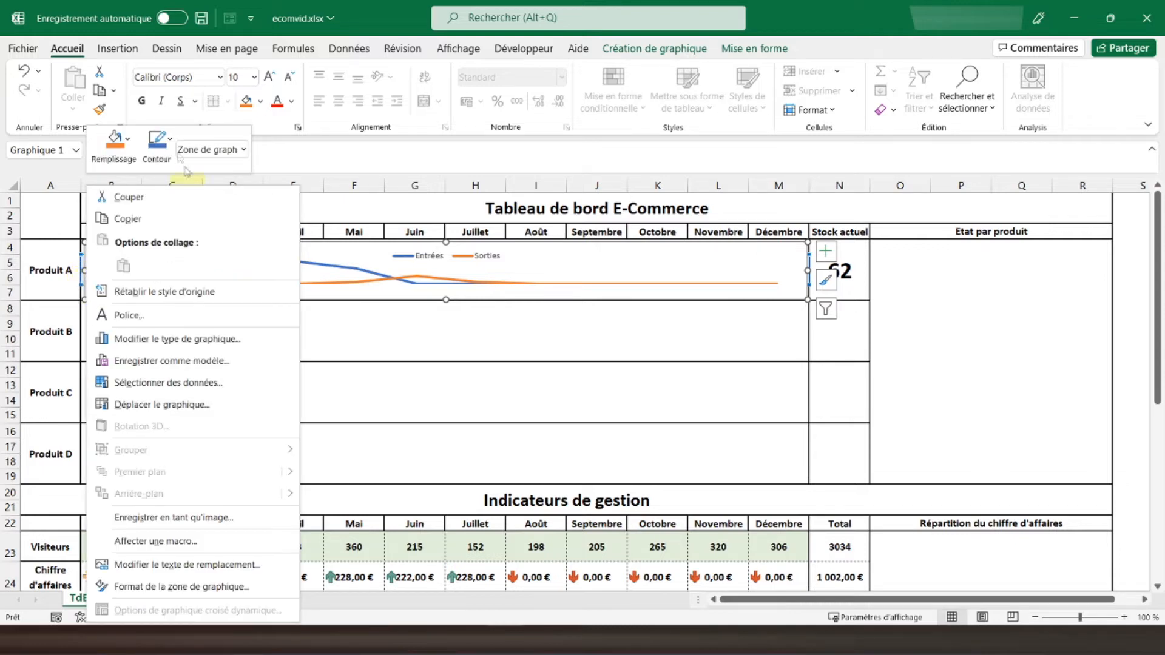
left_click(158, 143)
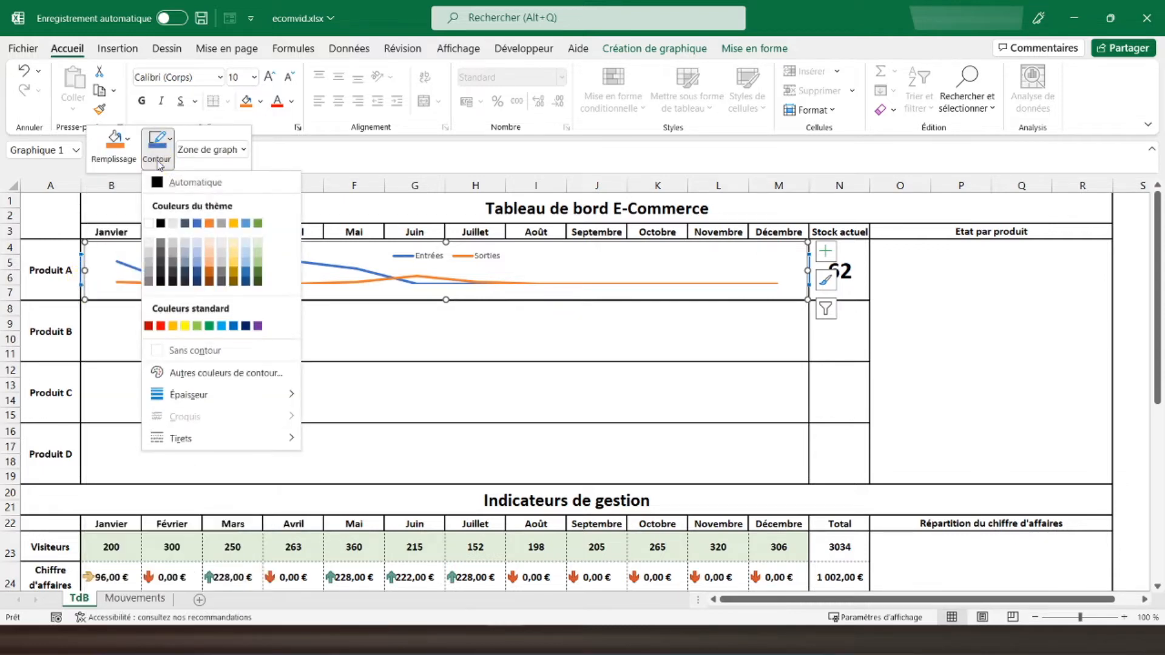
left_click(191, 350)
left_click(103, 324)
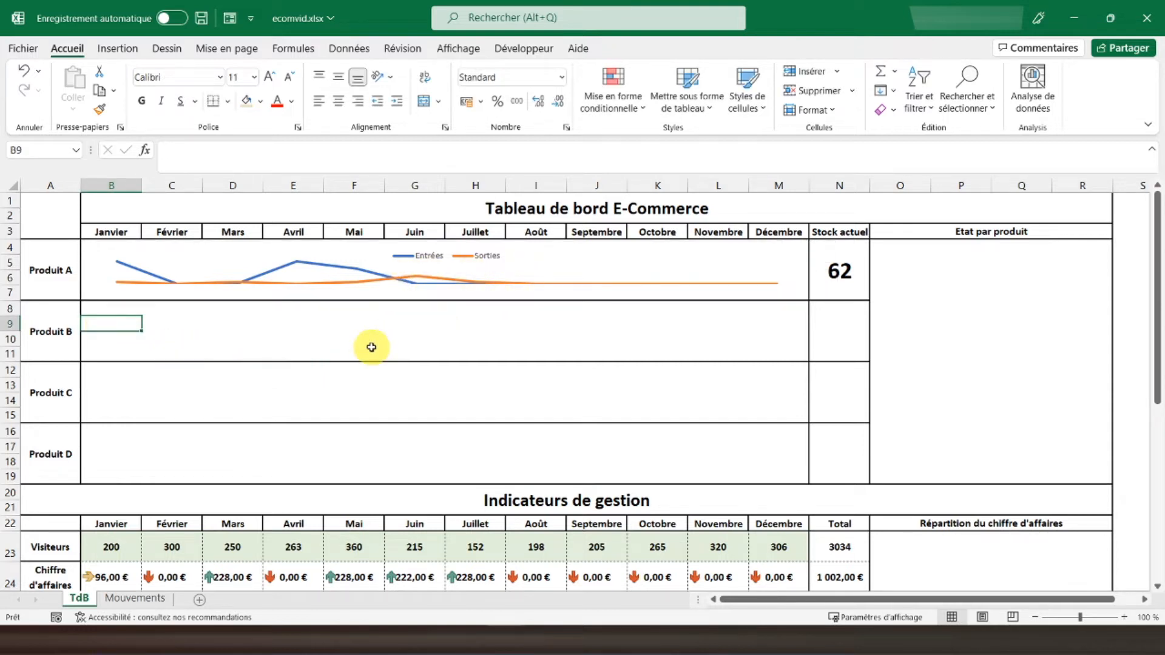
key("Up")
key("Up")
key("Up")
key("Up")
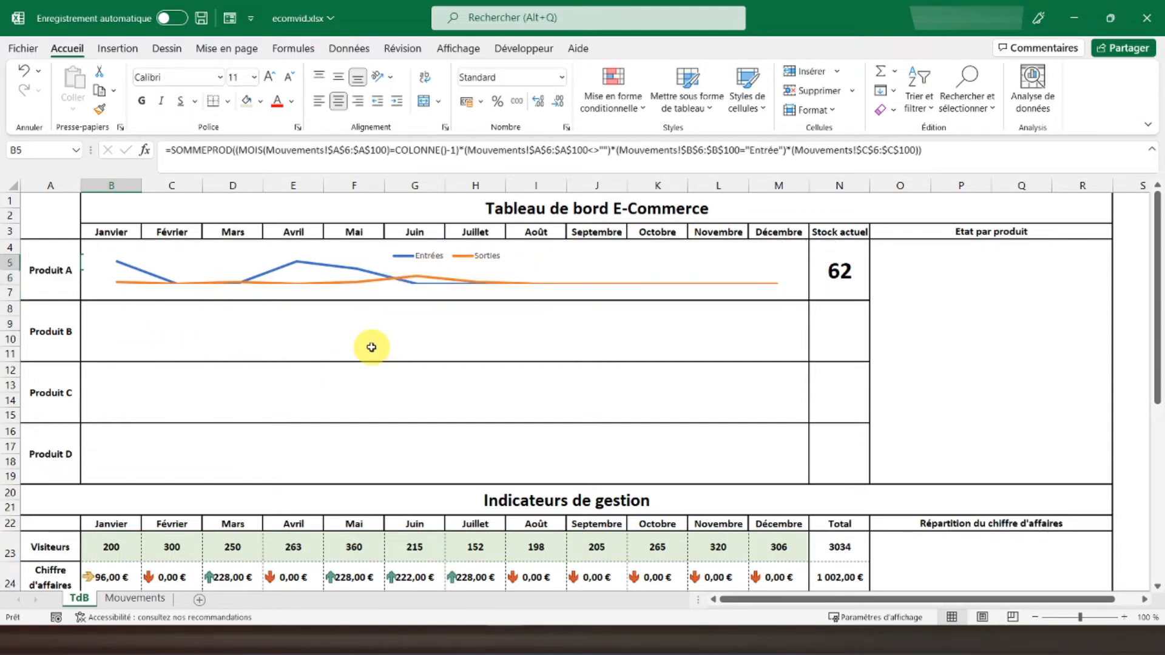
key("ctrl+c")
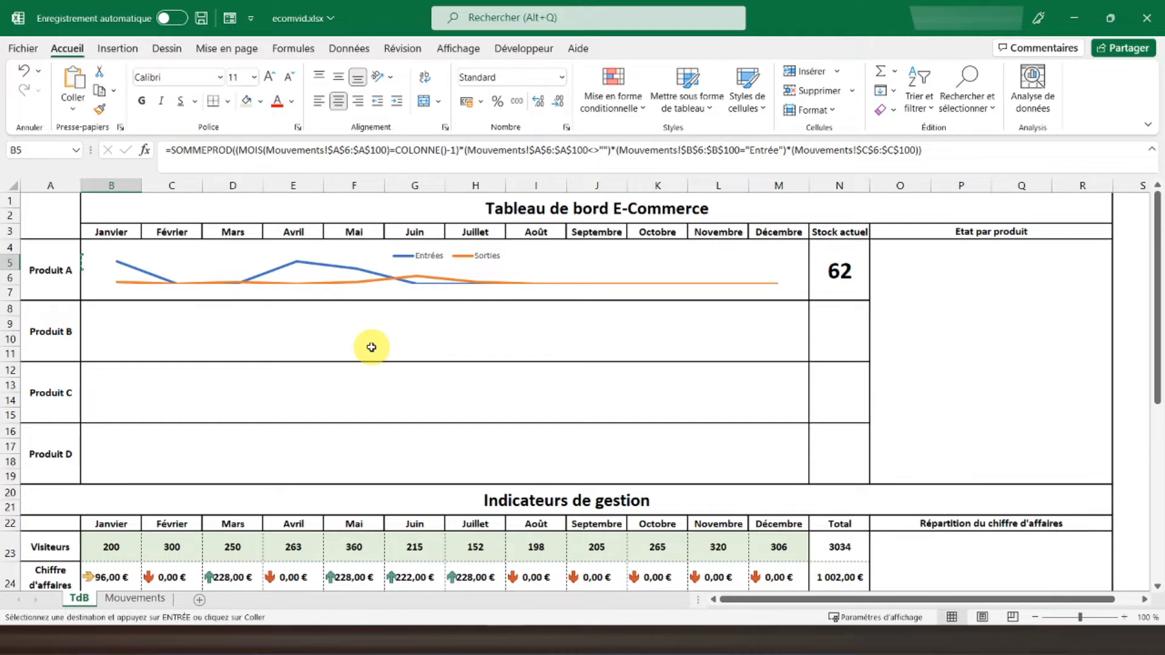
left_click(98, 324)
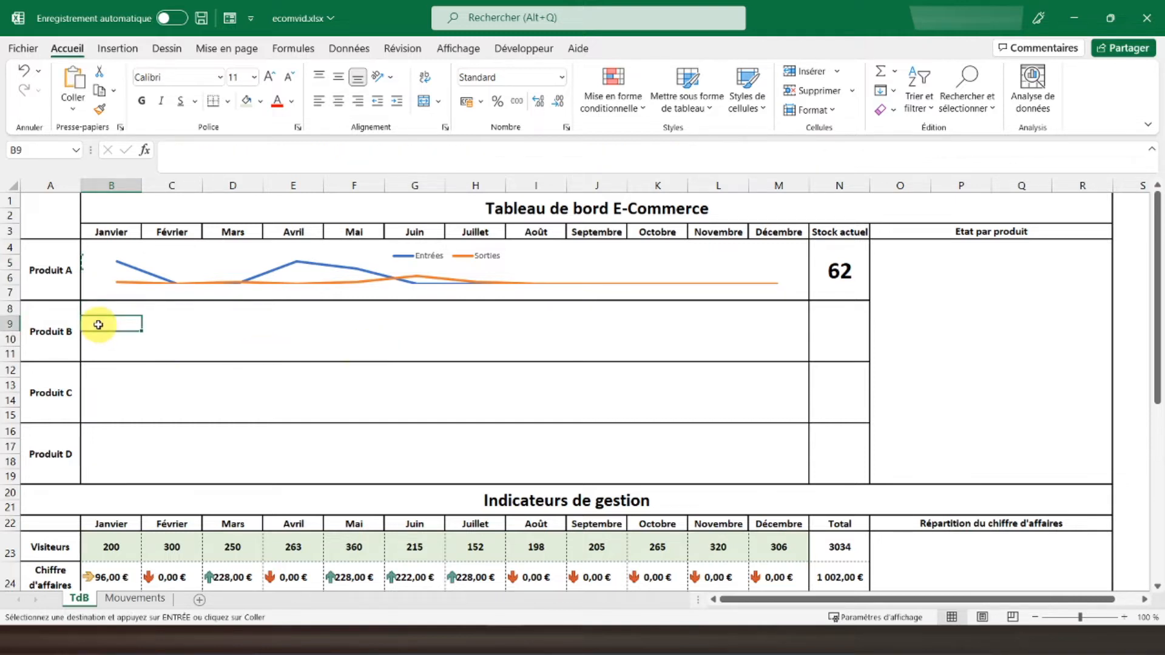
Copy the January entry and exit formulas of Produit A (B5:B6) into the Produit B block starting at B9.
key("Up")
key("Up")
key("Up")
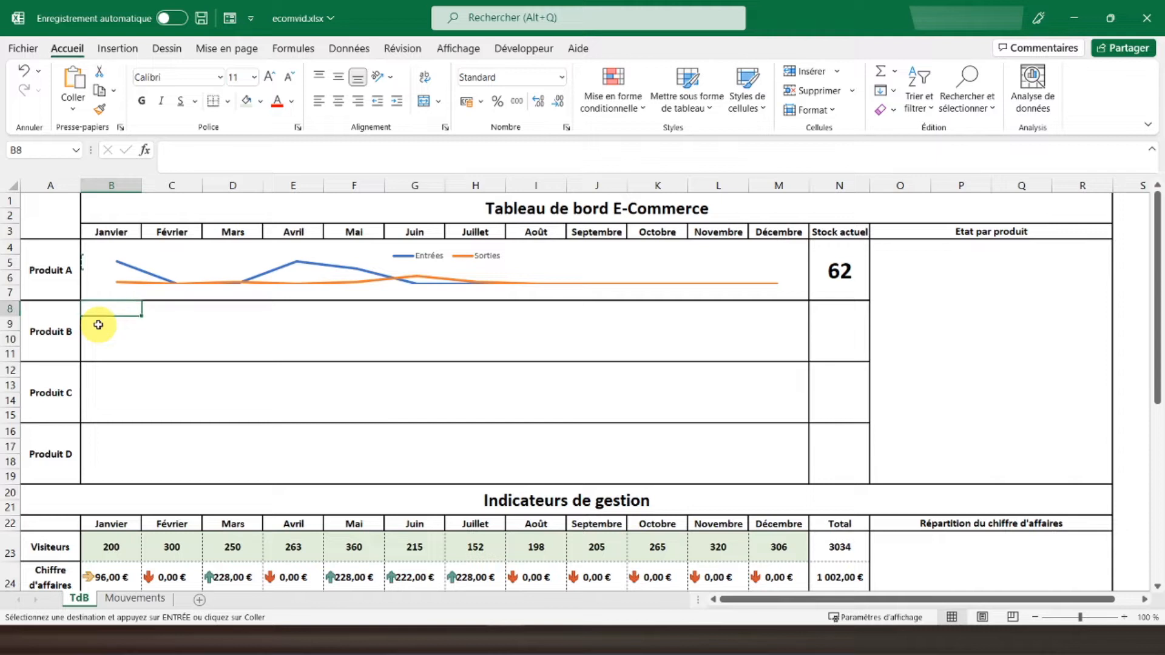
key("Up")
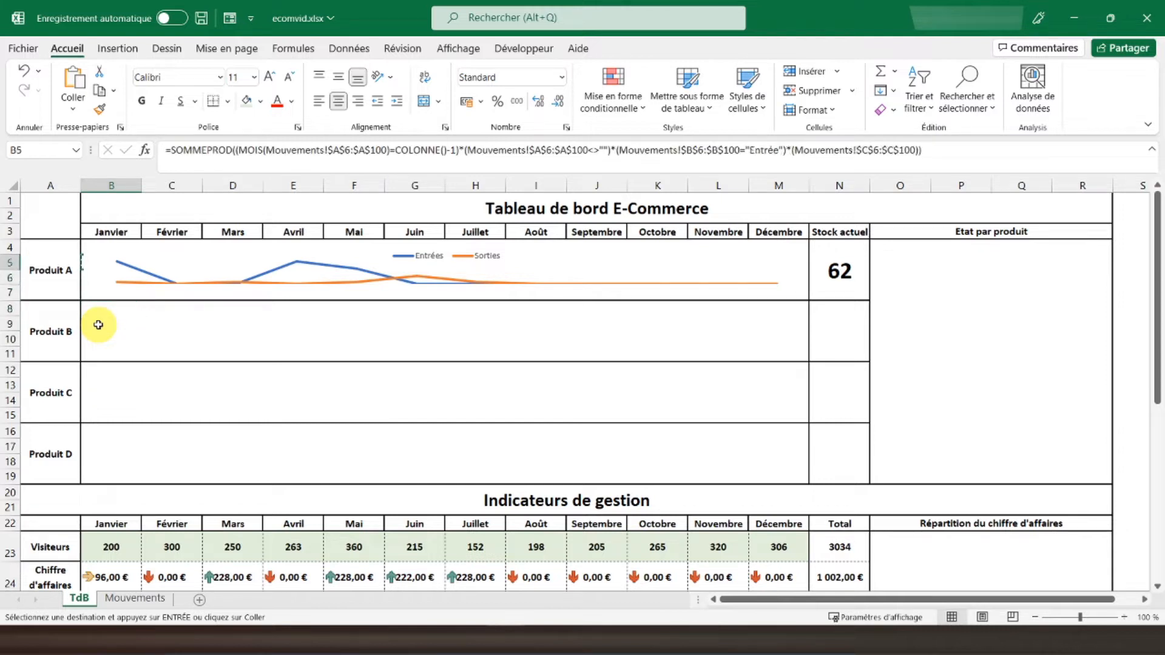
key("shift+Down")
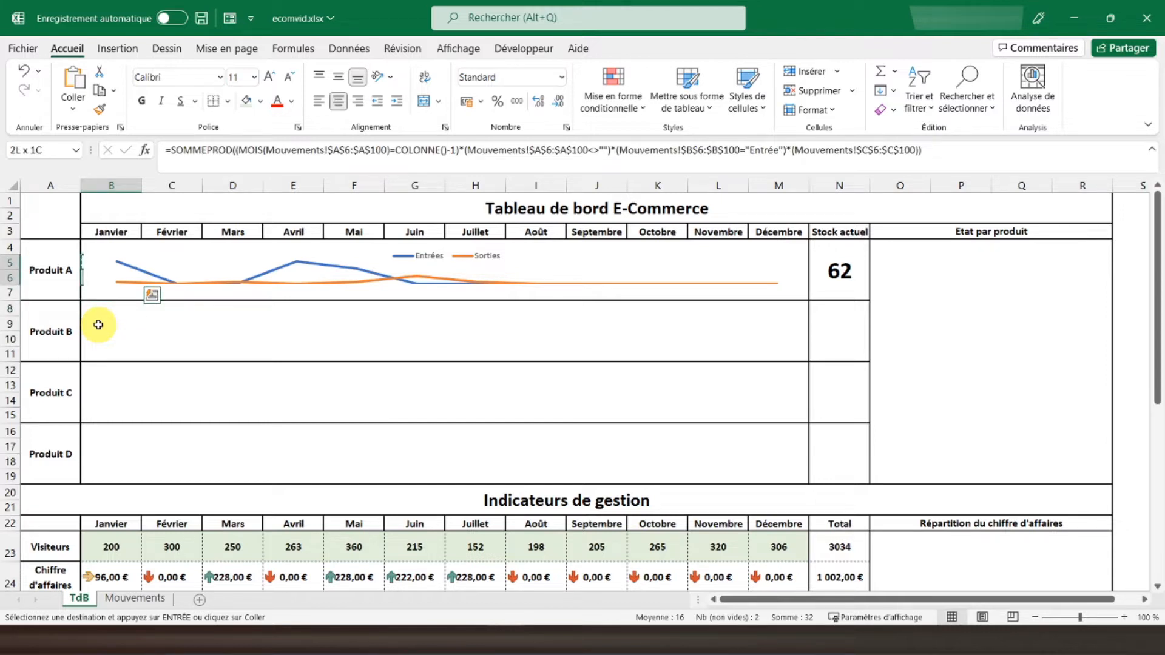
left_click(98, 325)
right_click(98, 325)
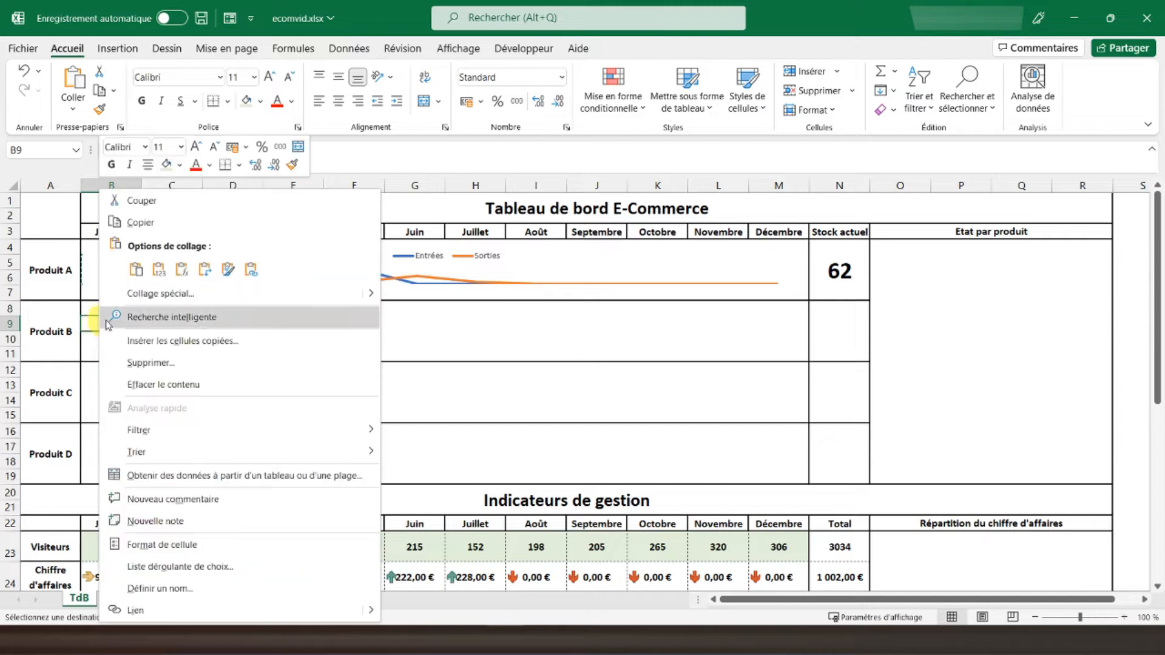
left_click(182, 274)
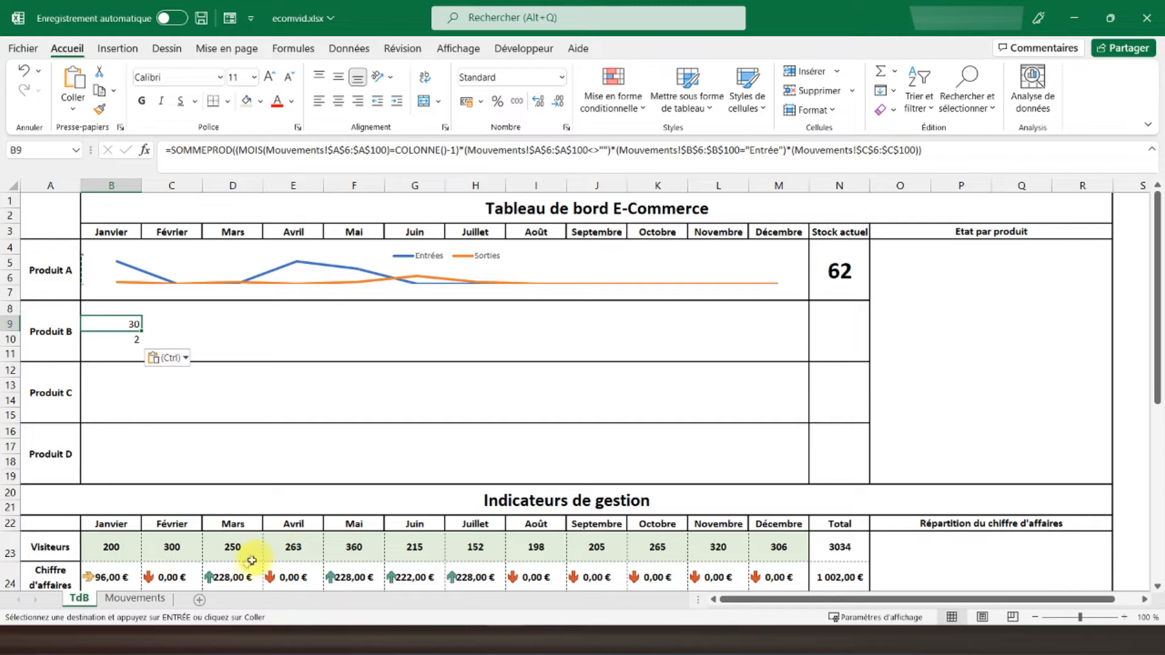
Find Produit B's column in the Mouvements sheet and change the quantity range in TdB cells B9 and B10 to Mouvements!$E$6:$E$100.
left_click(139, 598)
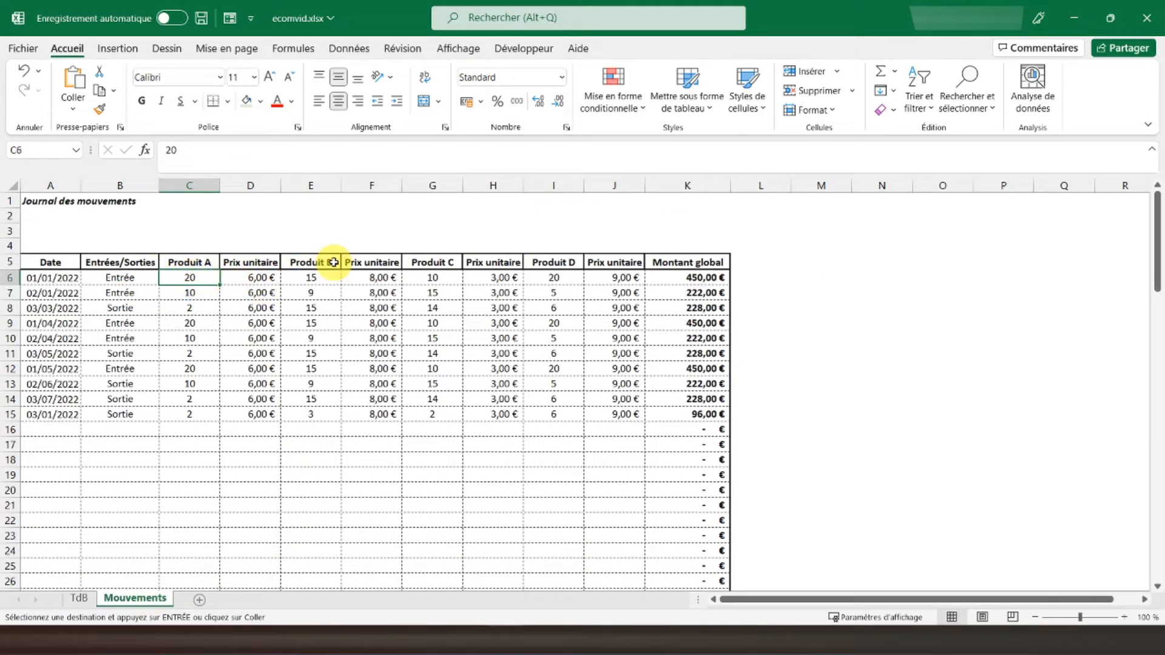
left_click(313, 276)
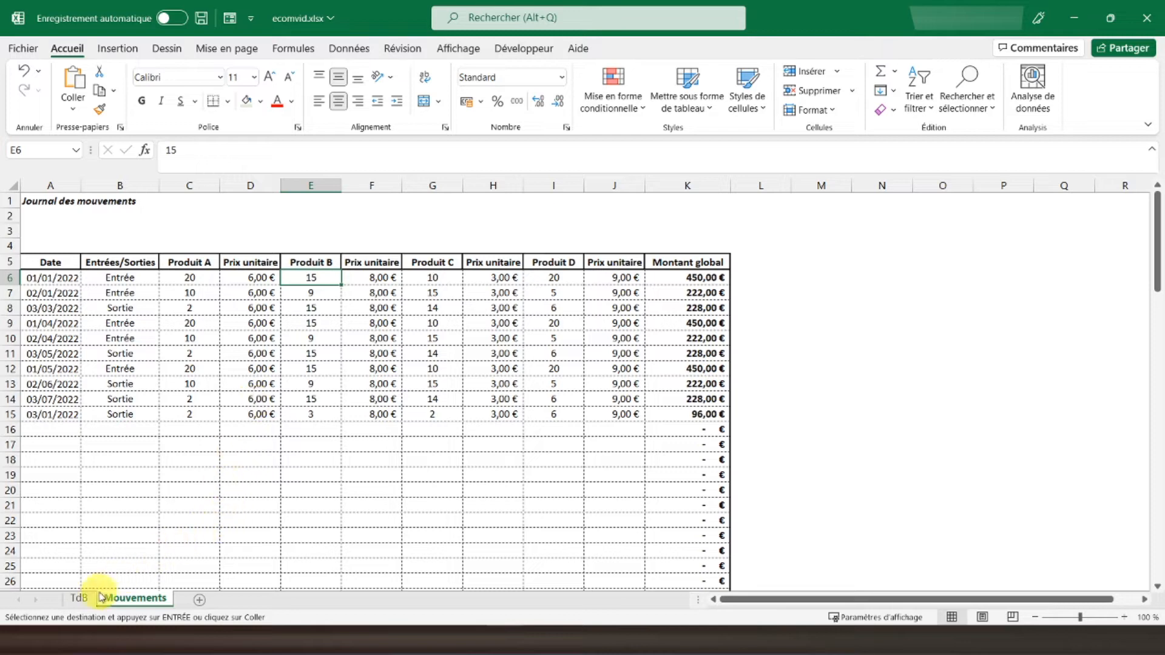
left_click(80, 599)
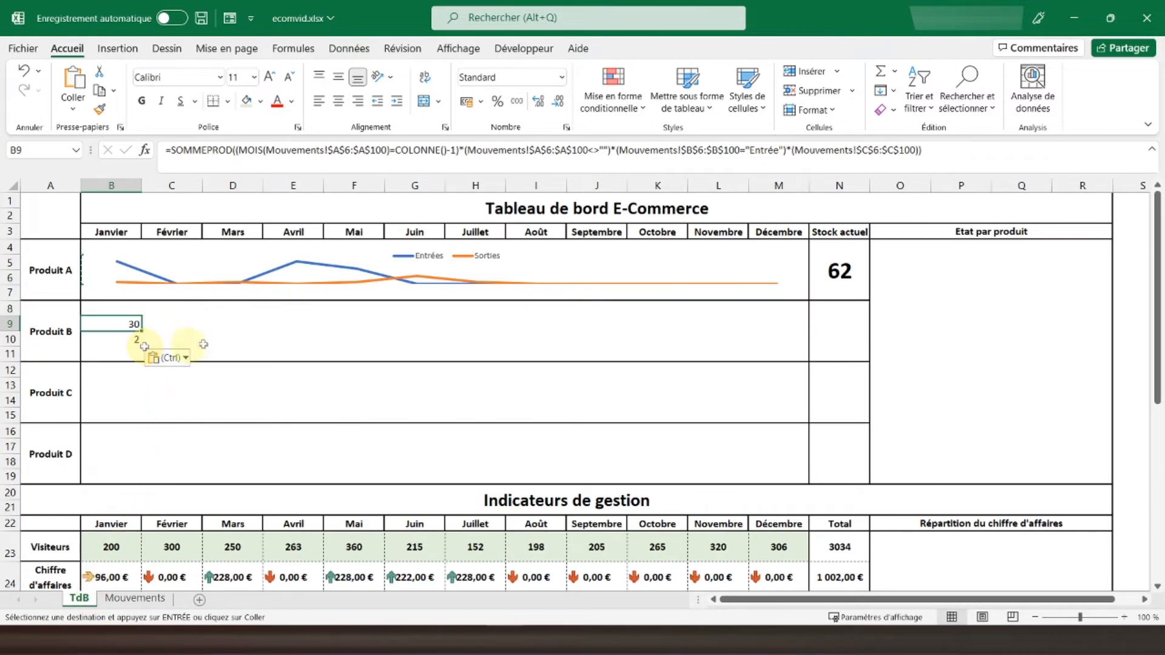
left_click(869, 150)
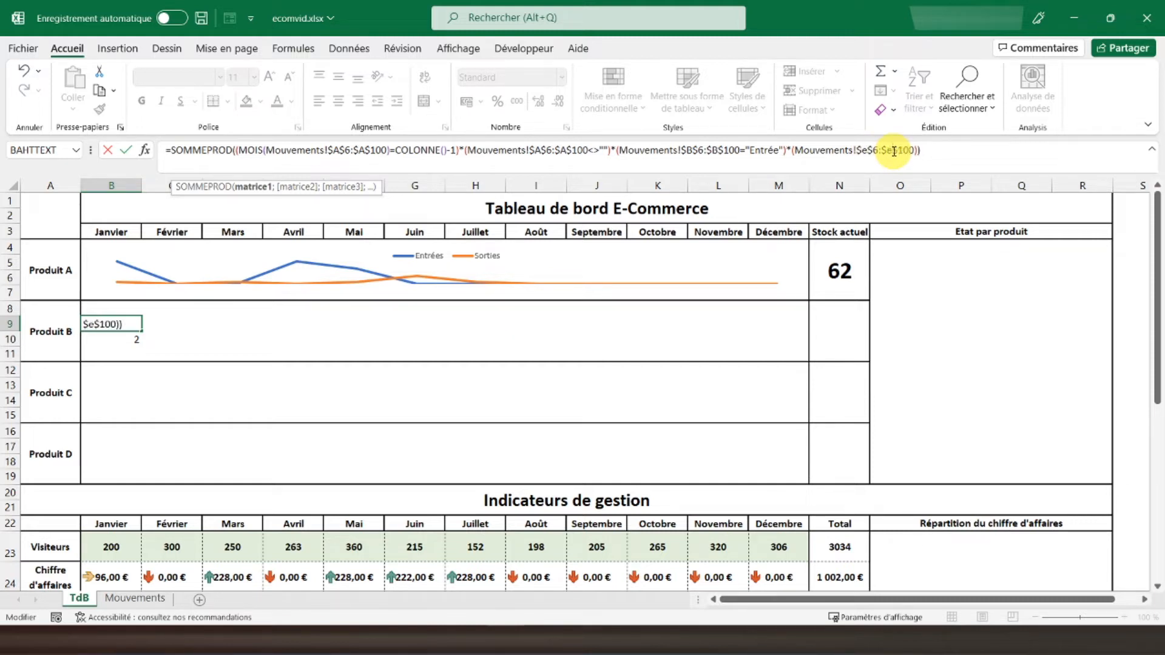
key("Return")
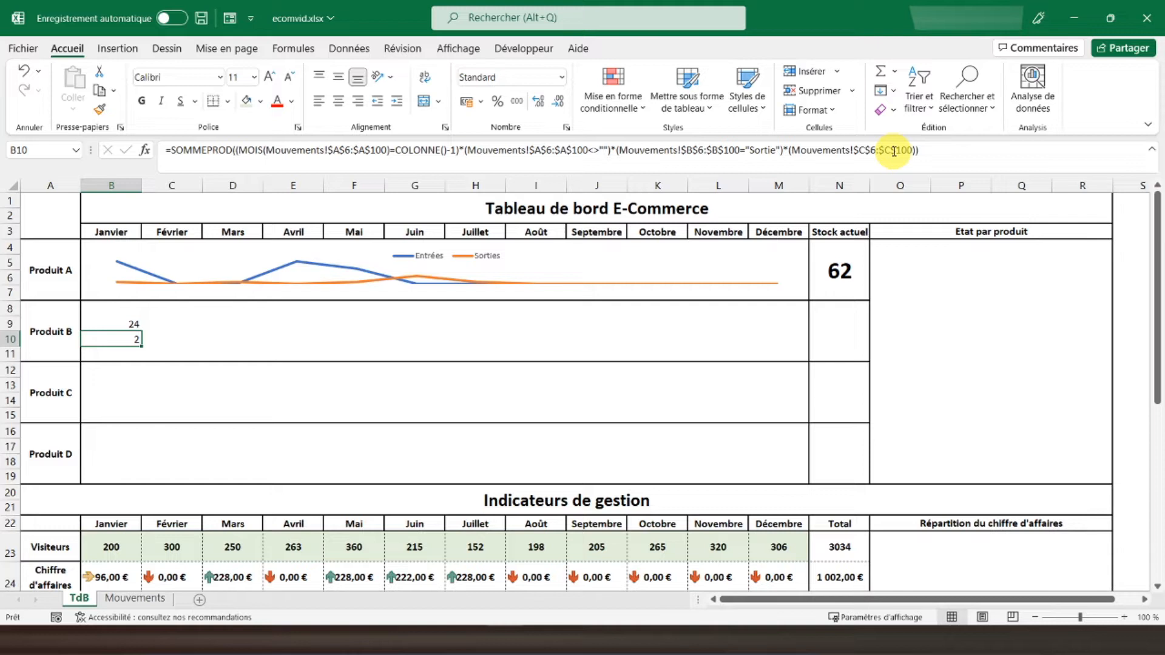
left_click(894, 151)
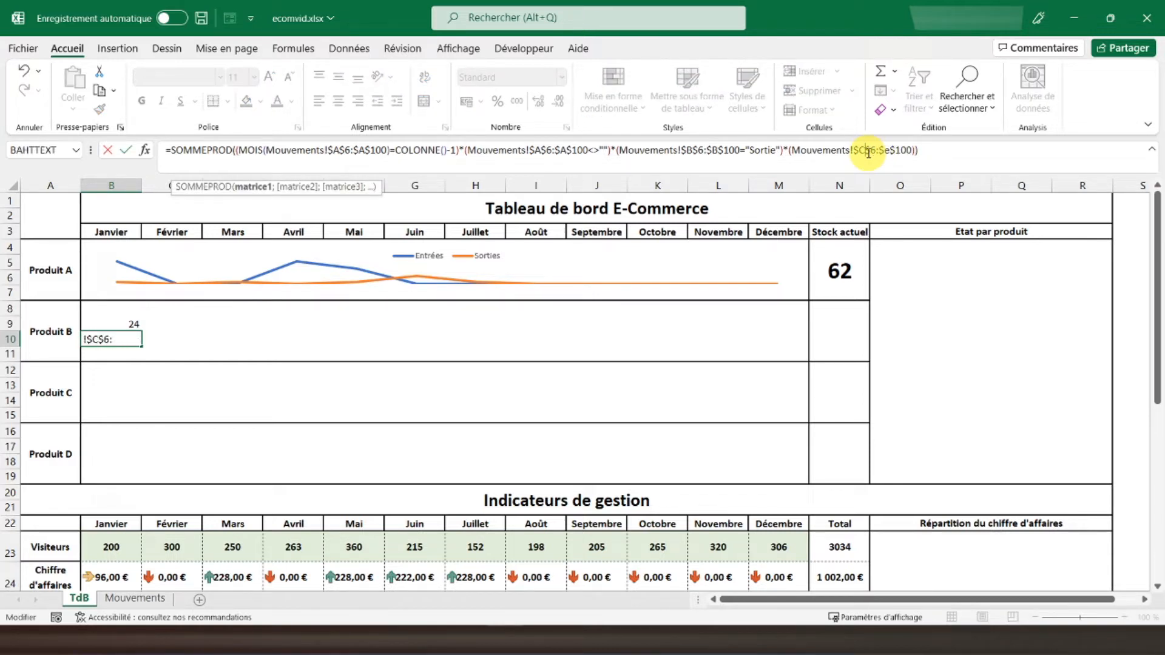
key("Return")
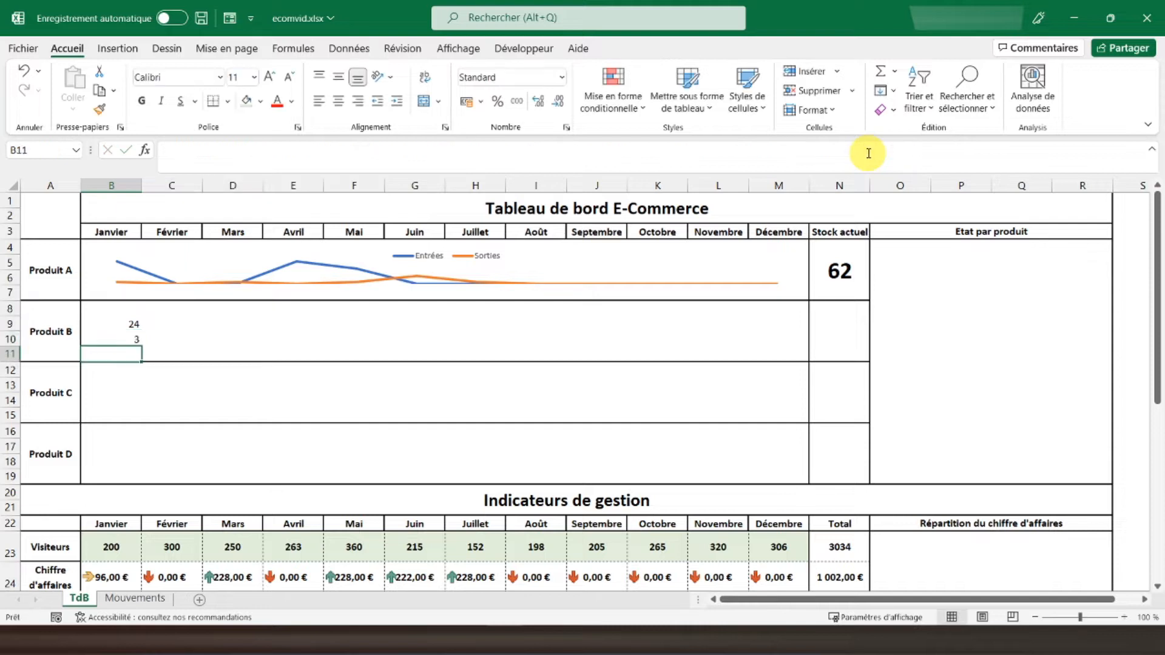
Copy Produit B's January formulas (B9:B10) across February to December in C9:M10.
left_click_drag(132, 324, 131, 335)
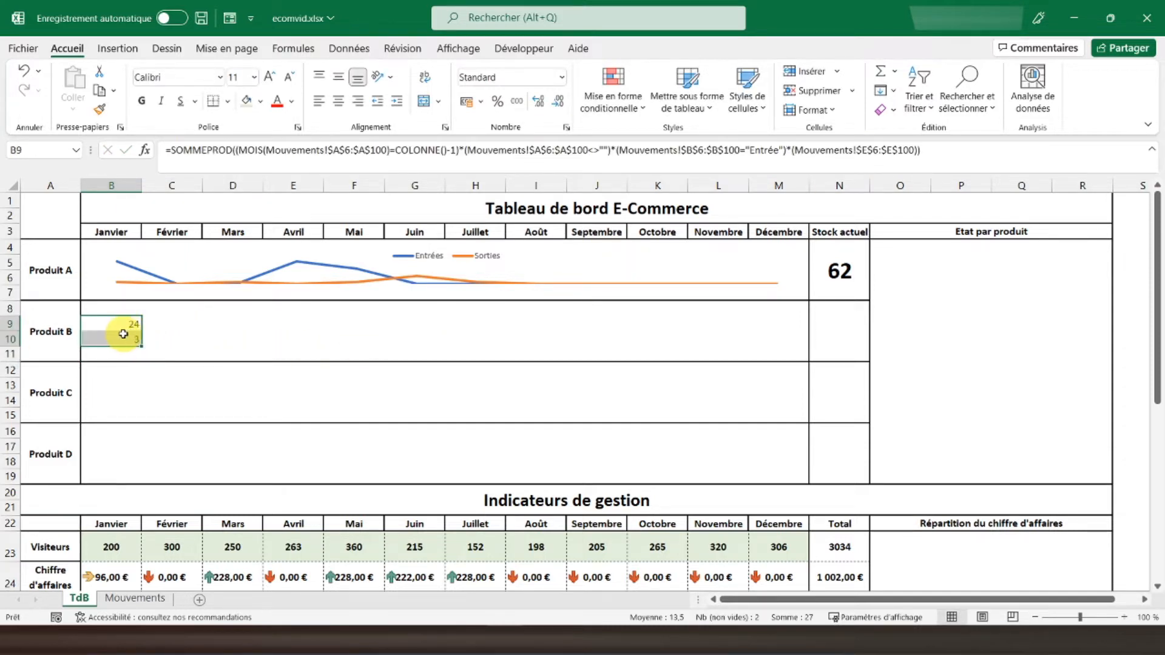
right_click(123, 335)
left_click(205, 225)
left_click_drag(167, 317, 785, 337)
right_click(771, 338)
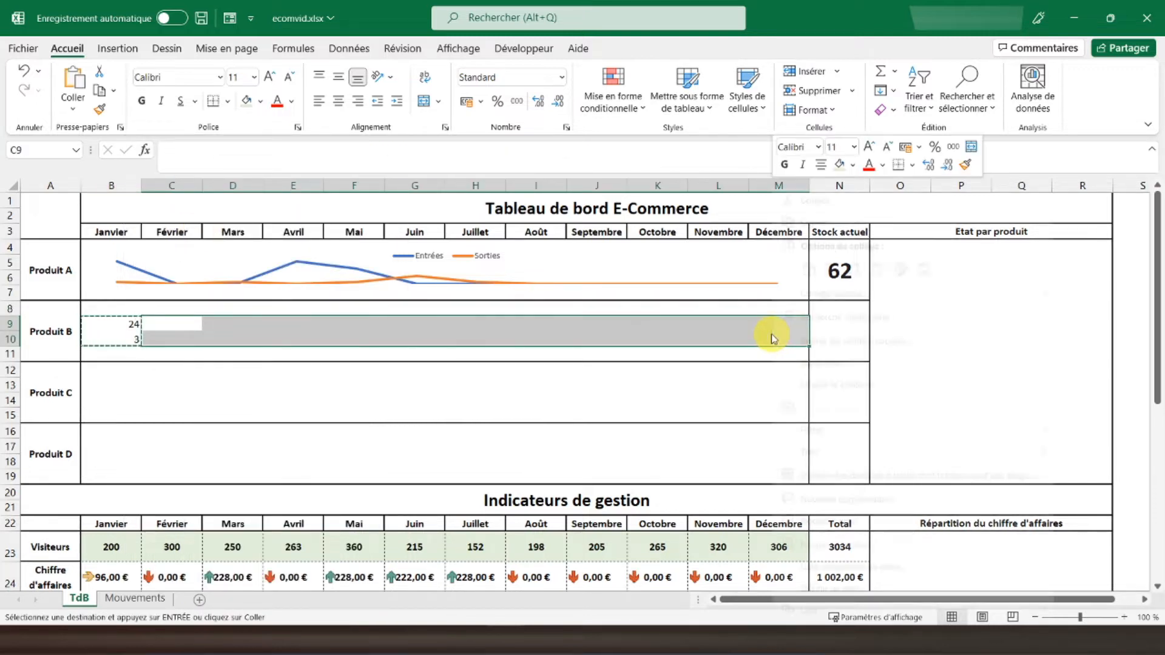
left_click(846, 271)
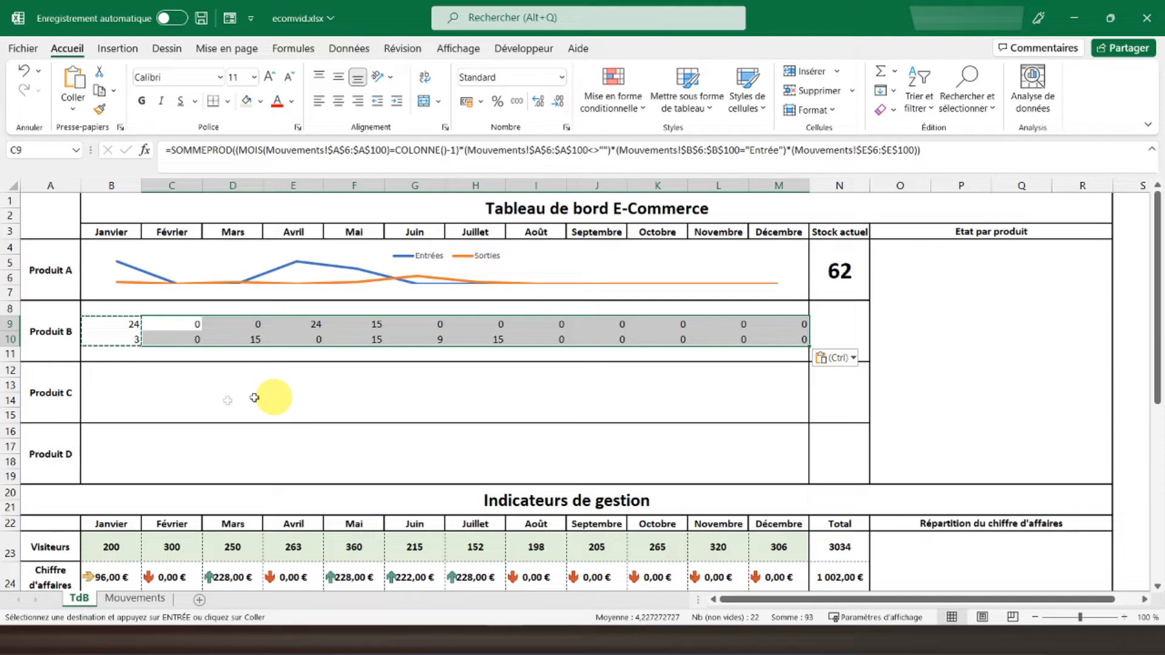
Copy Produit B's January formulas (B9:B10) into the Produit C block starting at B13.
left_click(182, 397)
left_click(105, 325)
right_click(104, 326)
left_click(96, 323)
left_click_drag(97, 323, 104, 339)
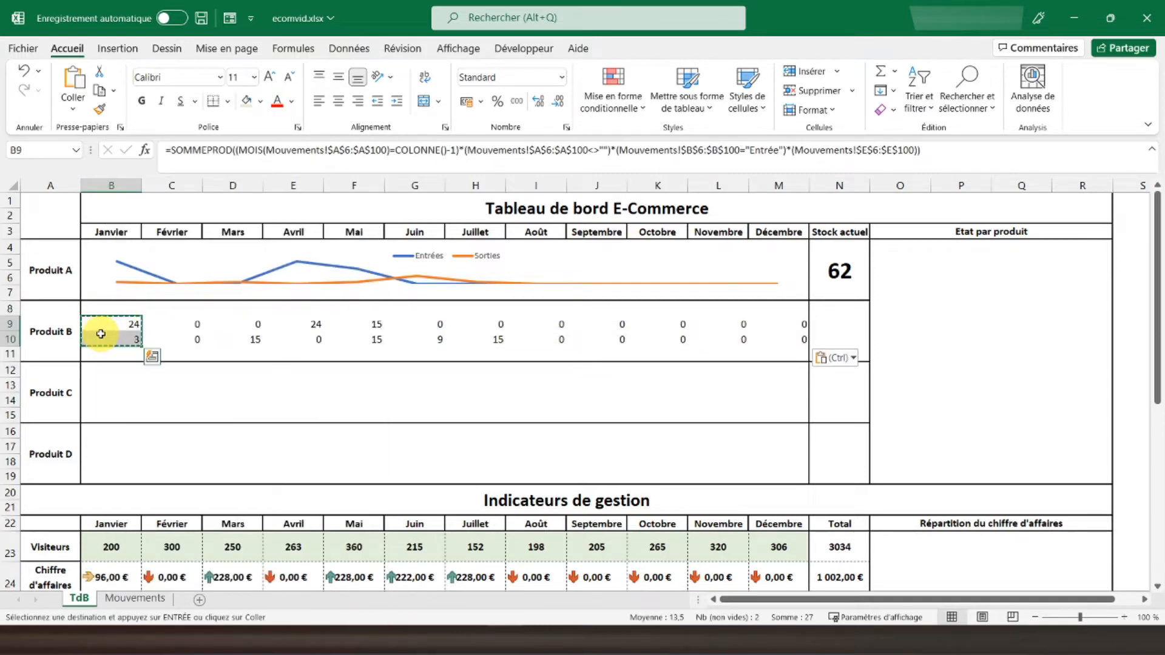
right_click(101, 333)
left_click(174, 223)
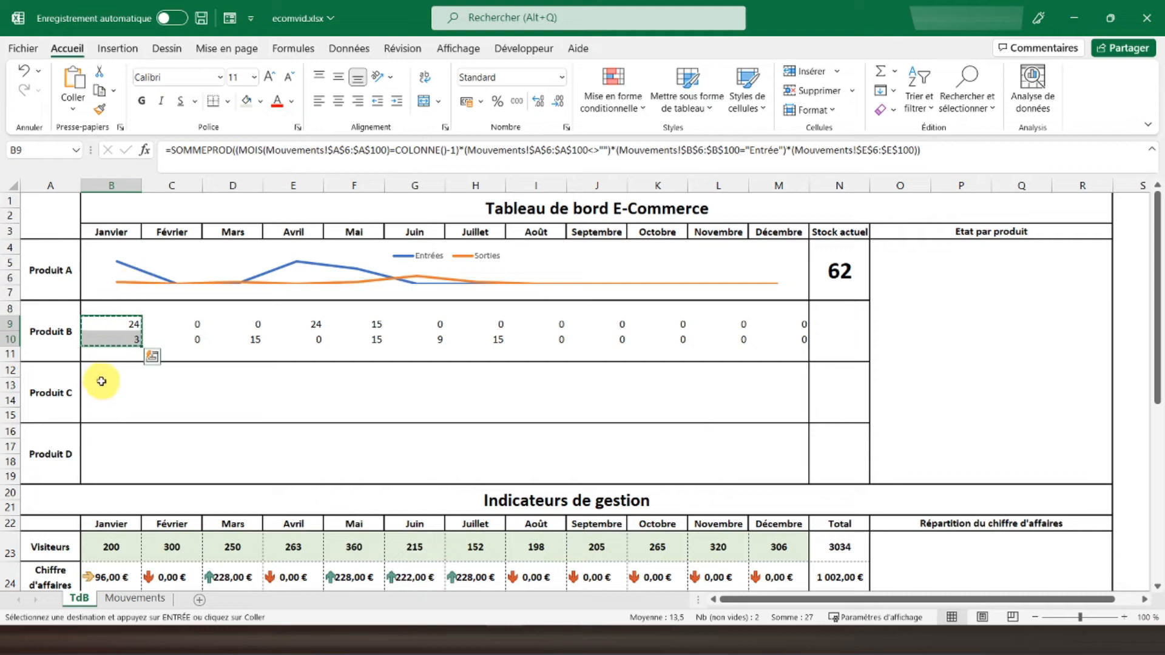
left_click(101, 380)
right_click(102, 383)
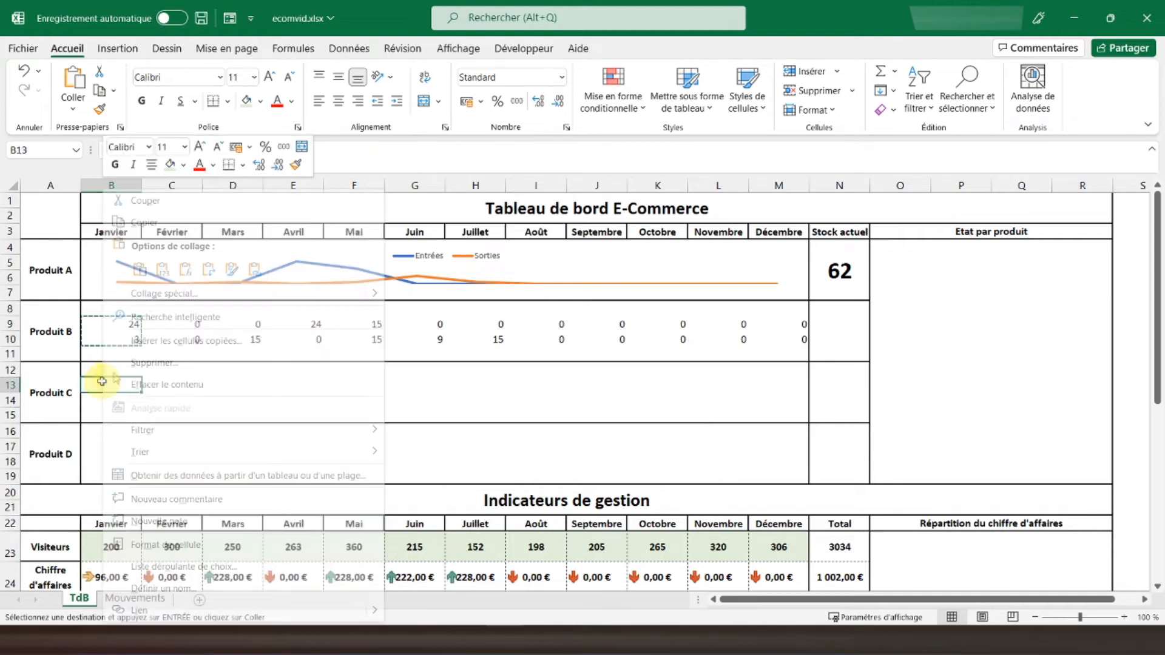
left_click(183, 269)
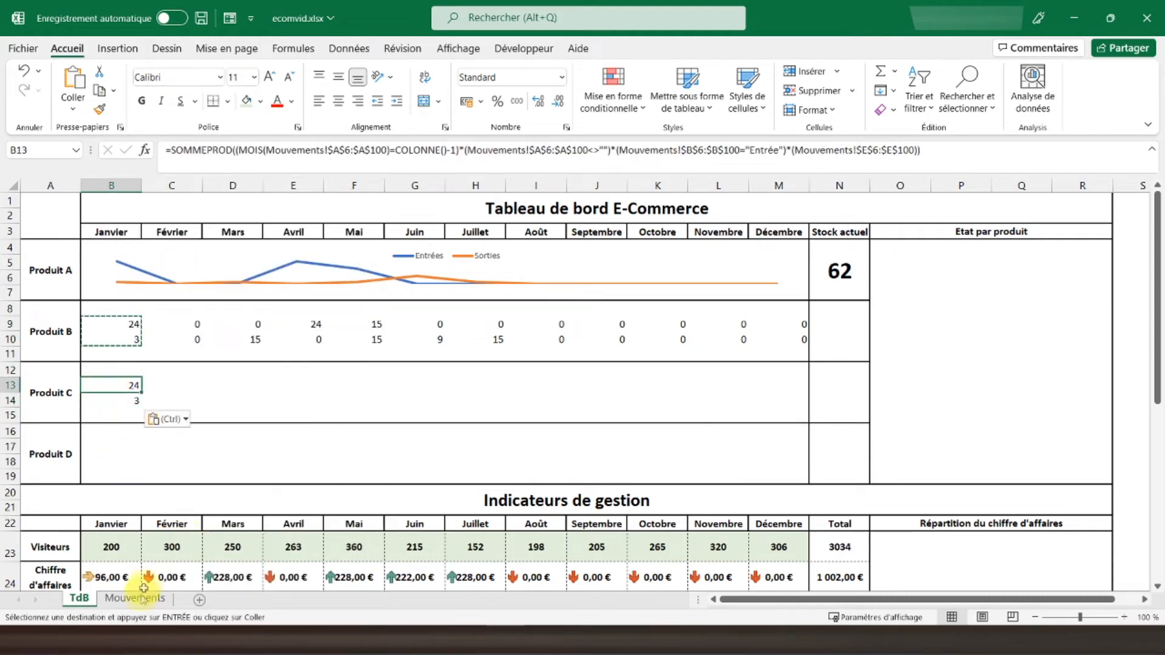
Find Produit C's column in the Mouvements sheet and change the quantity range in TdB cells B13 and B14 to Mouvements!$G$6:$G$100.
left_click(136, 598)
left_click(429, 280)
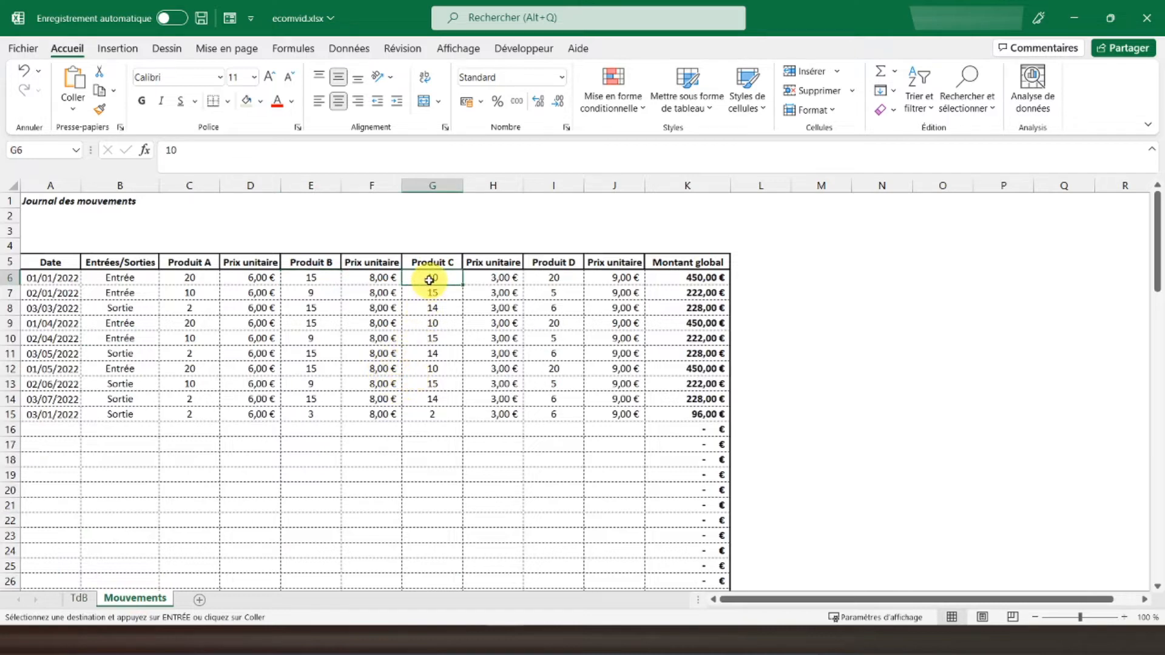
left_click(80, 598)
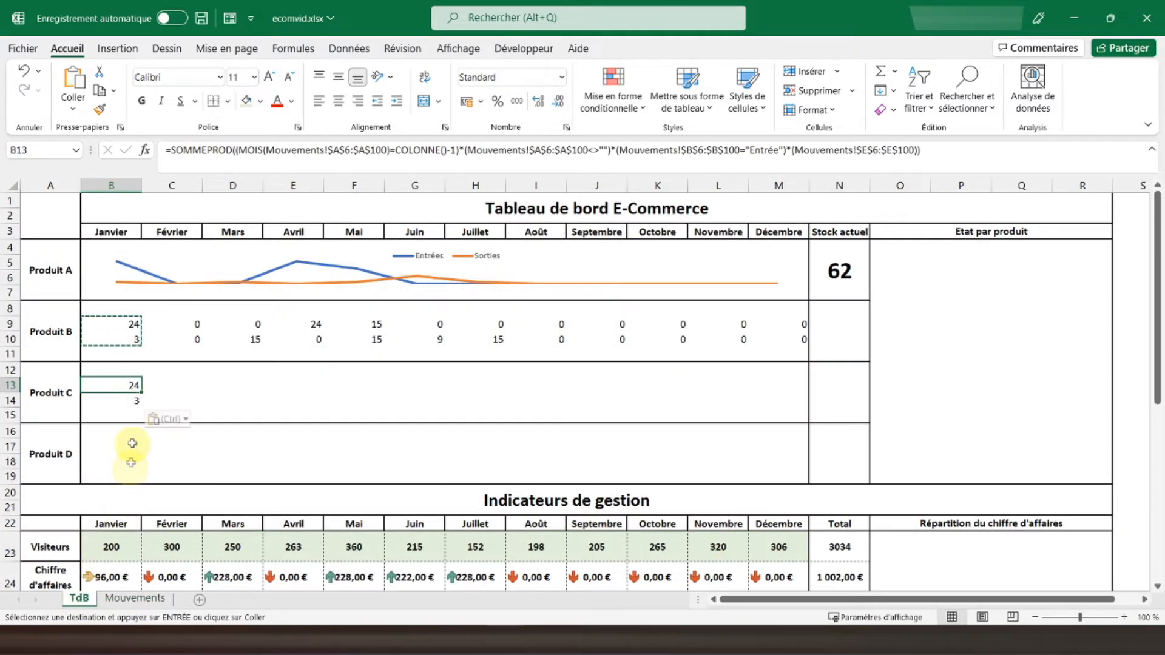
left_click(866, 150)
key("BackSpace")
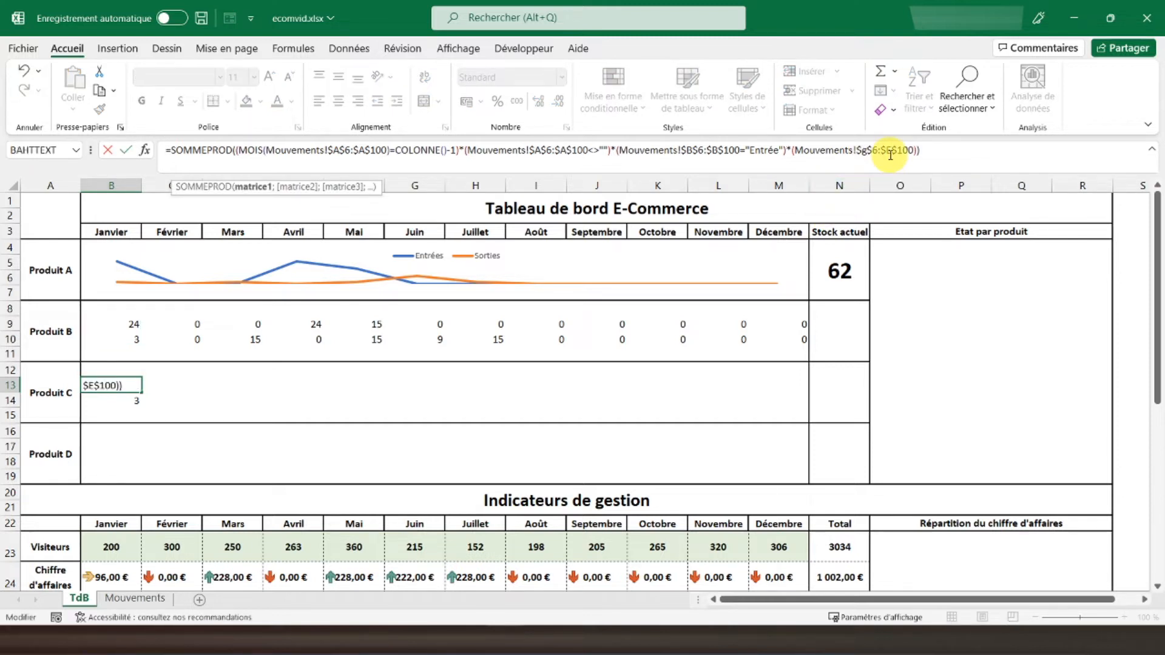
key("Return")
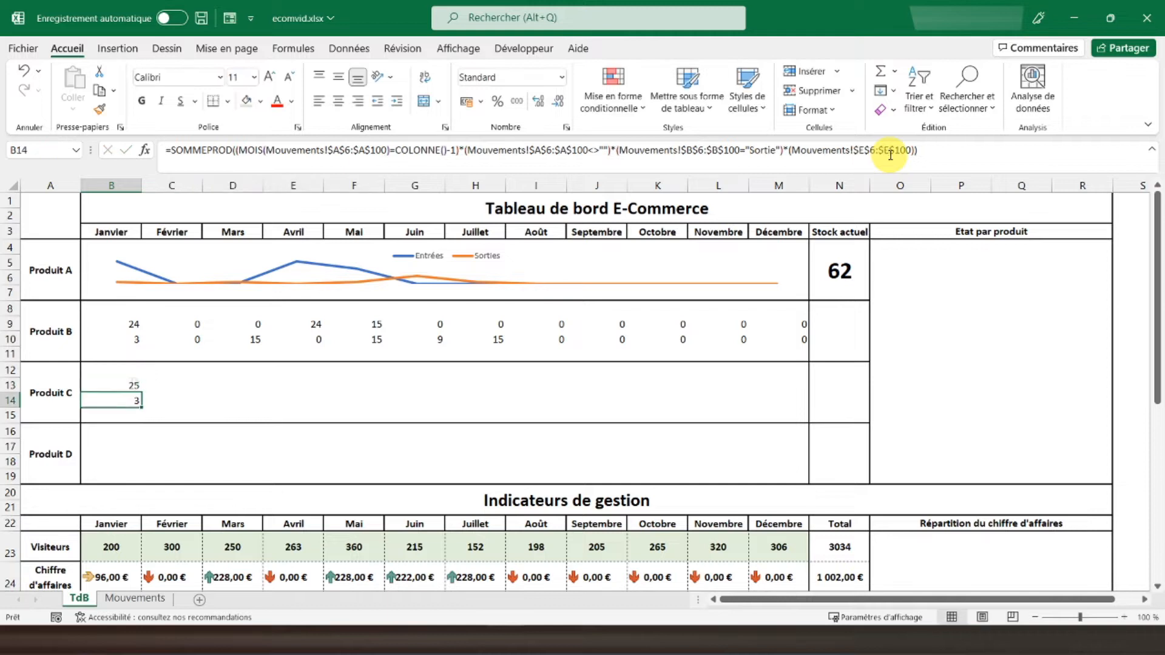
key("F2")
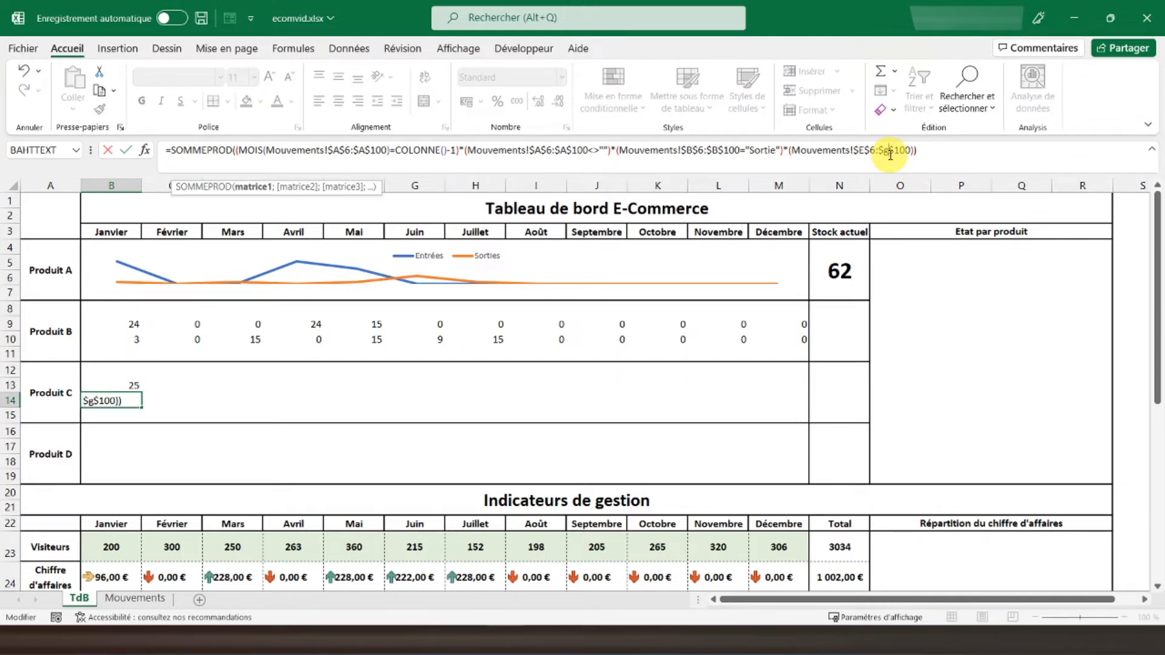
key("BackSpace")
type("g")
key("Return")
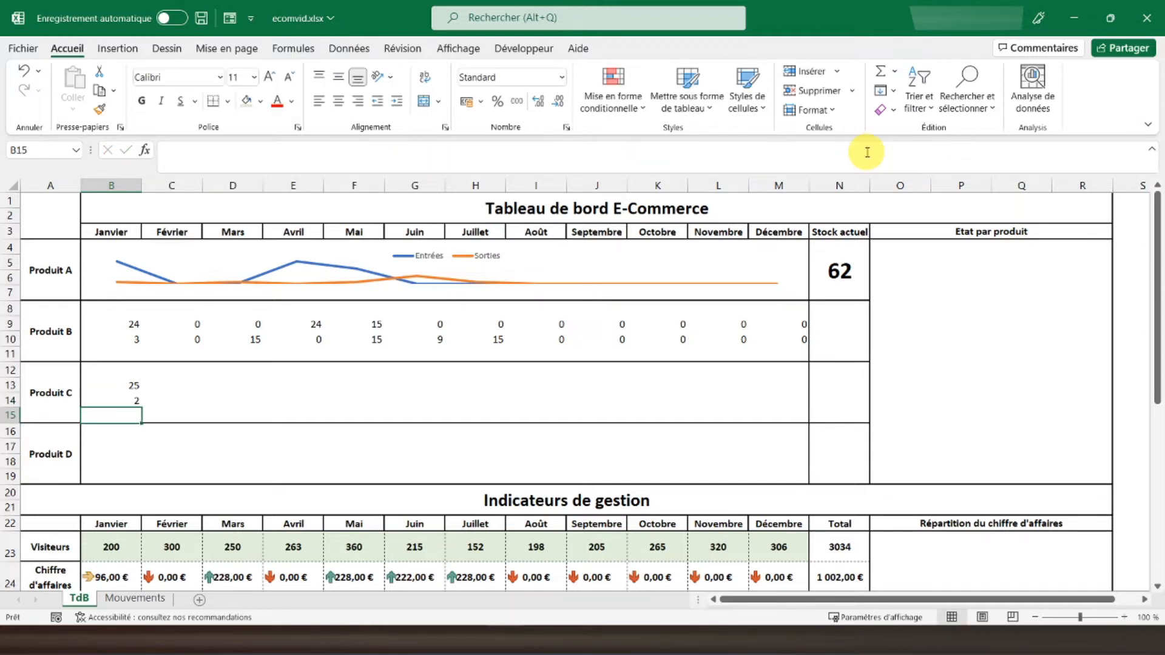
Copy Produit C's January formulas (B13:B14) into the Produit D block starting at B17.
left_click_drag(133, 384, 133, 398)
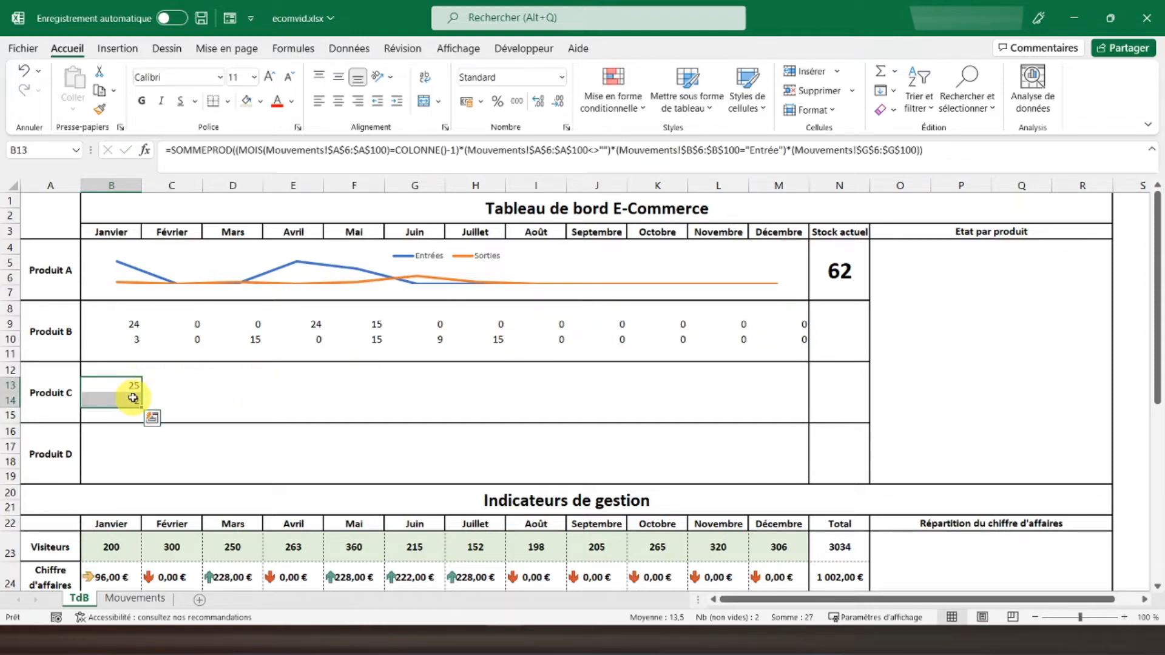
key("ctrl+c")
left_click(111, 443)
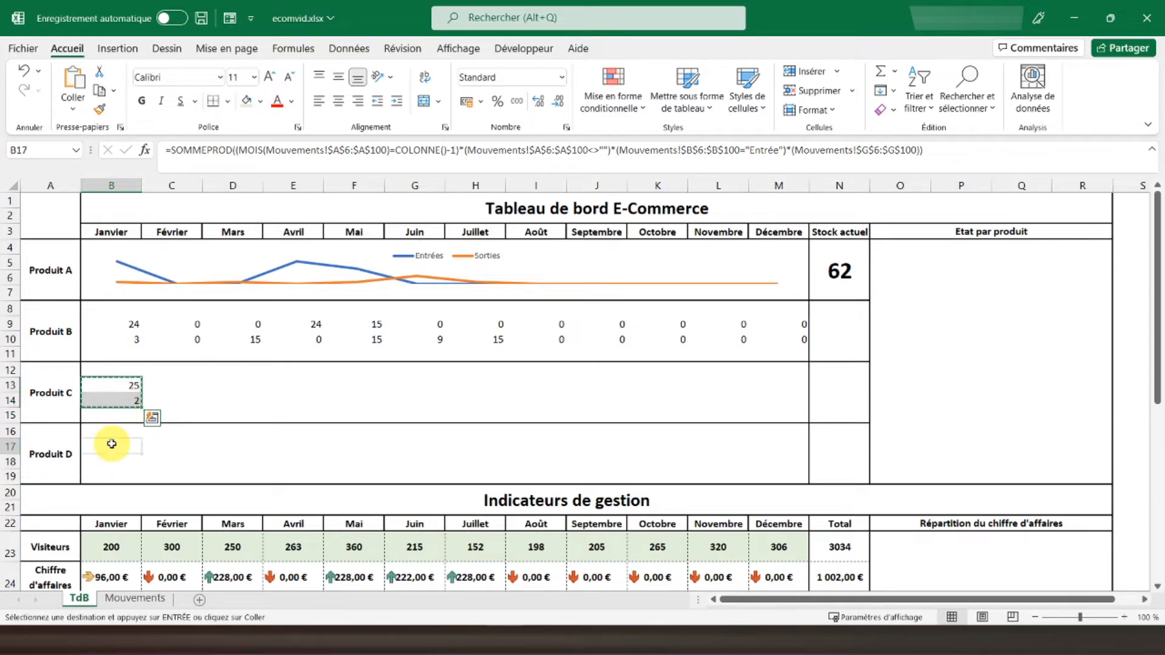
key("ctrl+v")
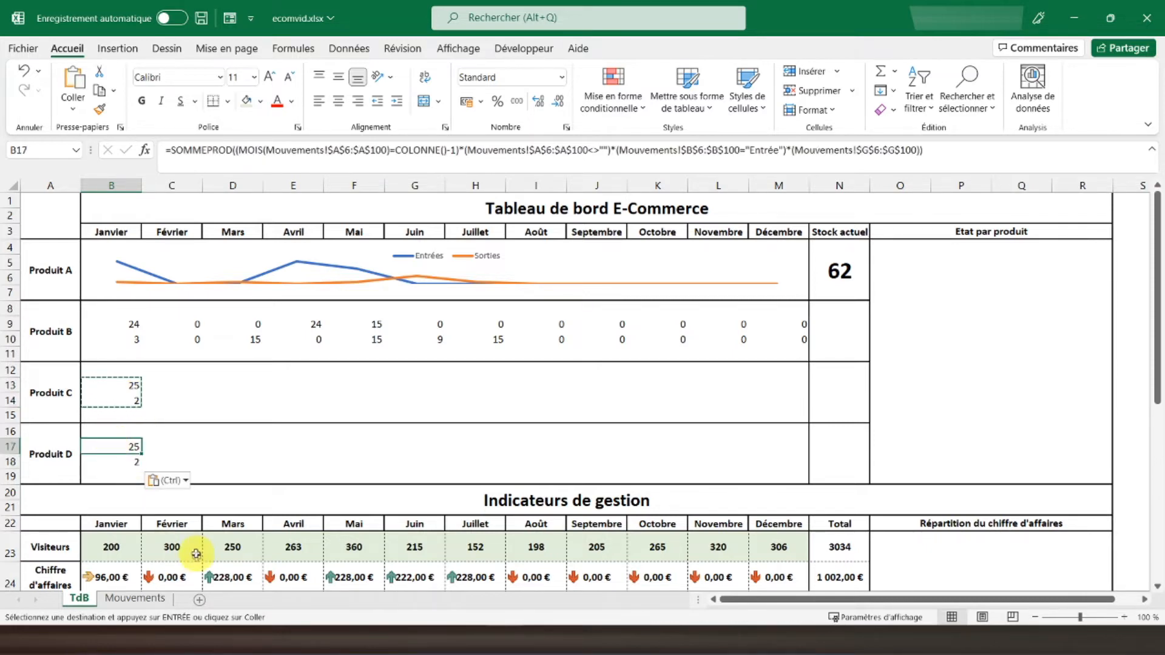
Find Produit D's column in the Mouvements sheet and change the quantity range of the January entry formula in TdB cell B17 to Mouvements!$I$6:$I$100.
left_click(152, 598)
left_click(554, 277)
left_click(79, 598)
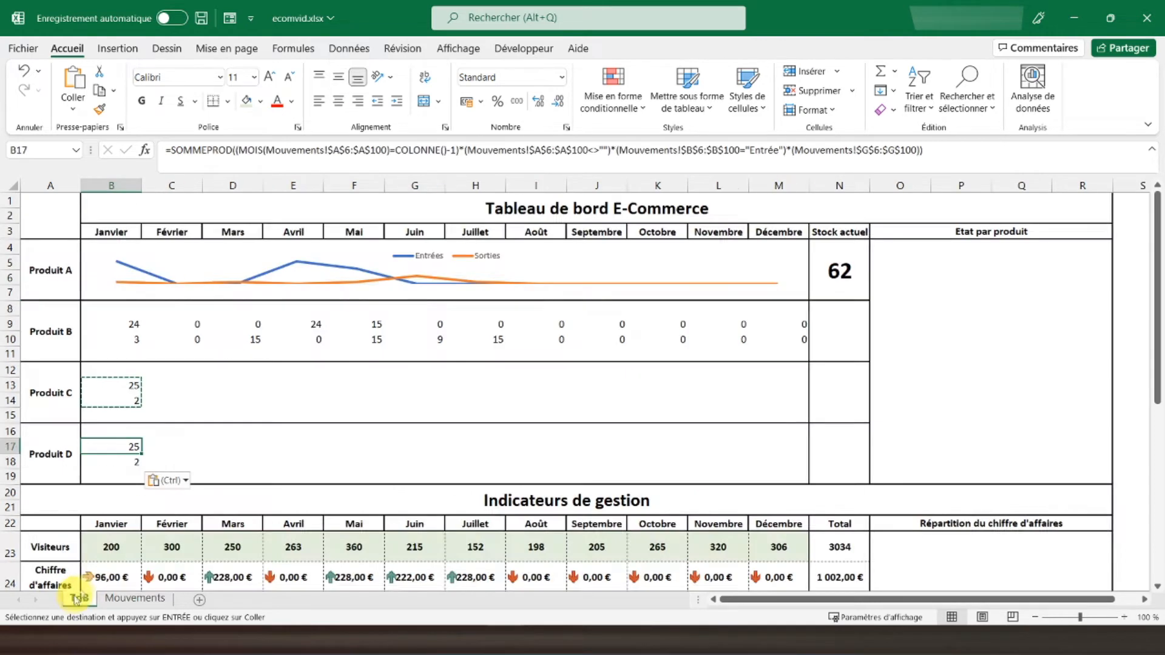
left_click(866, 151)
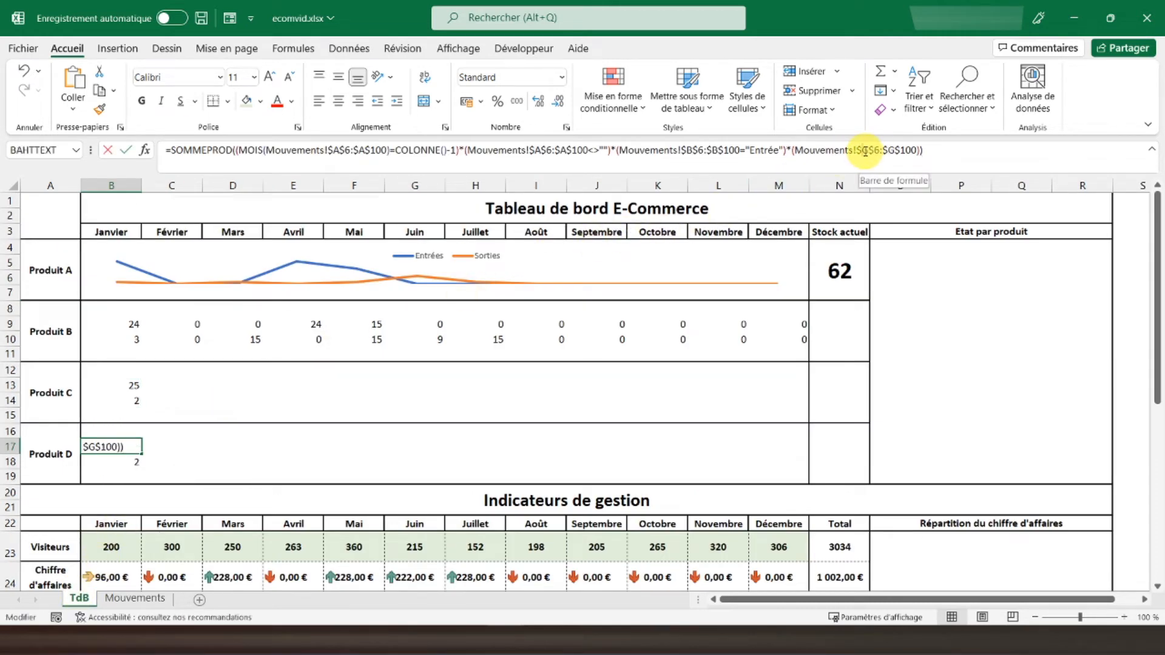
key("BackSpace")
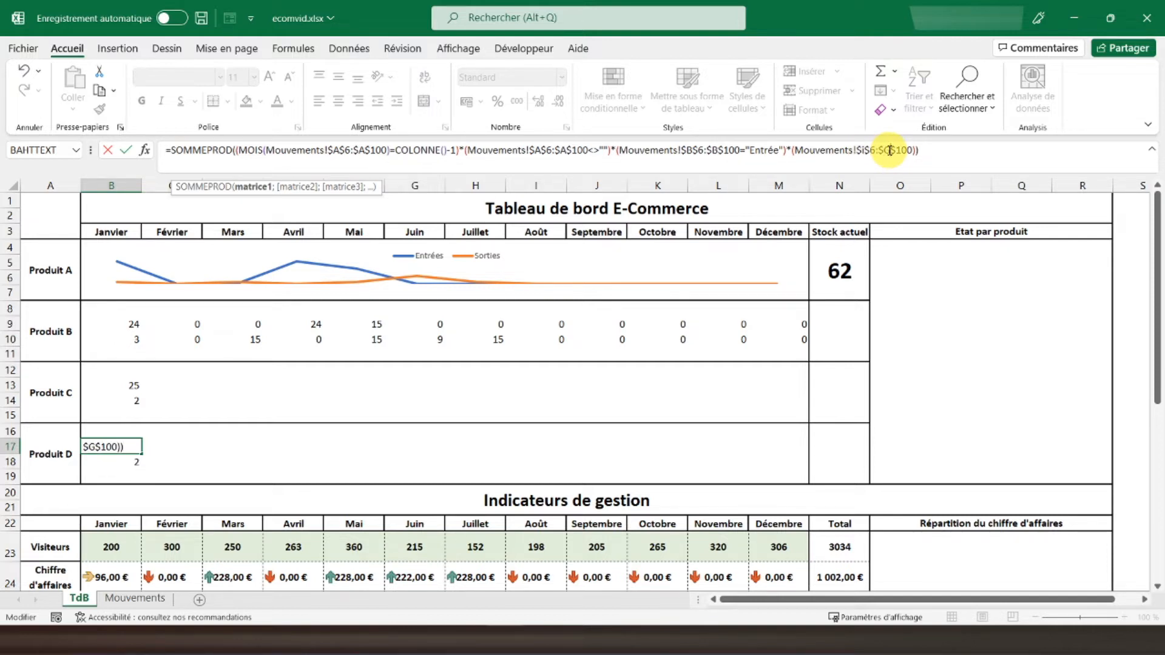
key("Return")
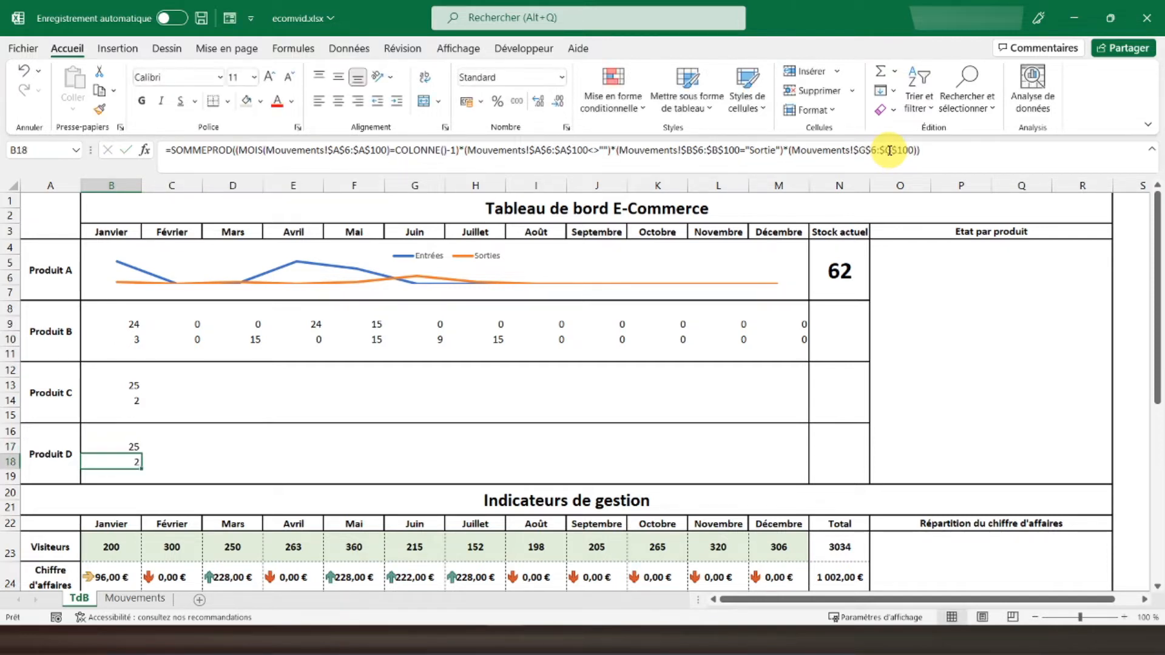
Change the quantity range of Produit D's January exit formula in cell B18 to Mouvements!$I$6:$I$100.
left_click(890, 150)
key("BackSpace")
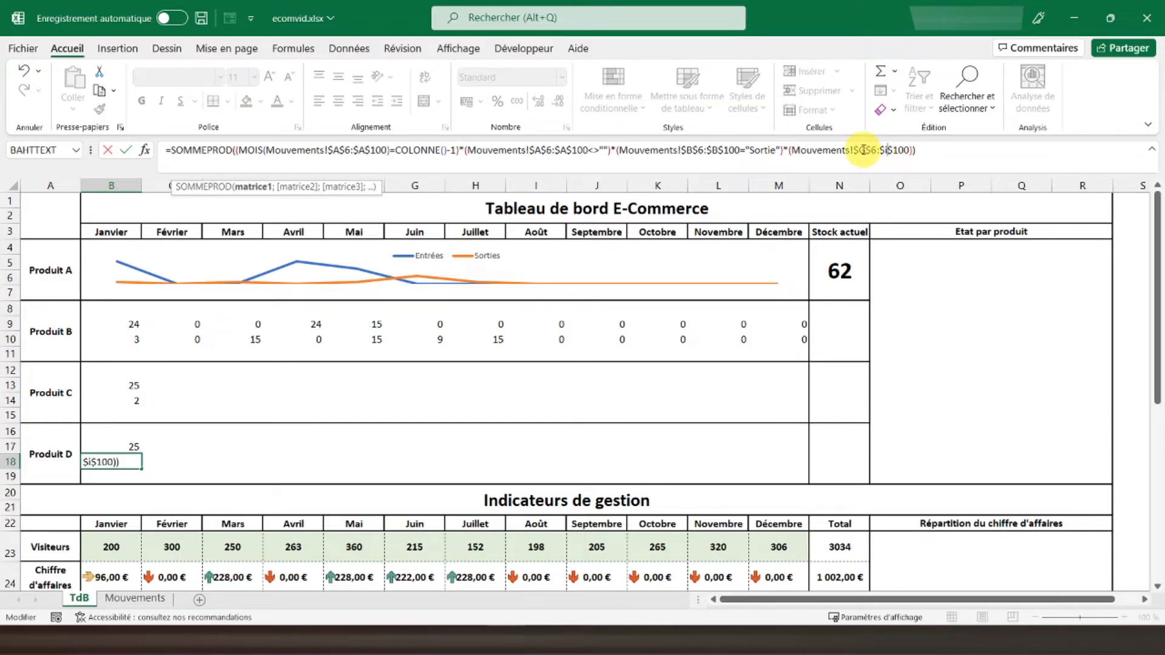
key("Return")
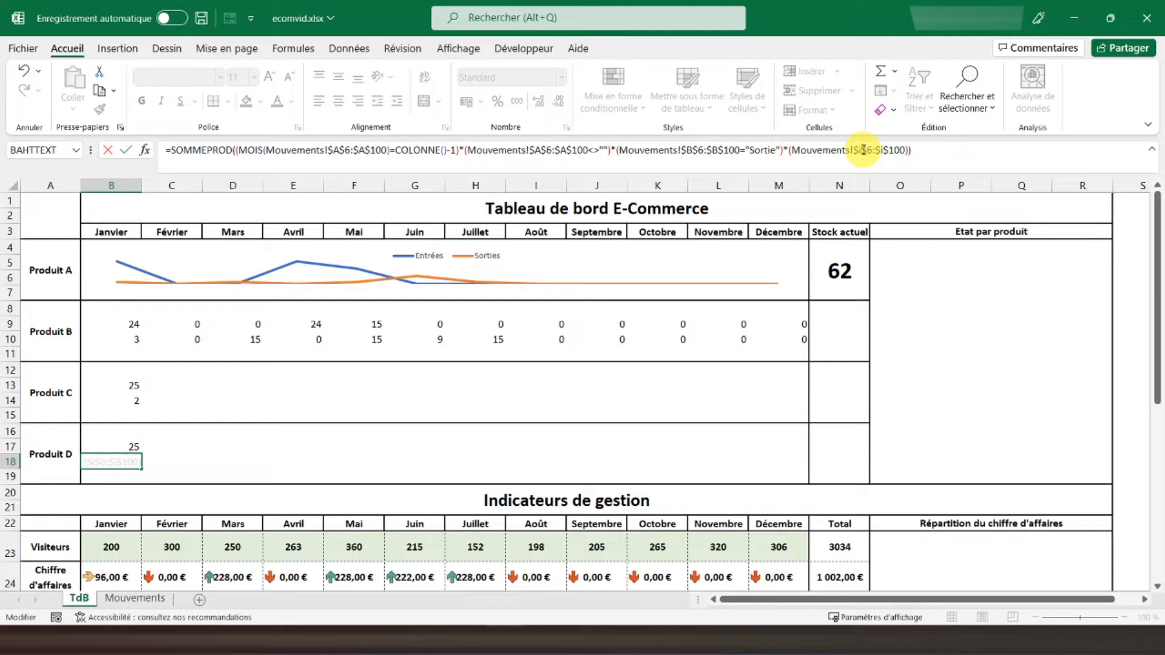
Check the January entry and exit formulas of Produits B, C and D for the correct Mouvements column.
left_click(134, 451)
left_click(115, 386)
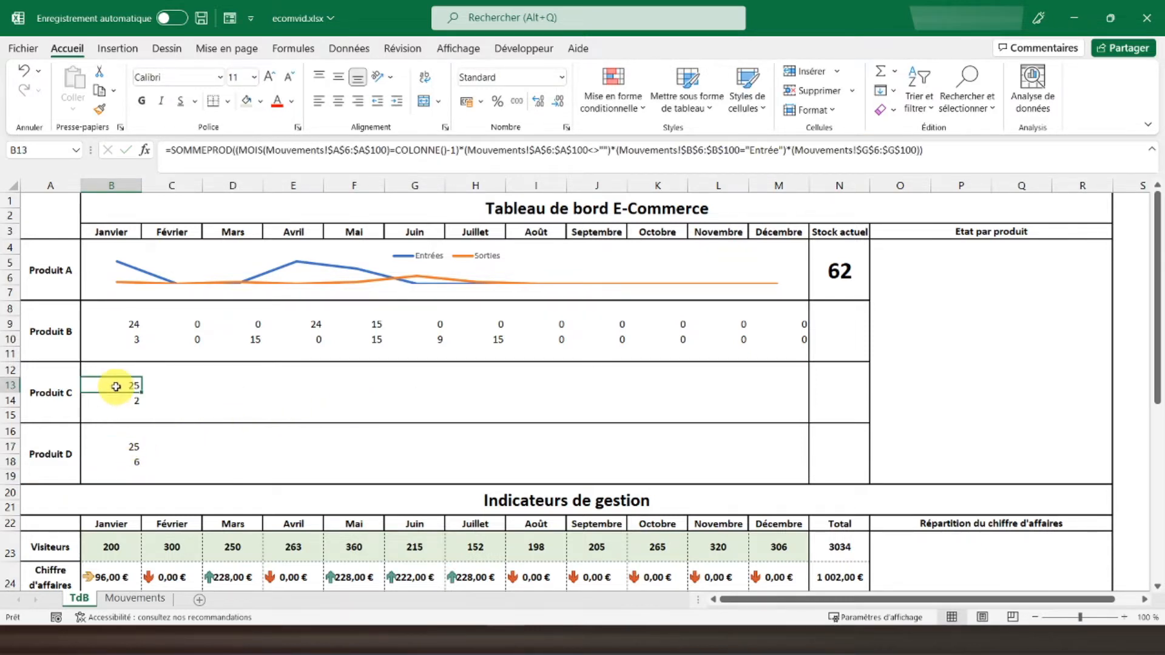
left_click(117, 447)
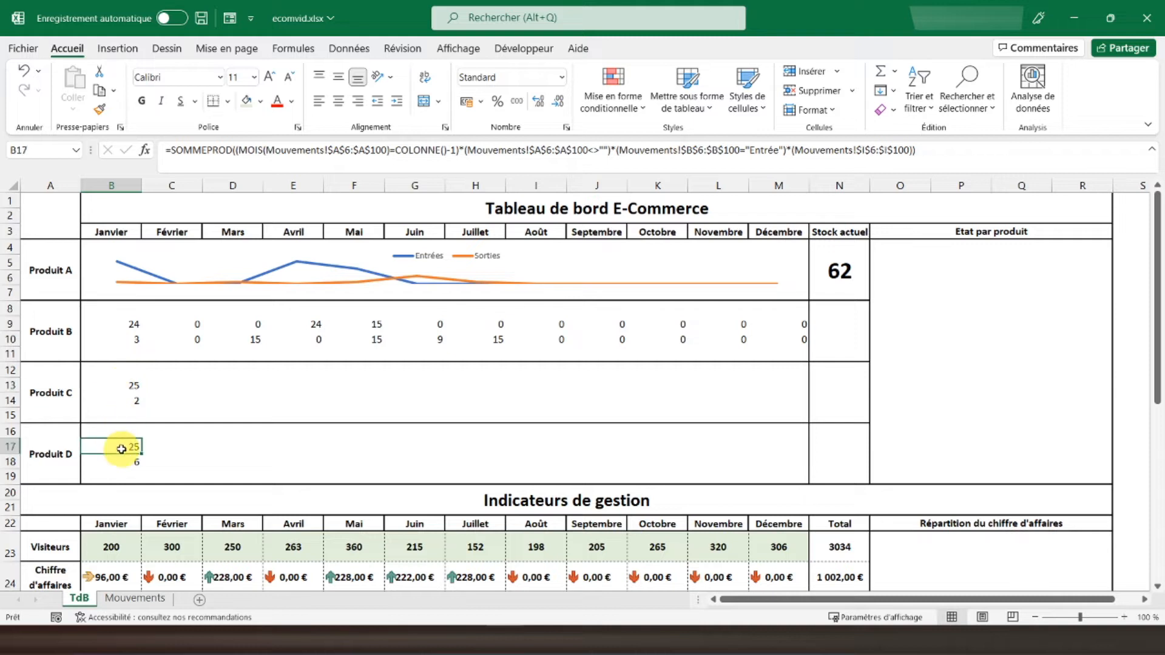
left_click(131, 401)
left_click(126, 380)
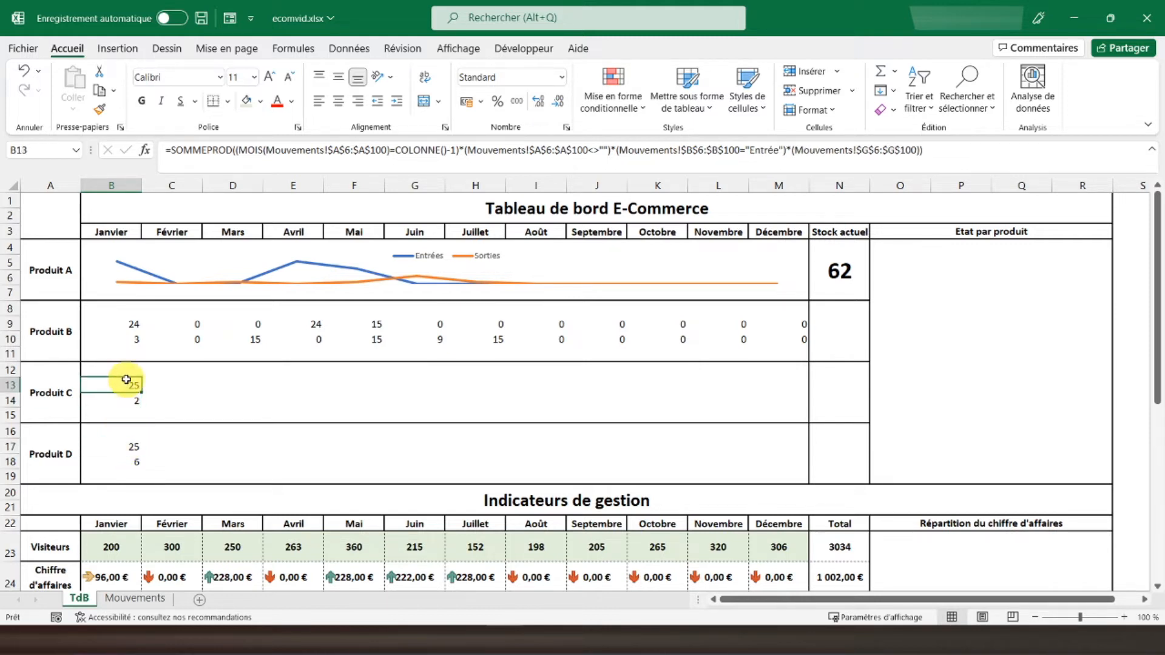
left_click(119, 447)
left_click(118, 460)
left_click(122, 338)
left_click(122, 326)
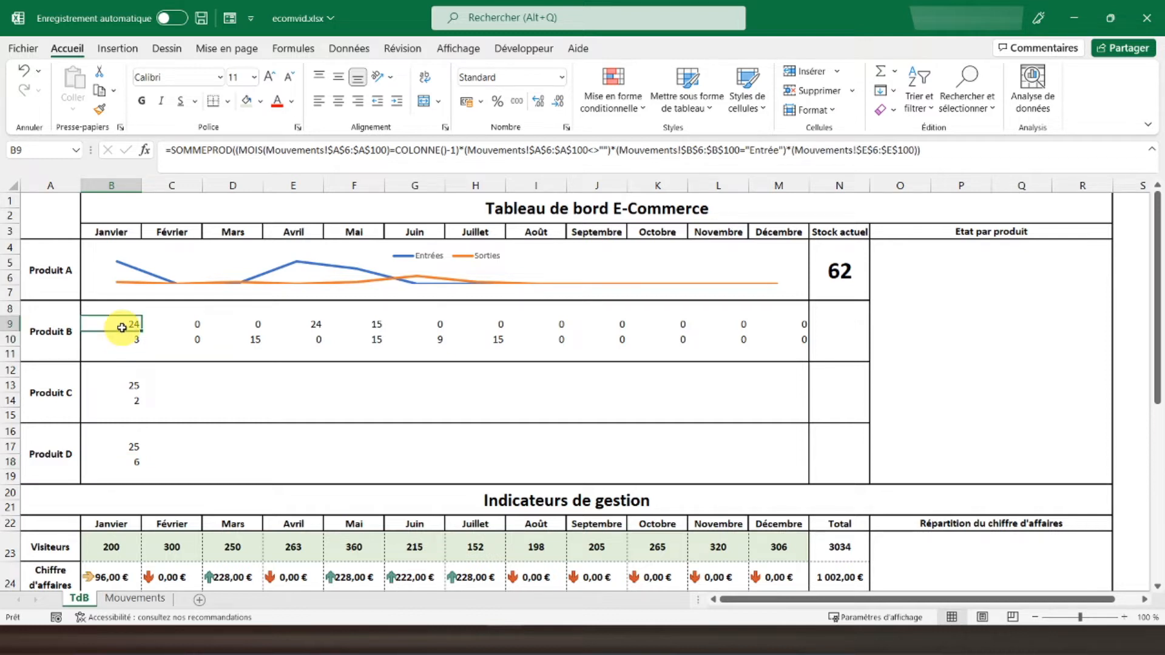
Copy Produit C's January formulas (B13:B14) across February to December in C13:M14.
left_click_drag(117, 383, 775, 390)
right_click(126, 405)
left_click(170, 223)
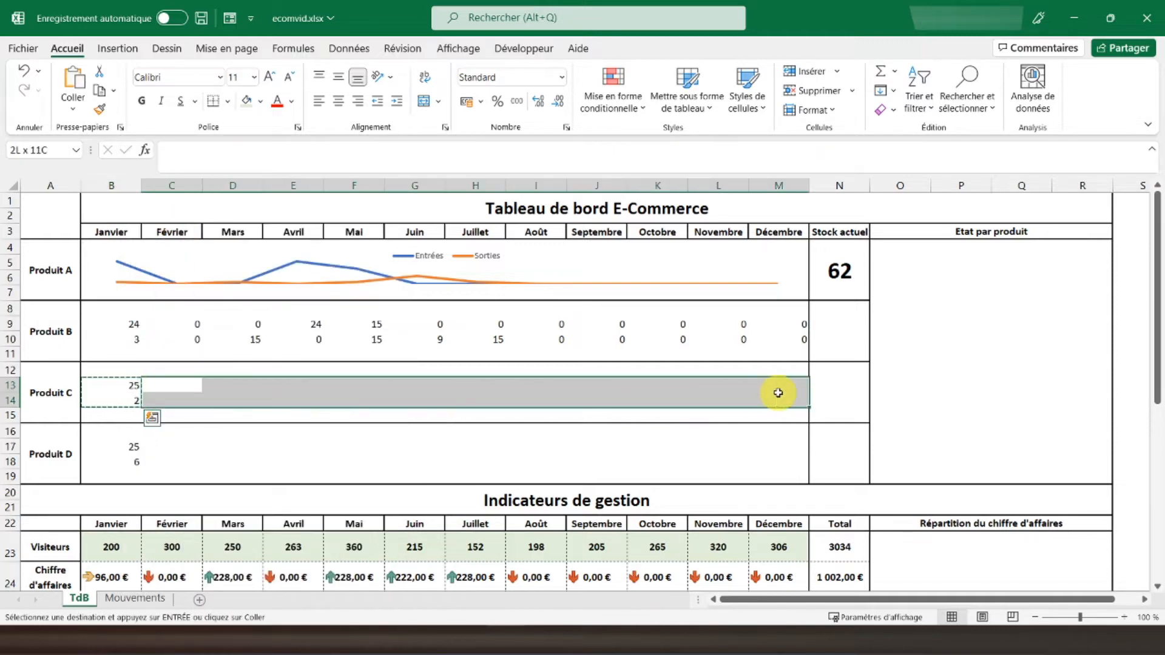
right_click(775, 390)
left_click(861, 273)
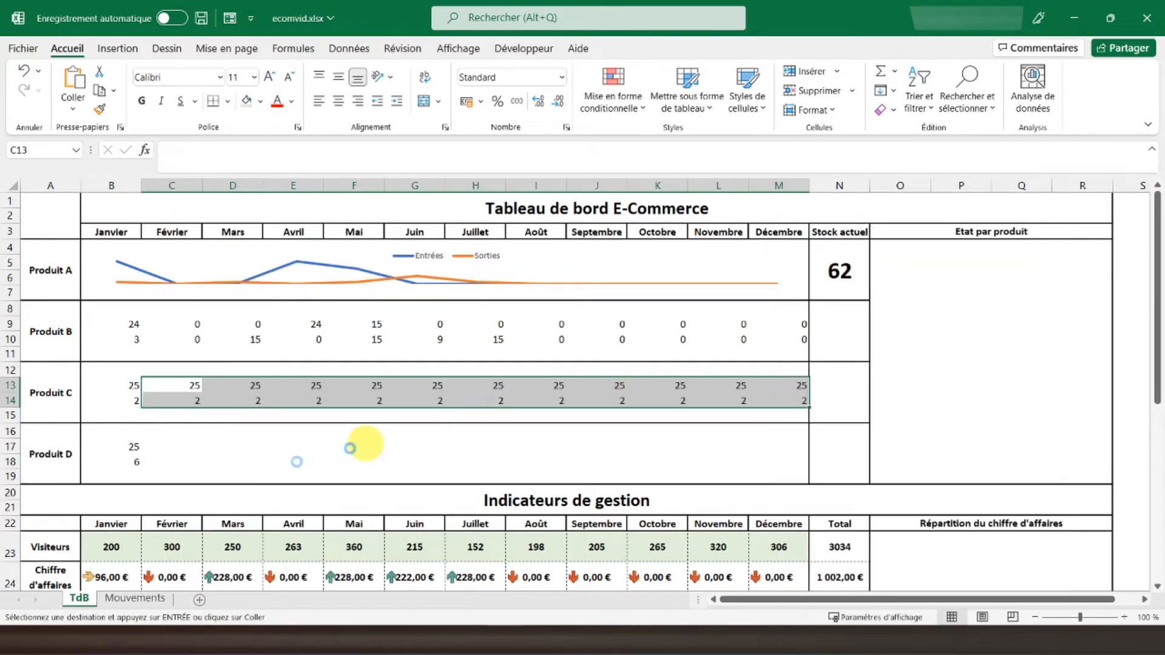
Copy Produit D's January formulas (B17:B18) across February to December in C17:M18.
left_click_drag(129, 447, 129, 462)
right_click(130, 462)
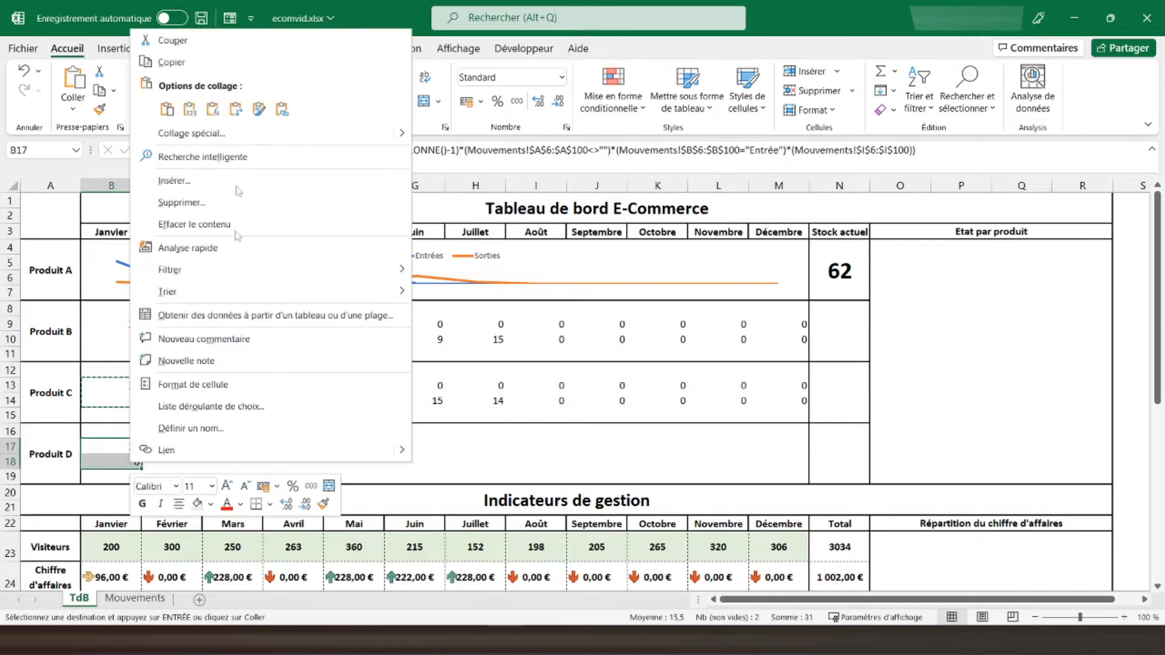
left_click(234, 63)
left_click_drag(157, 448, 780, 459)
right_click(780, 459)
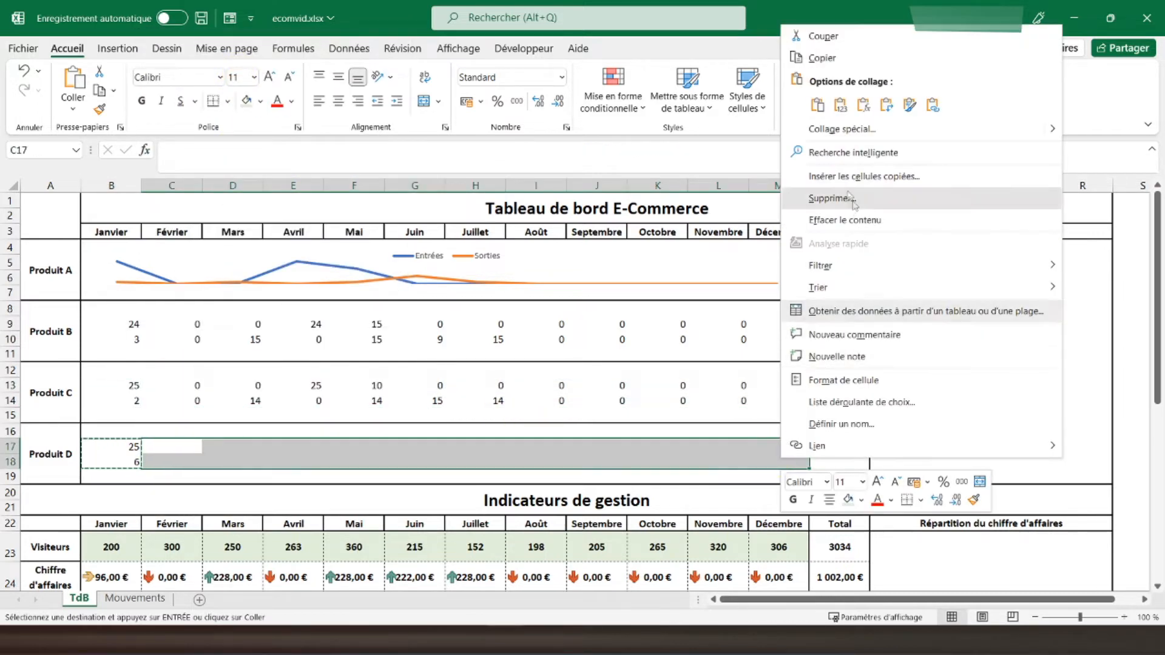
left_click(861, 100)
Copy Produit A's Stock actuel formula with its formatting from N4 into Produit B's cell N8.
left_click(847, 260)
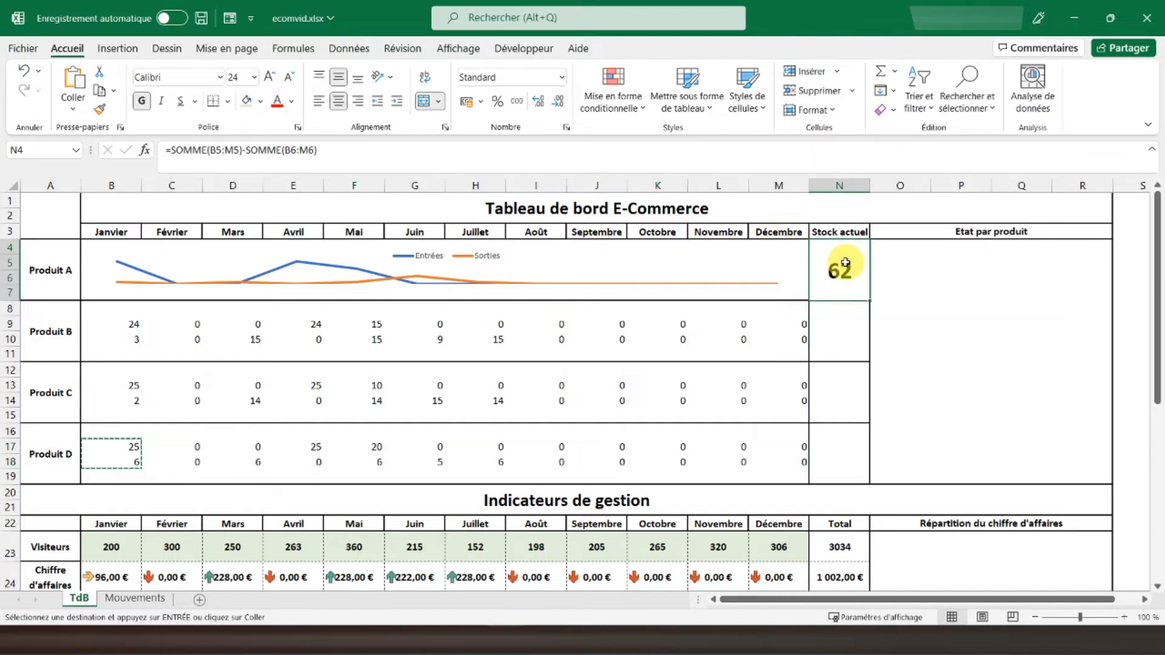
right_click(847, 261)
left_click(867, 222)
left_click(840, 332)
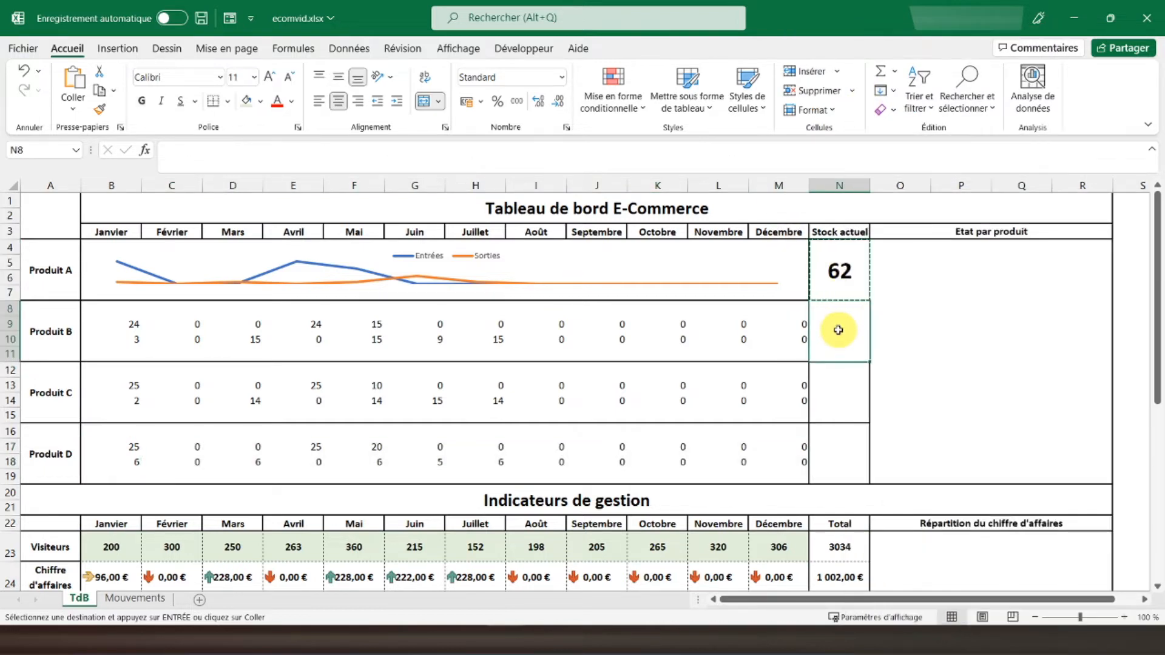
right_click(839, 333)
left_click(898, 297)
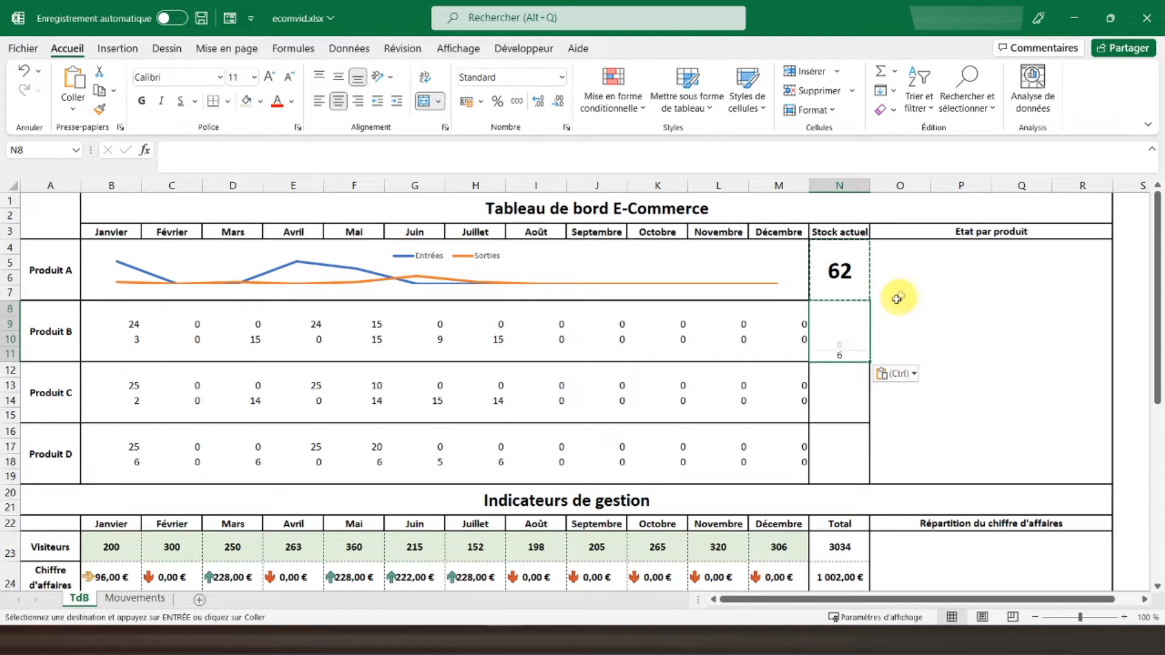
right_click(855, 328)
left_click(891, 271)
Paste the copied Stock actuel formula with its formatting into N12 and N16 for Produits C and D.
left_click(834, 376)
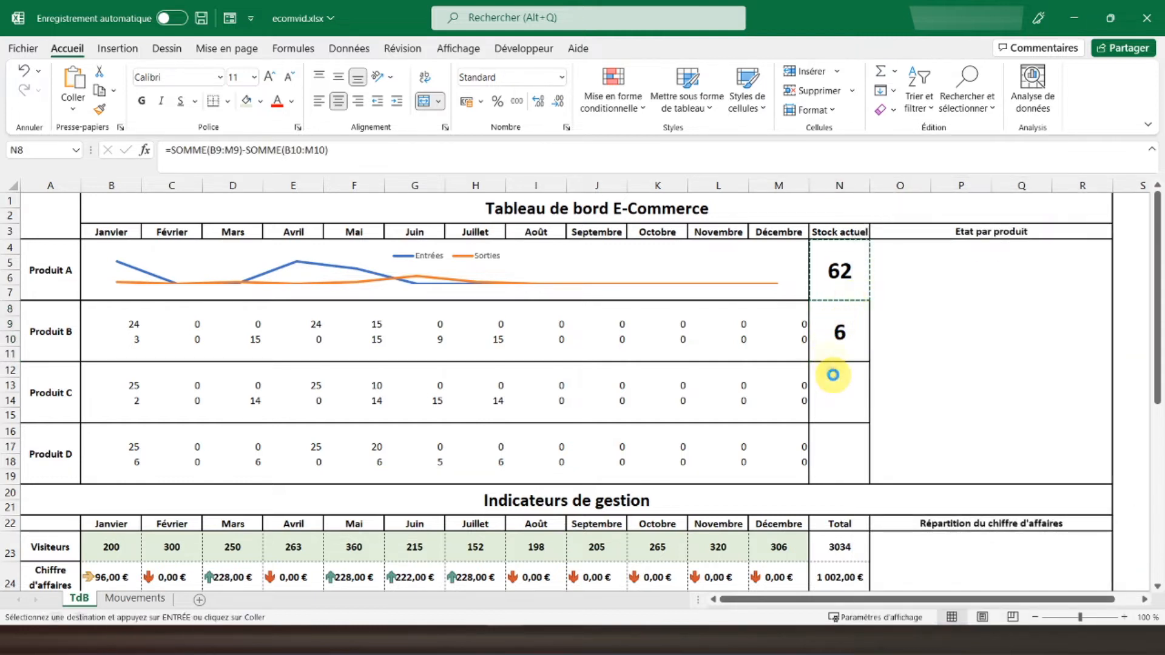
key("ctrl+v")
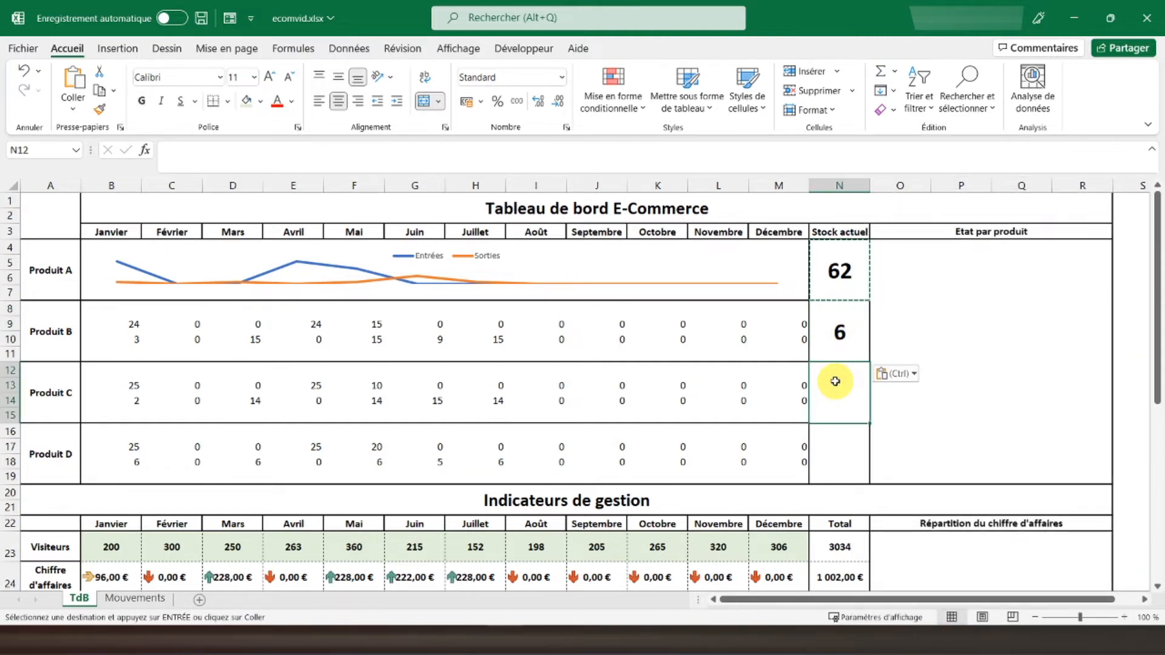
left_click(835, 450)
right_click(835, 449)
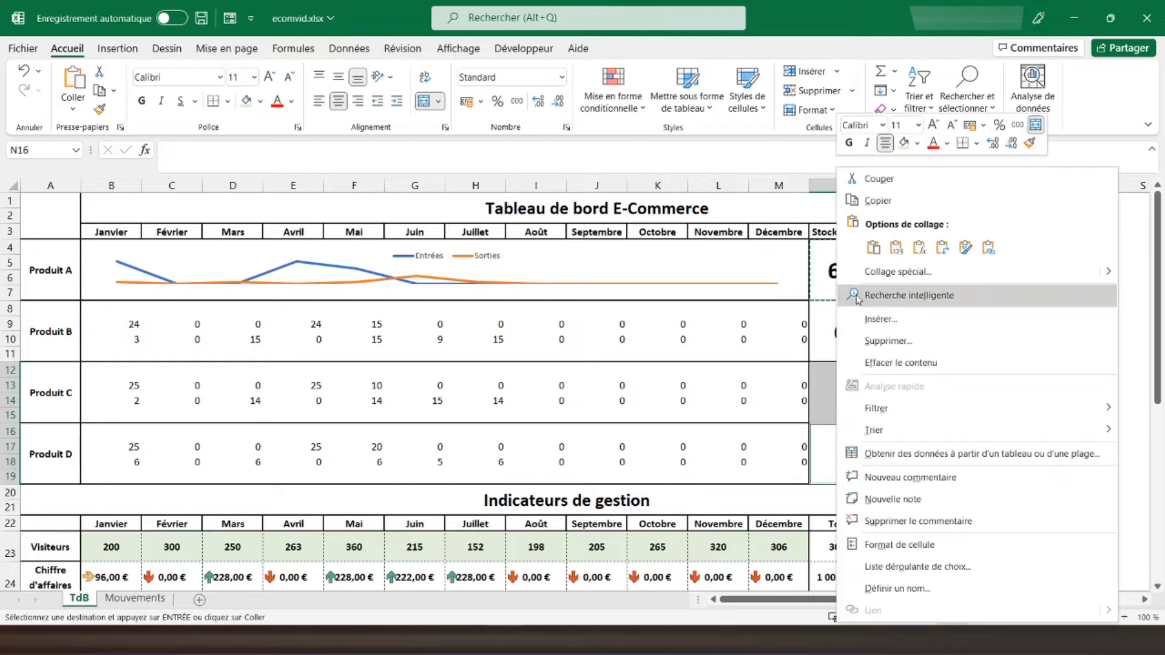
left_click(872, 248)
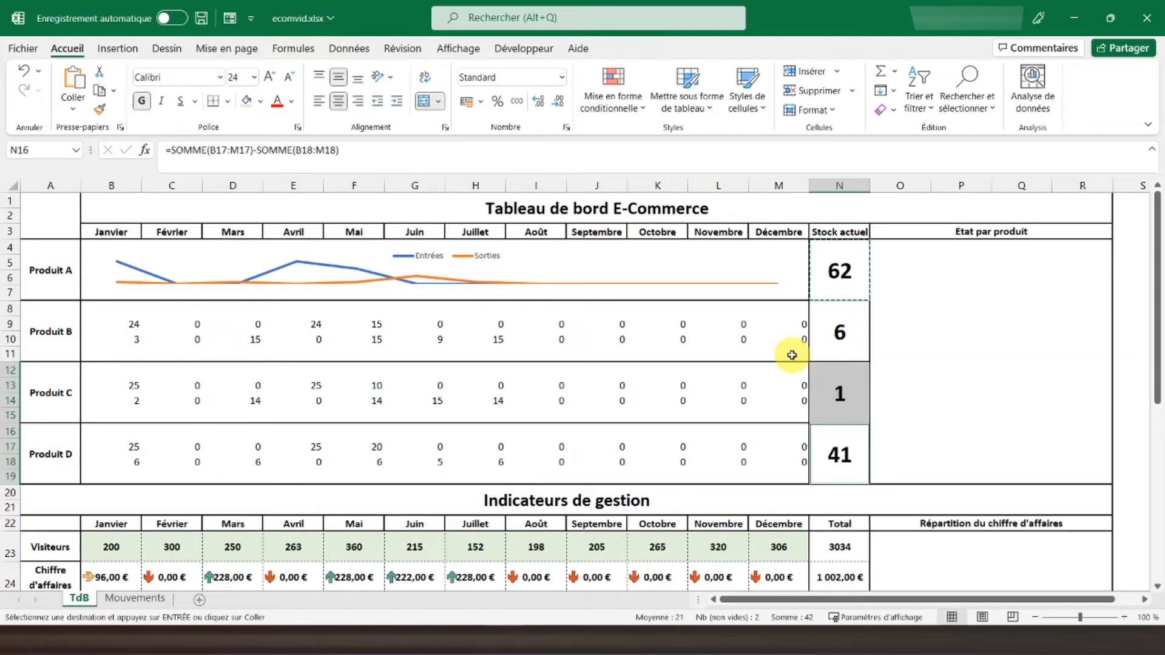
left_click(621, 416)
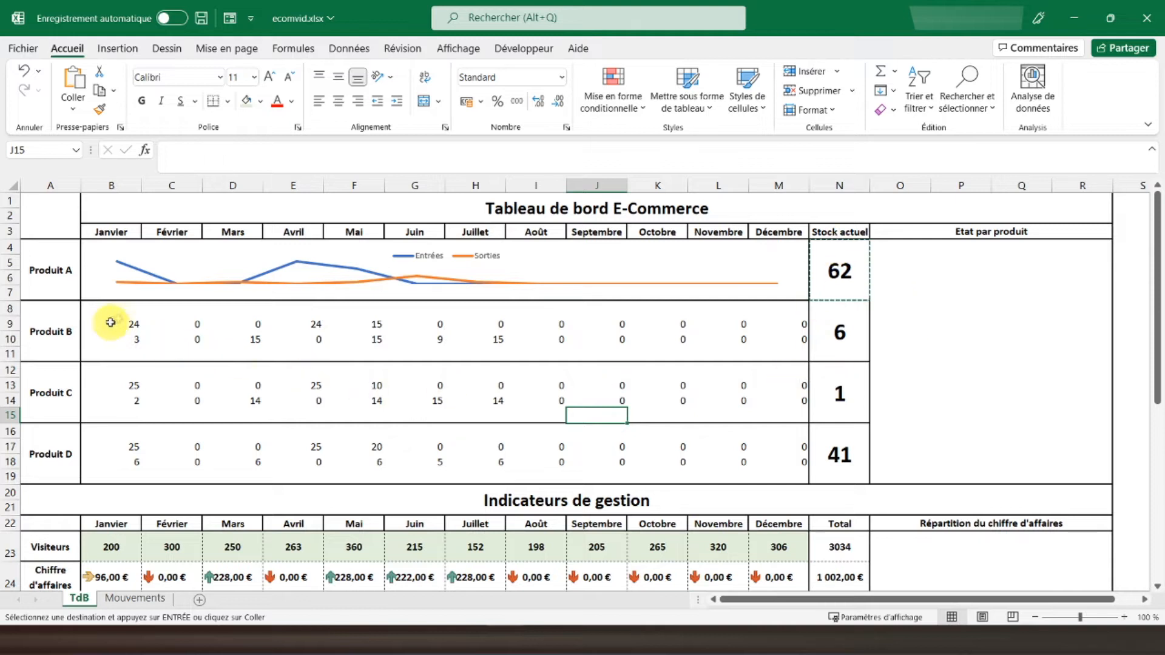
Copy Produit A's line chart and paste it at cell B12 in the Produit C block.
left_click(95, 290)
key("ctrl+c")
left_click(87, 371)
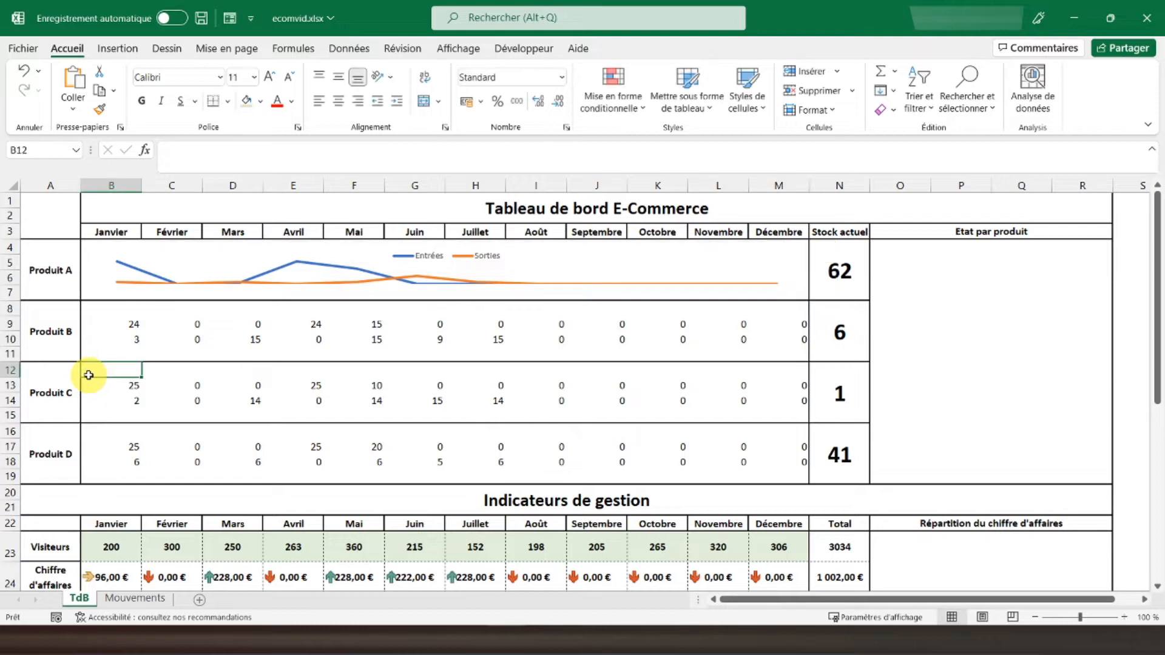
key("ctrl+v")
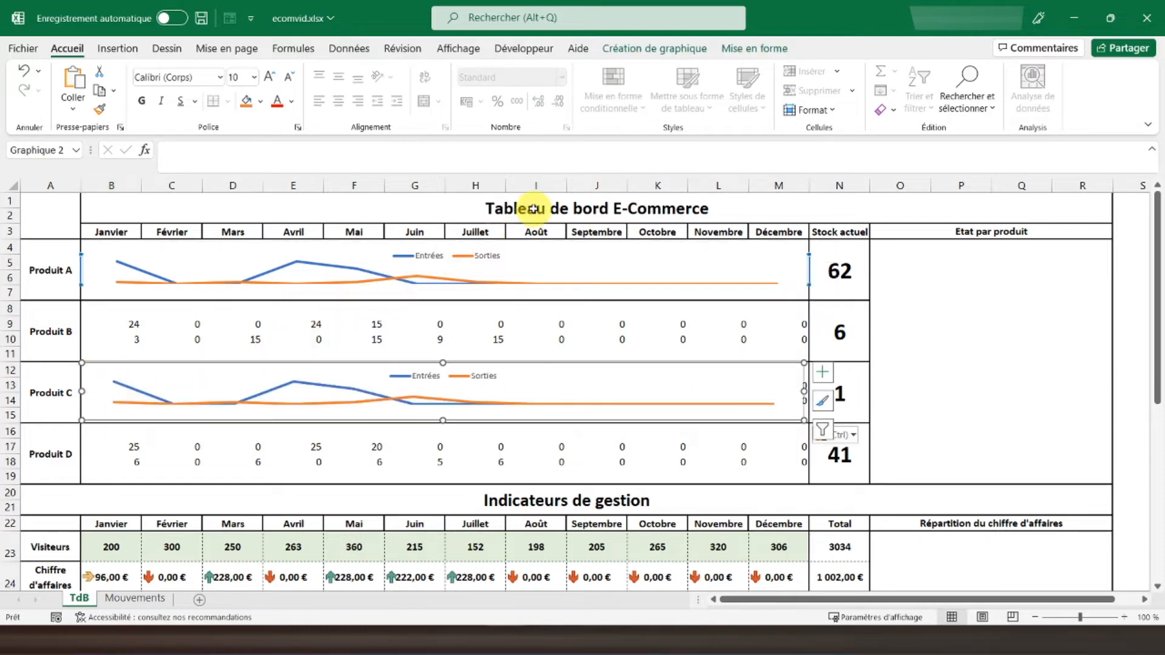
Set the pasted chart's Entrées series values to Produit B's entries, =TdB!$B$9:$M$9.
left_click(643, 47)
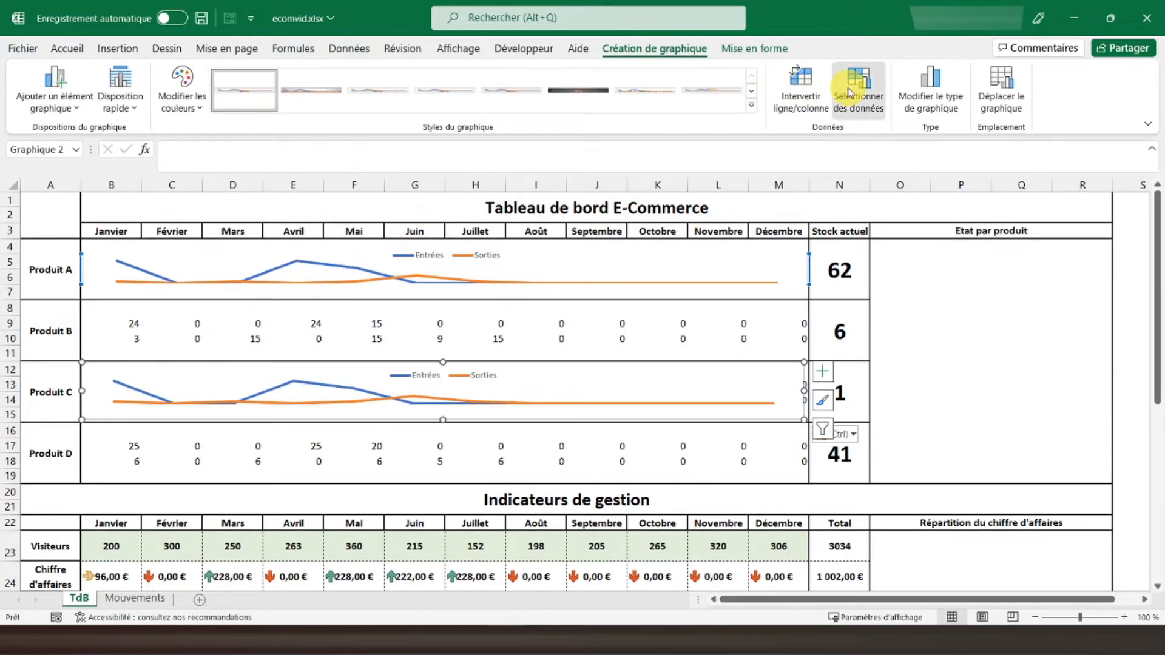
left_click(849, 91)
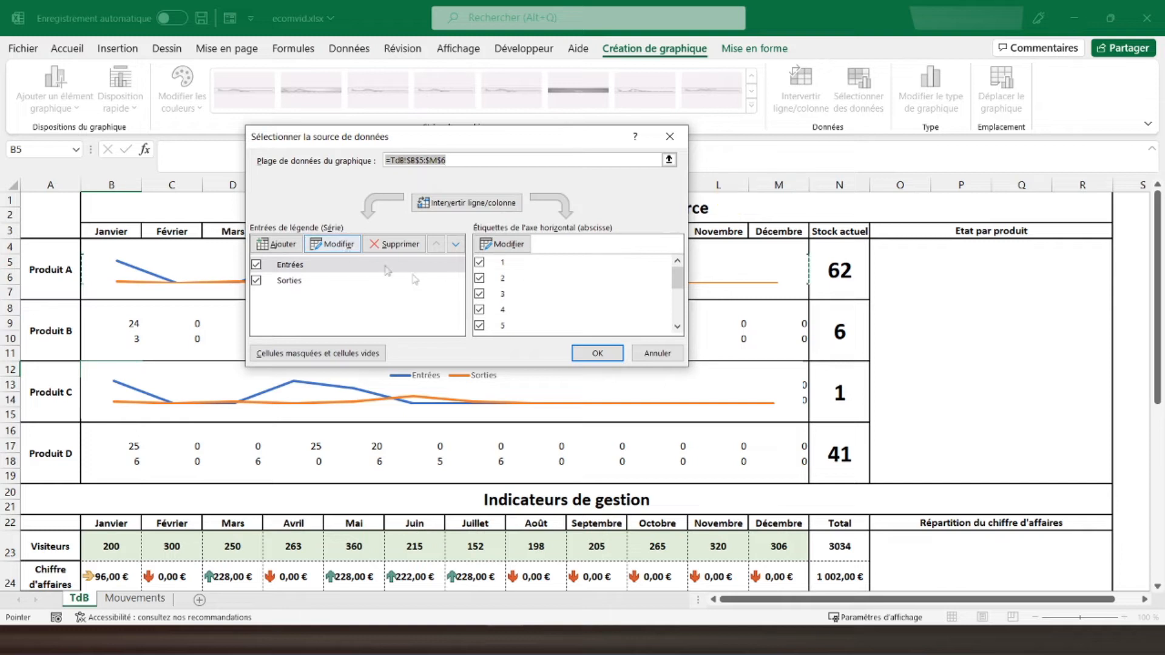
left_click(332, 243)
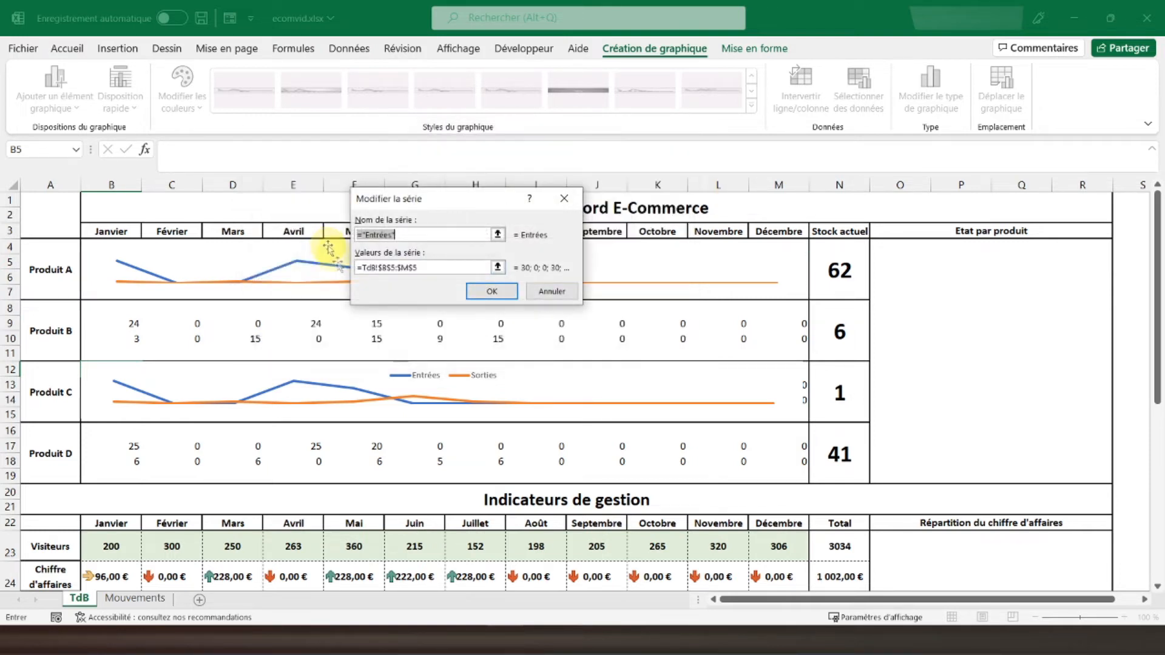
left_click(447, 267)
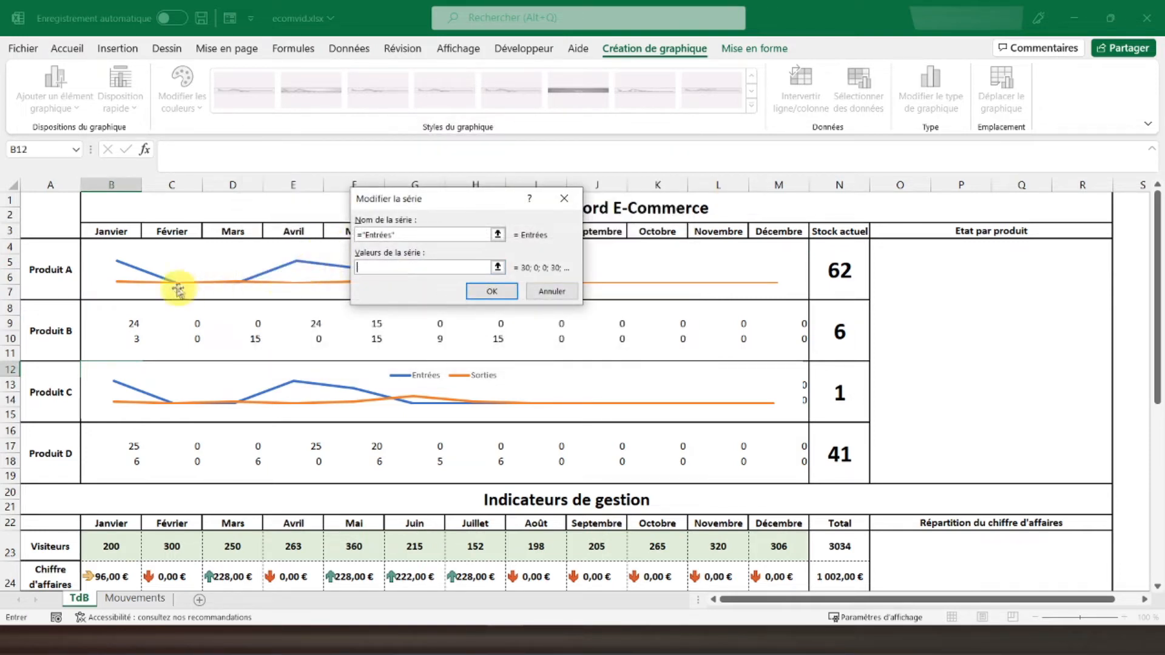
left_click_drag(116, 317, 780, 320)
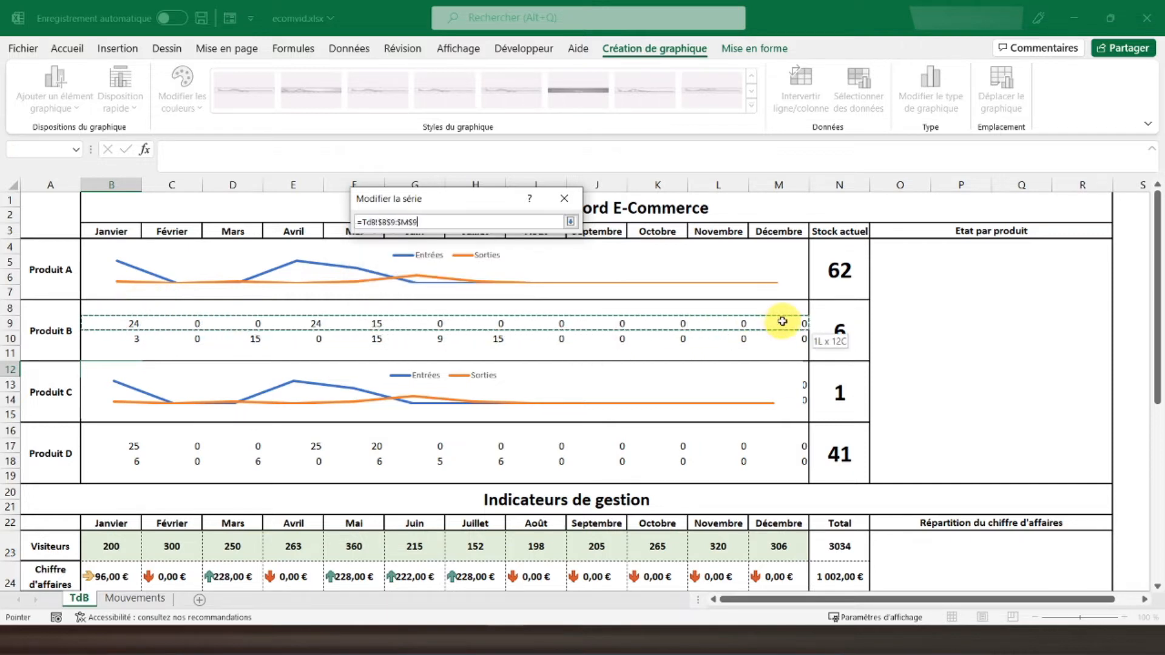
left_click(491, 291)
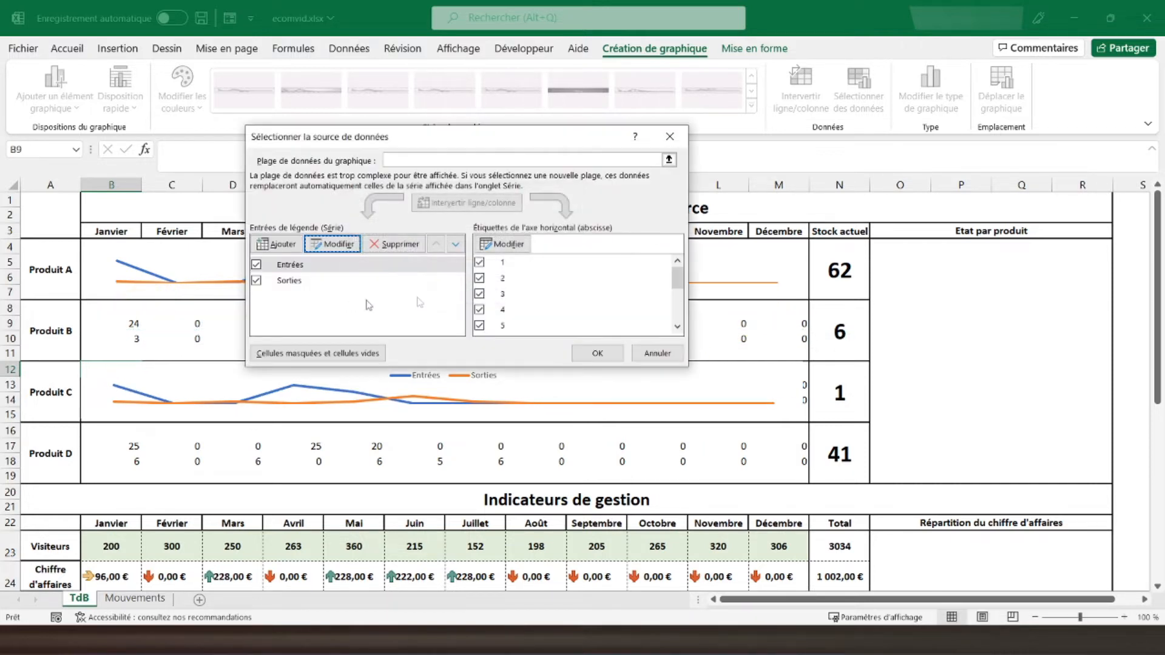
Set the chart's Sorties series values to =TdB!$B$10:$M$10 and move the chart over the Produit B block.
left_click(302, 284)
left_click(323, 245)
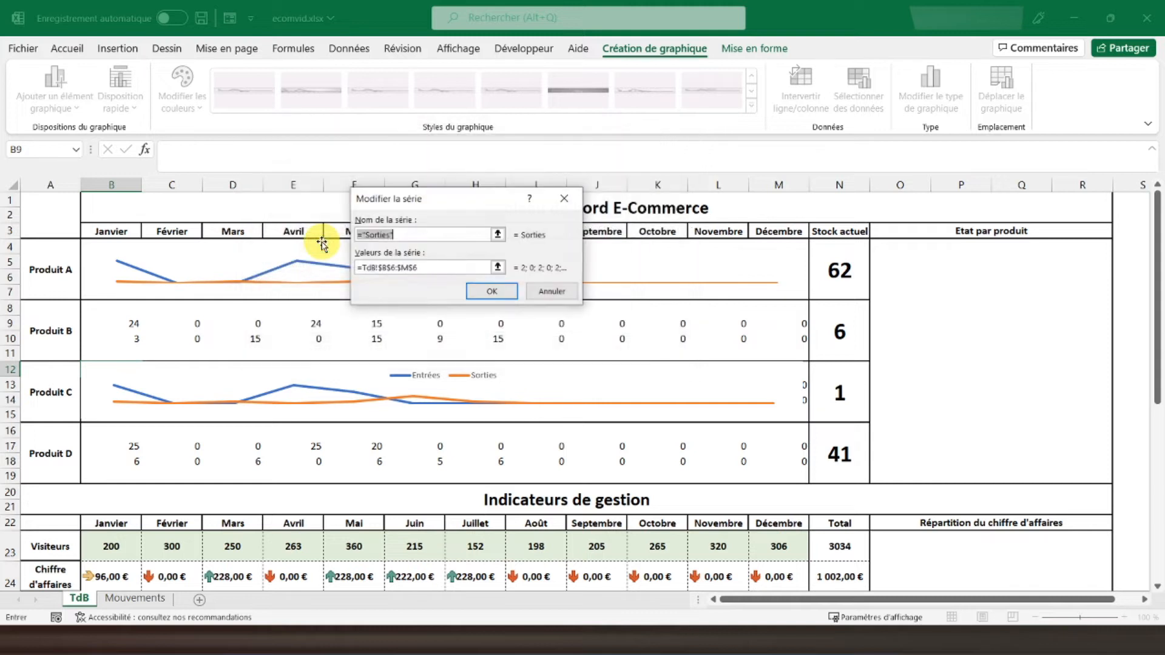
left_click(438, 267)
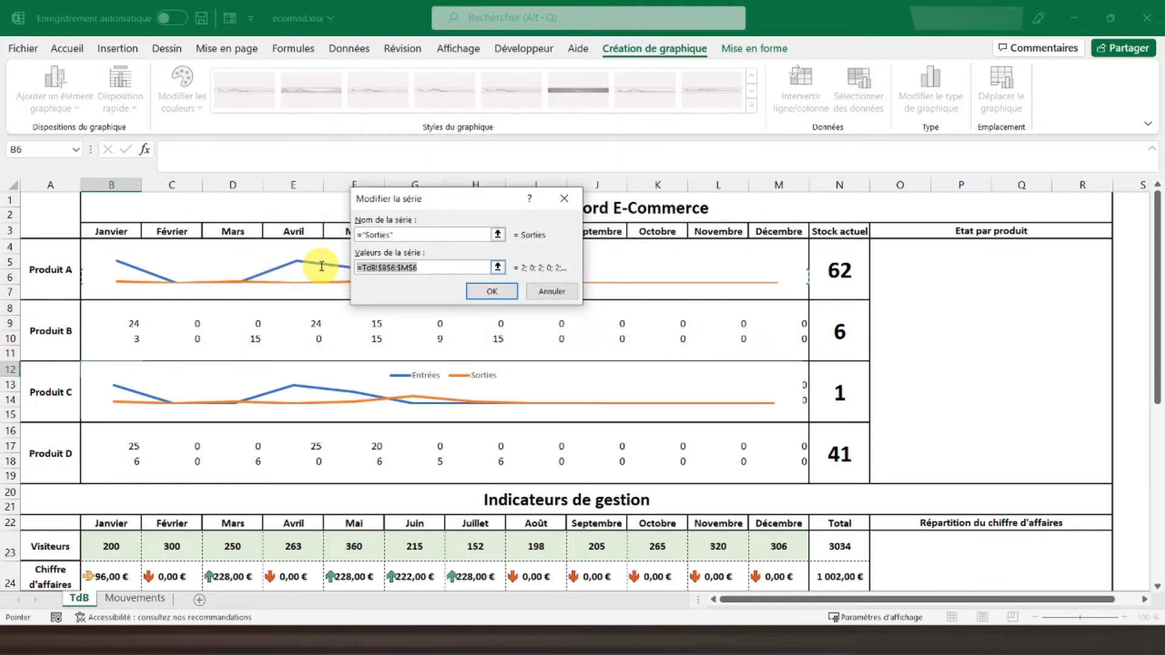
left_click_drag(124, 339, 786, 339)
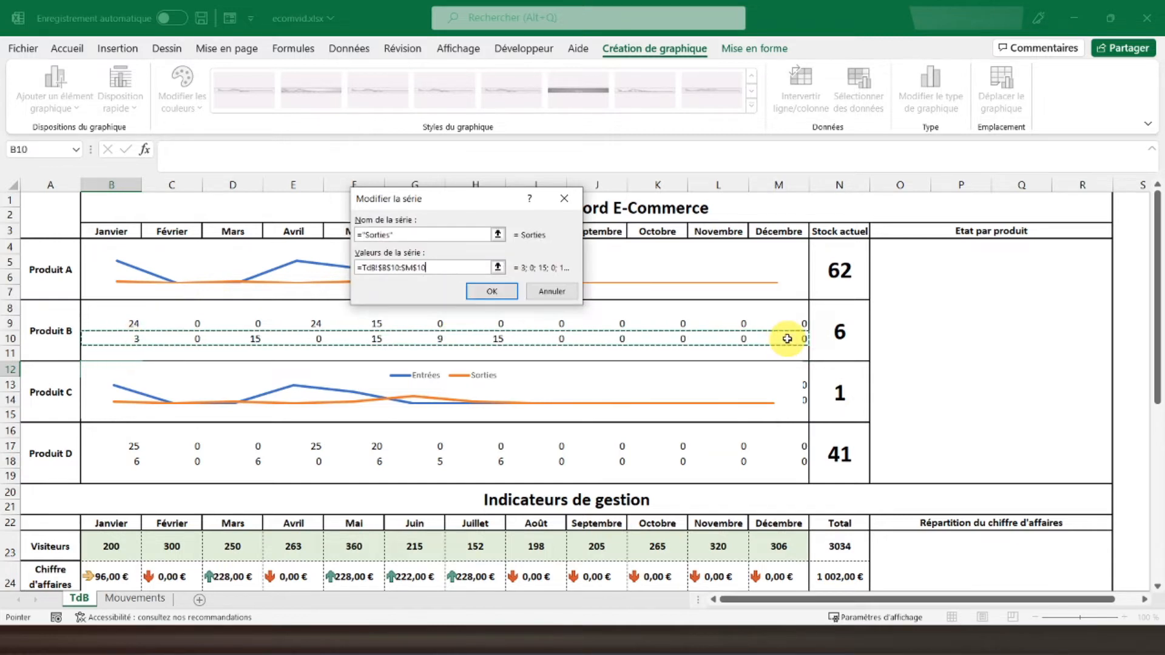
left_click(491, 291)
left_click(597, 354)
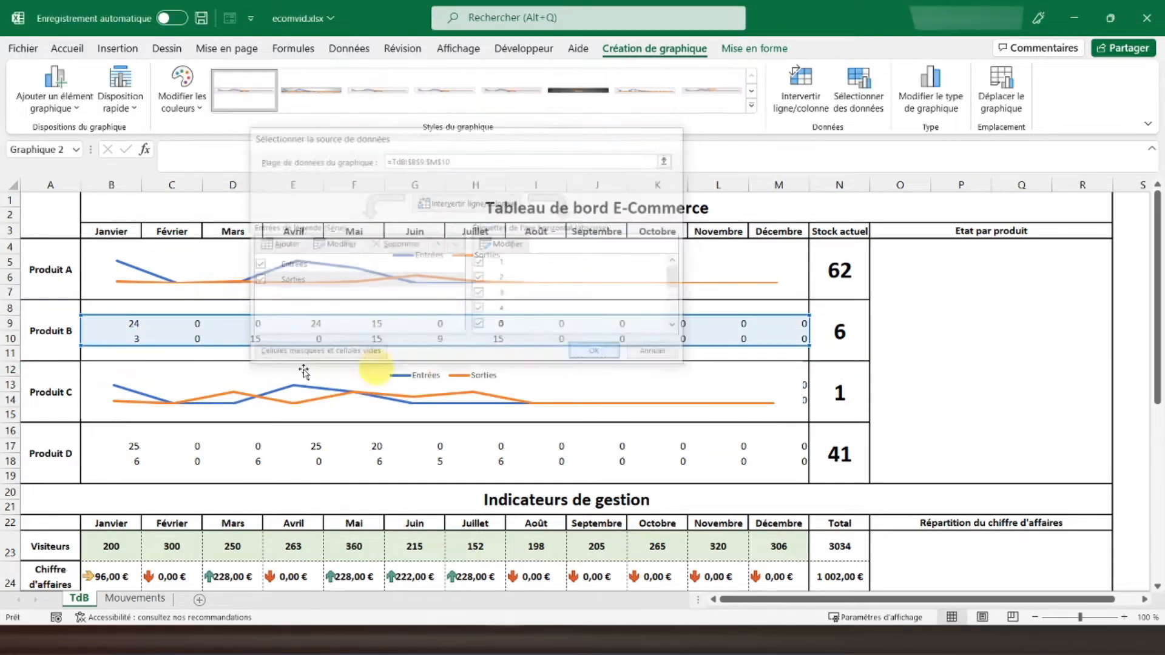
left_click_drag(128, 364, 131, 305)
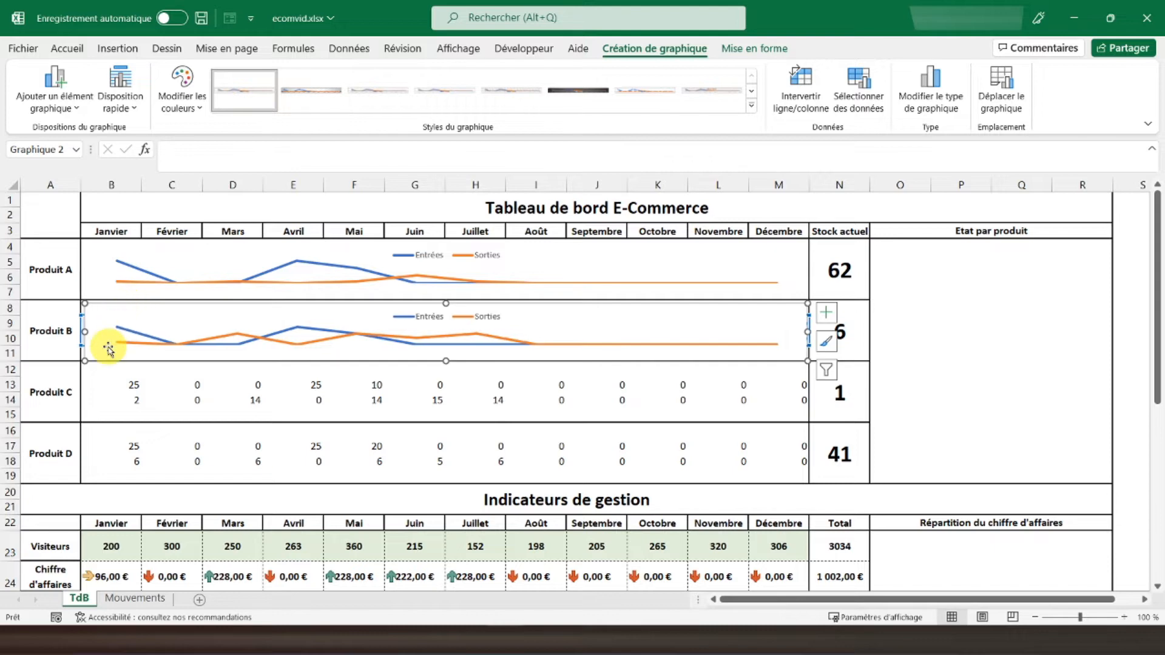
Paste a copy of Produit B's chart in the Produit D block and set its Entrées series values to =TdB!$B$13:$M$13.
left_click(94, 431)
key("ctrl+v")
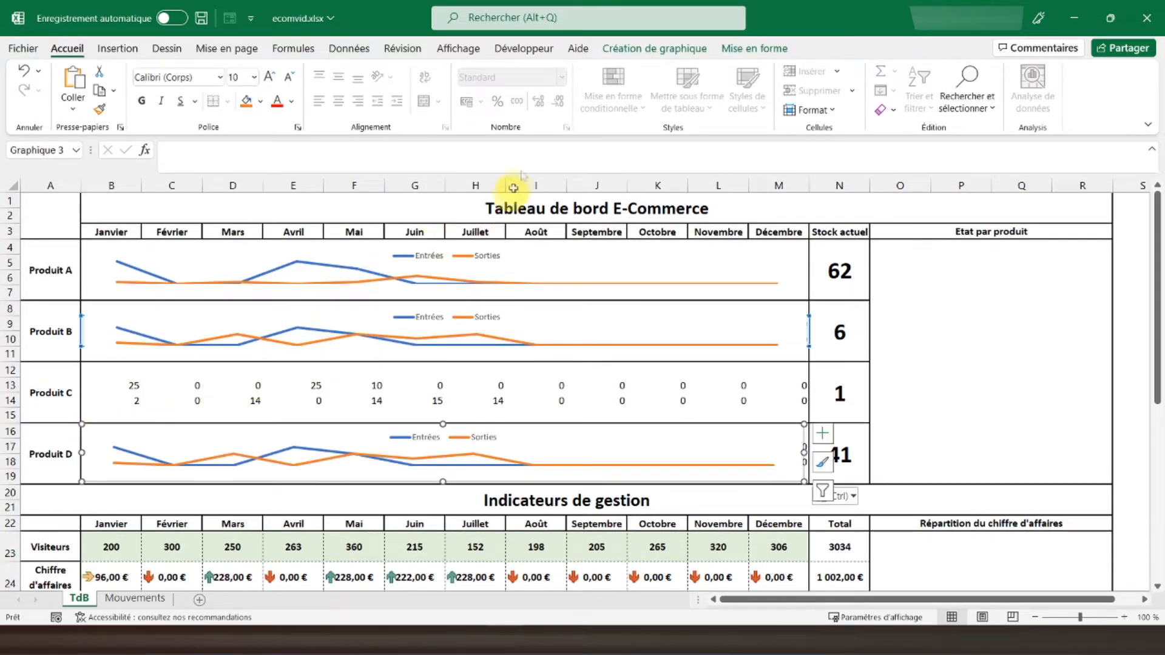
left_click(671, 48)
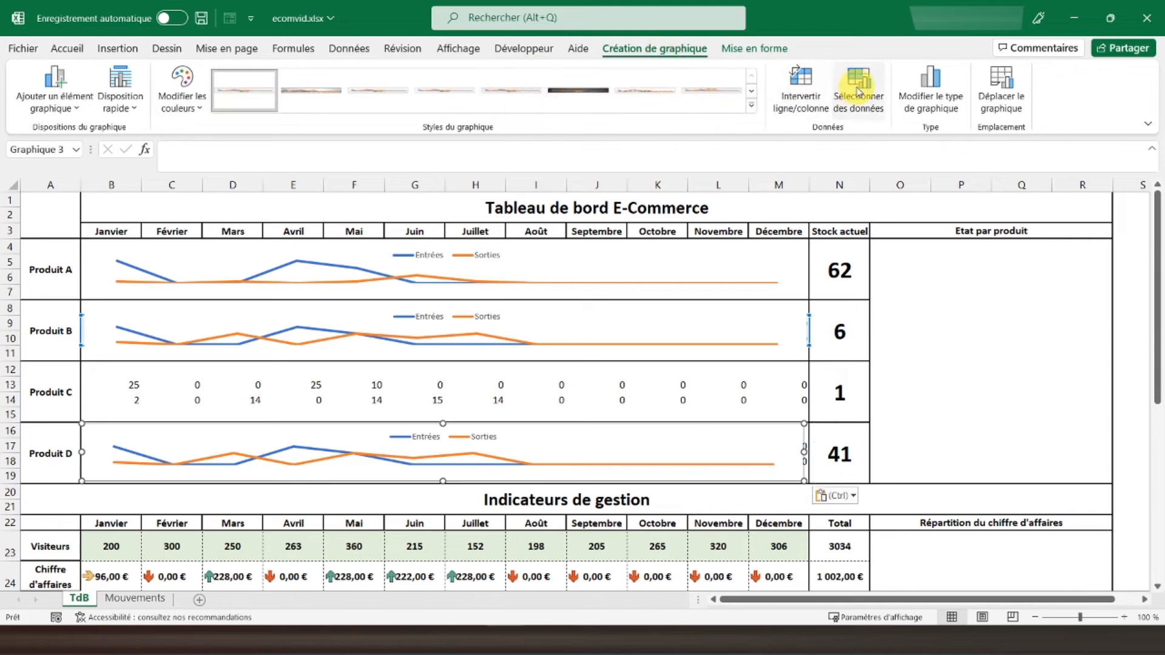
left_click(858, 92)
left_click(315, 247)
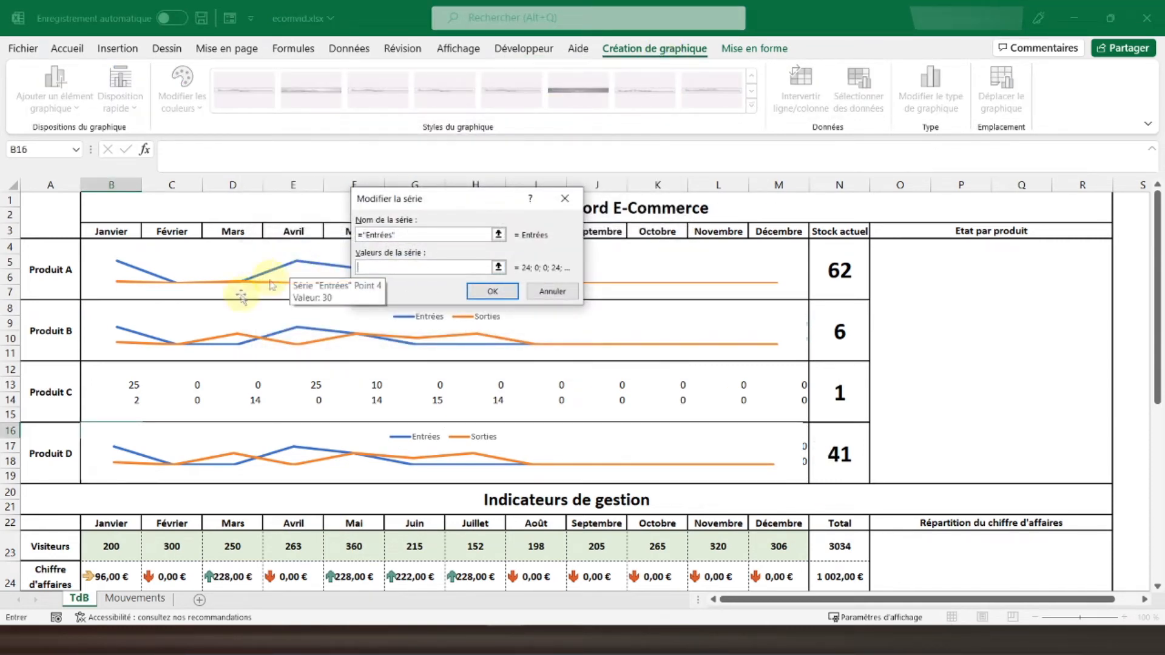
left_click_drag(115, 384, 781, 380)
left_click(500, 297)
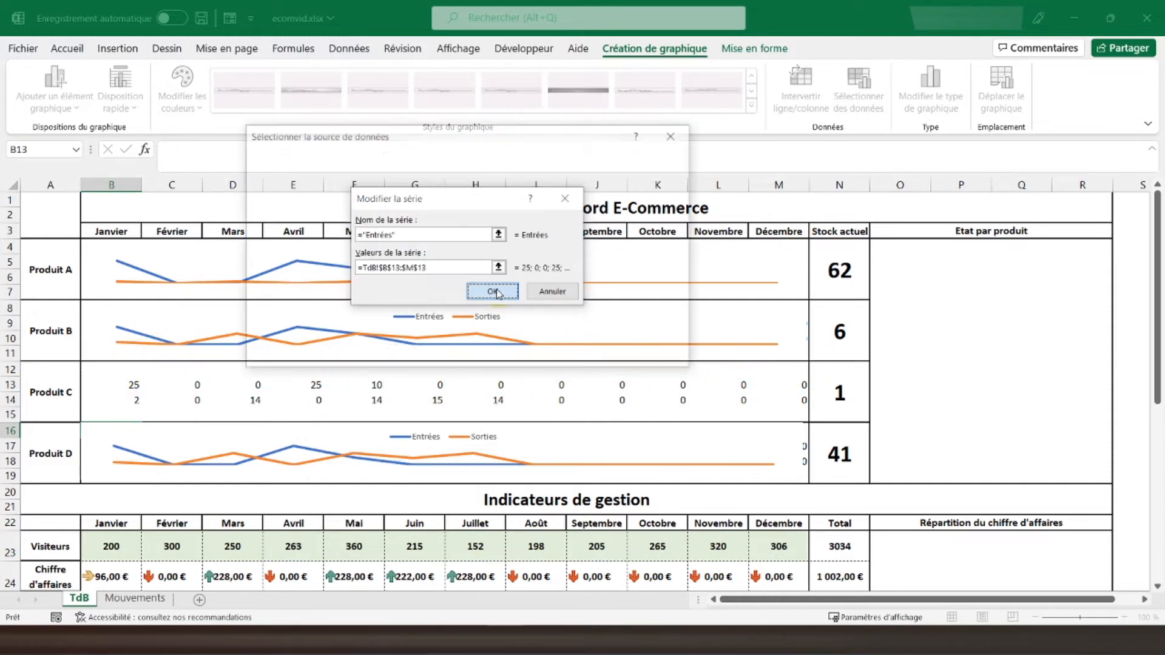
Set the Sorties series values of the chart in the Produit D block to Produit C's exits, =TdB!$B$14:$M$14, and accept the data source.
left_click(295, 283)
left_click(334, 244)
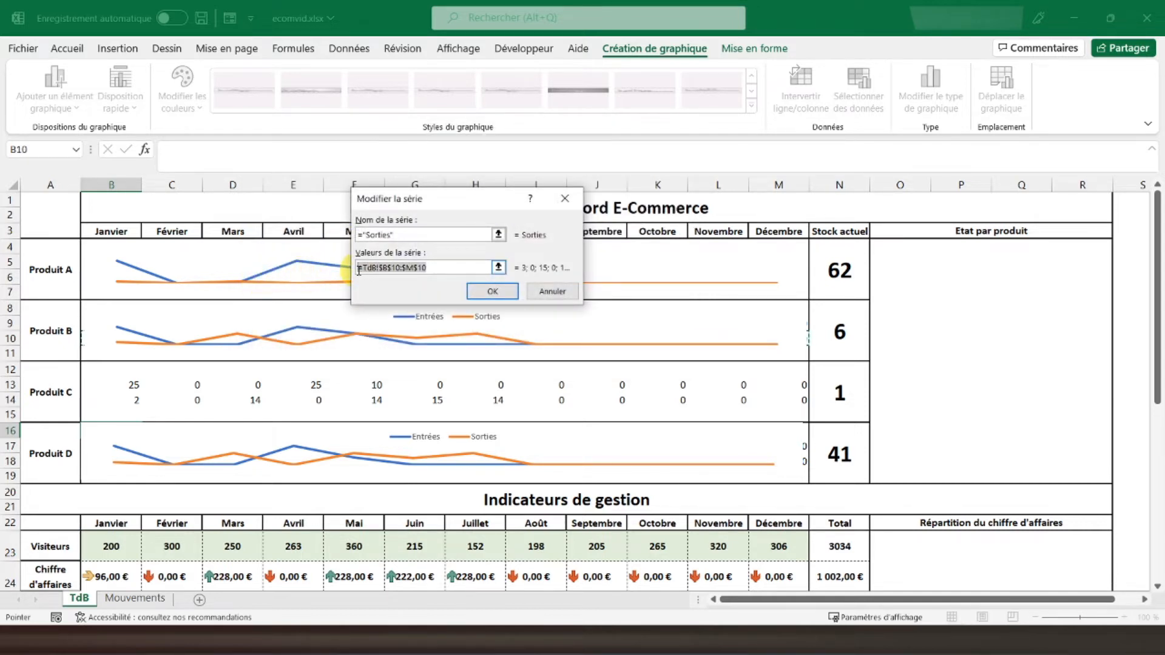
left_click_drag(119, 400, 783, 399)
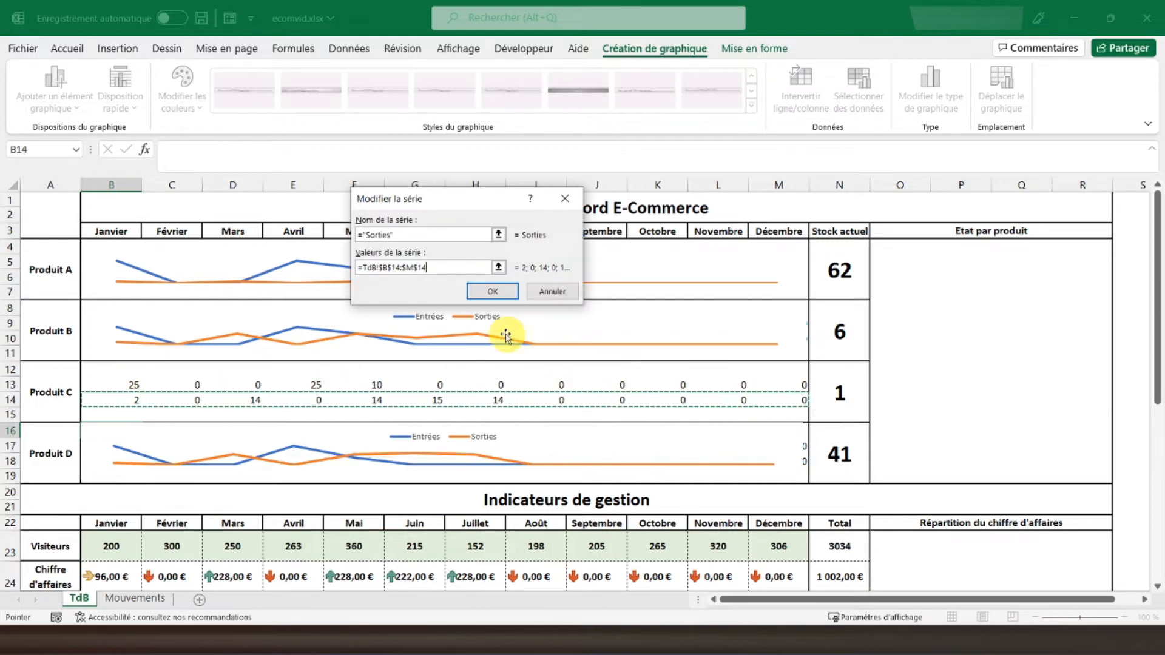
left_click(489, 292)
left_click(598, 353)
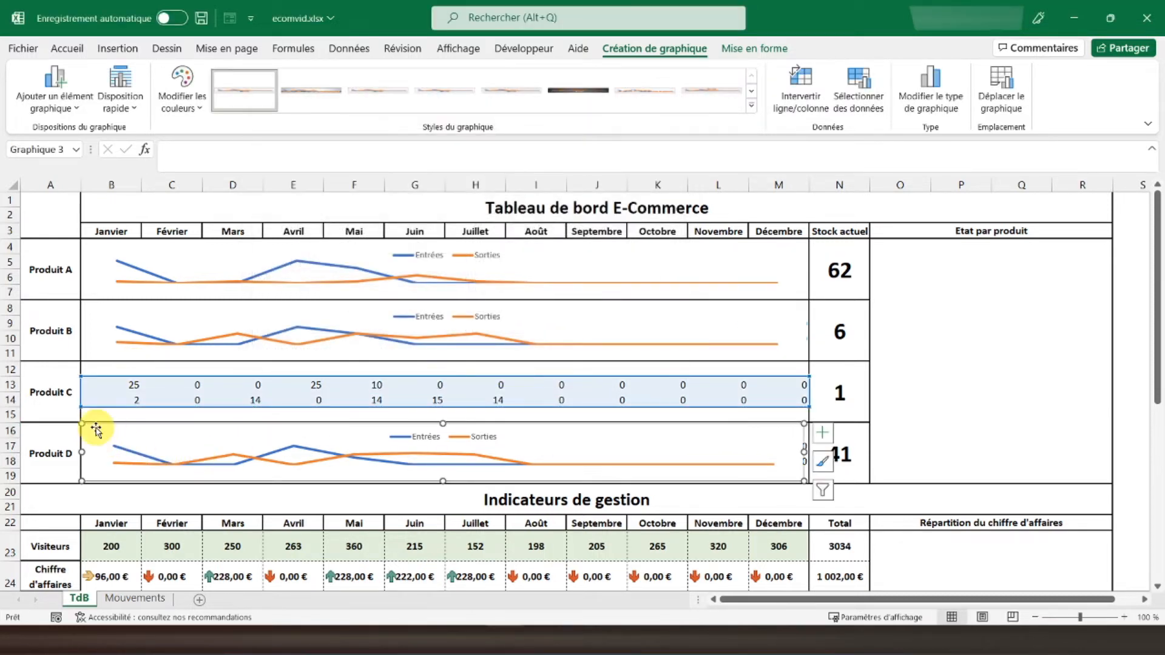
left_click_drag(96, 429, 108, 401)
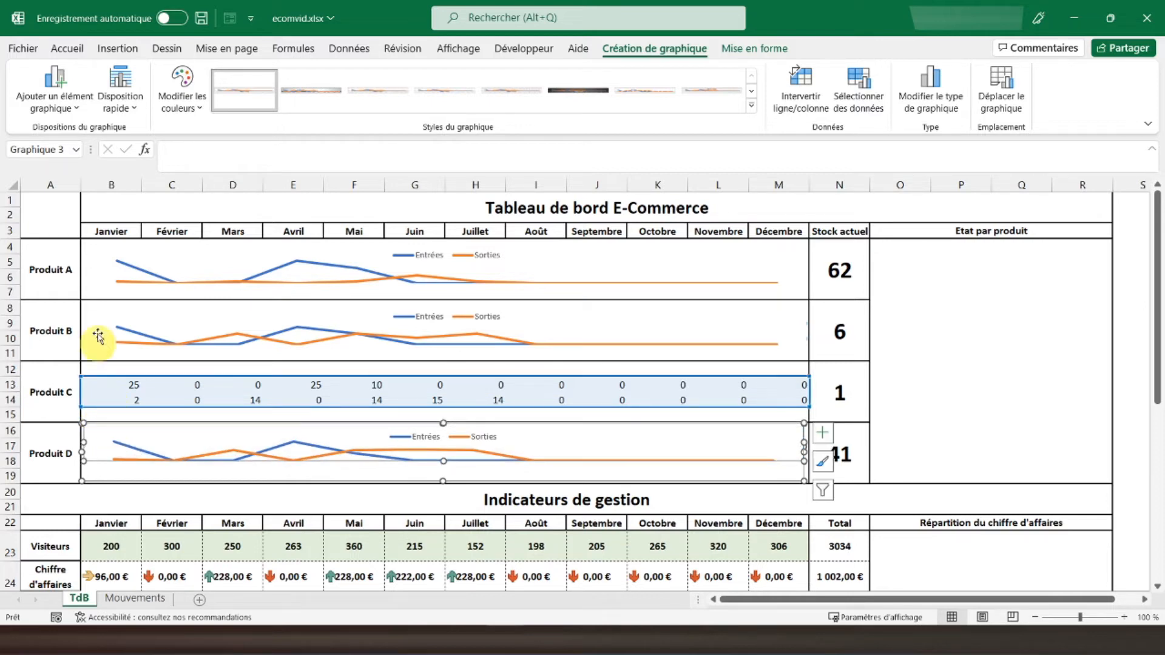
left_click(63, 50)
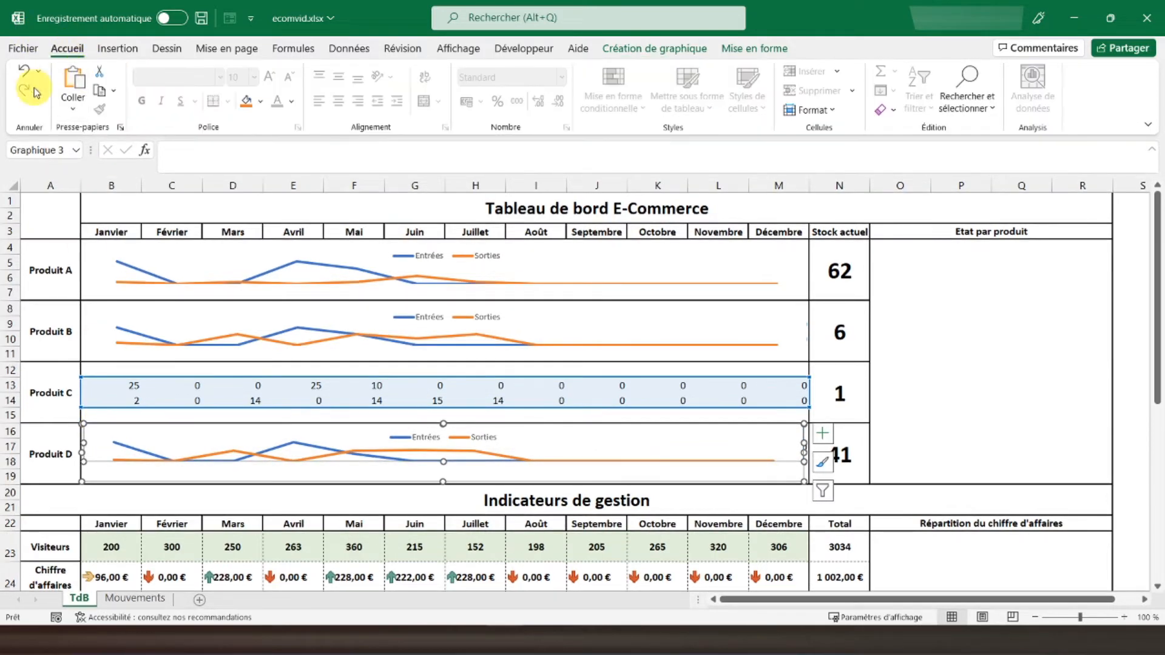
left_click(23, 73)
Move Produit C's chart up from the Produit D block so it covers the Produit C rows.
left_click_drag(91, 421, 93, 374)
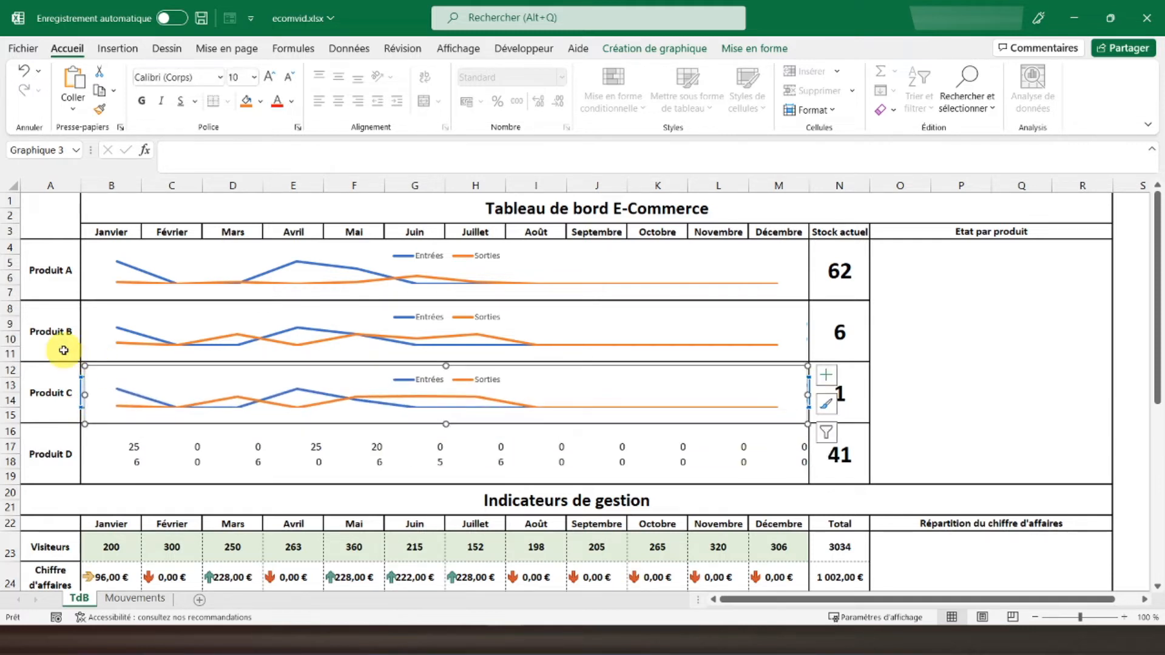
key("Up")
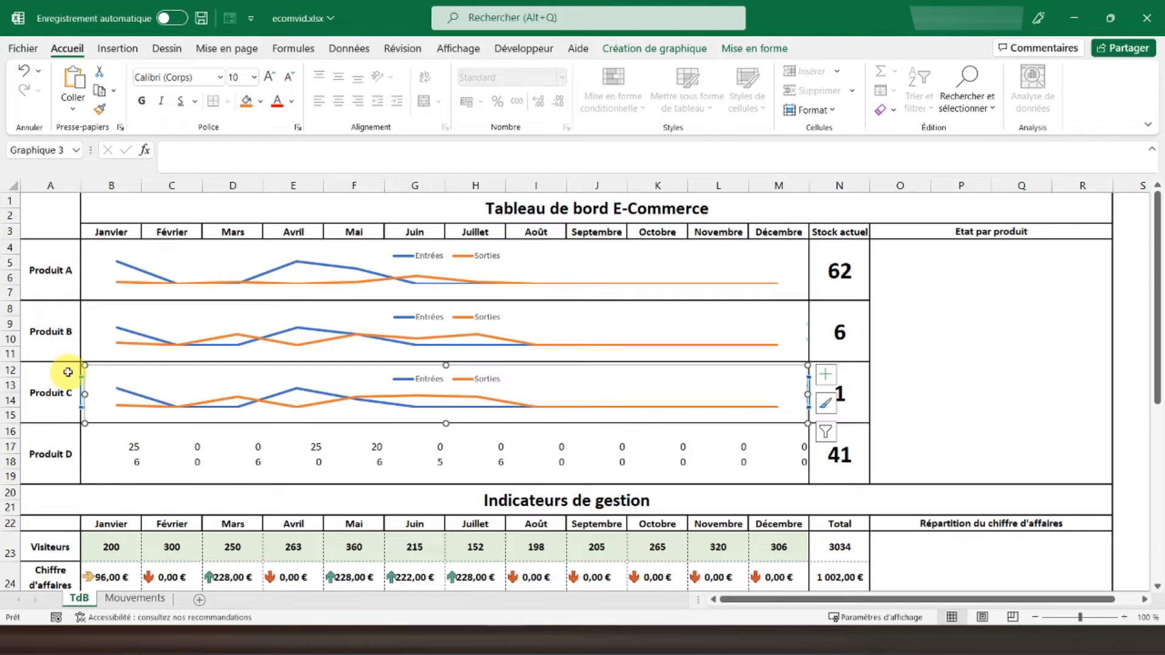
left_click(94, 456)
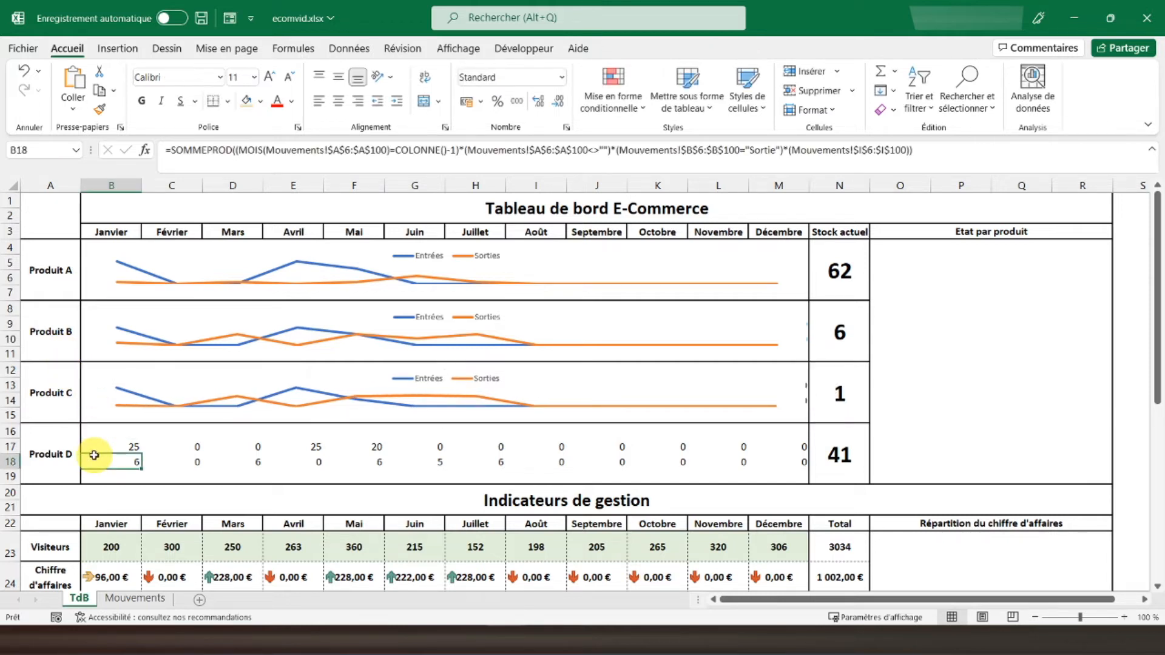
Copy Produit C's chart and paste it at cell B19, just below the Produit D figures.
left_click(94, 415)
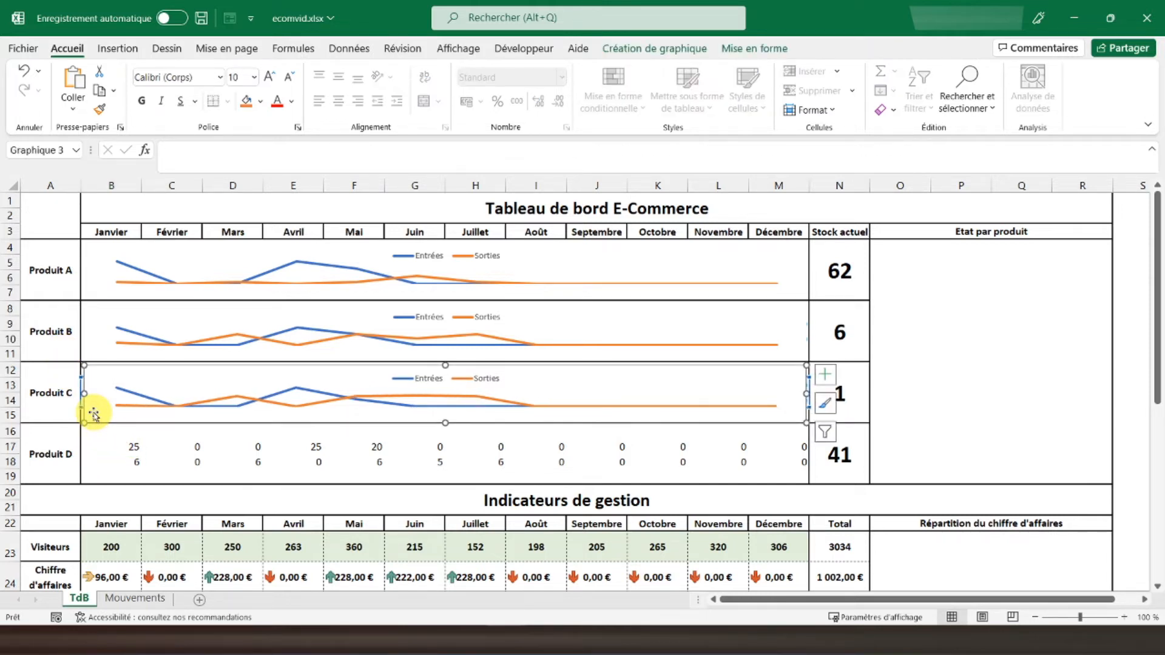
scroll(93, 418, "down", 1)
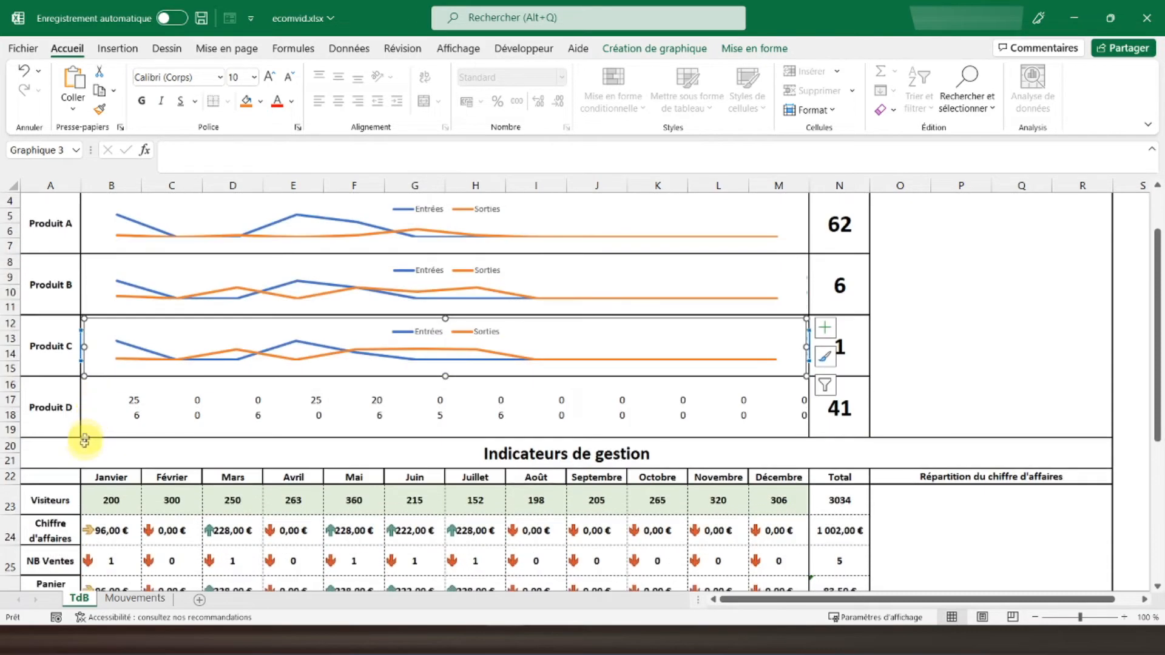
left_click(91, 428)
key("ctrl+v")
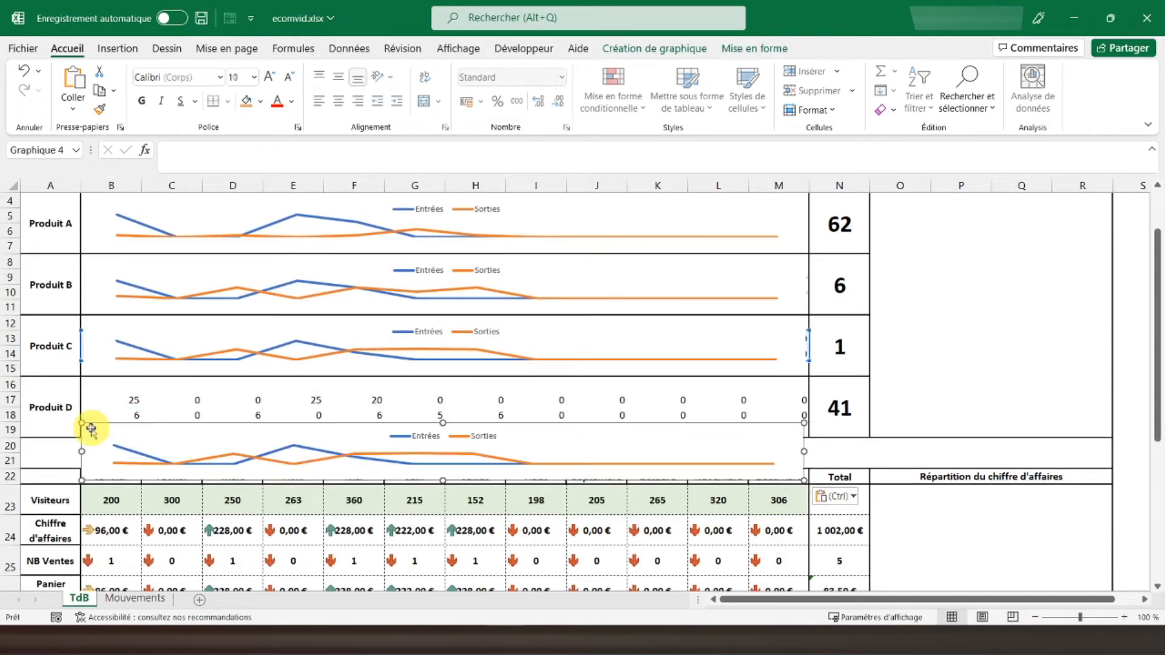
Set the pasted chart's Entrées series values to Produit D's entries, cells B17:M17.
left_click(631, 48)
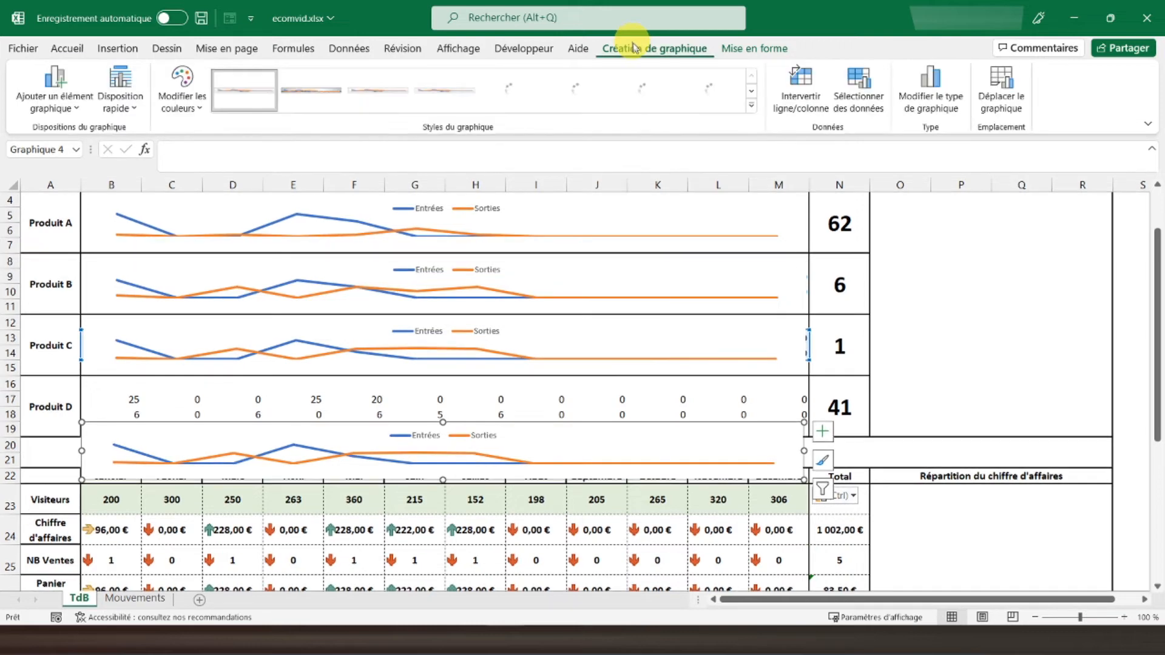
left_click(858, 97)
left_click(345, 245)
left_click_drag(442, 272, 287, 274)
key("BackSpace")
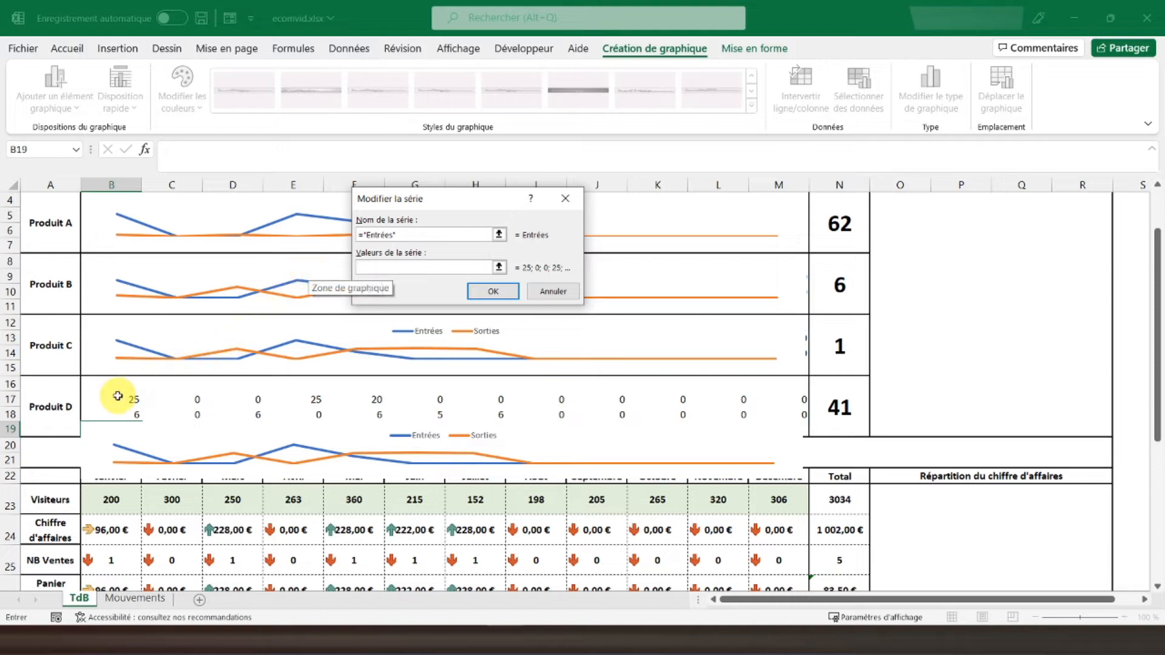
left_click_drag(115, 398, 794, 397)
left_click(485, 292)
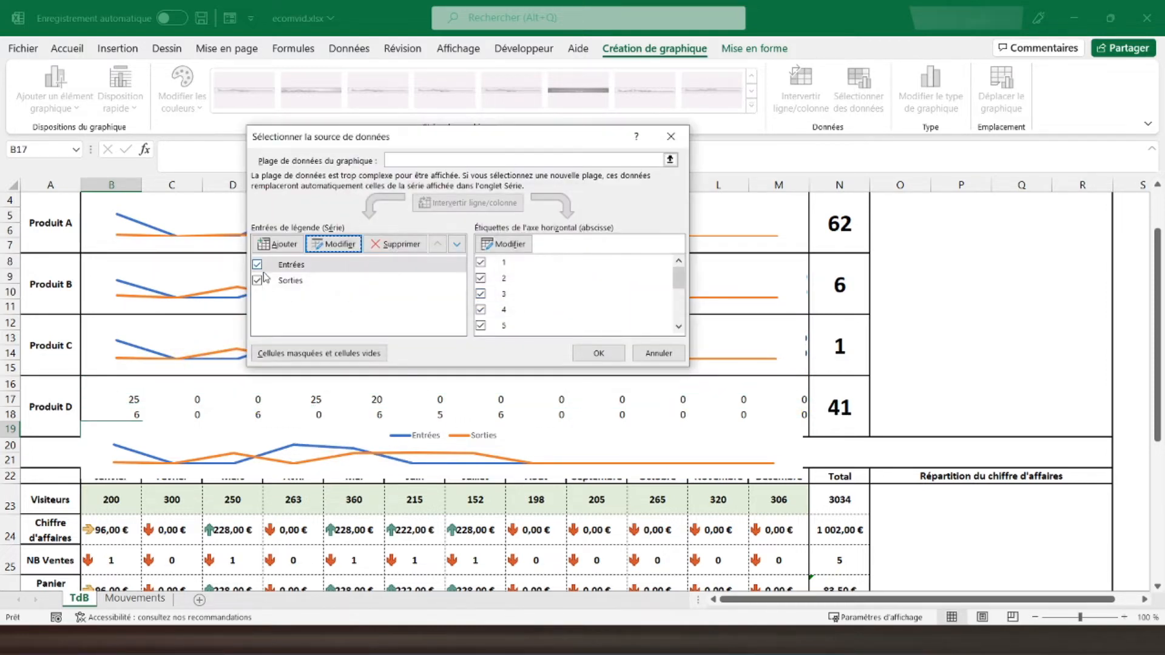
Set the chart's Sorties series values to Produit D's exits, cells B18:M18, and move the chart over the Produit D block.
left_click(284, 281)
left_click(322, 246)
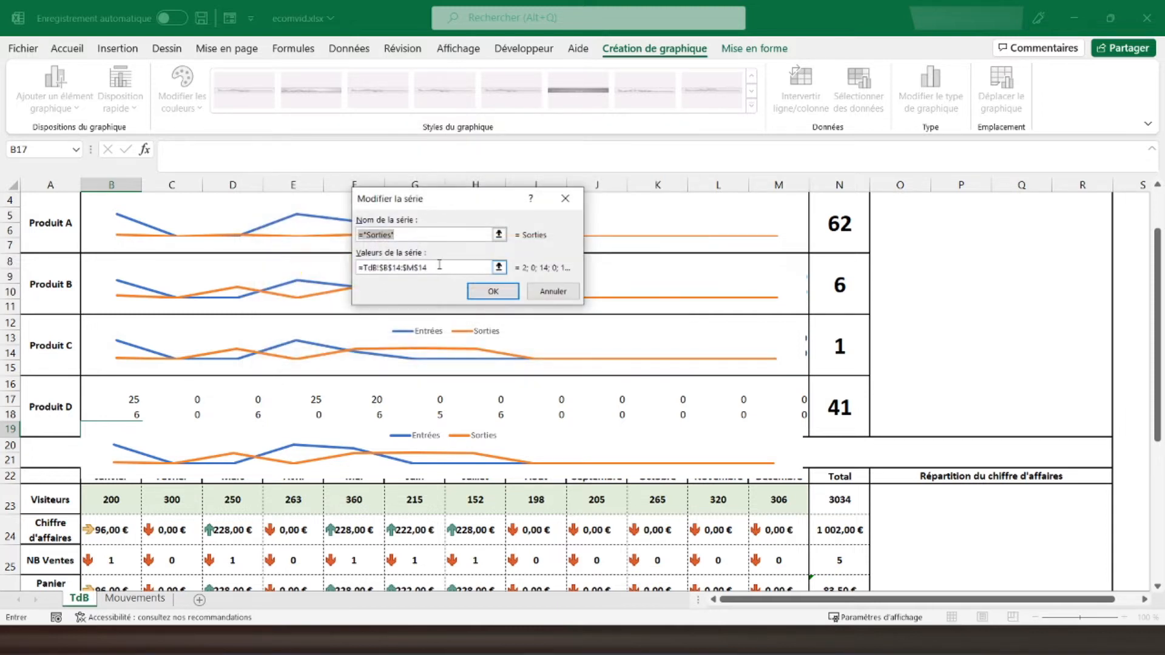
key("BackSpace")
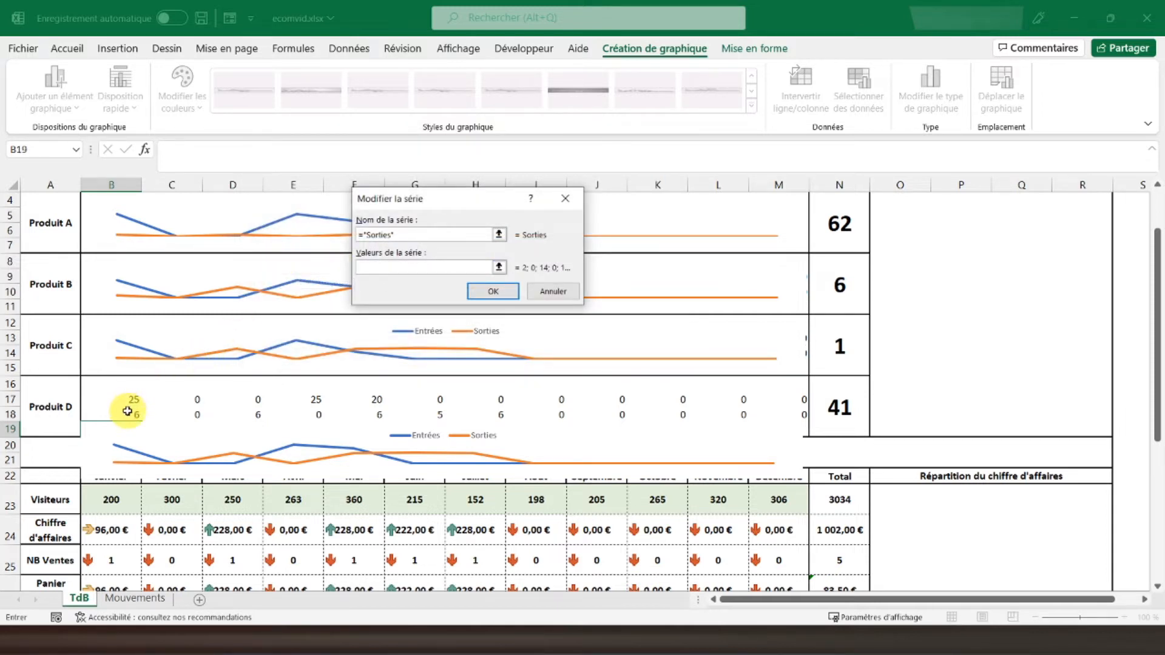
left_click_drag(122, 411, 783, 414)
left_click(485, 293)
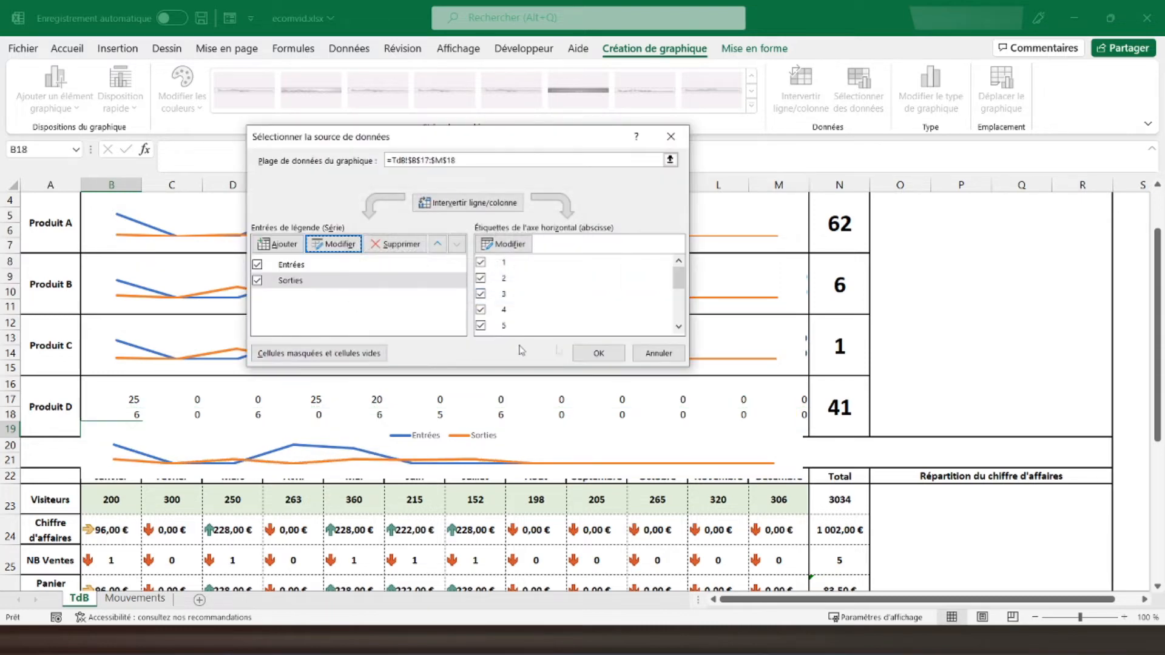
left_click(588, 354)
left_click_drag(82, 437, 83, 391)
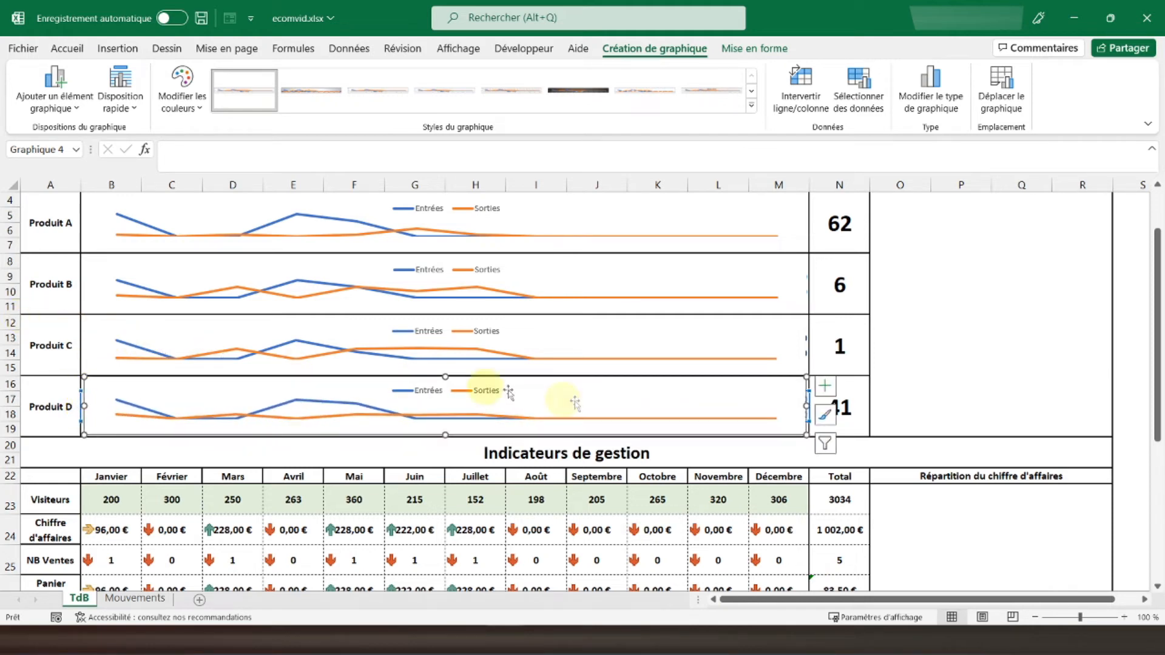
left_click(839, 341)
scroll(842, 339, "up", 1)
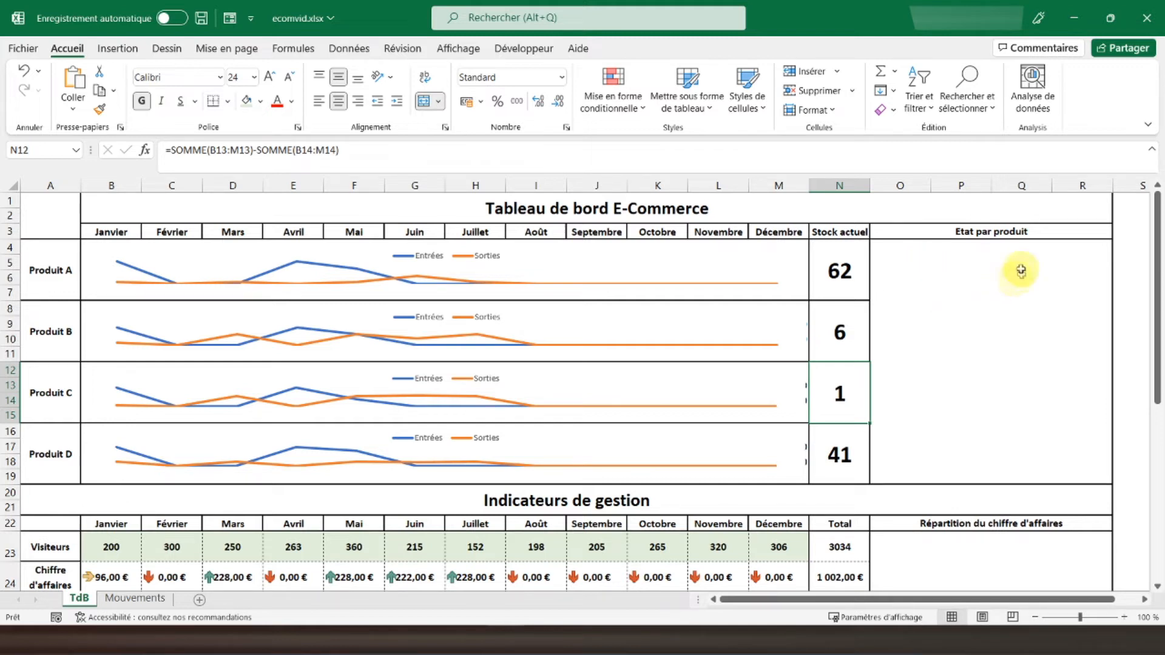
left_click_drag(850, 258, 837, 447)
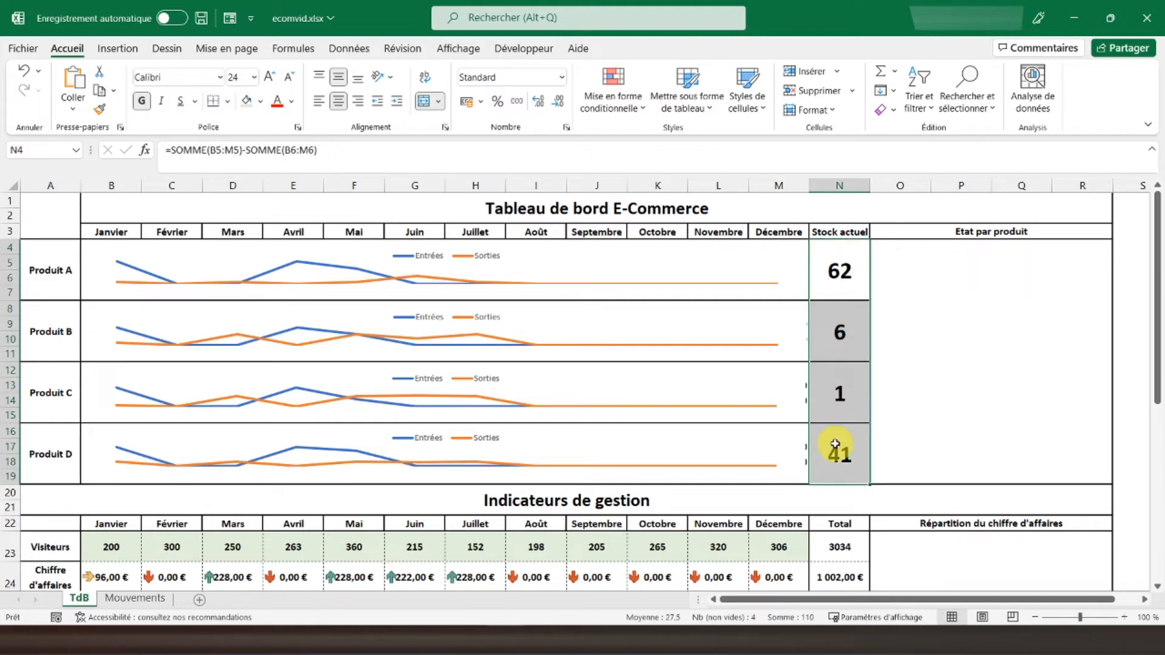
left_click(116, 48)
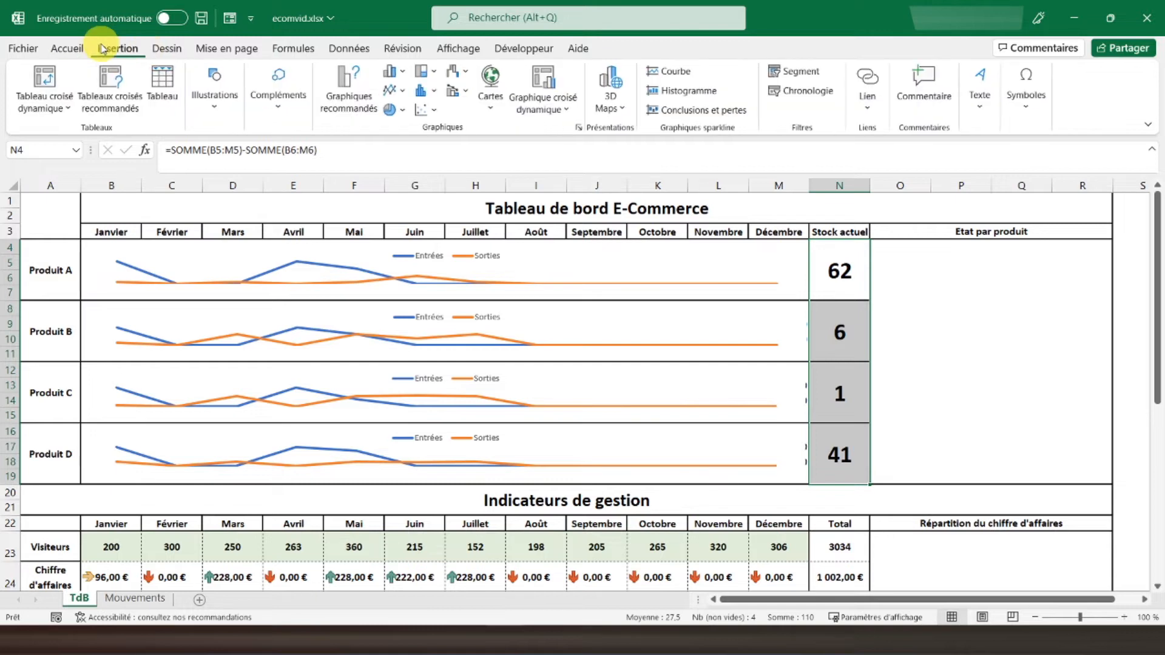
left_click(393, 74)
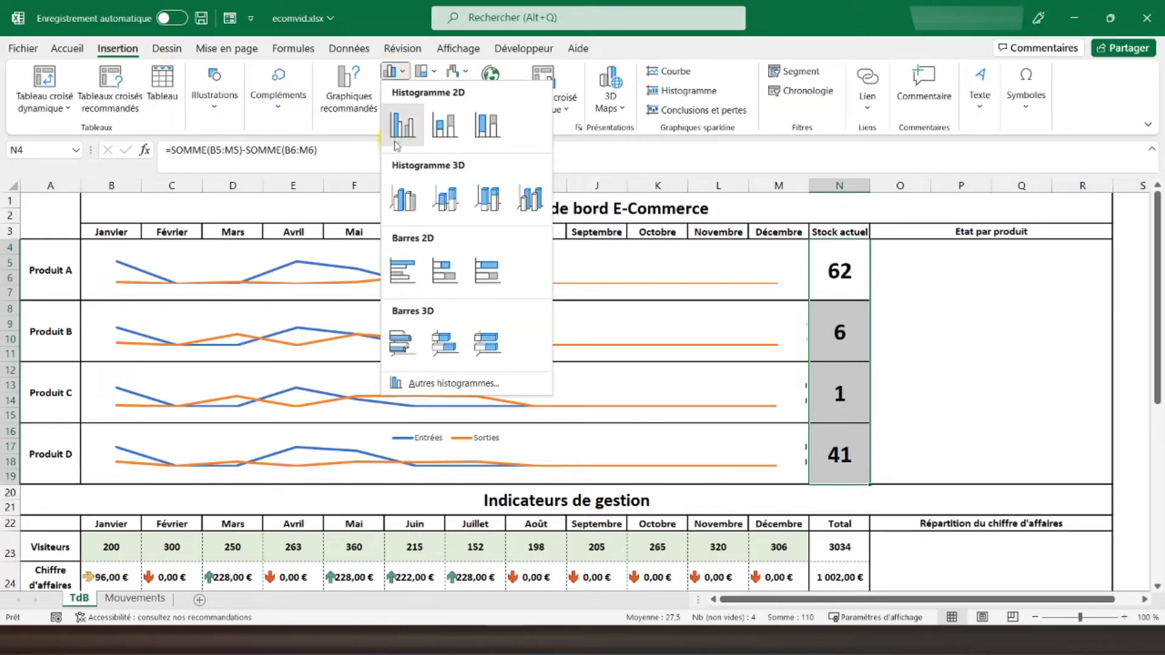
left_click(401, 271)
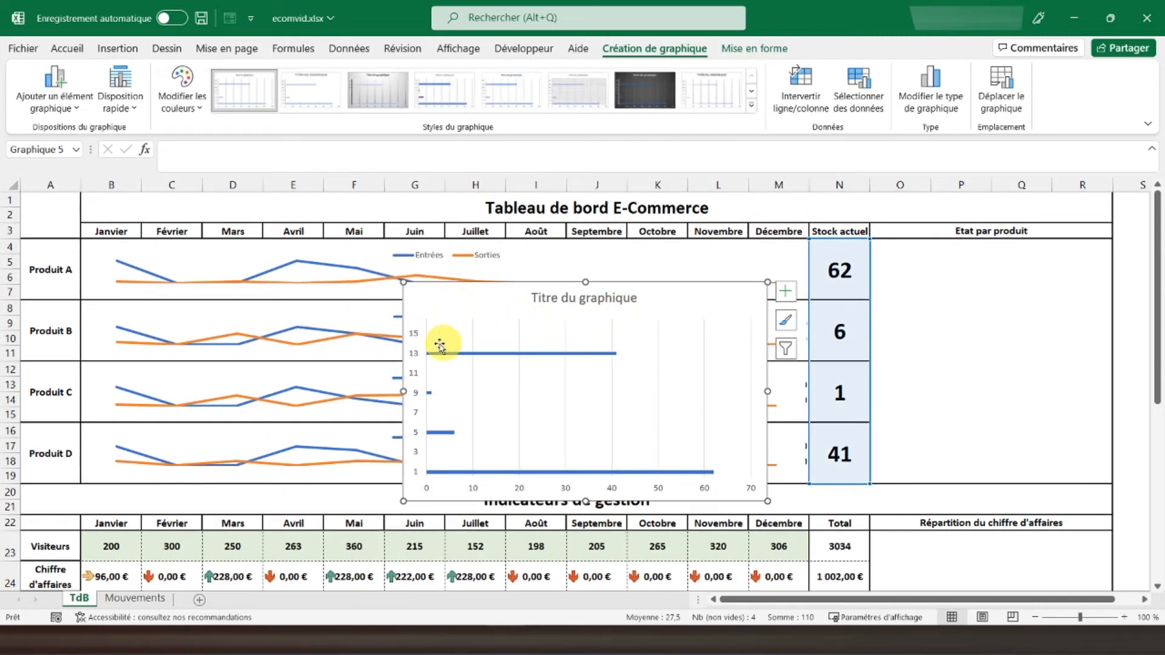
left_click(785, 292)
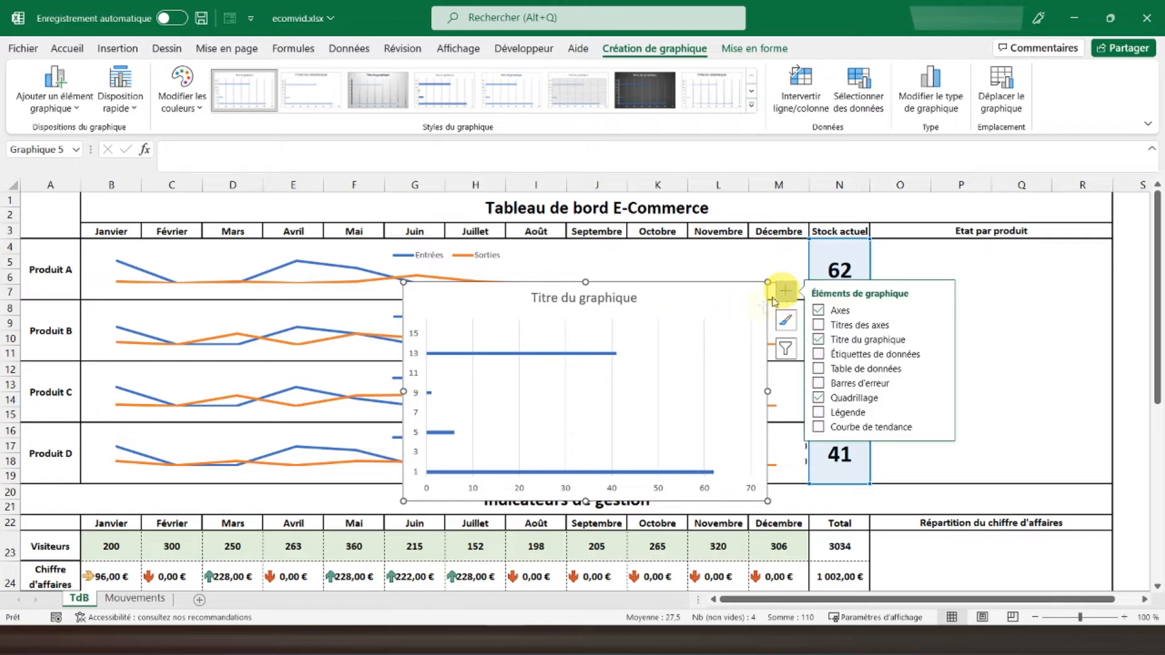
left_click(1030, 266)
left_click(669, 282)
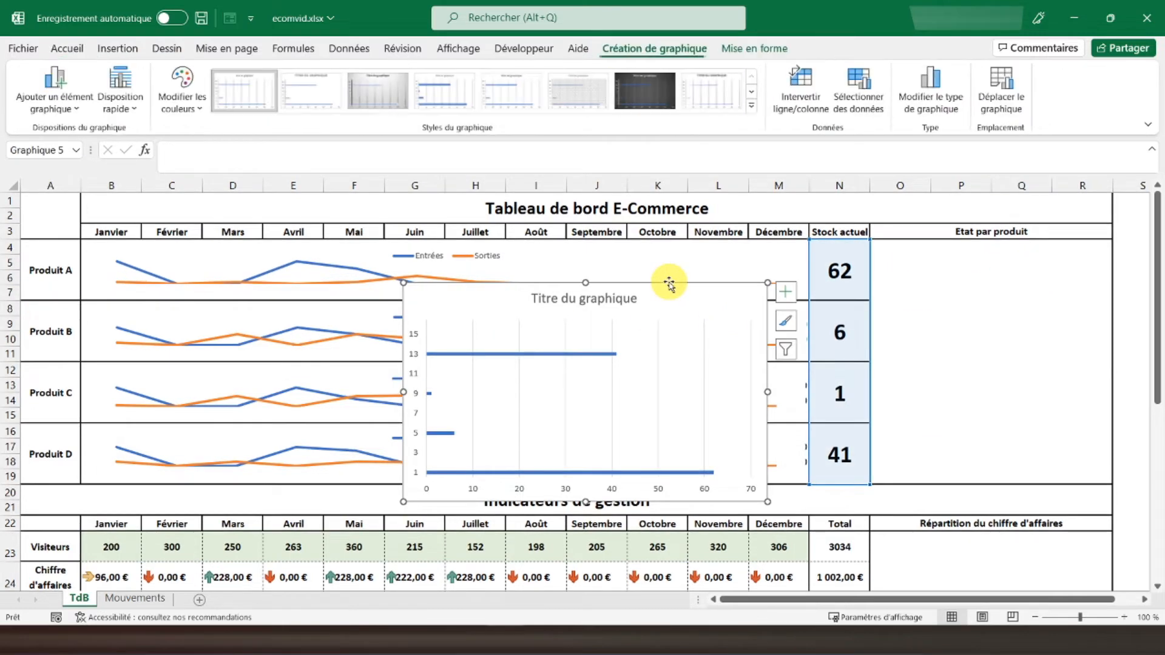
key("Delete")
Link helper cells O8 and O9 to the current stock of Produit A and Produit B with =N4 and =N8.
left_click(922, 303)
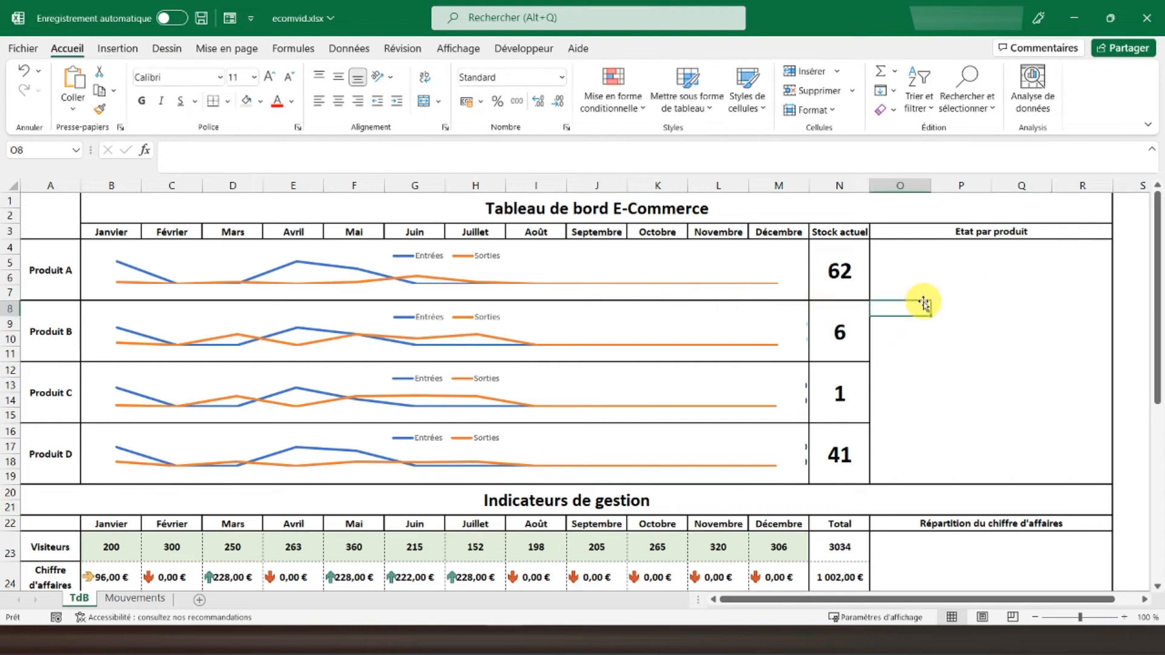
type("=")
left_click(829, 267)
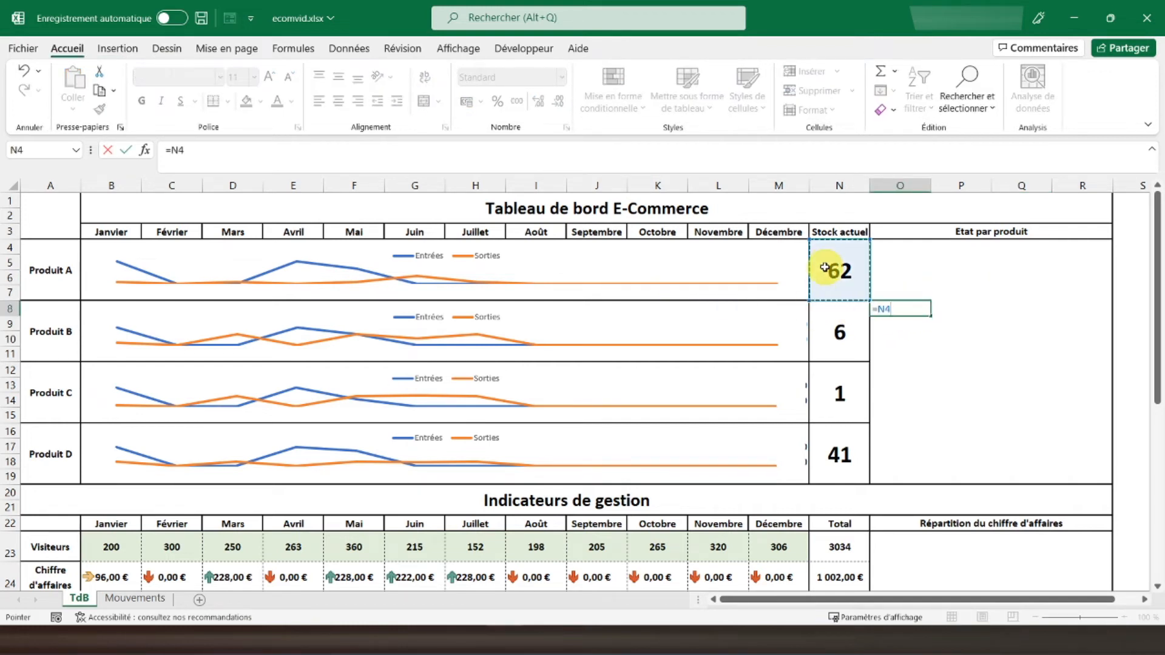
key("Return")
left_click(842, 323)
left_click(917, 323)
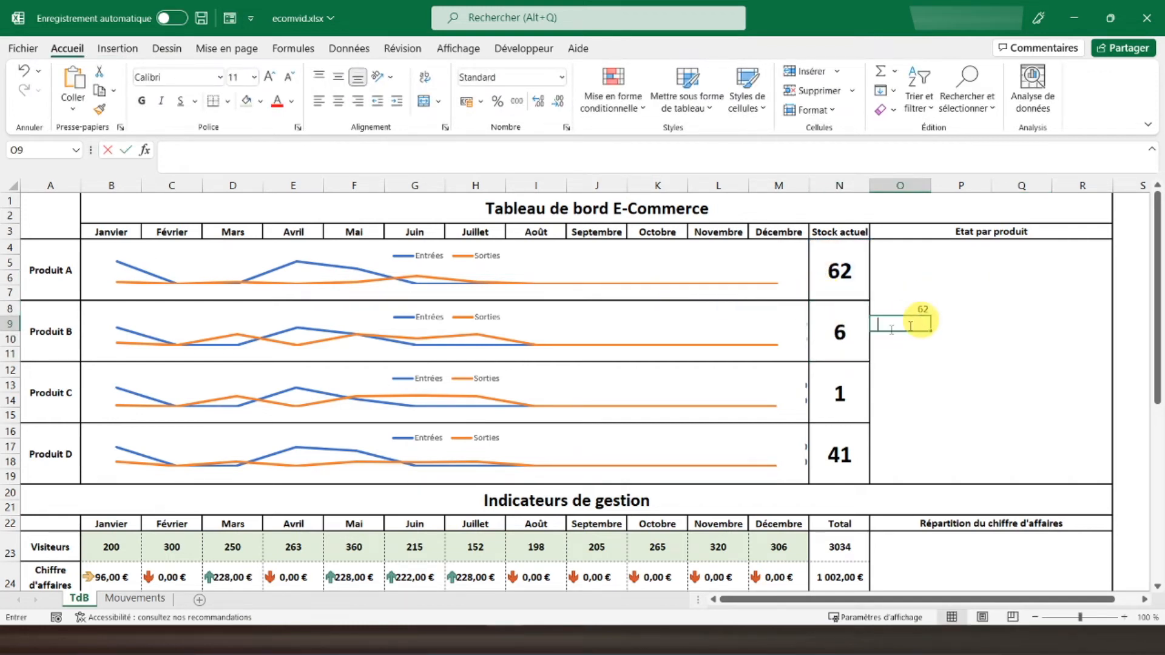
type("=")
left_click(813, 326)
key("Return")
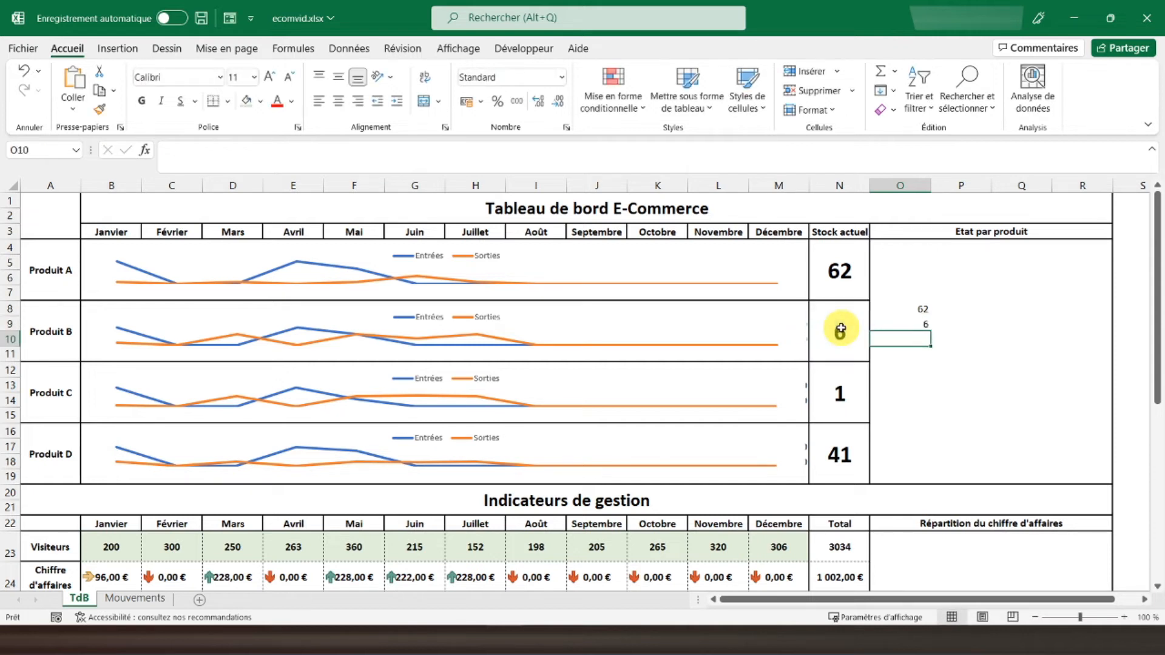
Link helper cells O10 and O11 to the current stock of Produit C and Produit D with =N12 and =N16.
type("=")
left_click(852, 387)
key("Return")
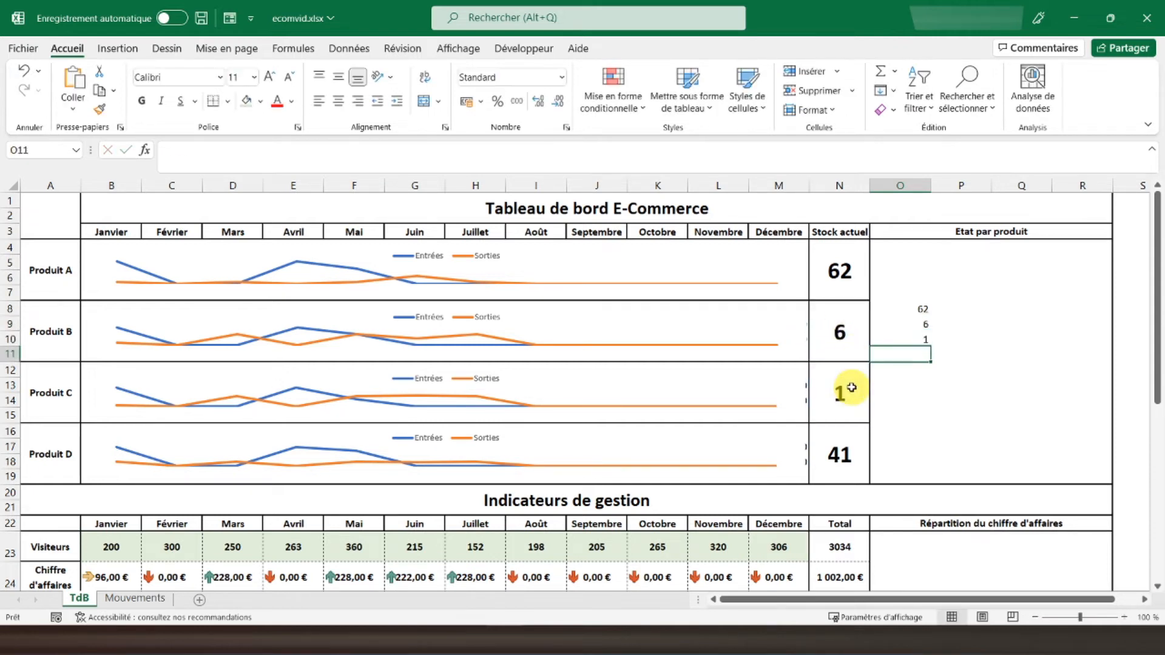
type("=")
left_click(843, 446)
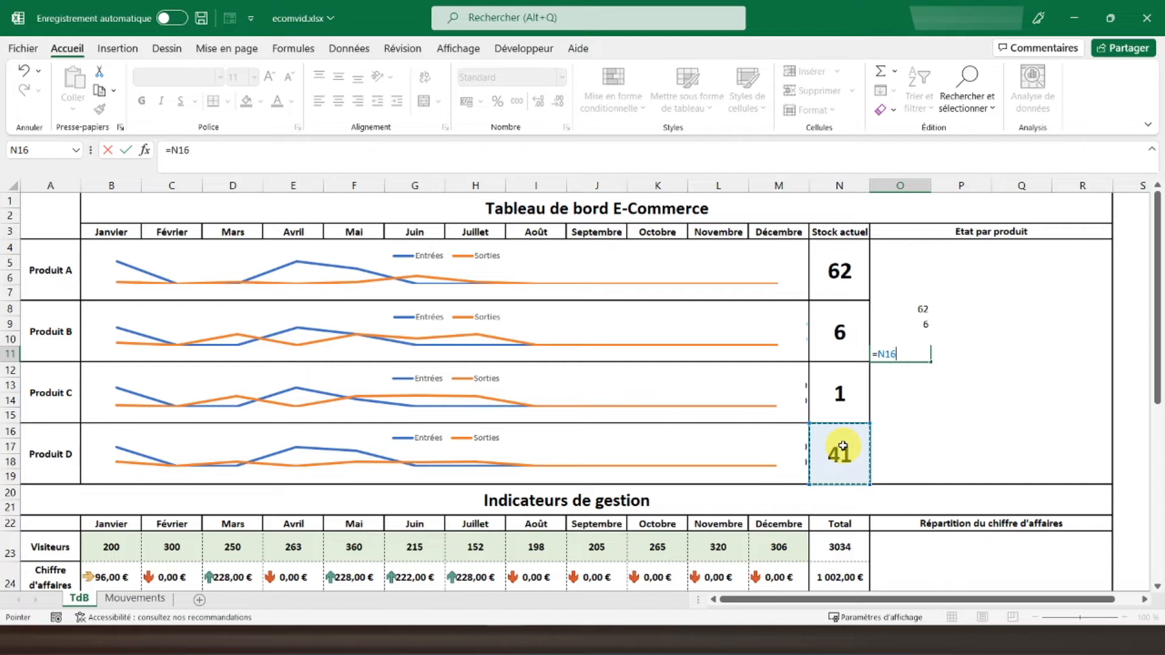
key("Return")
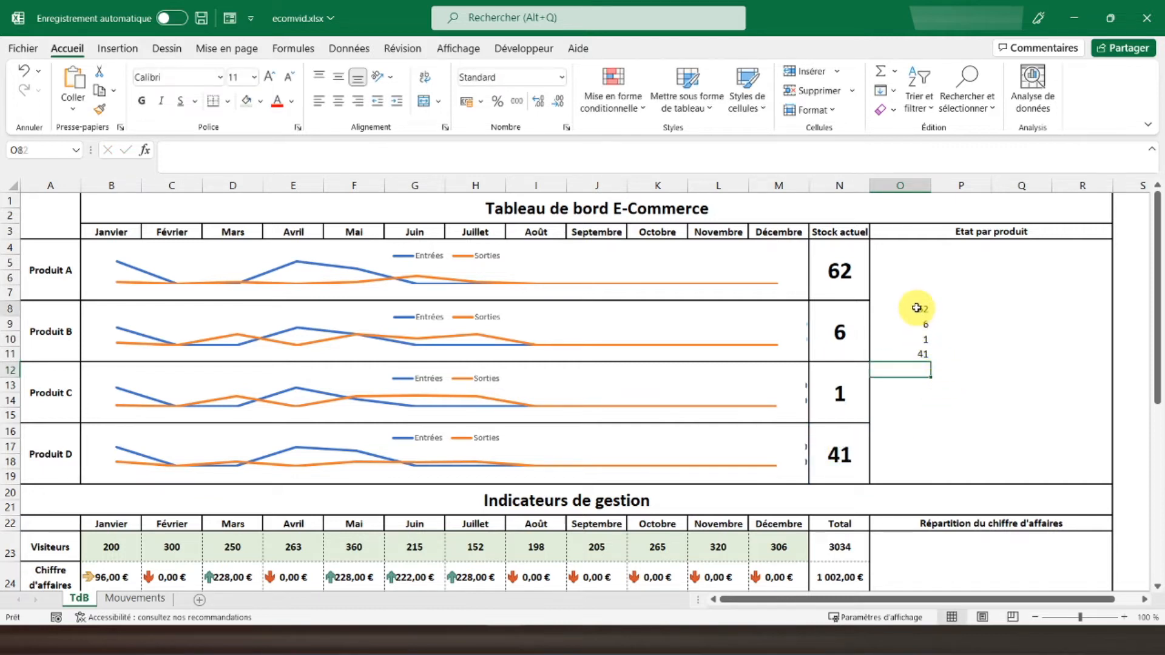
Insert a 2D clustered bar chart from the helper stock values in O8:O11.
left_click_drag(916, 308, 917, 354)
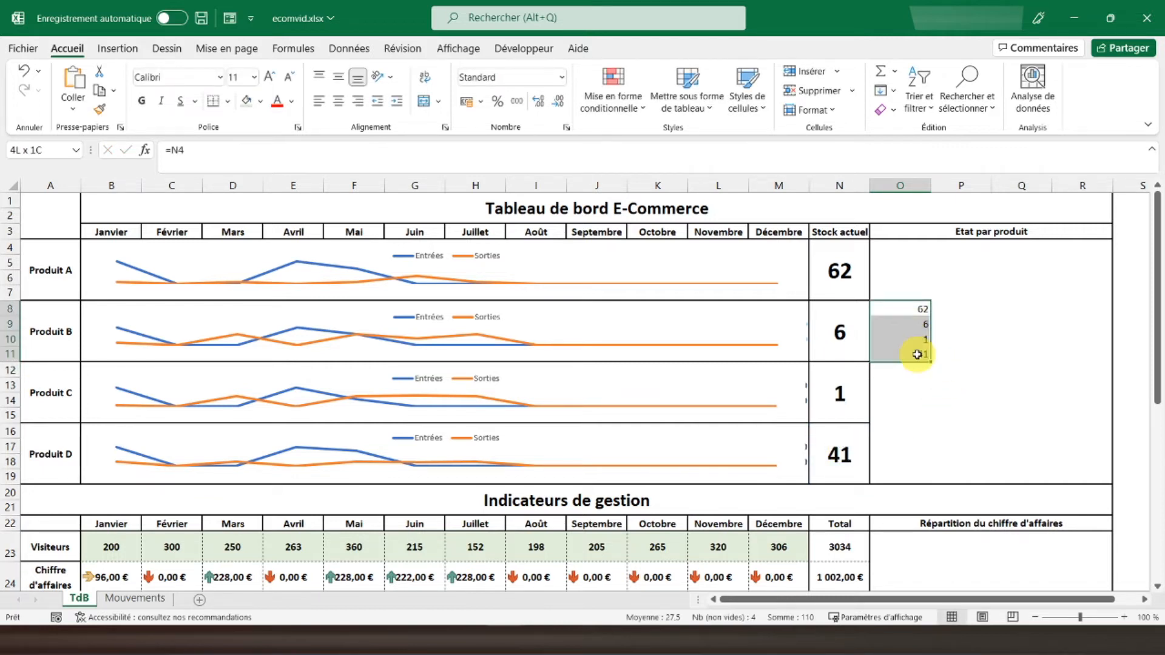
left_click(115, 50)
left_click(393, 73)
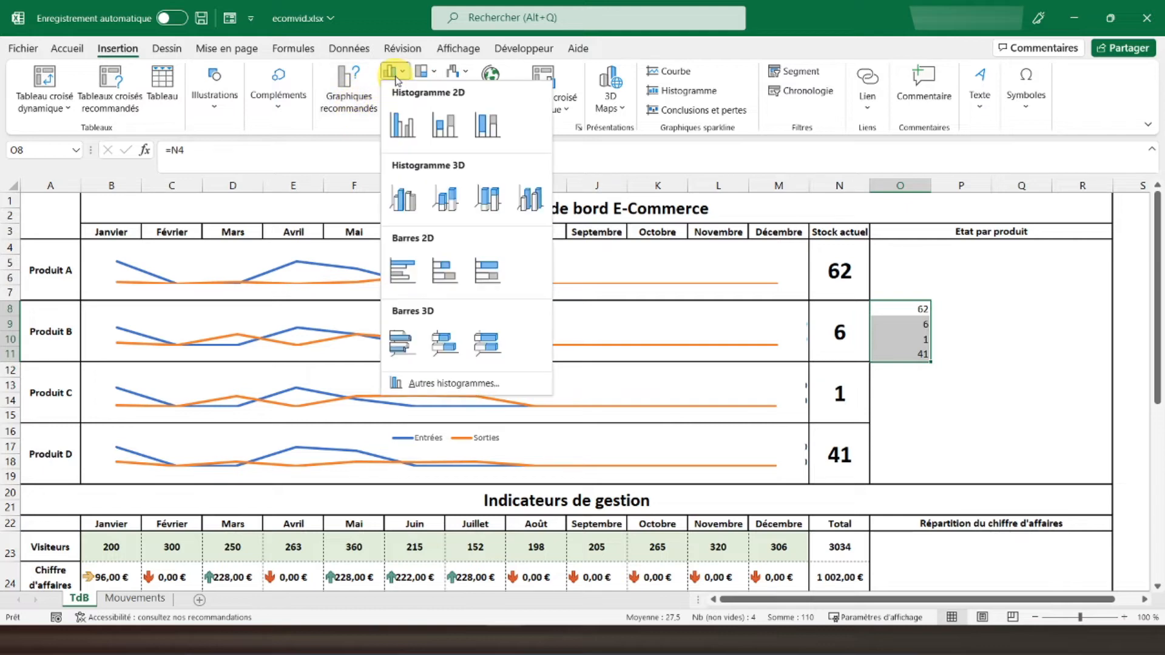
left_click(402, 270)
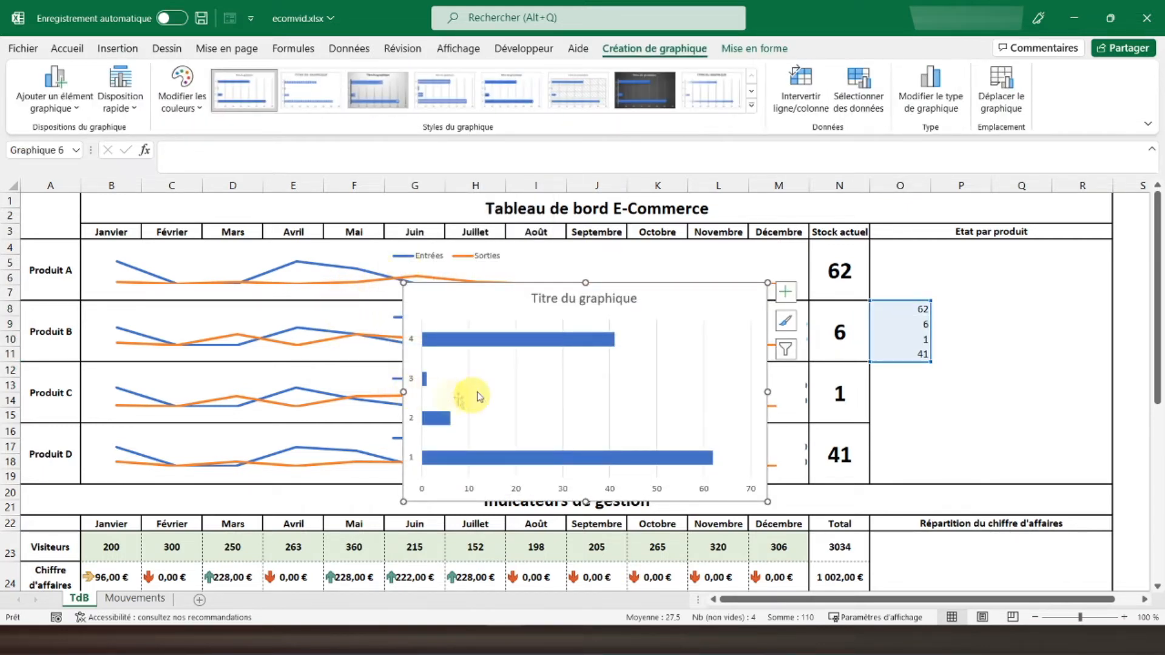
Remove the chart title, the axes and the gridlines from the current-stock bar chart.
left_click(789, 292)
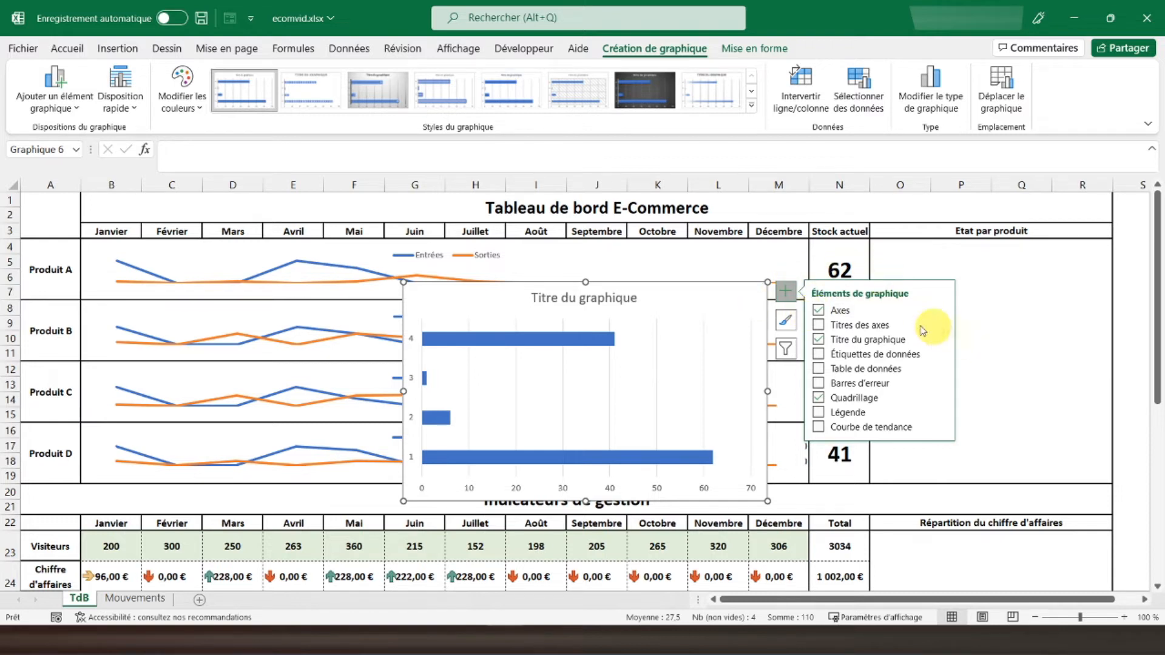
left_click(820, 340)
left_click(819, 311)
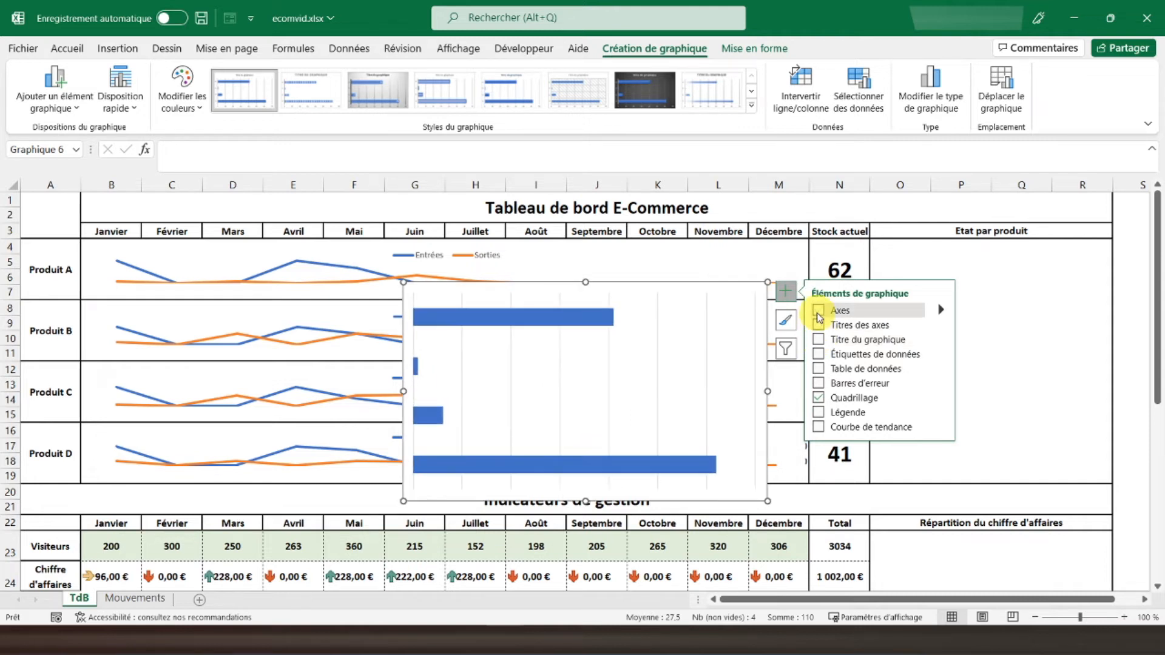
left_click(818, 398)
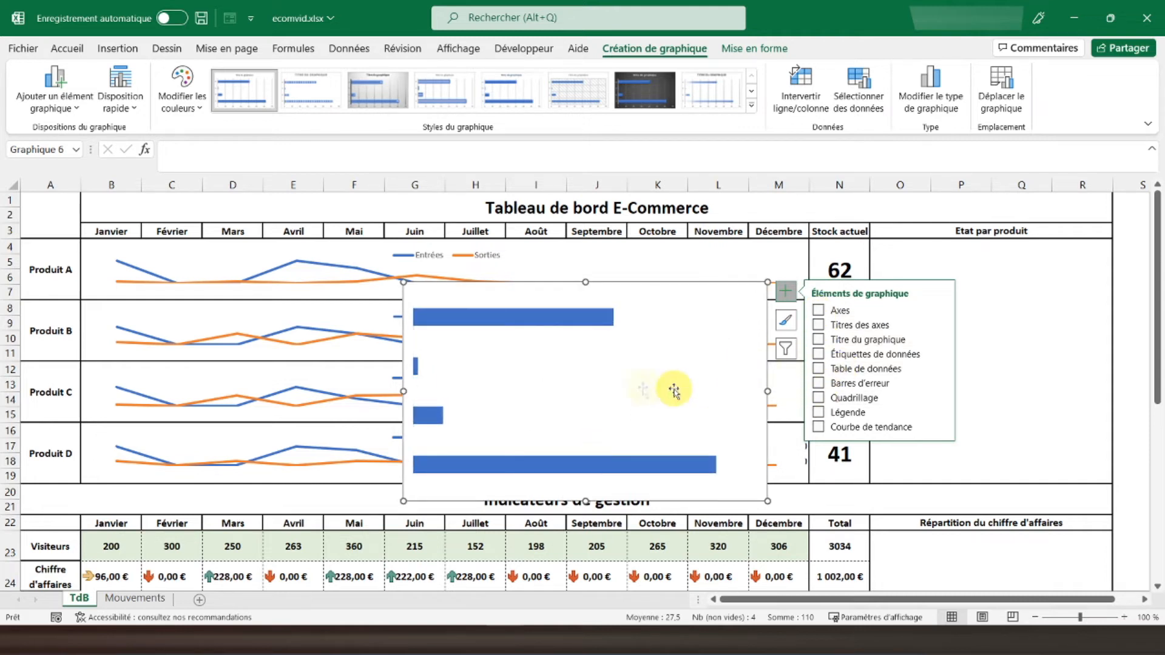
Set the gap width of the bar series to 10 % so the bars thicken.
left_click(485, 319)
double_click(502, 341)
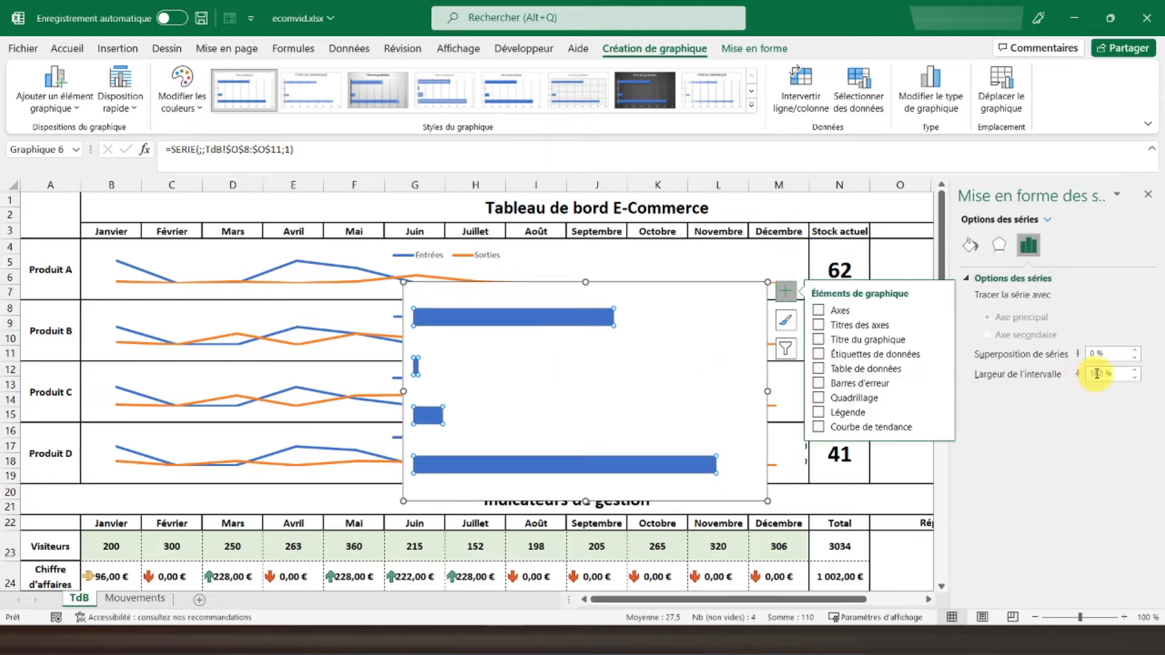
left_click_drag(1103, 370, 1072, 381)
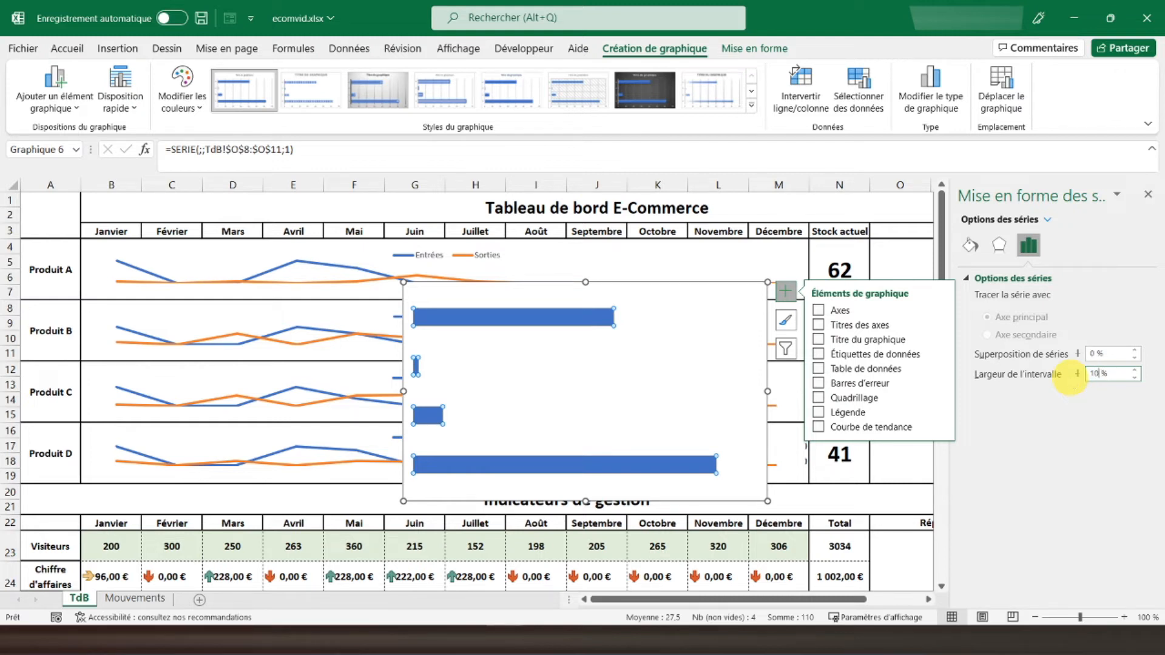
key("Return")
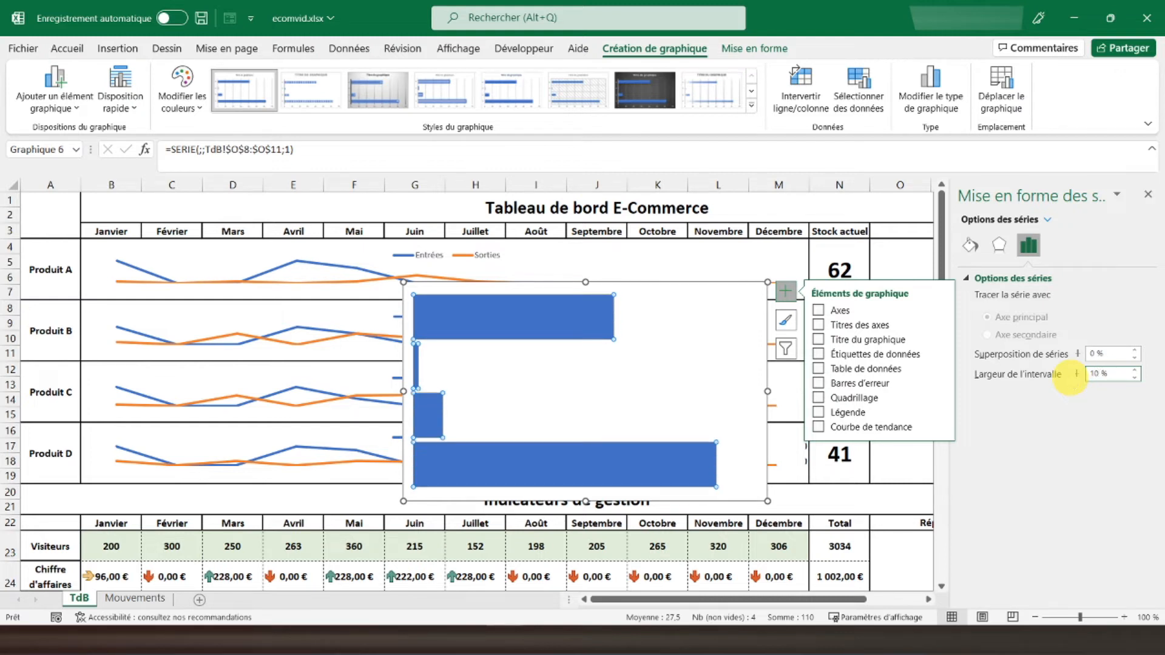
left_click(1148, 195)
Make the bar chart narrower and taller, and place it over the August to November columns, clear of the helper cells.
left_click_drag(704, 290, 1033, 235)
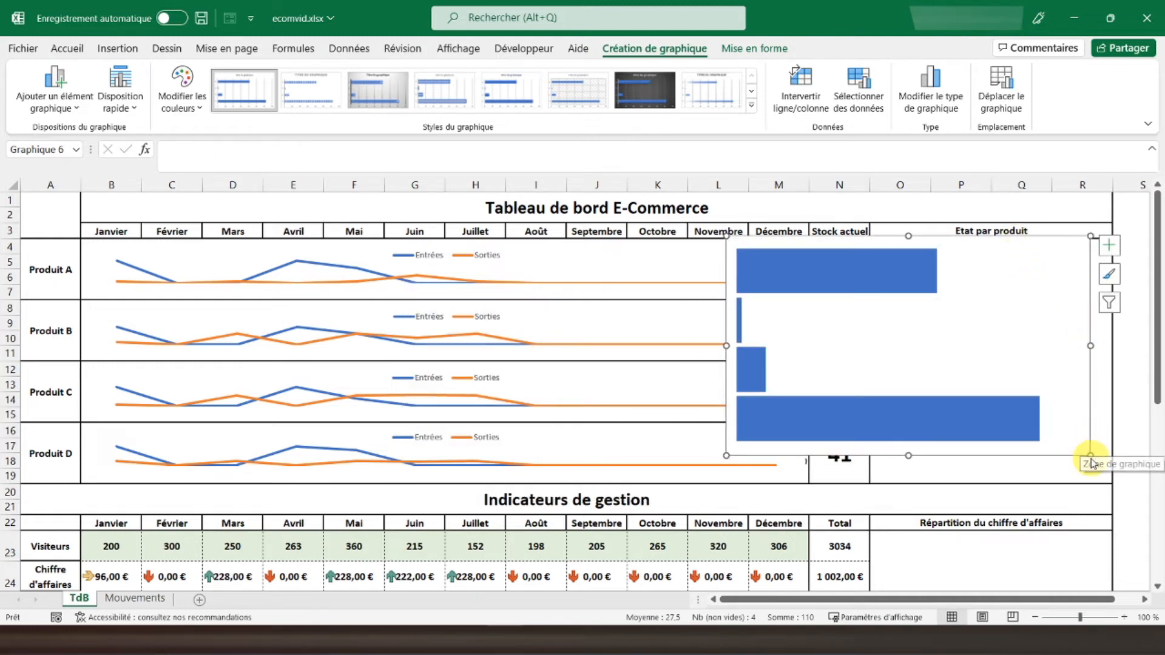
left_click_drag(1091, 454, 939, 493)
left_click_drag(874, 238, 684, 261)
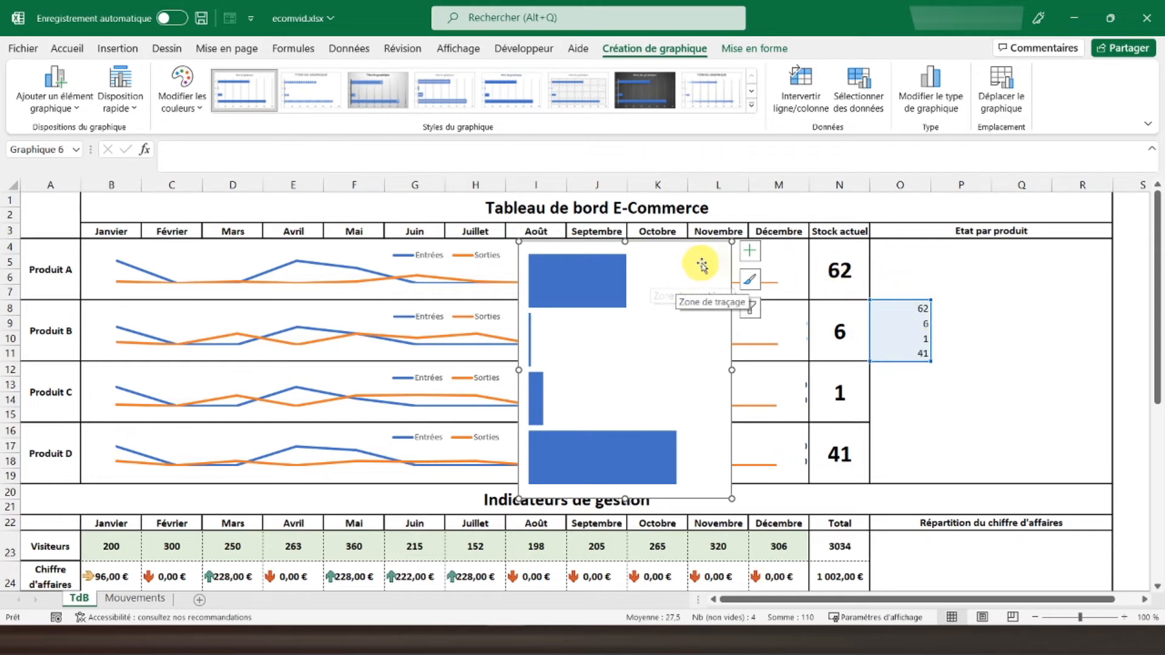
Show the bar chart's axes to put the vertical axis categories in reverse order, and hide the axes again.
left_click(745, 253)
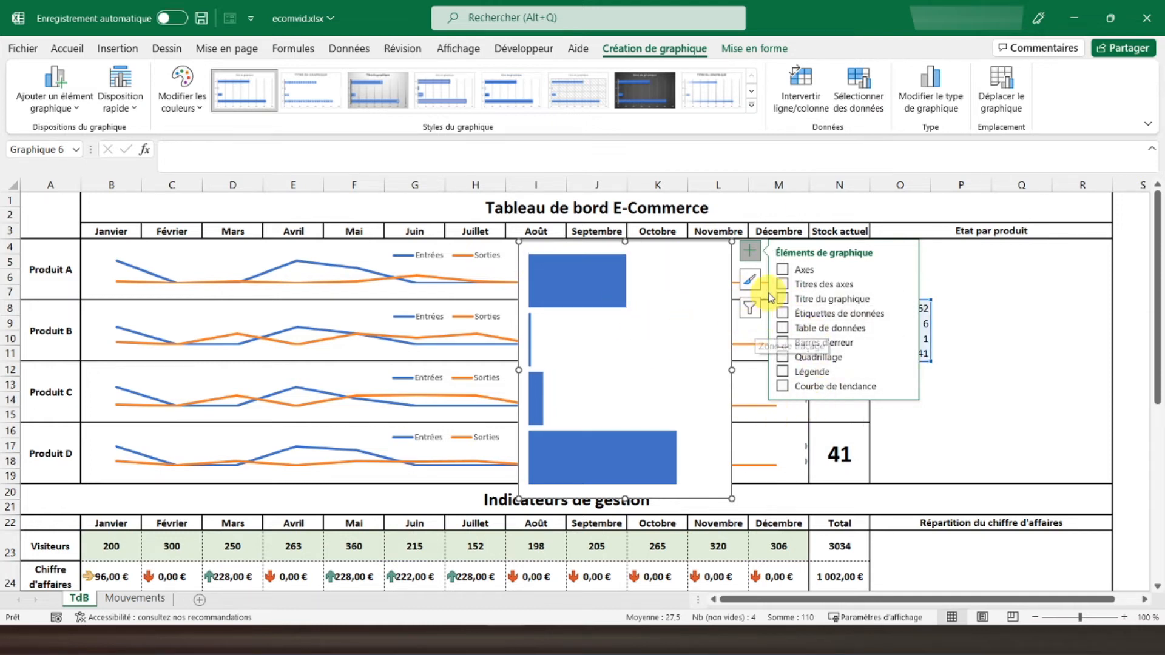
left_click(784, 320)
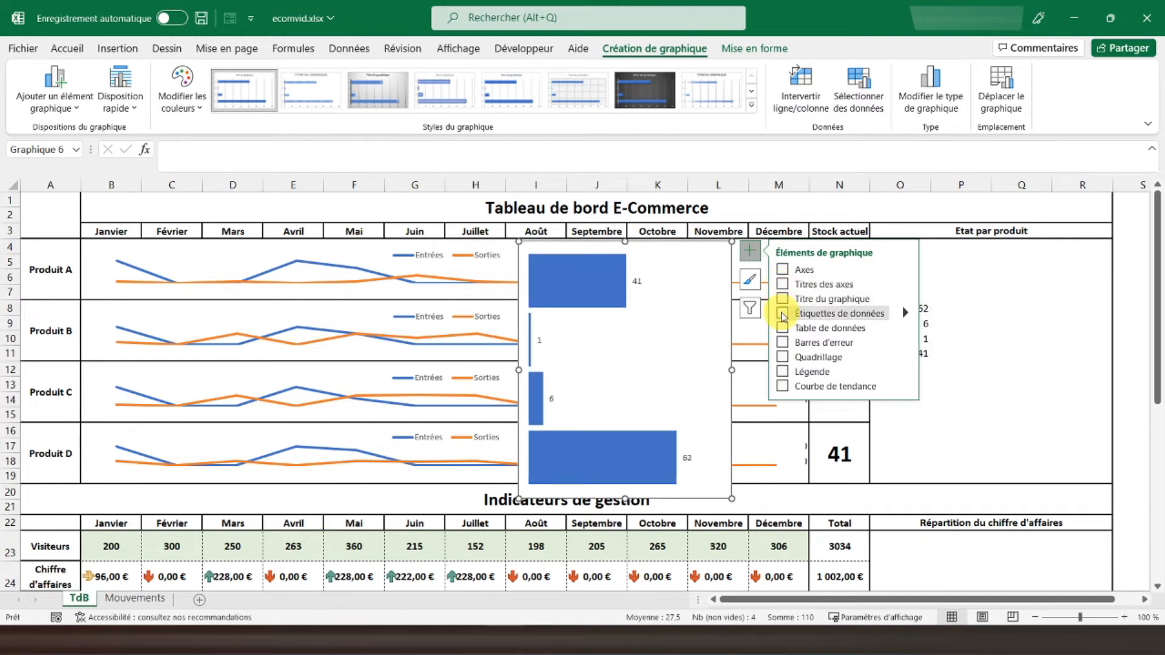
left_click(785, 275)
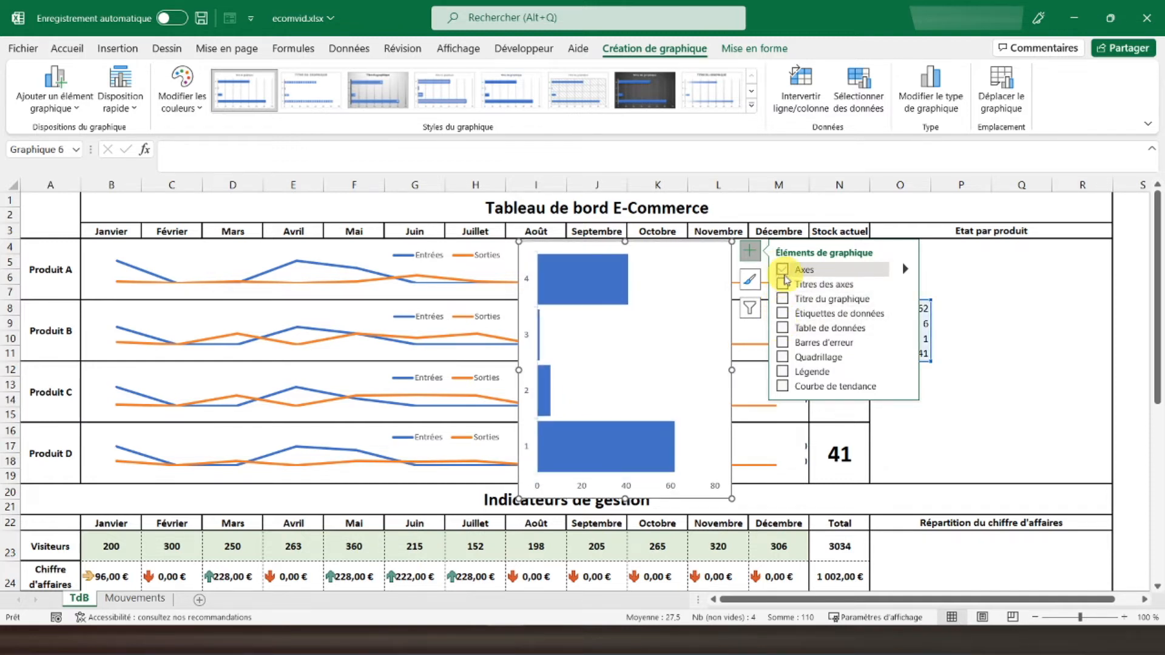
left_click(527, 336)
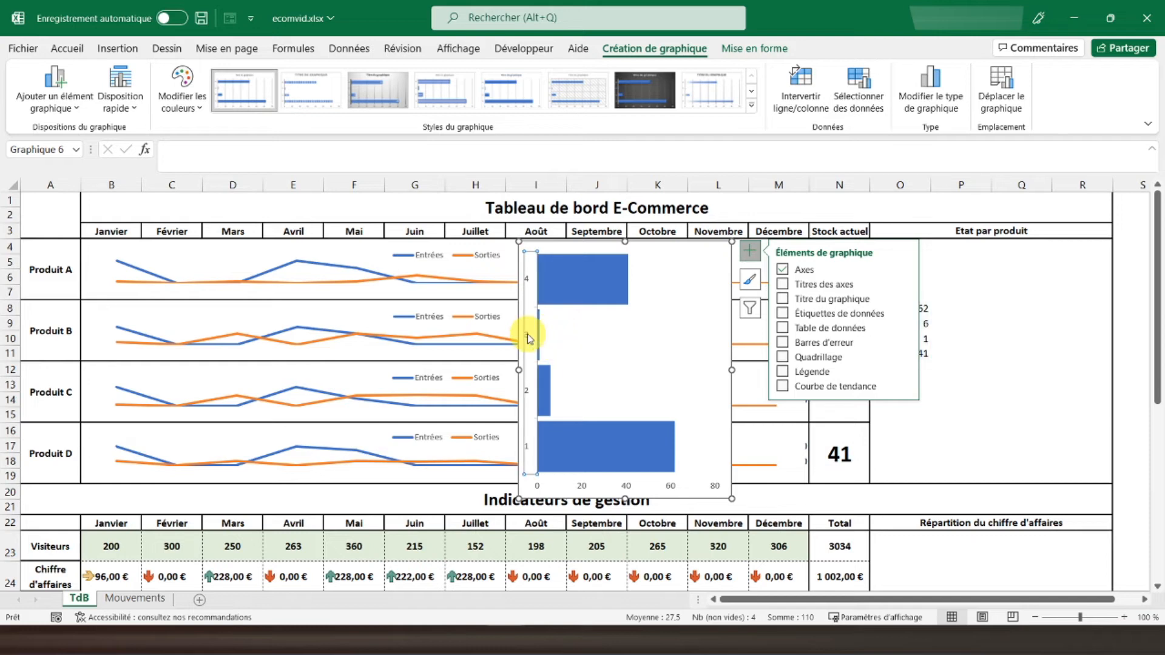
double_click(526, 334)
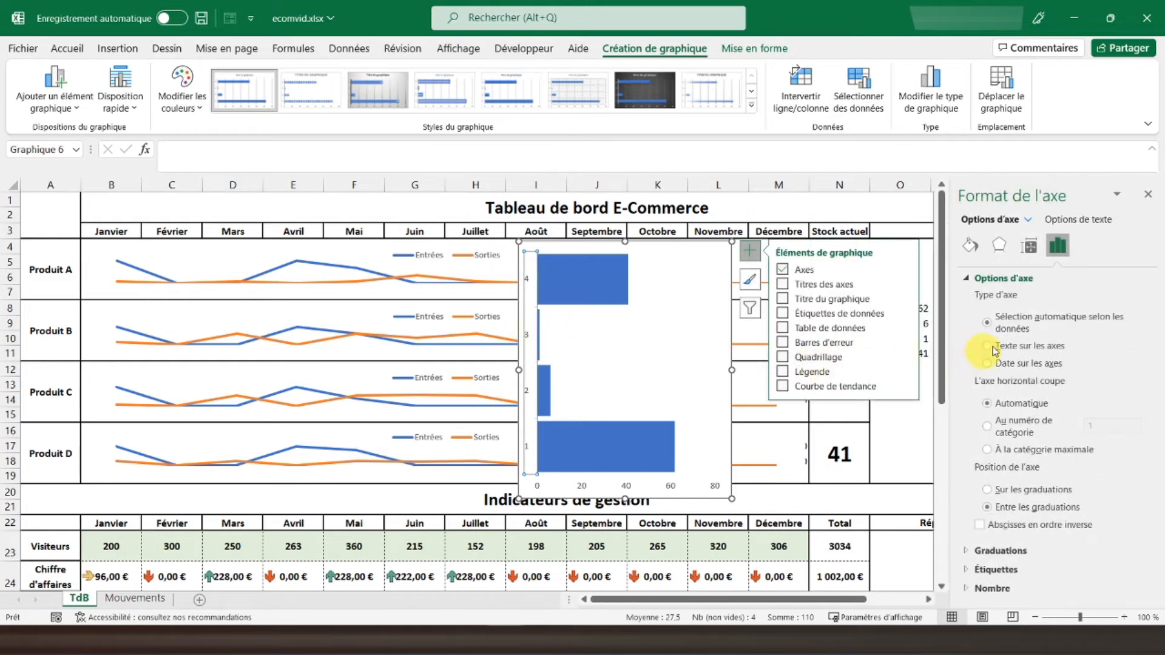
left_click(983, 304)
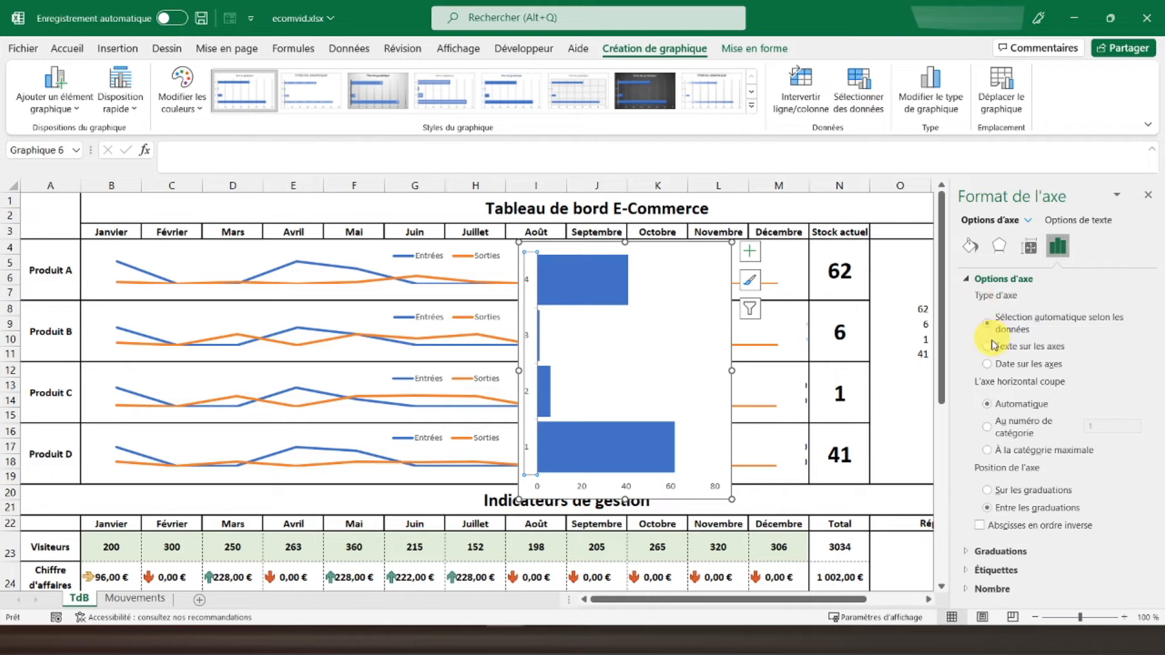
left_click(980, 526)
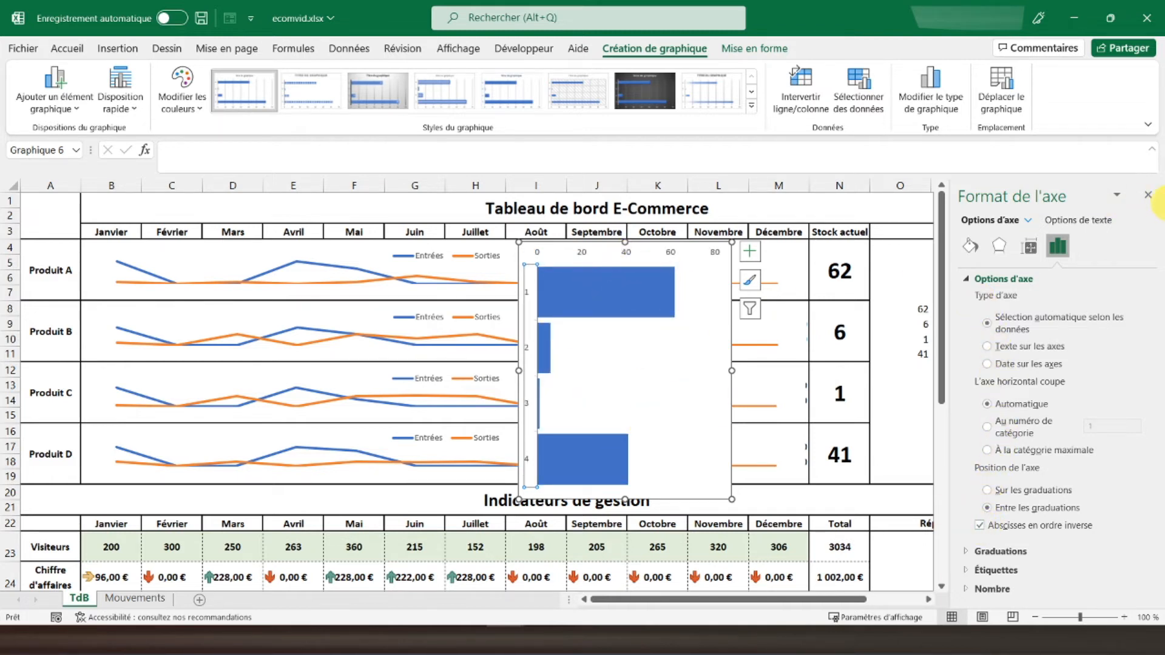
left_click(1148, 195)
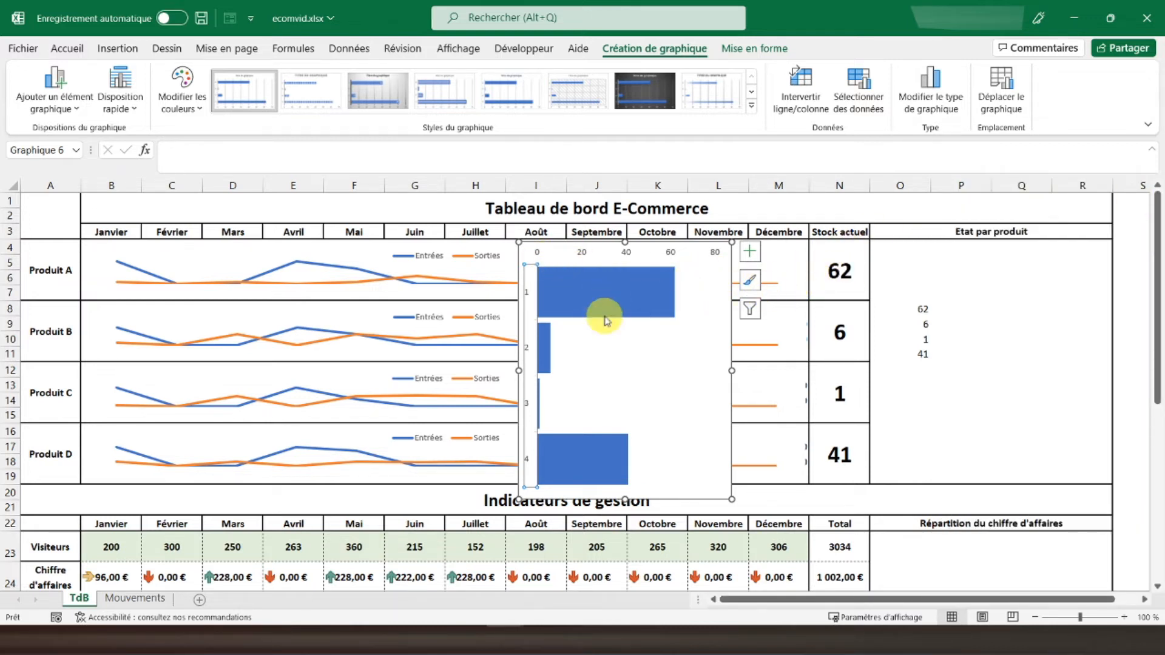
left_click(750, 251)
left_click(782, 270)
Fit the bar chart into the Etat par produit block, rows 4 to 19, and stretch its plot area to the full chart height.
left_click_drag(564, 246, 920, 245)
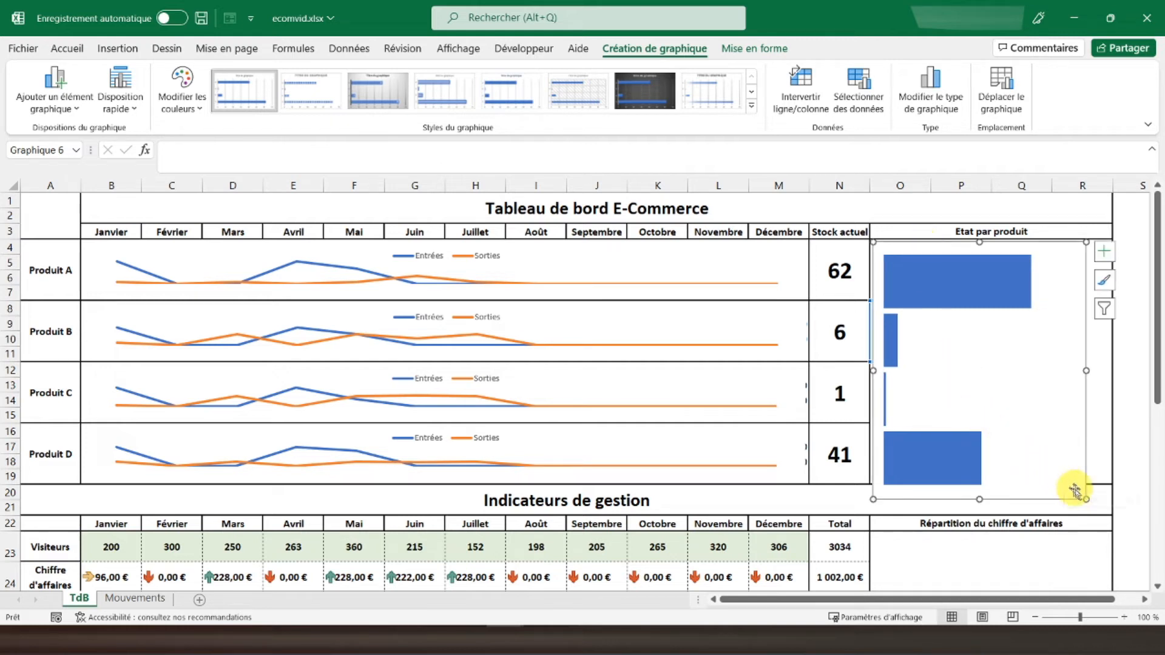
left_click_drag(1083, 497, 1107, 482)
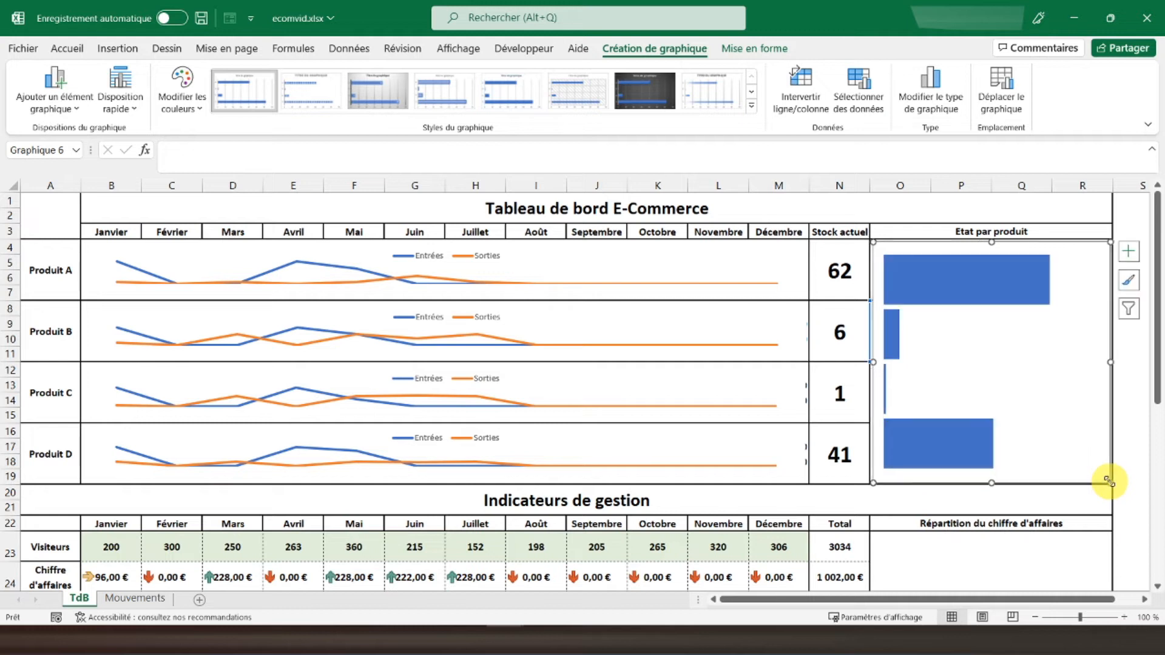
left_click(970, 326)
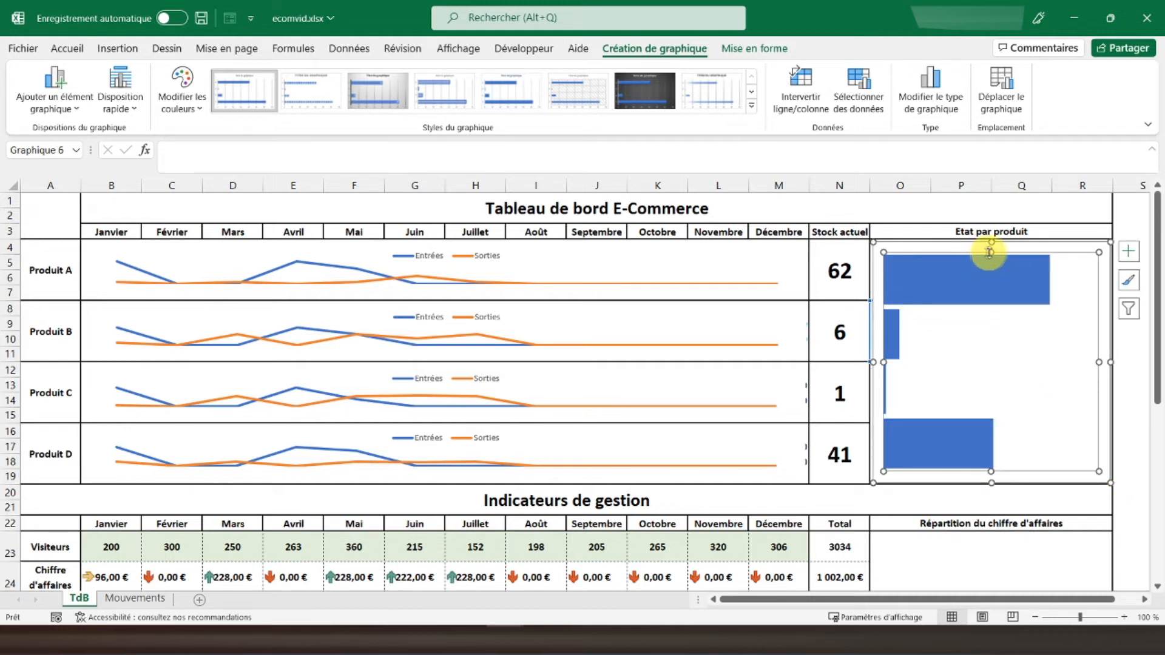
left_click_drag(990, 250, 991, 242)
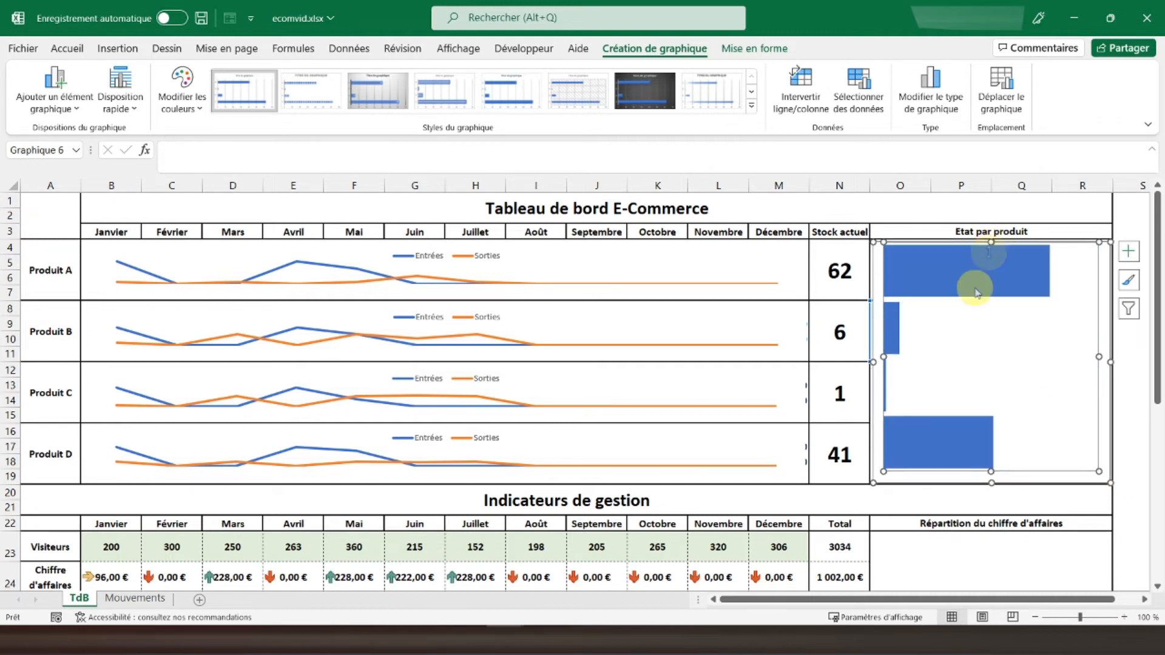
left_click_drag(990, 469, 991, 481)
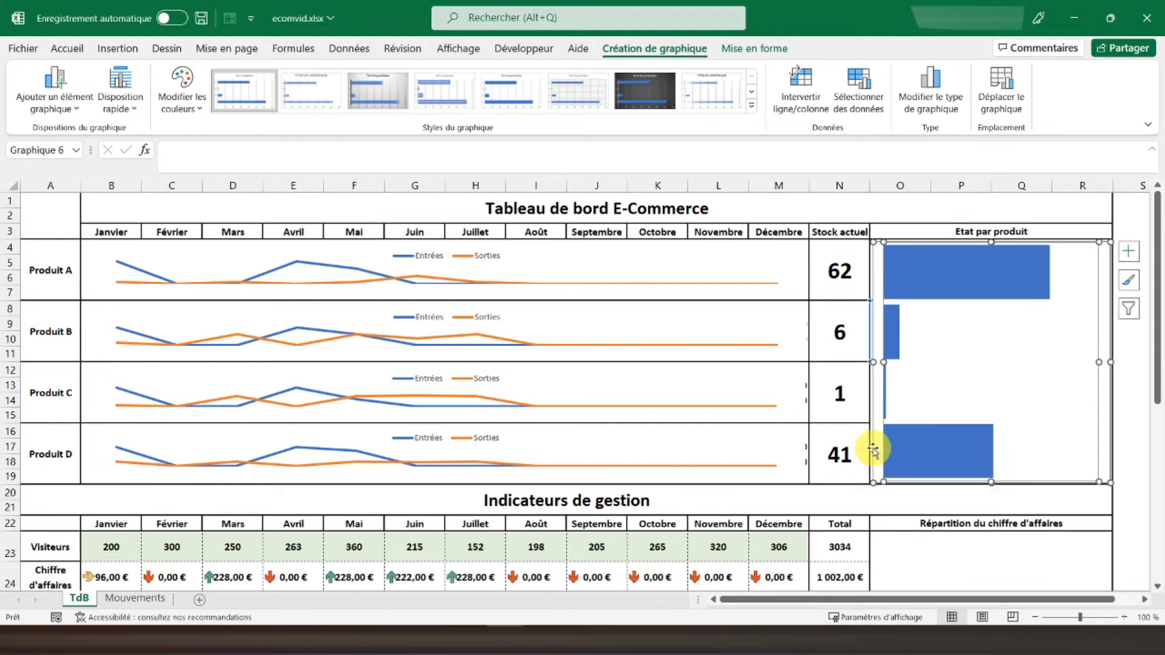
Remove the outline around the chart area of the current-stock bar chart.
right_click(876, 447)
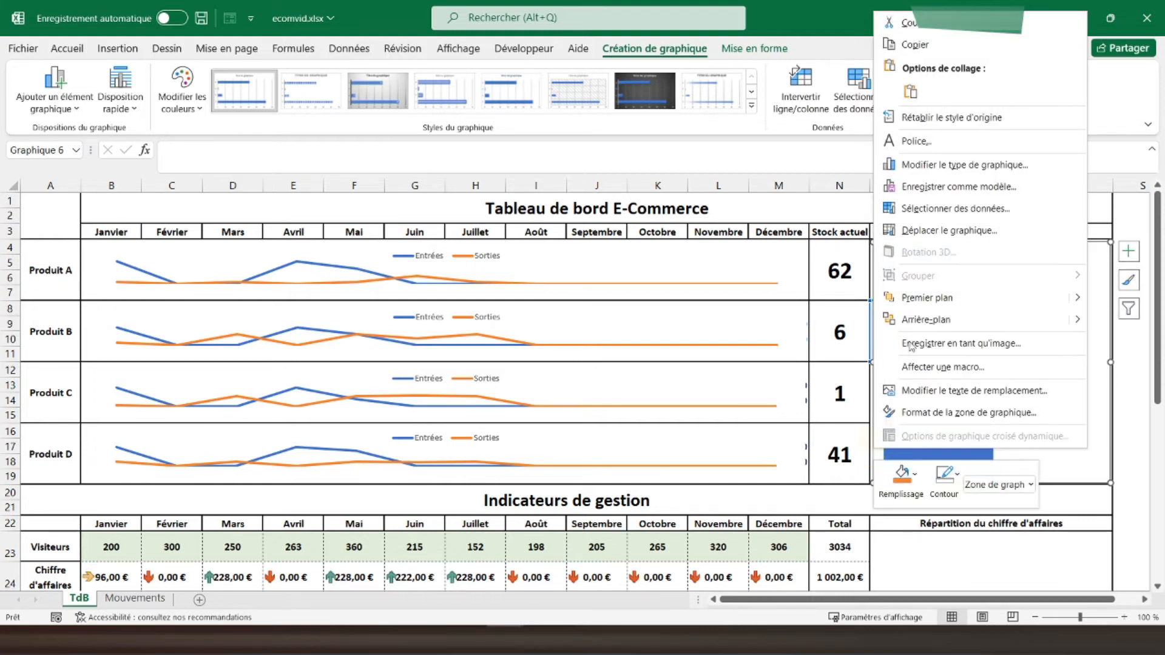
left_click(944, 477)
left_click(979, 364)
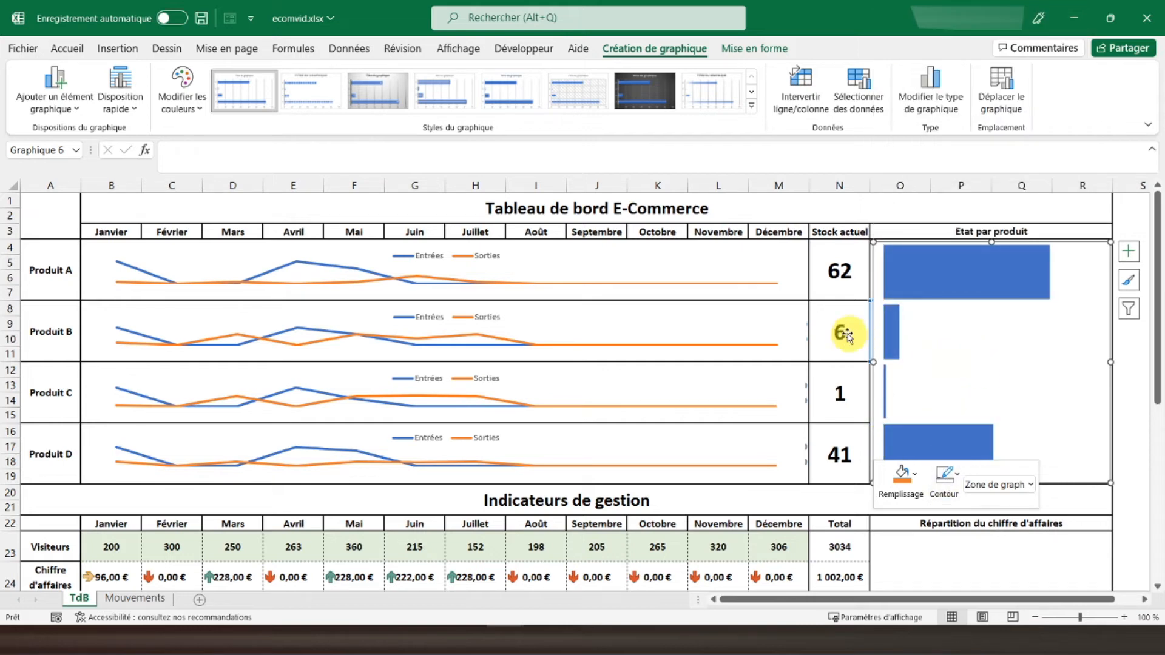
left_click(838, 270)
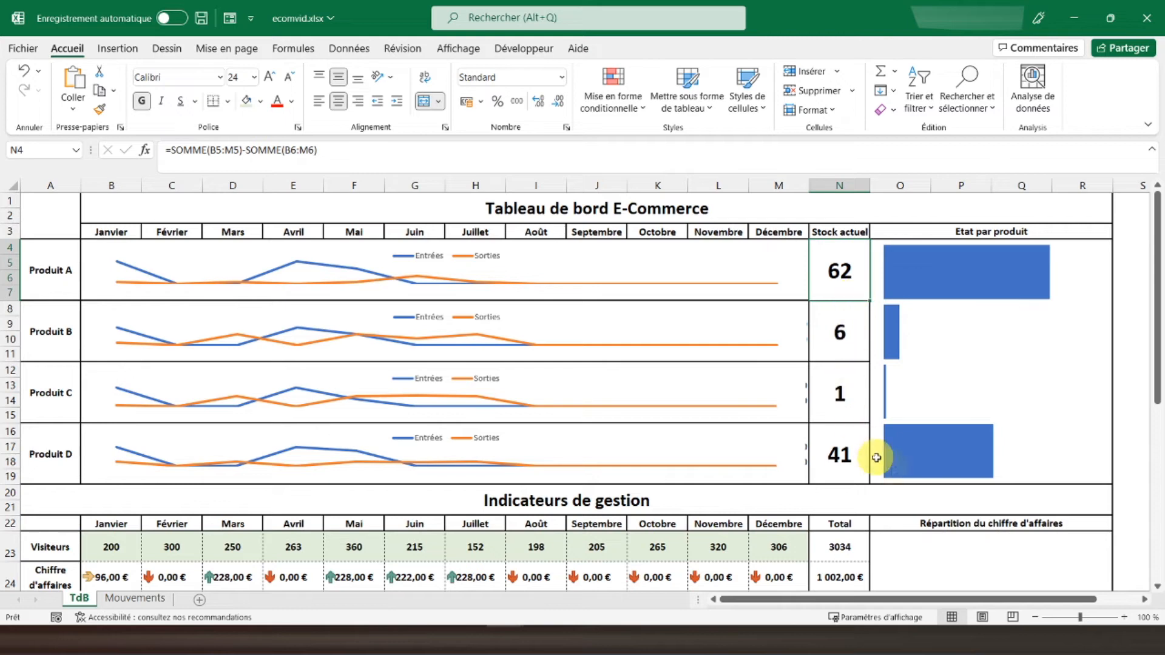
left_click(844, 338)
Enter the label Produit A in cell P25 under Répartition du chiffre d'affaires.
scroll(845, 343, "down", 4)
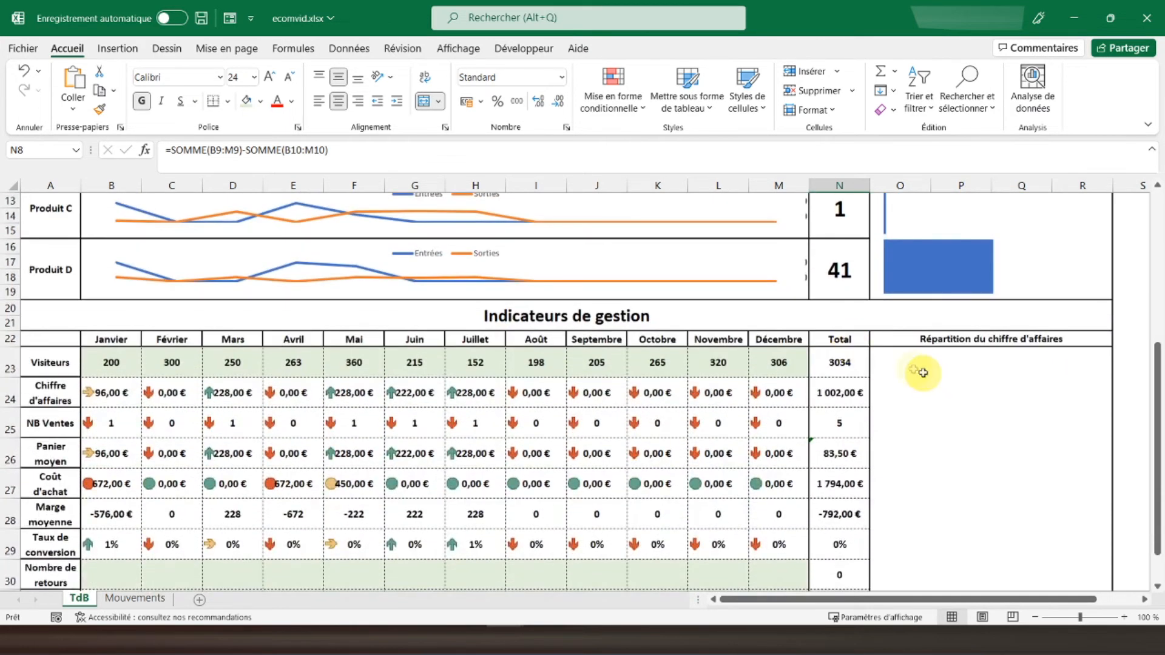
left_click(895, 363)
scroll(895, 362, "down", 1)
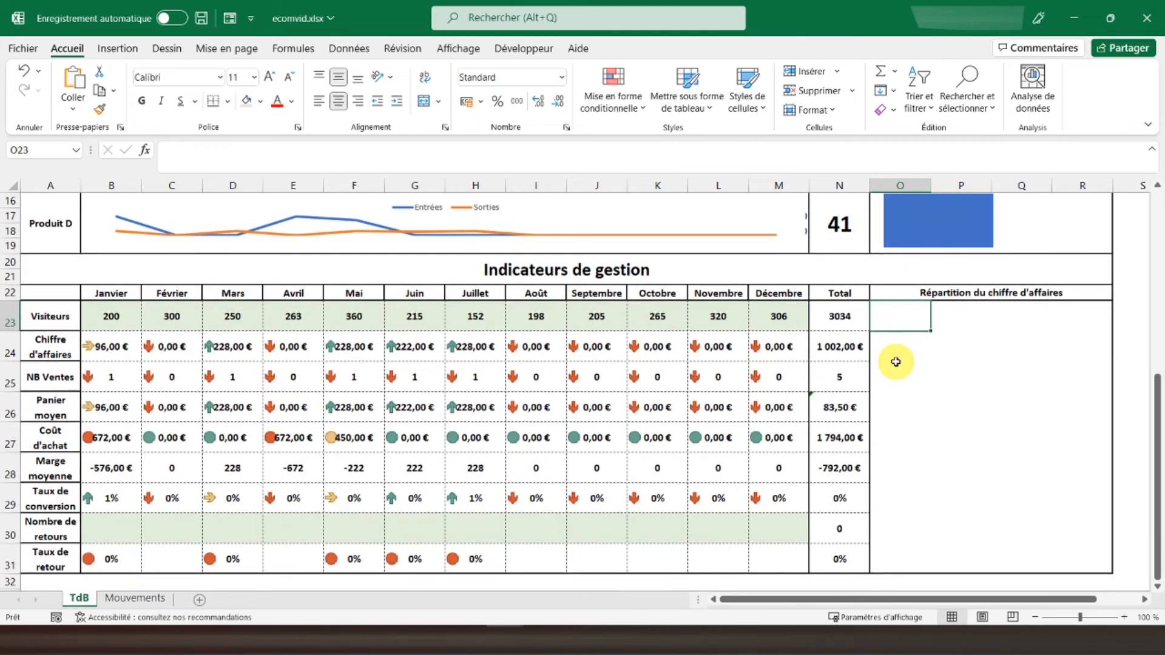
left_click(938, 370)
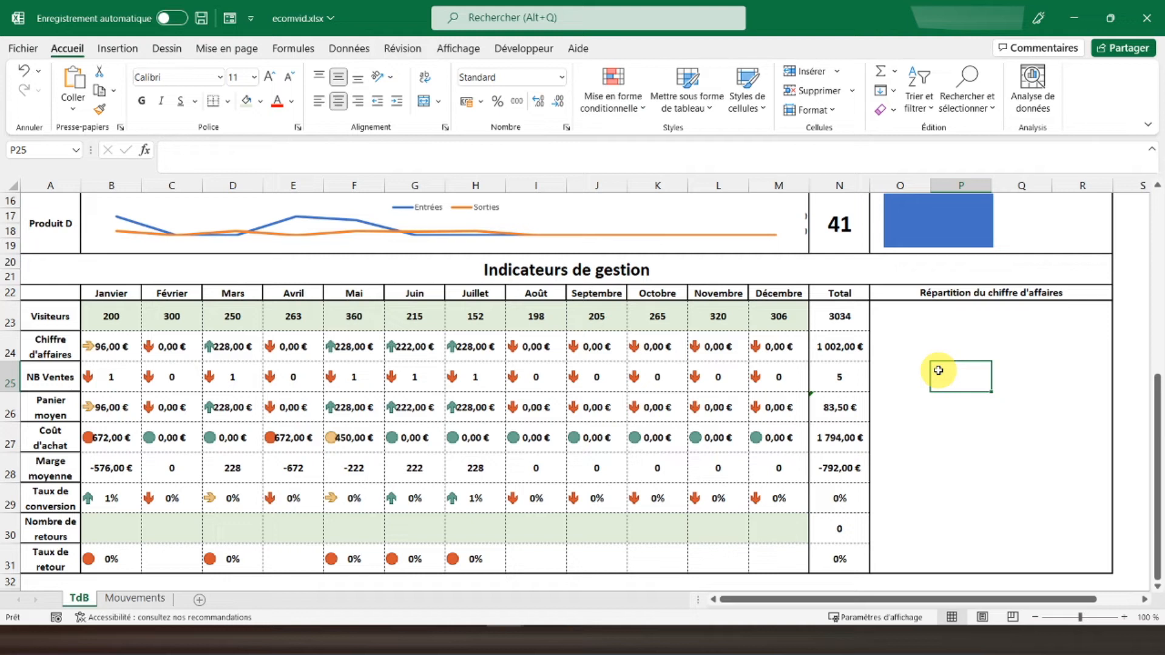
type("Produit A")
key("Return")
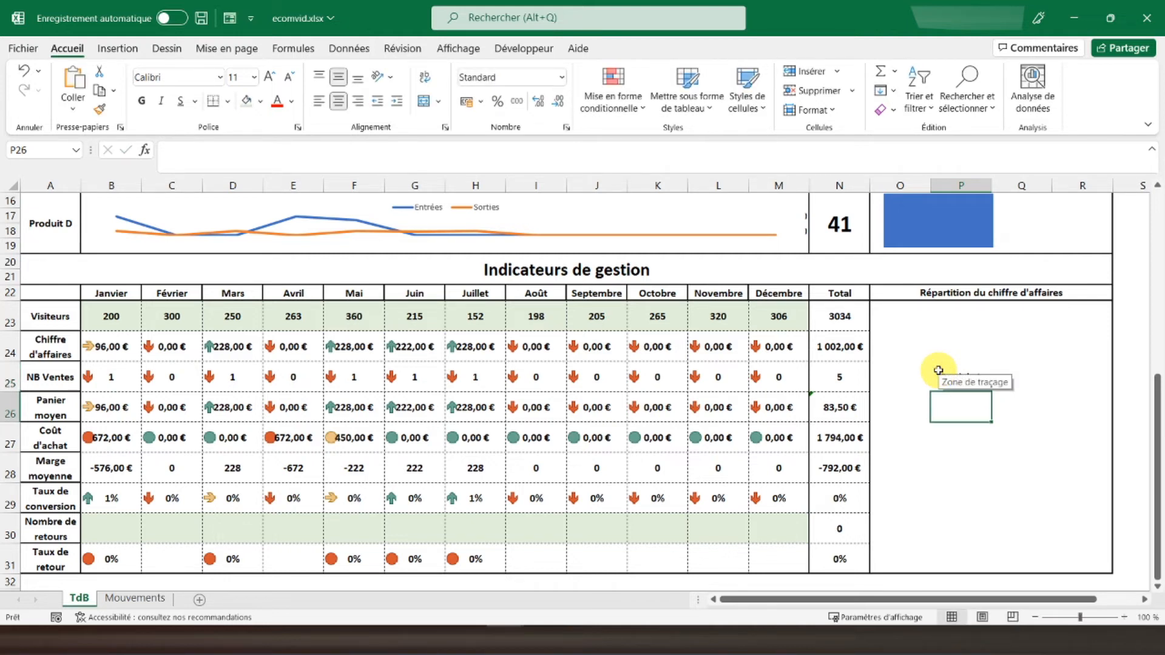
Copy the Produit A label from P25 into cells P26 to P28.
left_click(938, 370)
key("ctrl+c")
key("Down")
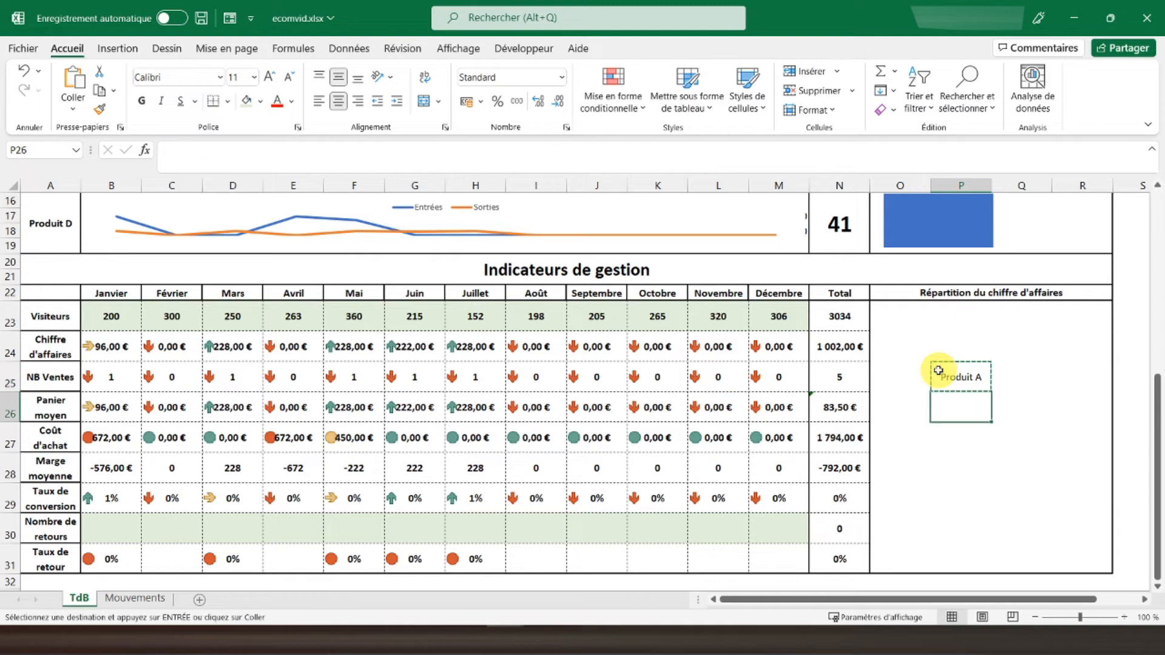
key("shift+Down")
key("shift+Down")
key("ctrl+v")
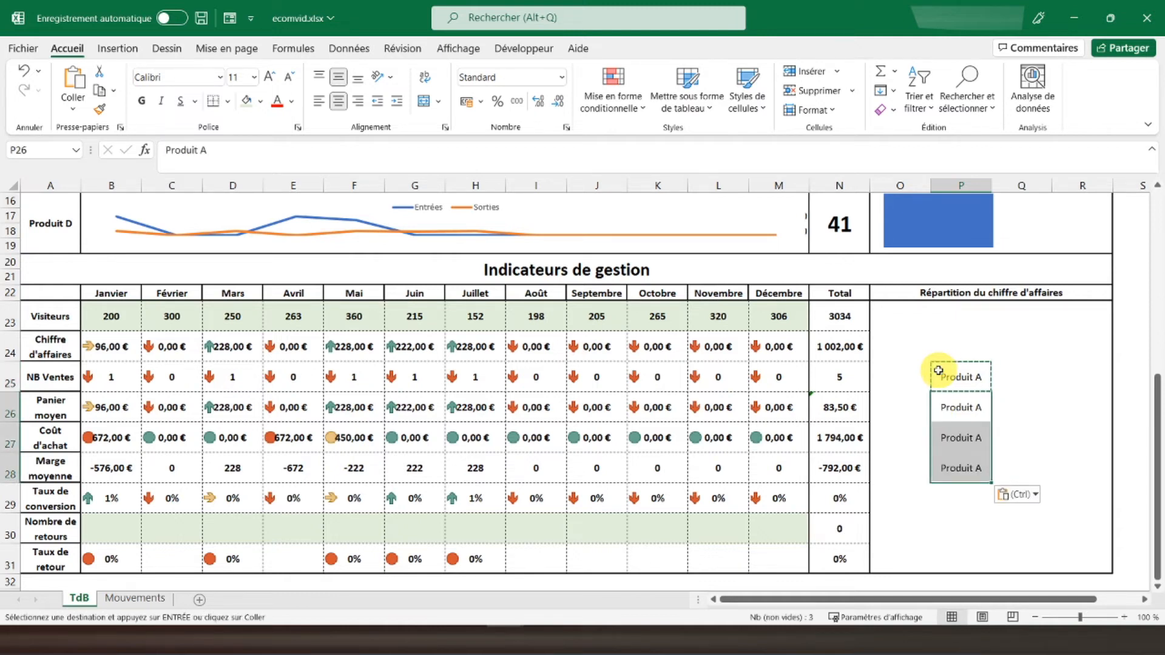
Change the label in cell P26 to Produit B.
left_click(945, 405)
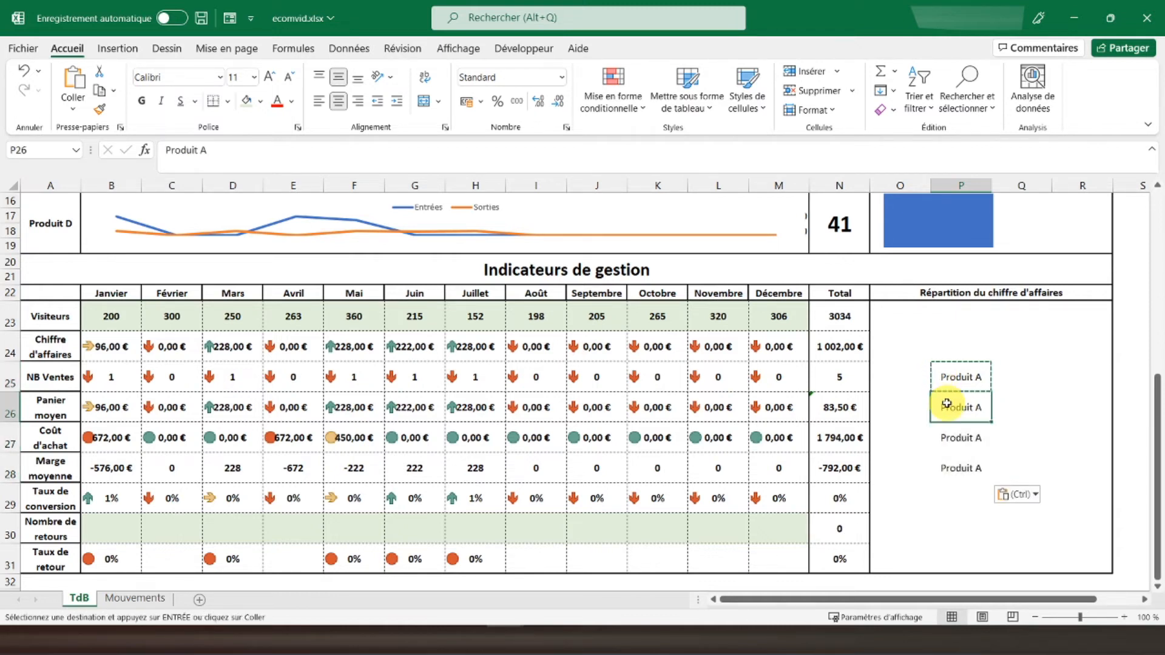
left_click(355, 150)
key("shift+Left")
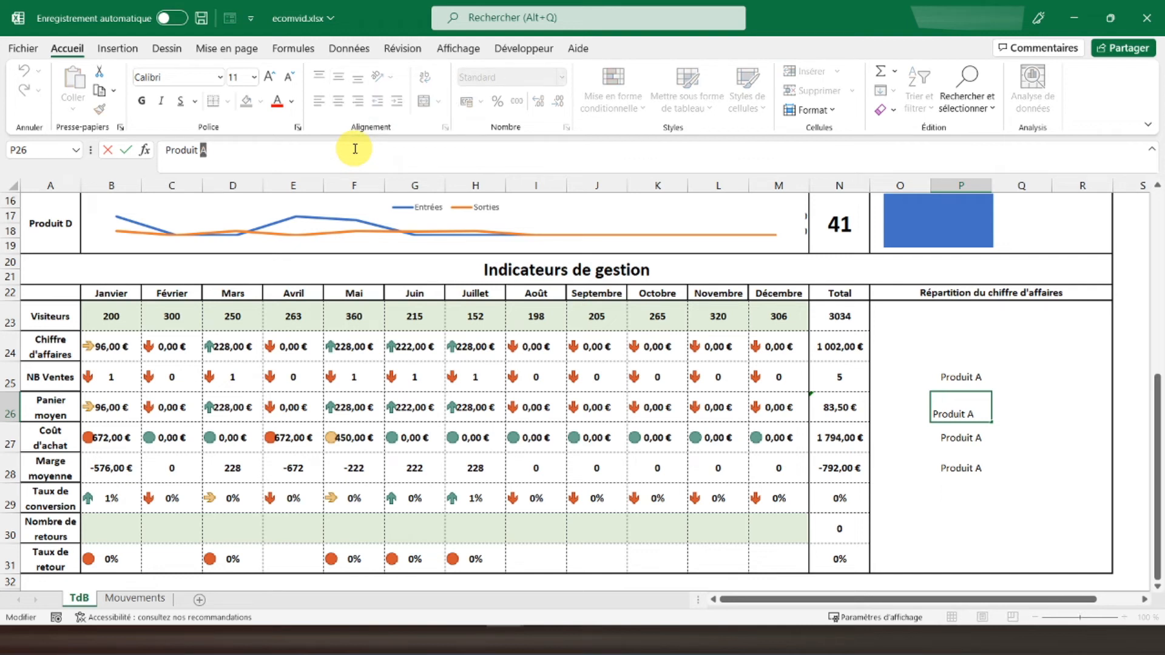
type("B")
key("Return")
Change the labels in cells P27 and P28 to Produit C and Produit D.
left_click(355, 150)
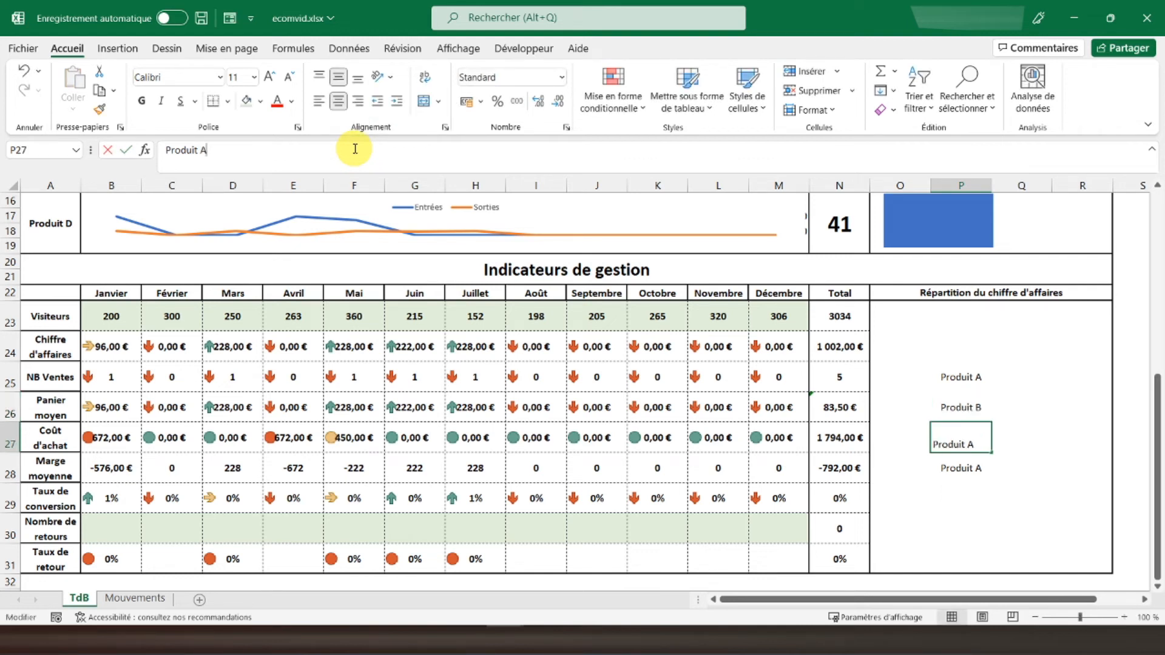
key("shift+Left")
type("C")
key("Return")
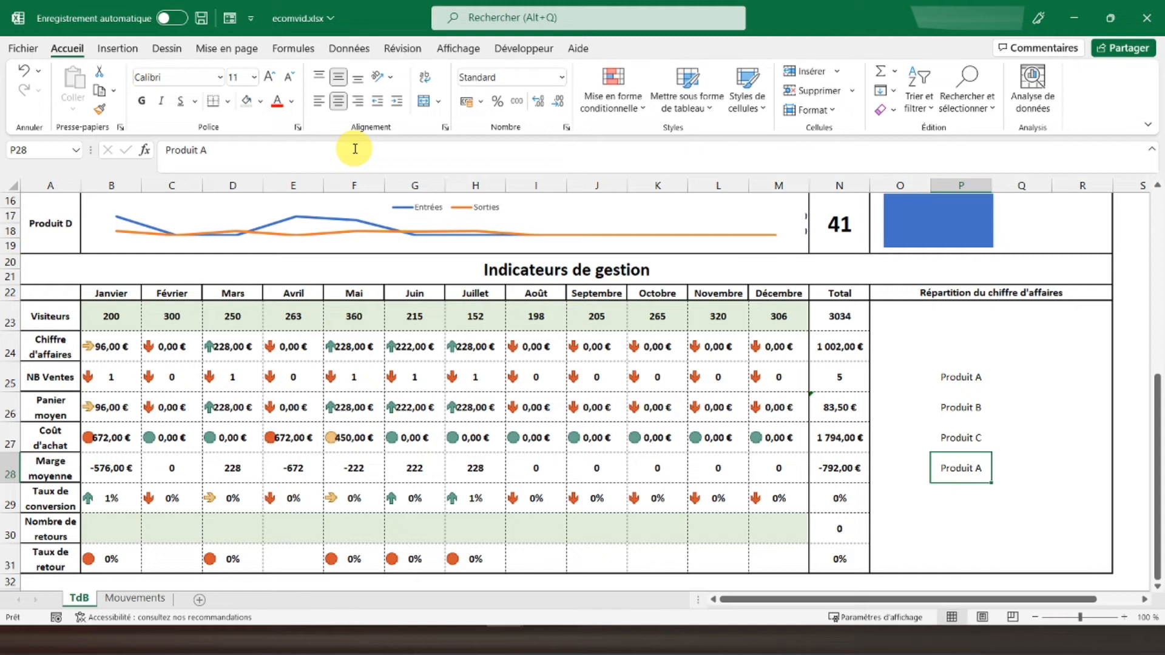
left_click(355, 150)
key("shift+Left")
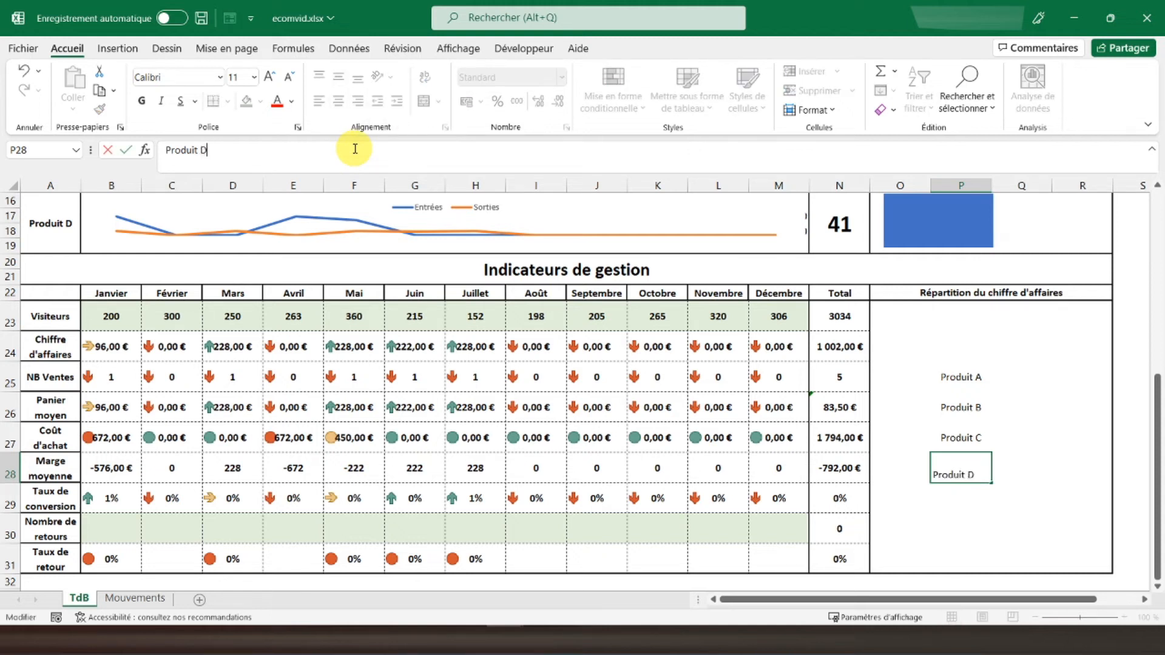
type("D")
key("Return")
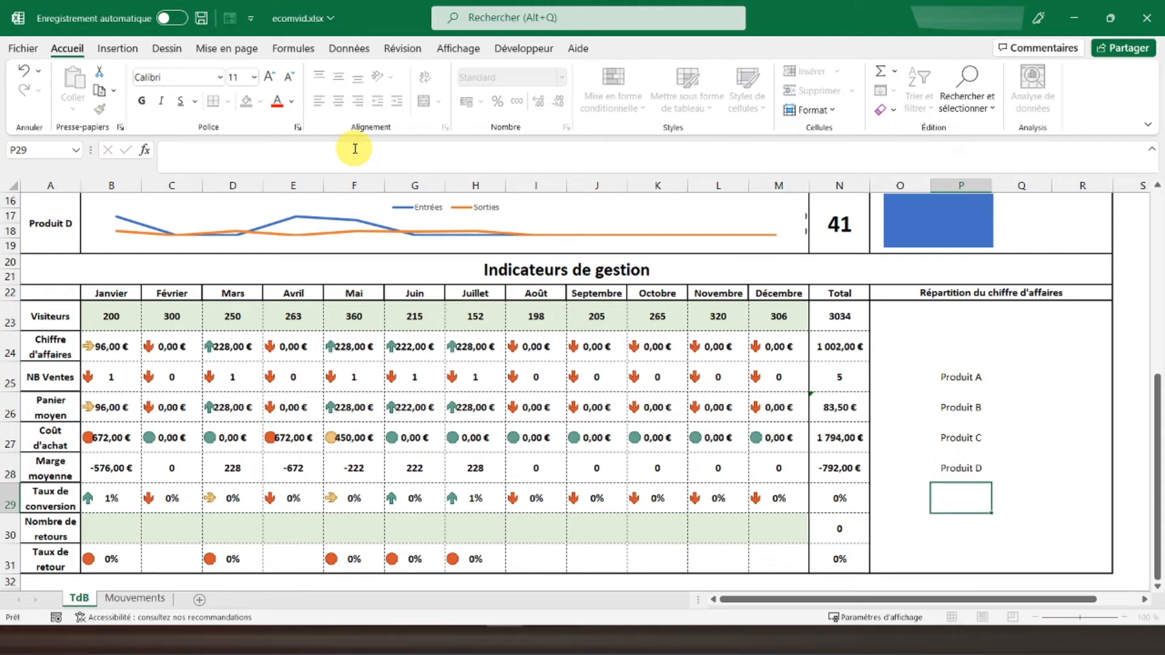
Start a SOMMEPROD formula in Q25 beside Produit A with the condition Mouvements!B6:B100="Sortie" as its first factor.
left_click(1033, 379)
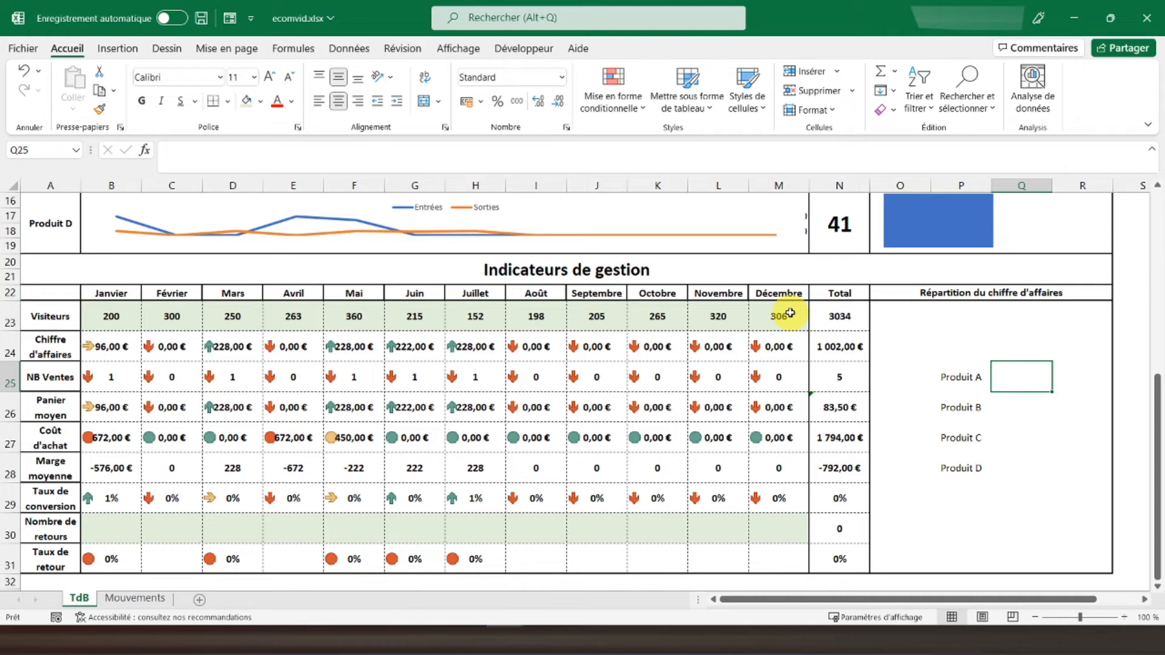
type("=sommeprod")
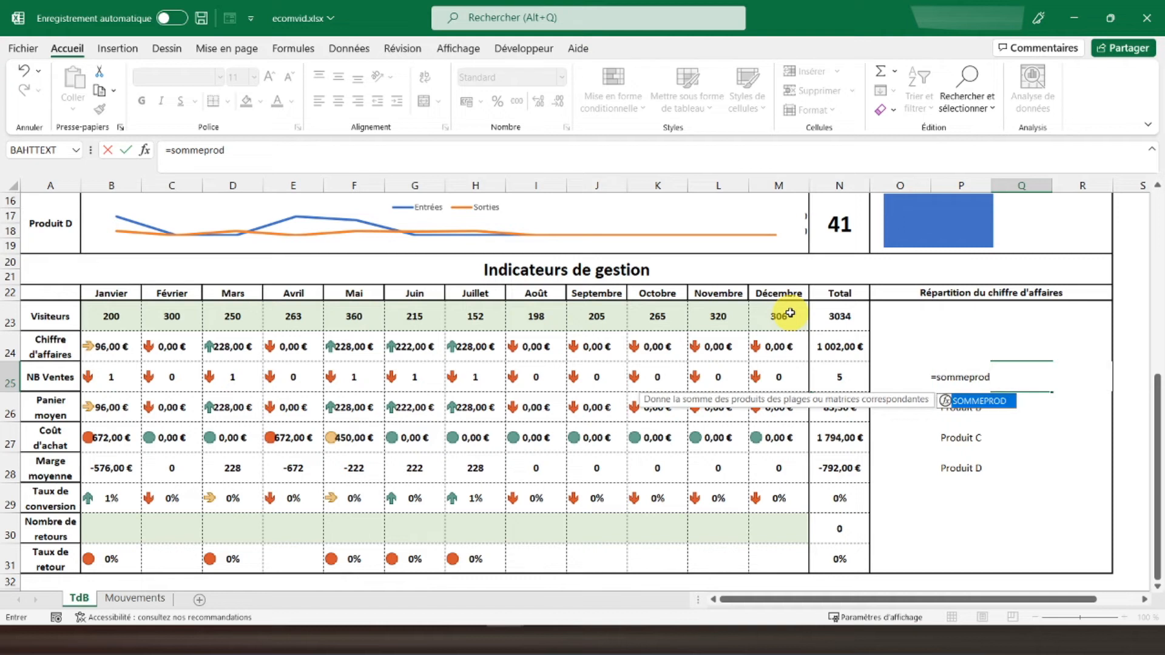
type("((")
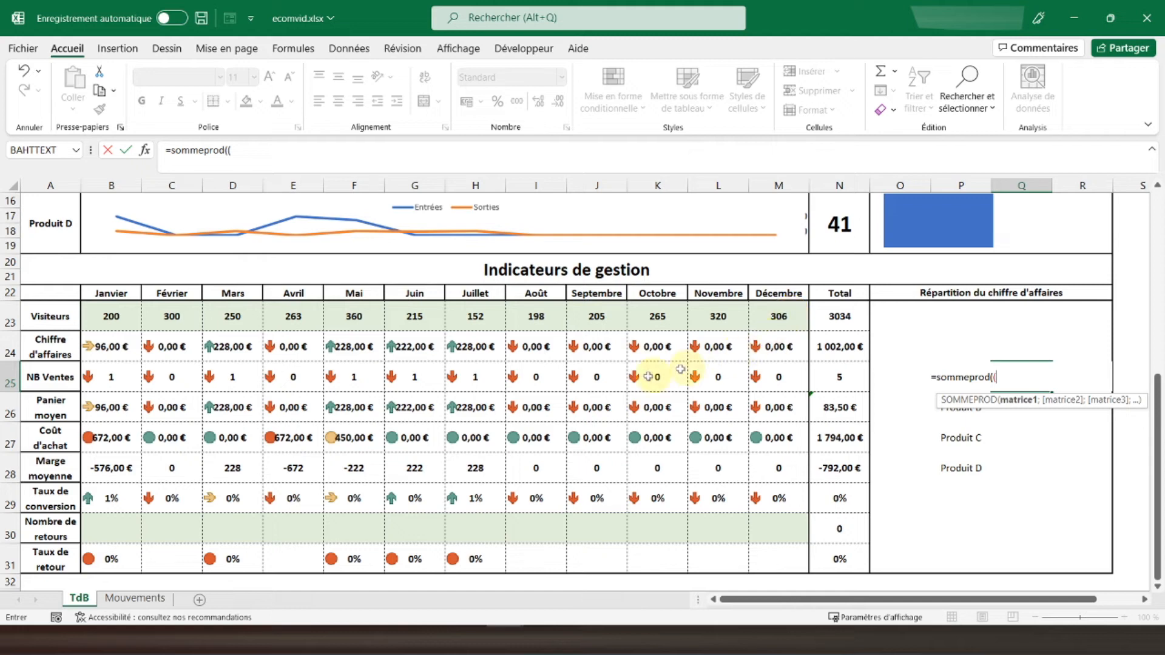
left_click(146, 599)
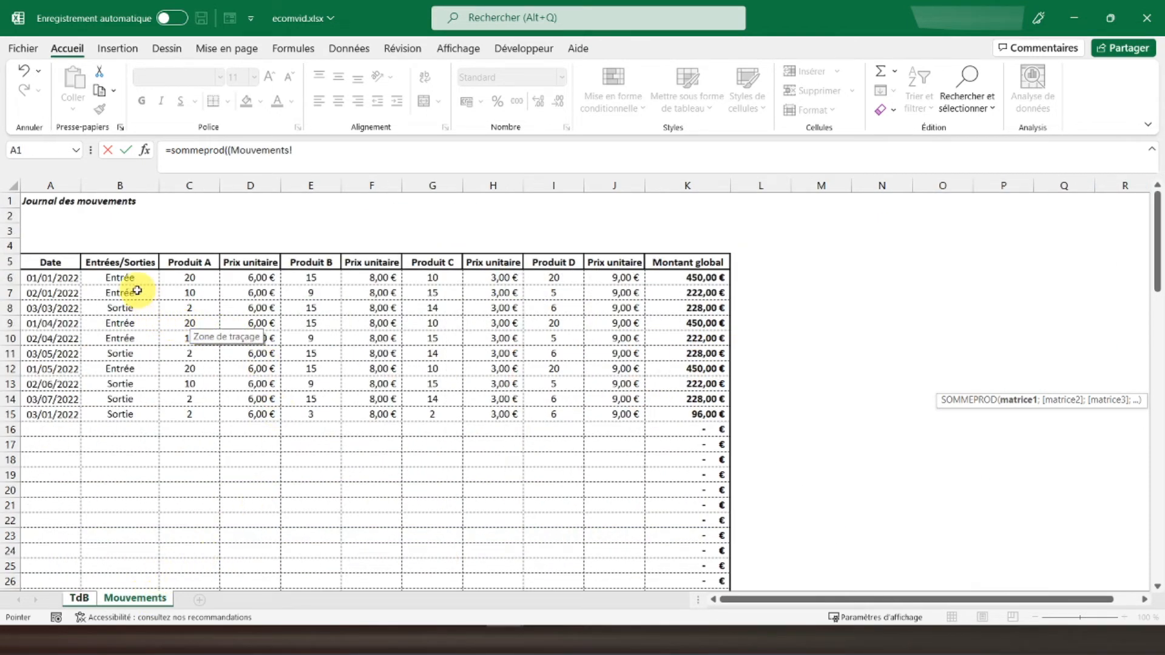
left_click_drag(121, 277, 124, 320)
key("BackSpace")
type("100=\"Sortie\")*(")
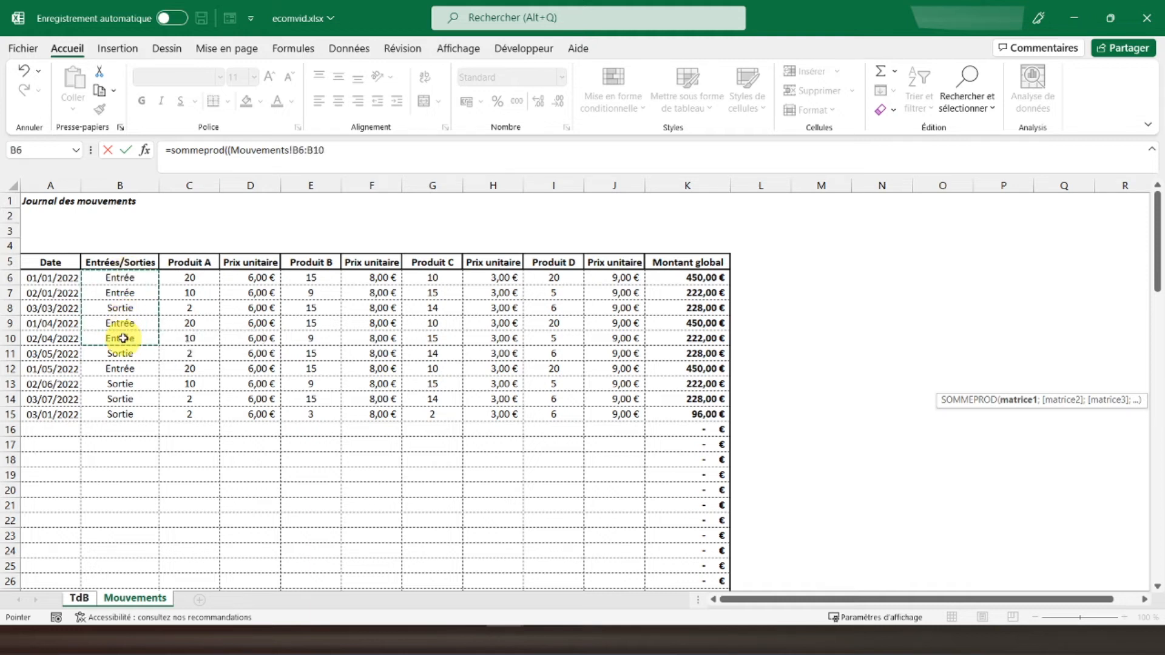
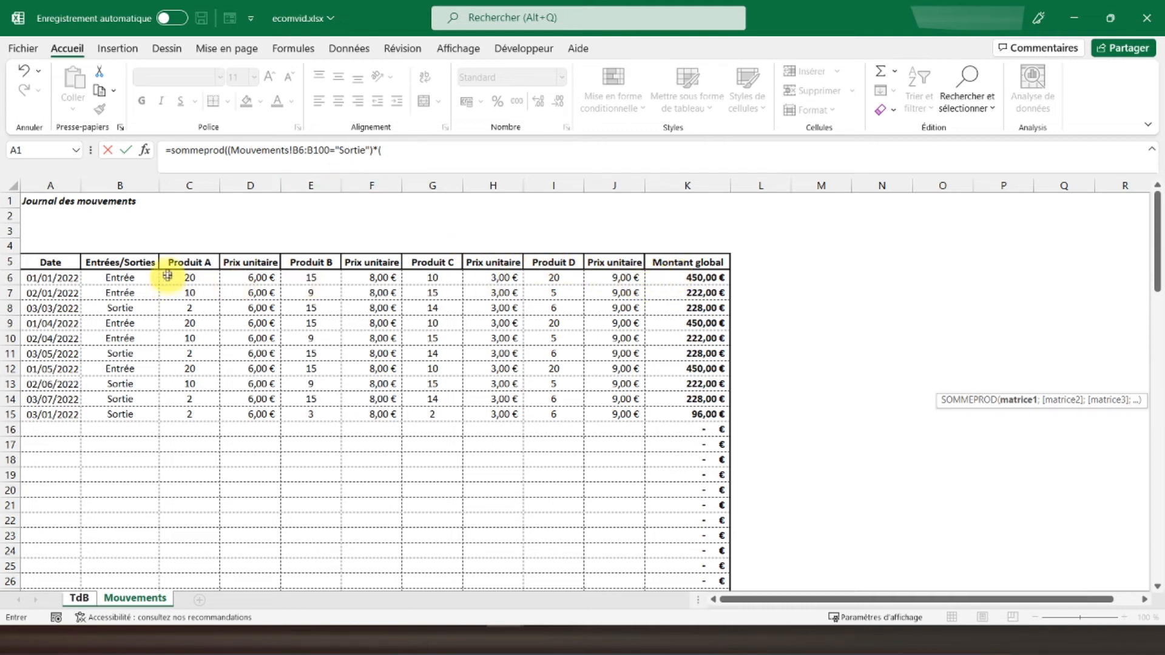
Complete the Q25 formula by multiplying the condition by Mouvements!C6:C100 and Mouvements!D6:D100.
left_click_drag(189, 277, 191, 334)
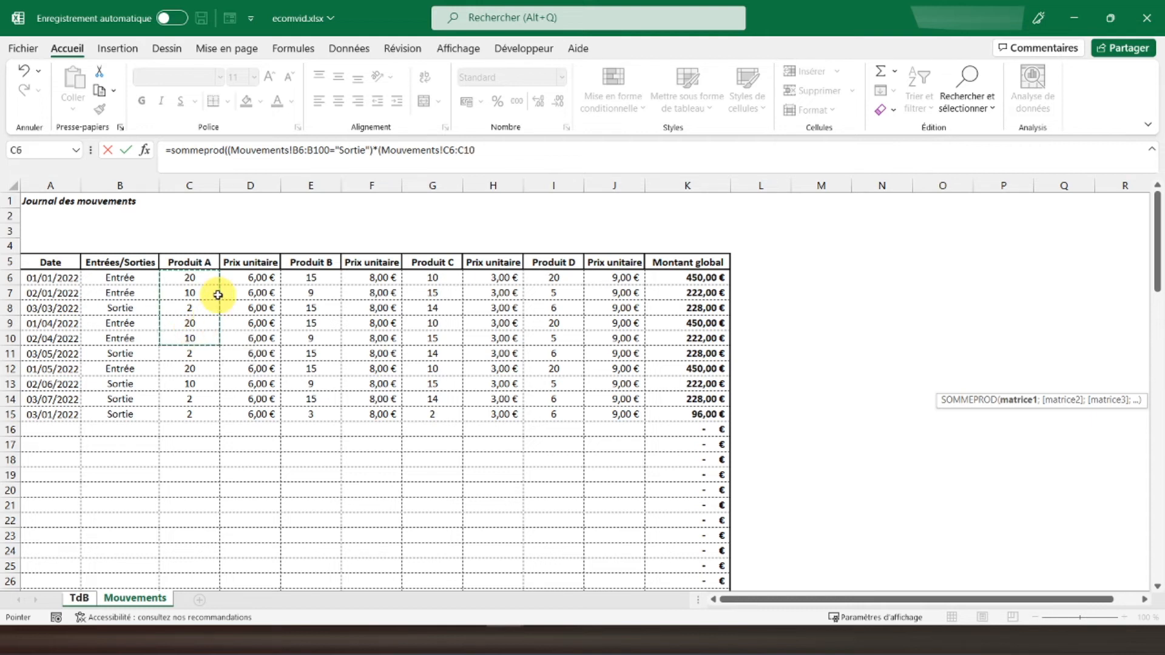
type("0)*(")
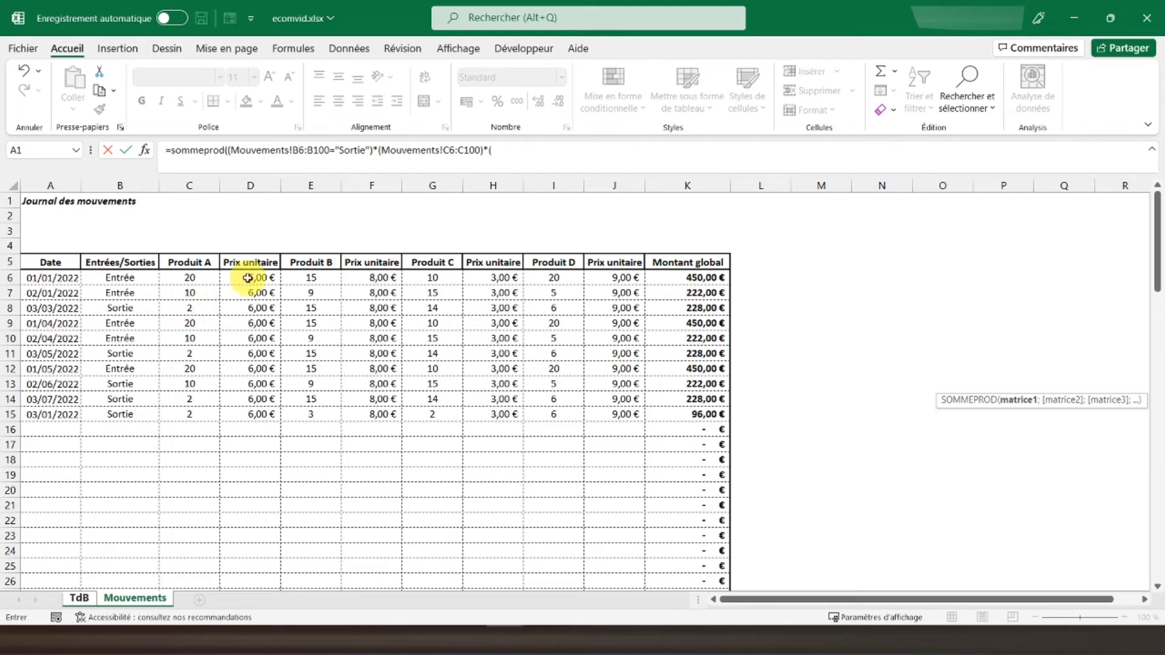
left_click_drag(248, 277, 255, 337)
type("00")
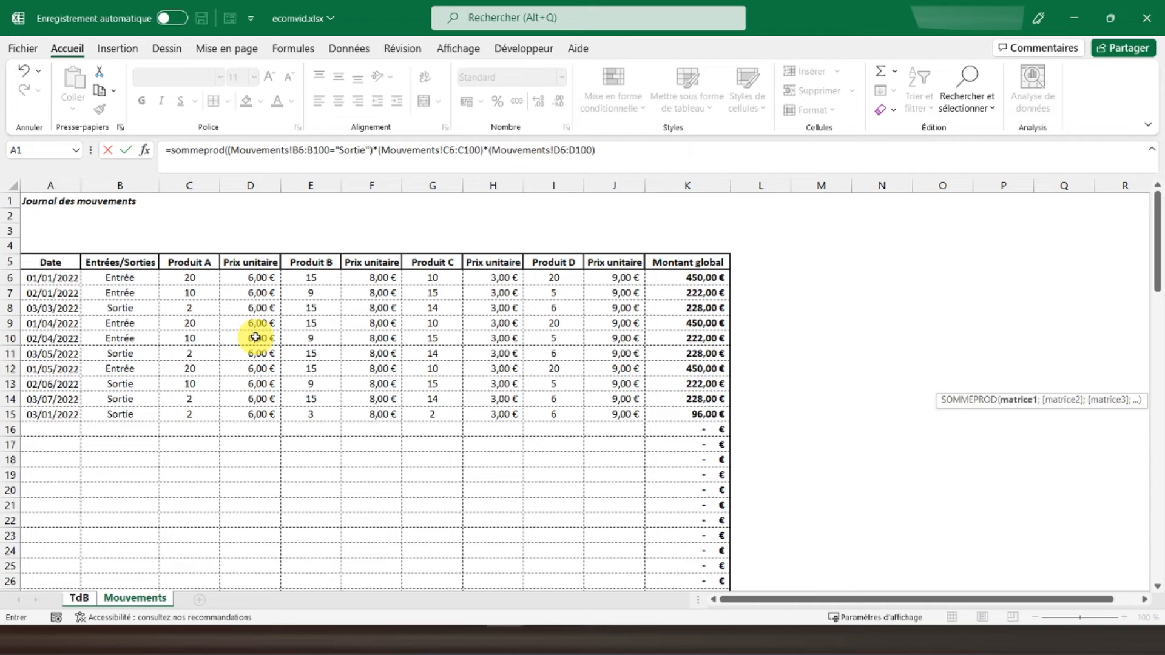
key("Return")
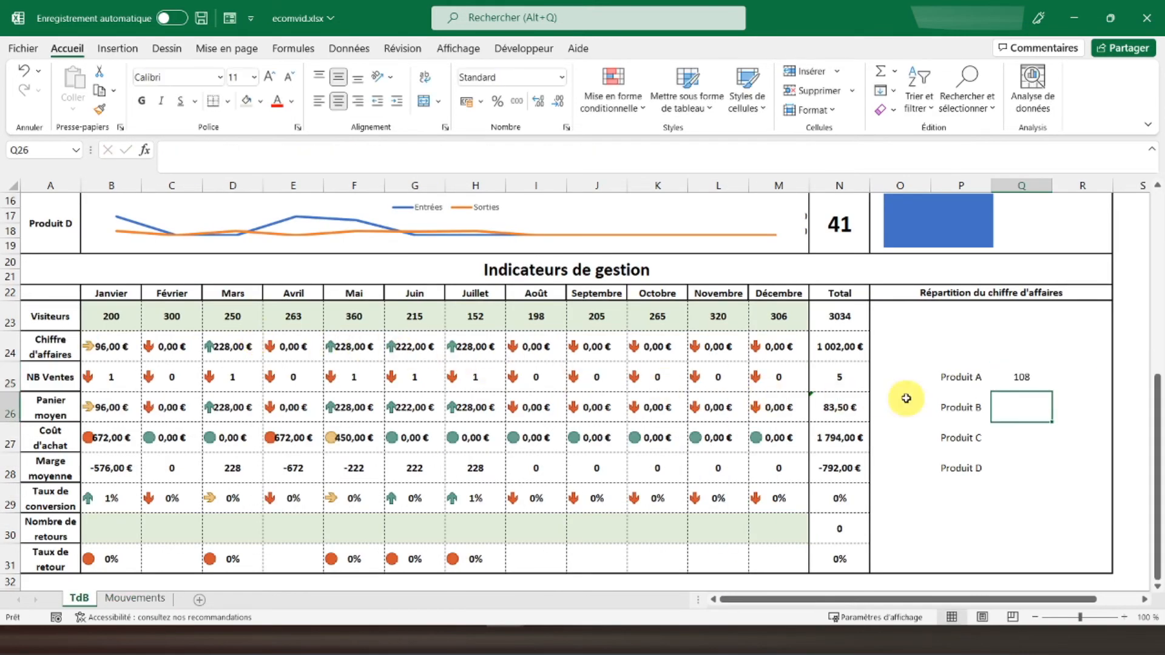
Make the unit price range D6:D100 absolute in the Q25 formula as $D$6:$D$100.
left_click(1023, 376)
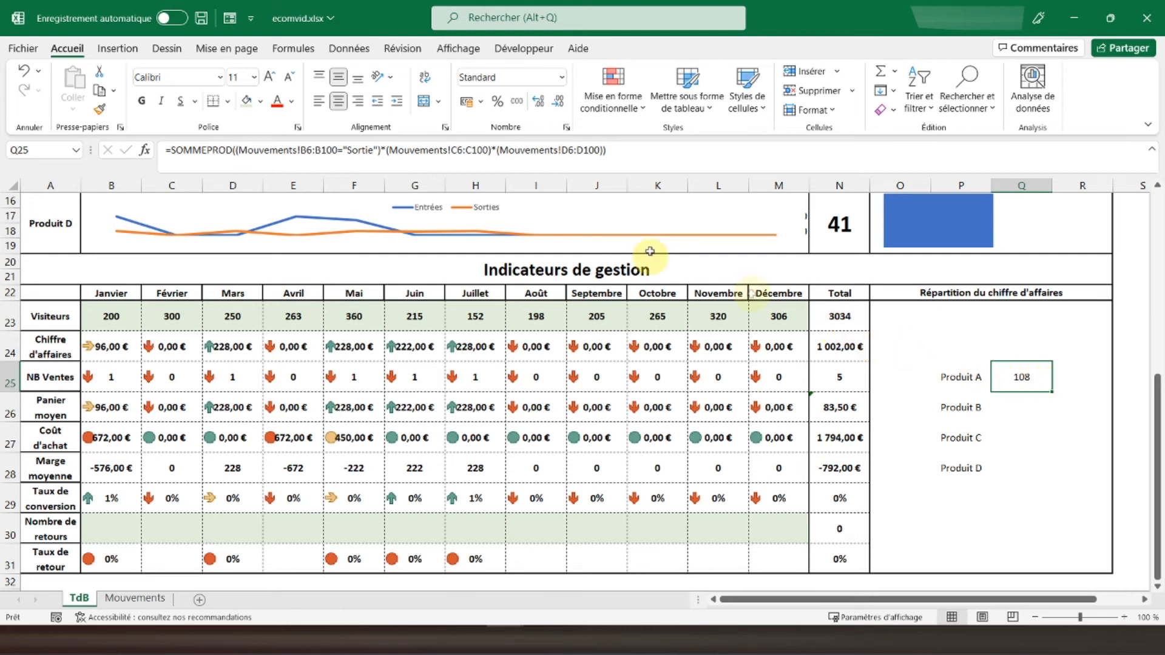
left_click(568, 153)
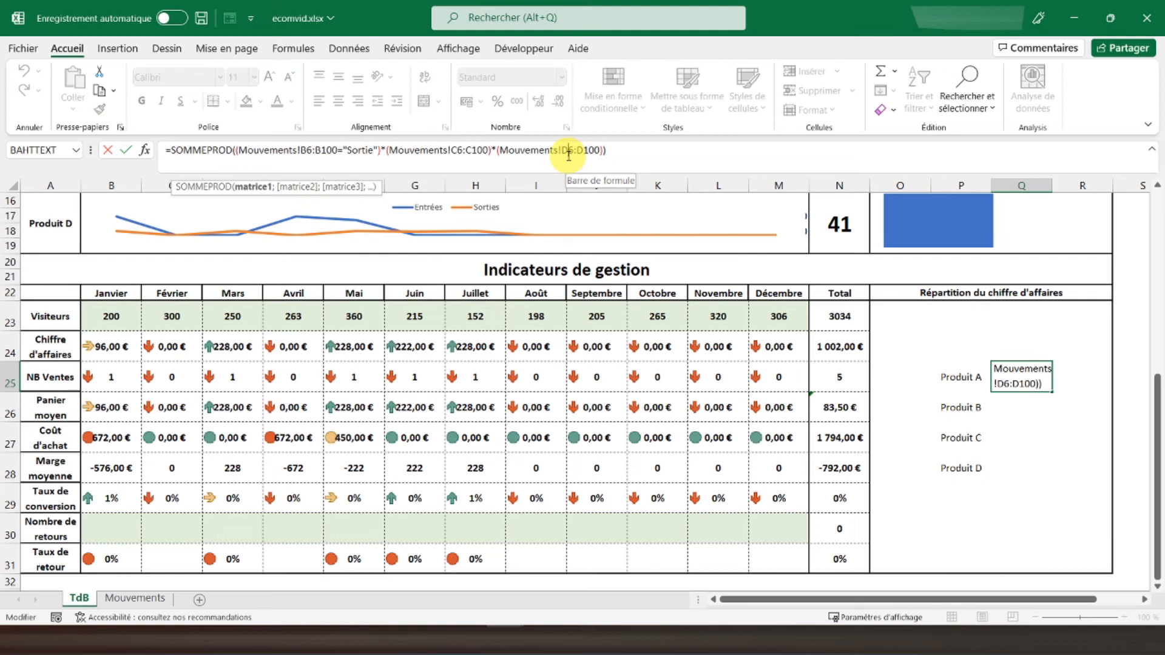
key("F4")
key("Right")
key("Right")
key("F4")
Make the C6:C100 and B6:B100 ranges absolute in the Q25 formula as $C$6:$C$100 and $B$6:$B$100.
left_click(455, 151)
key("F4")
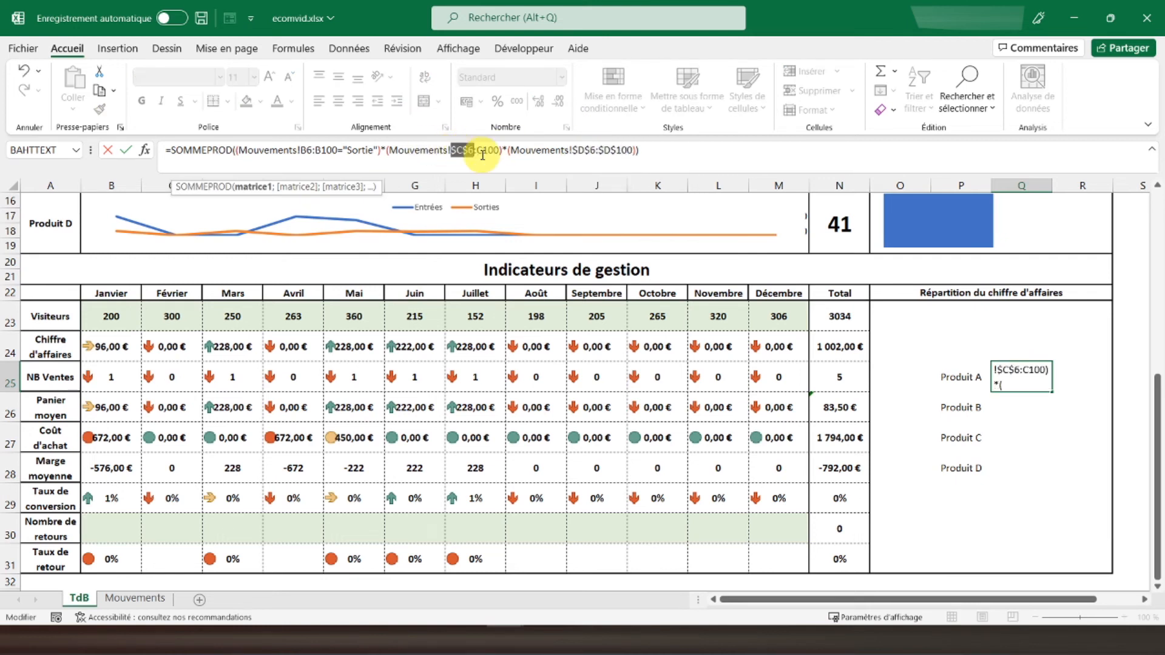
left_click(483, 151)
key("F4")
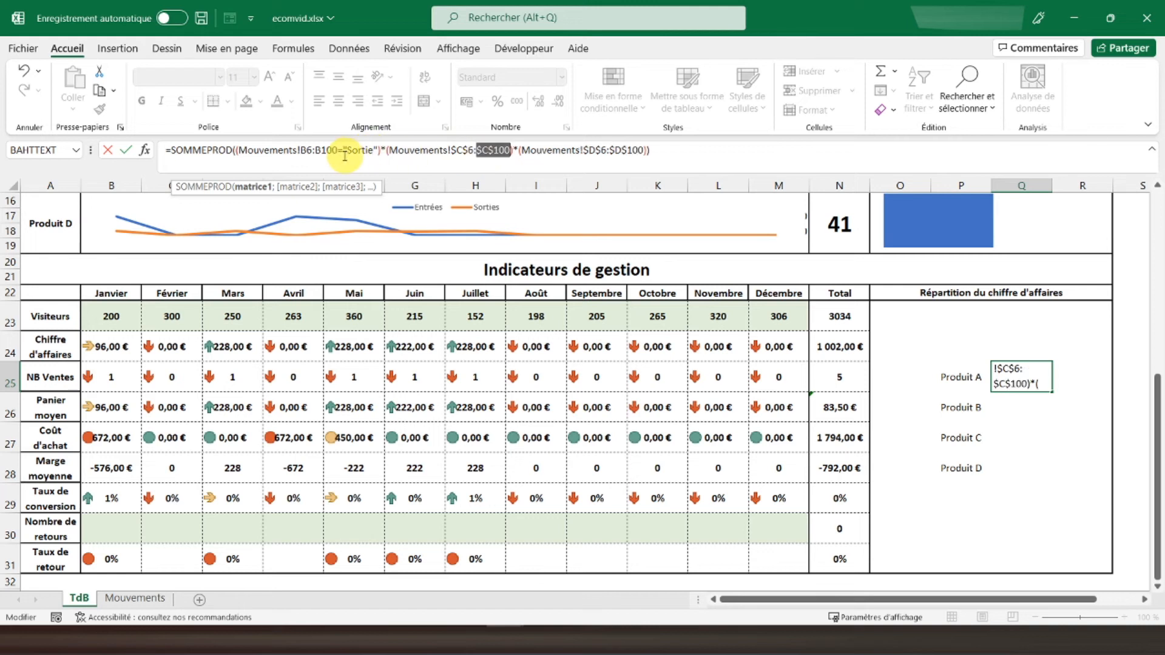
left_click(310, 151)
key("F4")
left_click(304, 151)
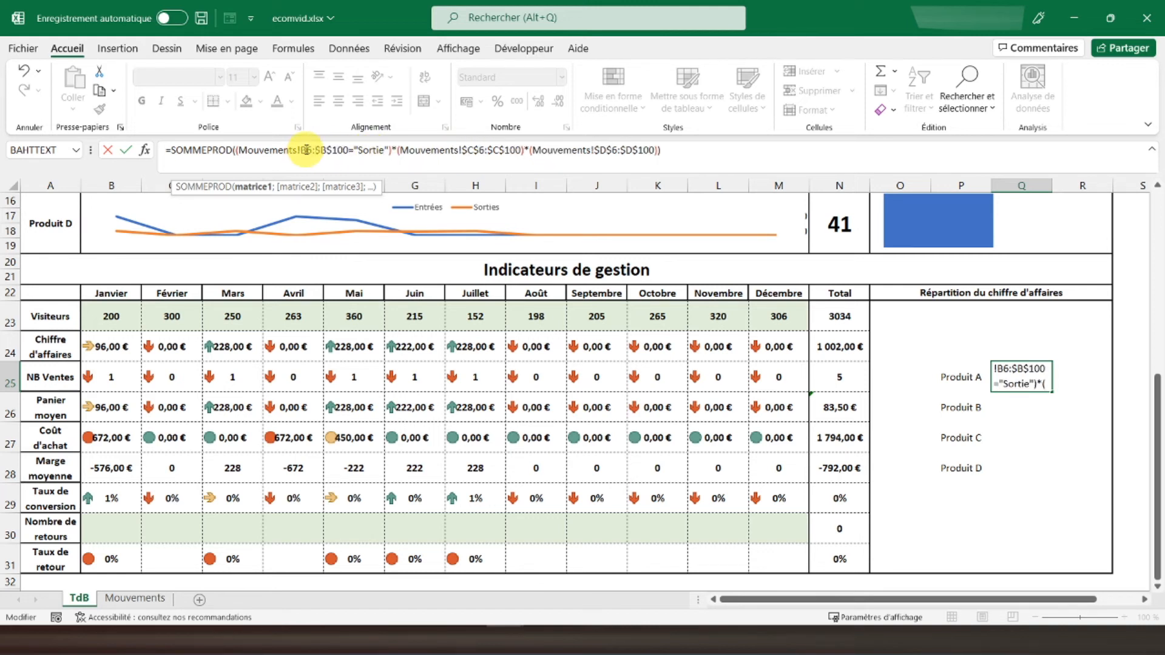
key("F4")
key("Return")
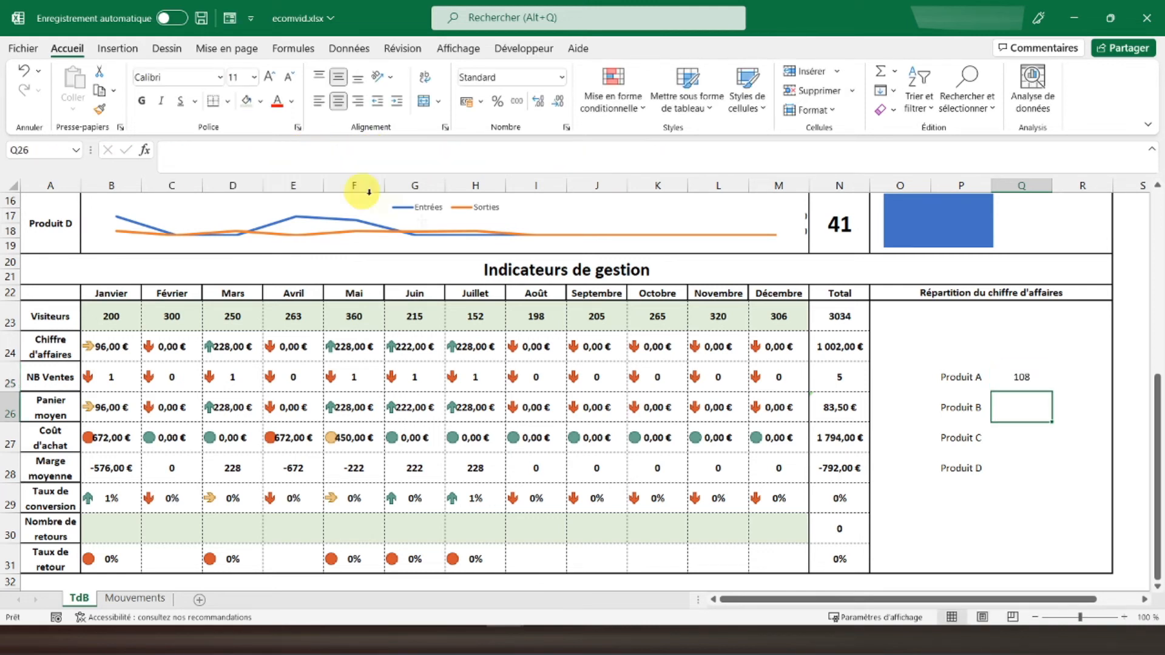
Copy the revenue formula from Q25 into Q26 beside Produit B.
left_click(1028, 373)
right_click(1027, 373)
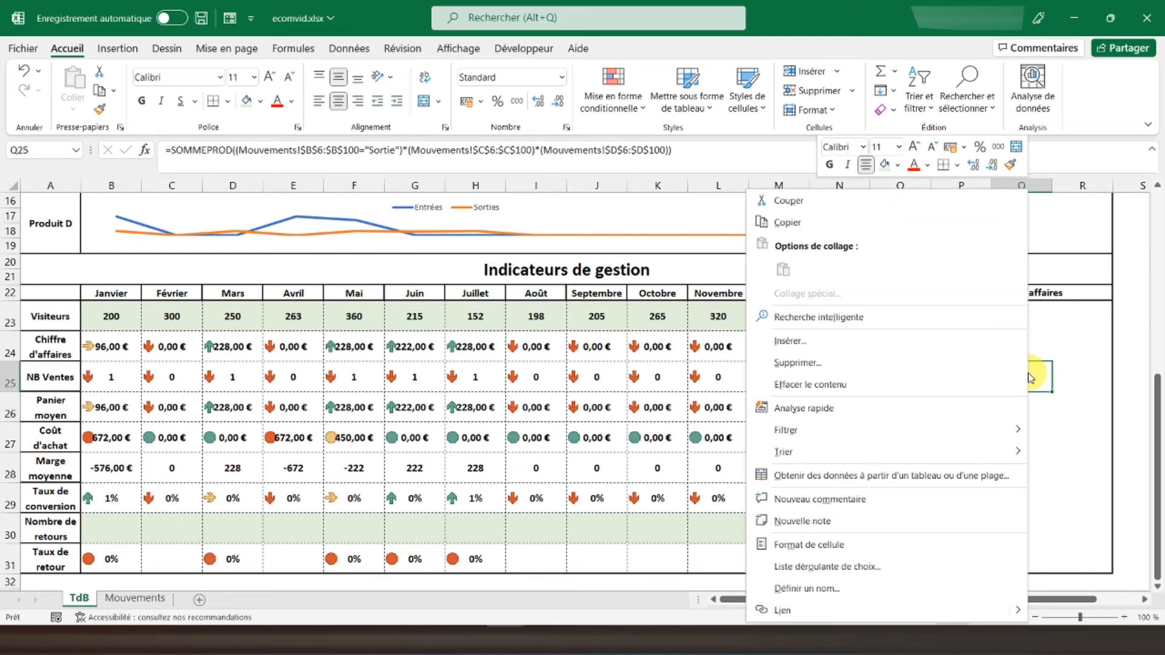
left_click(871, 220)
left_click(1022, 407)
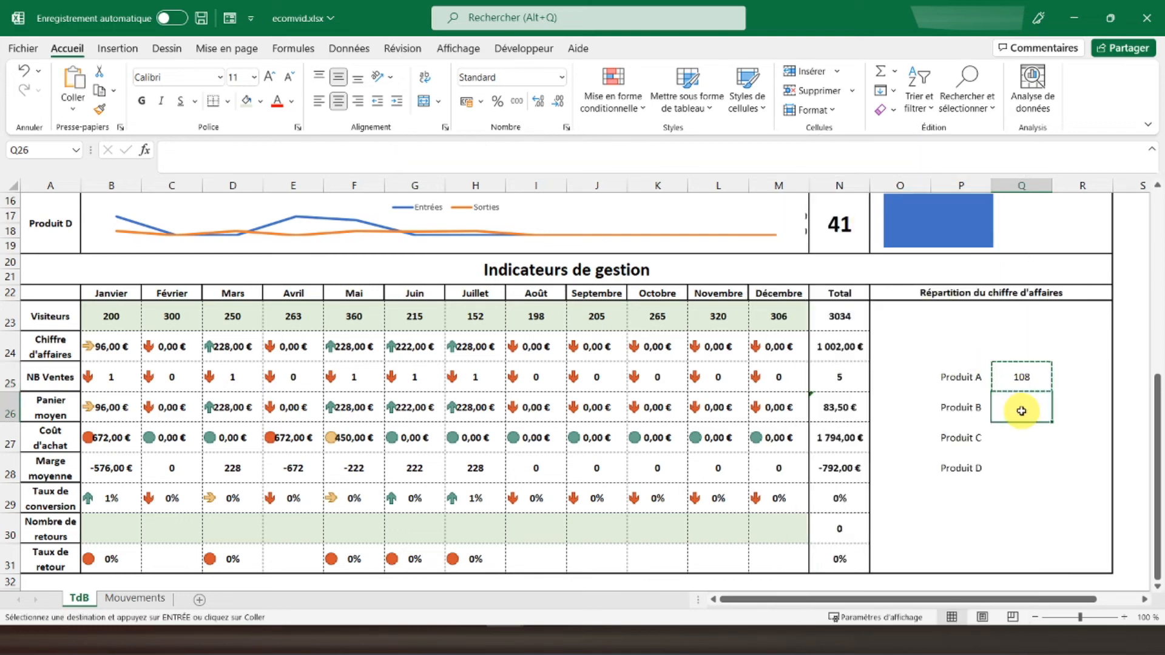
right_click(1022, 408)
left_click(829, 267)
left_click(1011, 404)
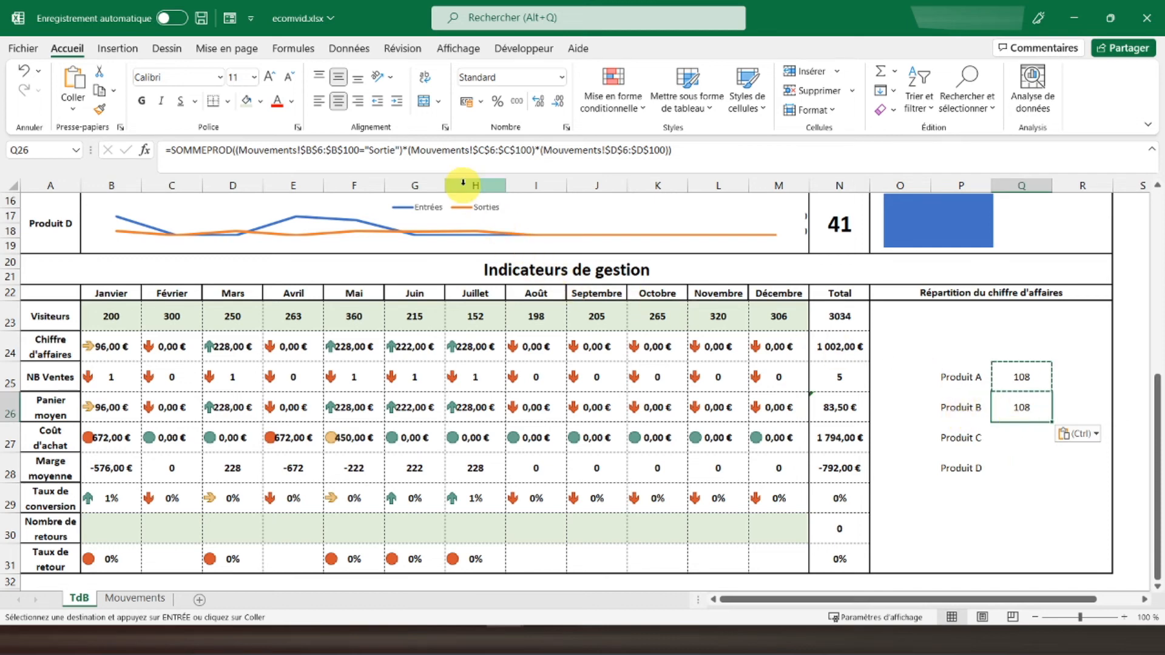
Check the Produit B columns on the Mouvements sheet and change the quantity range in the Q26 formula to $E$6:$E$100.
left_click(135, 597)
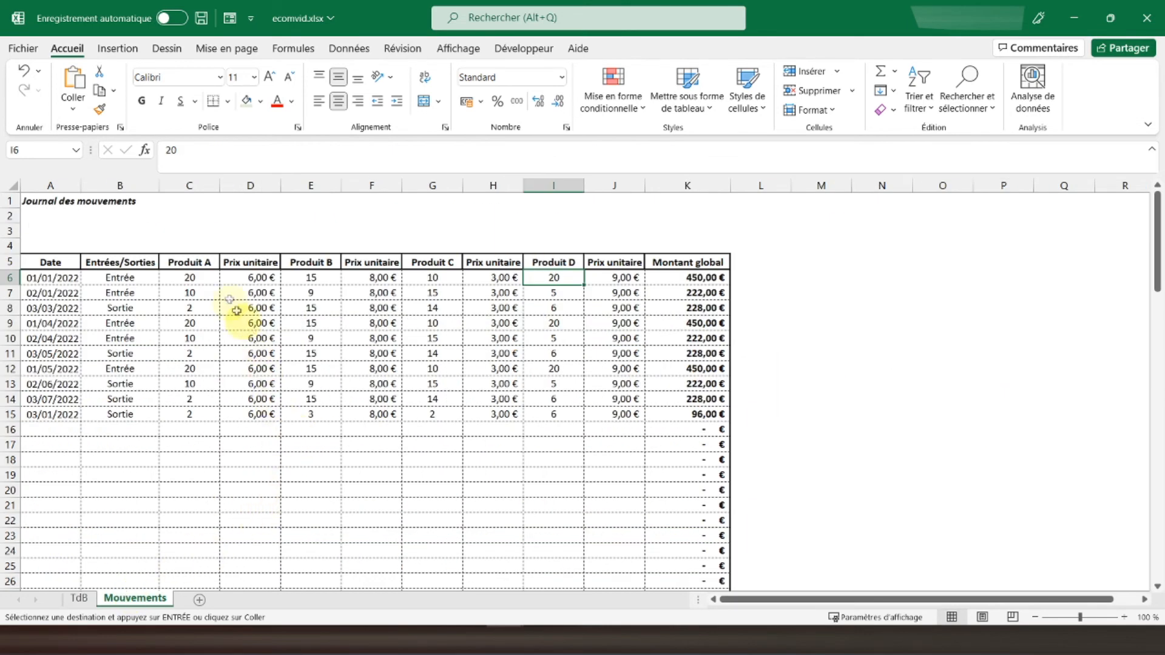
left_click(81, 600)
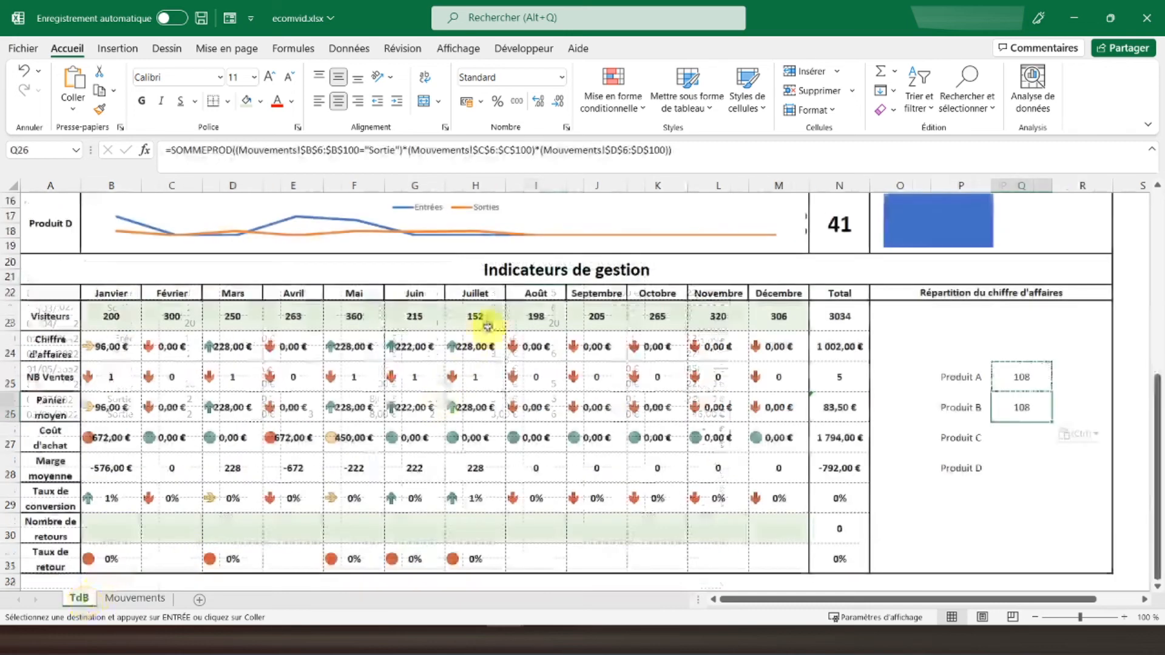
left_click(486, 150)
key("BackSpace")
type("e")
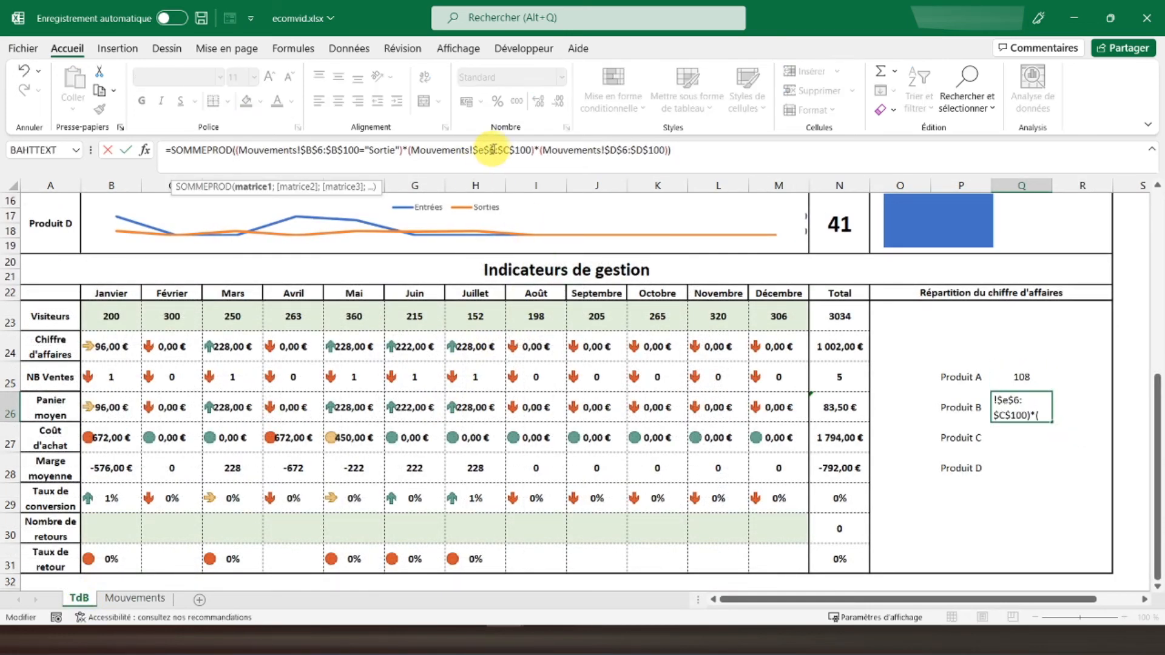
left_click(511, 151)
key("BackSpace")
type("e")
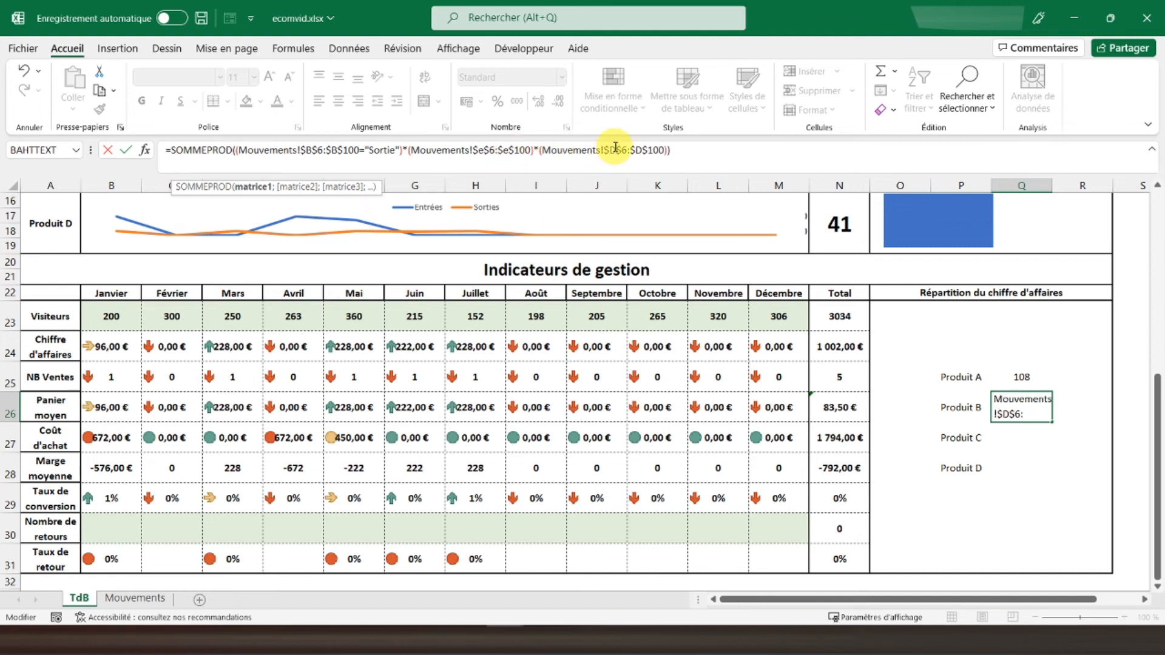
Change the unit price range in the Q26 formula to $F$6:$F$100.
type("f")
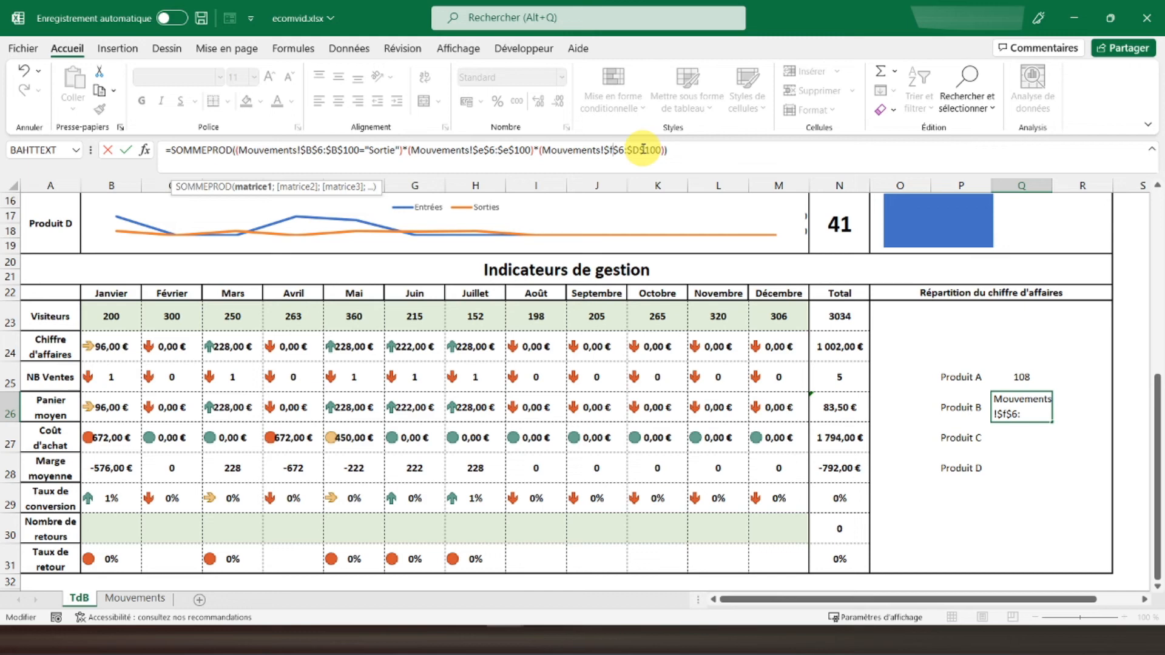
left_click(641, 151)
key("BackSpace")
type("f")
key("Return")
Copy the Produit B revenue formula from Q26 into Q27 beside Produit C.
right_click(1024, 410)
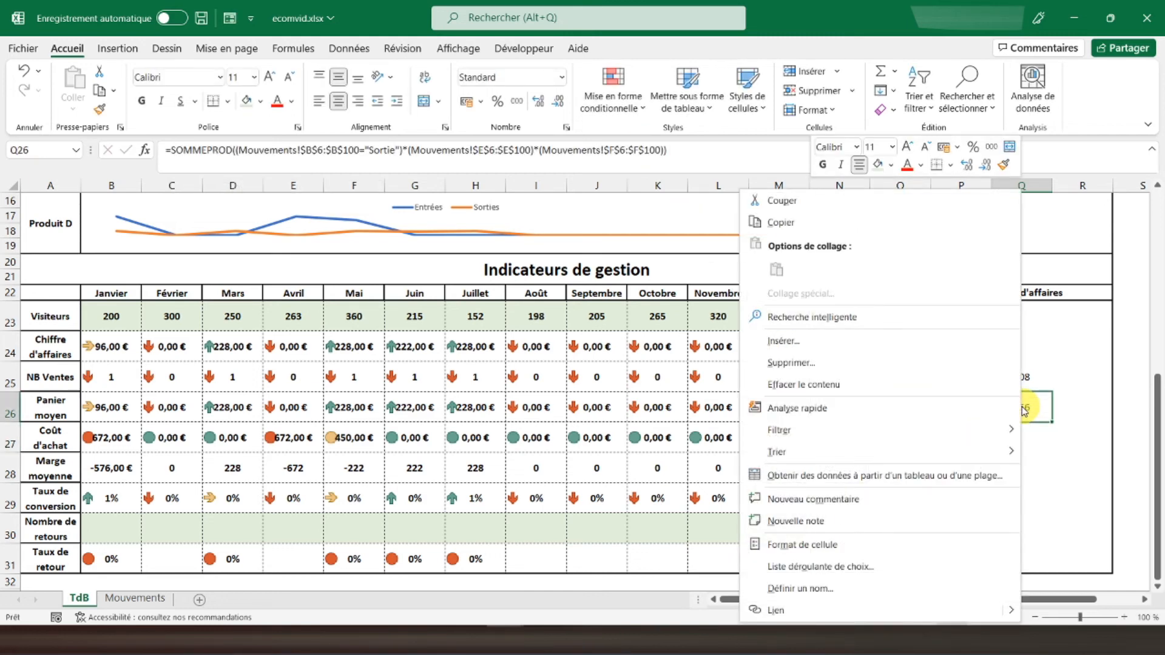
left_click(861, 223)
right_click(1007, 438)
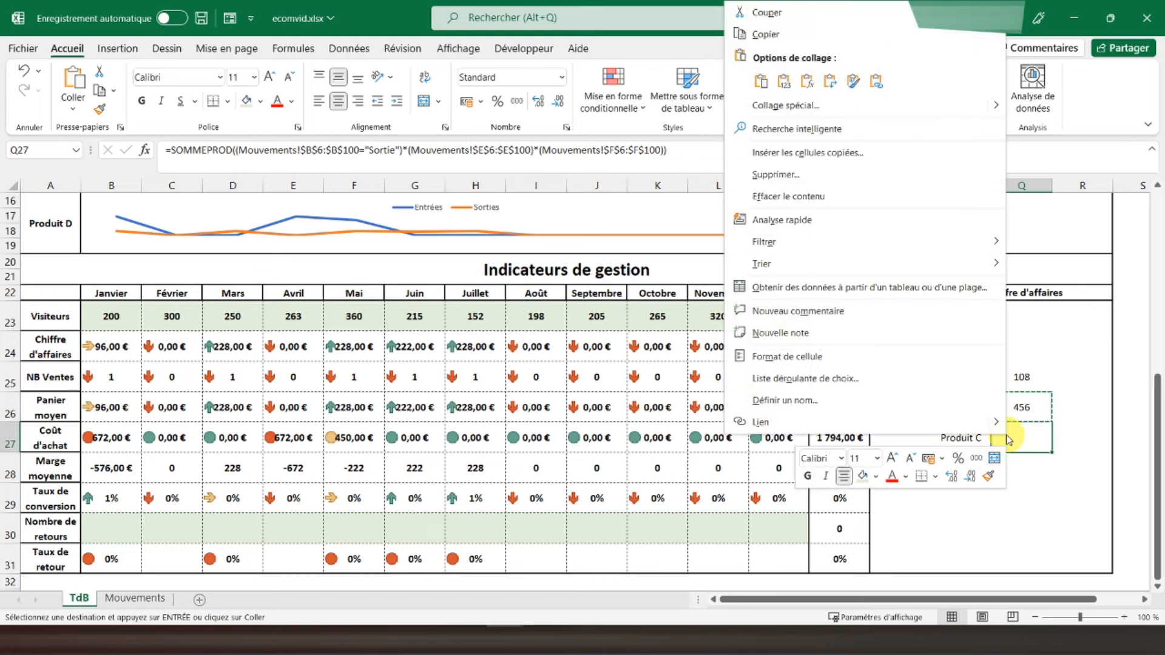
left_click(760, 80)
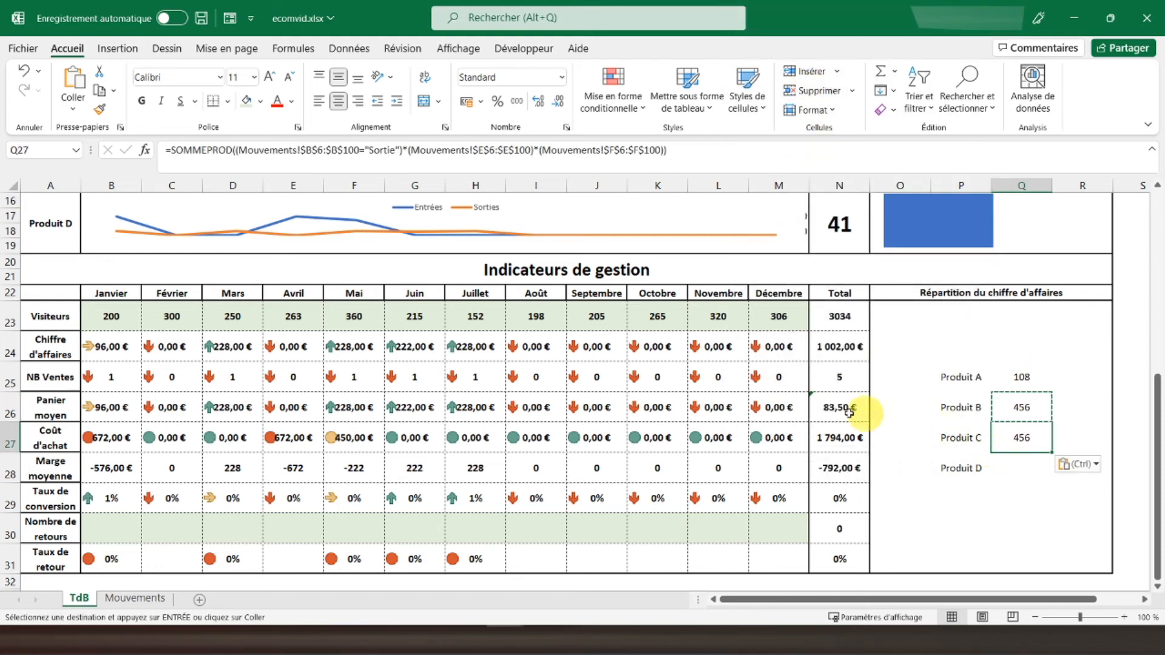
Check the Produit C columns on the Mouvements sheet and change the quantity range in the Q27 formula to $G$6:$G$100.
left_click(135, 599)
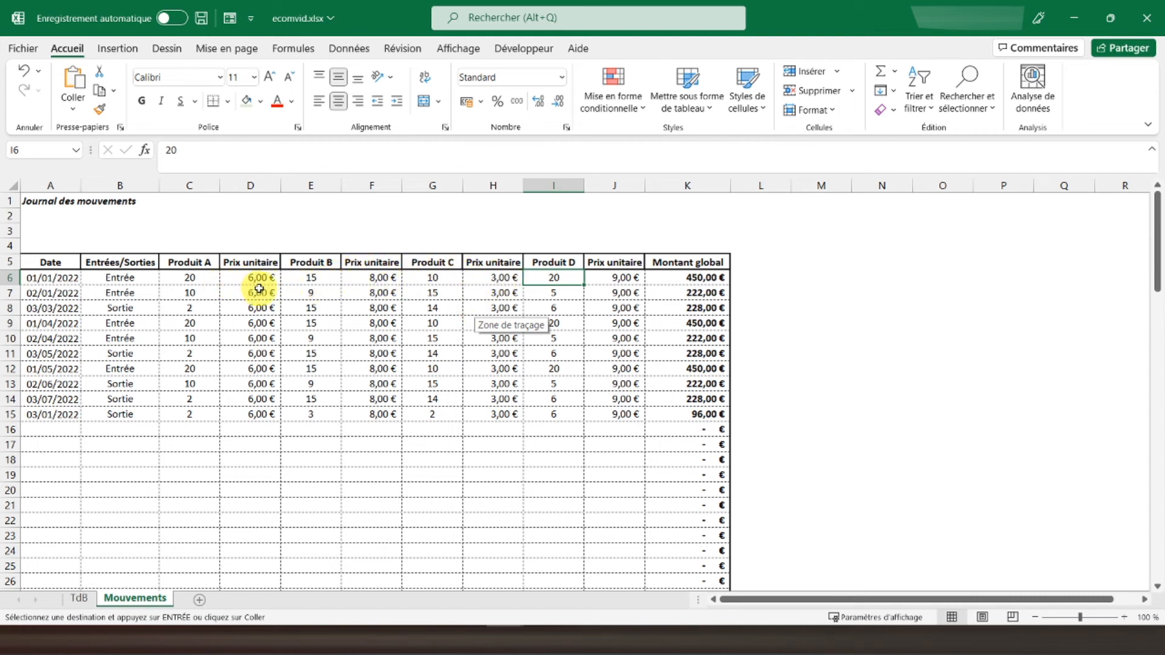
left_click(79, 598)
key("ctrl+v")
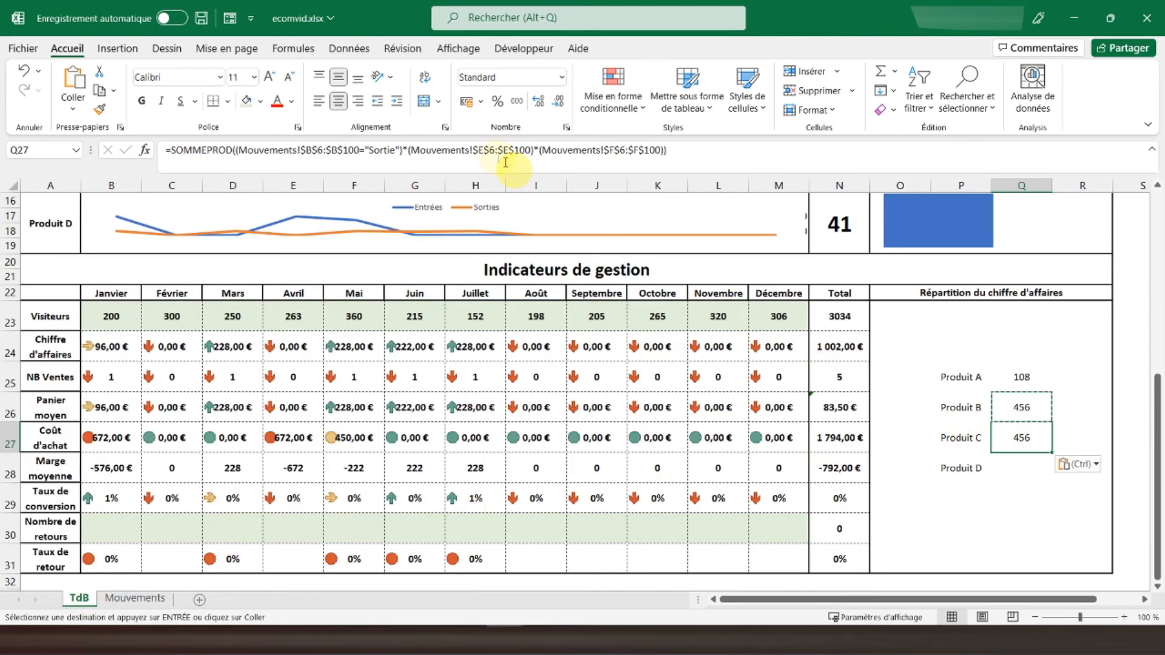
left_click(484, 150)
key("BackSpace")
type("g")
left_click(511, 150)
key("BackSpace")
type("g")
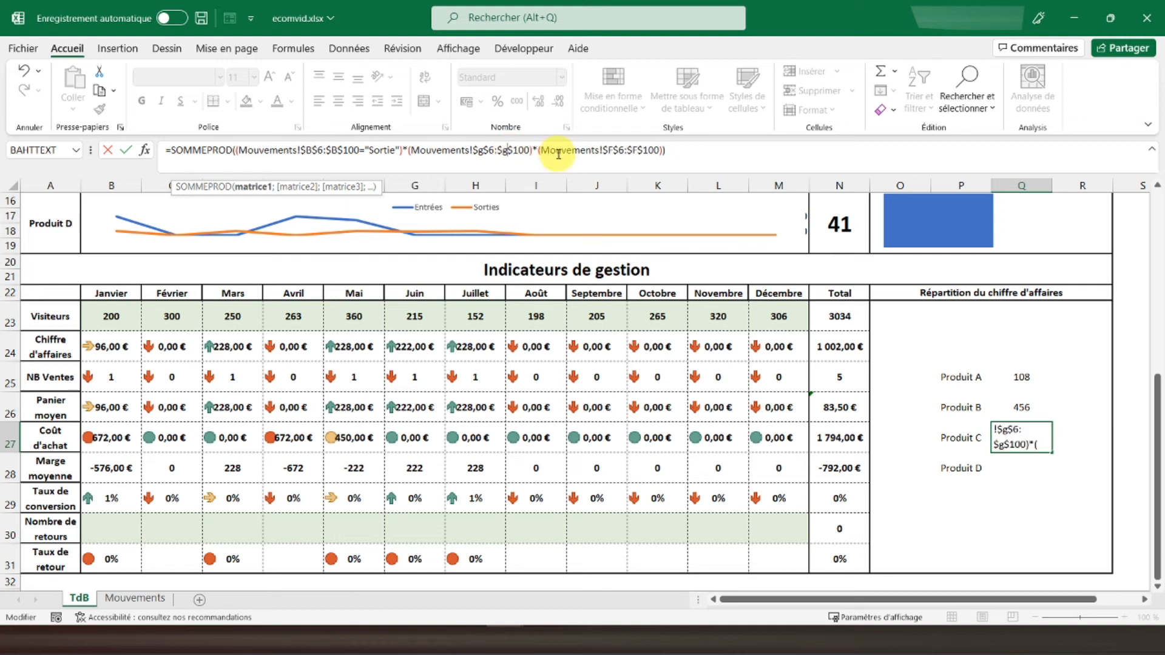
Change the unit price range in the Q27 formula to $H$6:$H$100.
left_click(610, 149)
key("BackSpace")
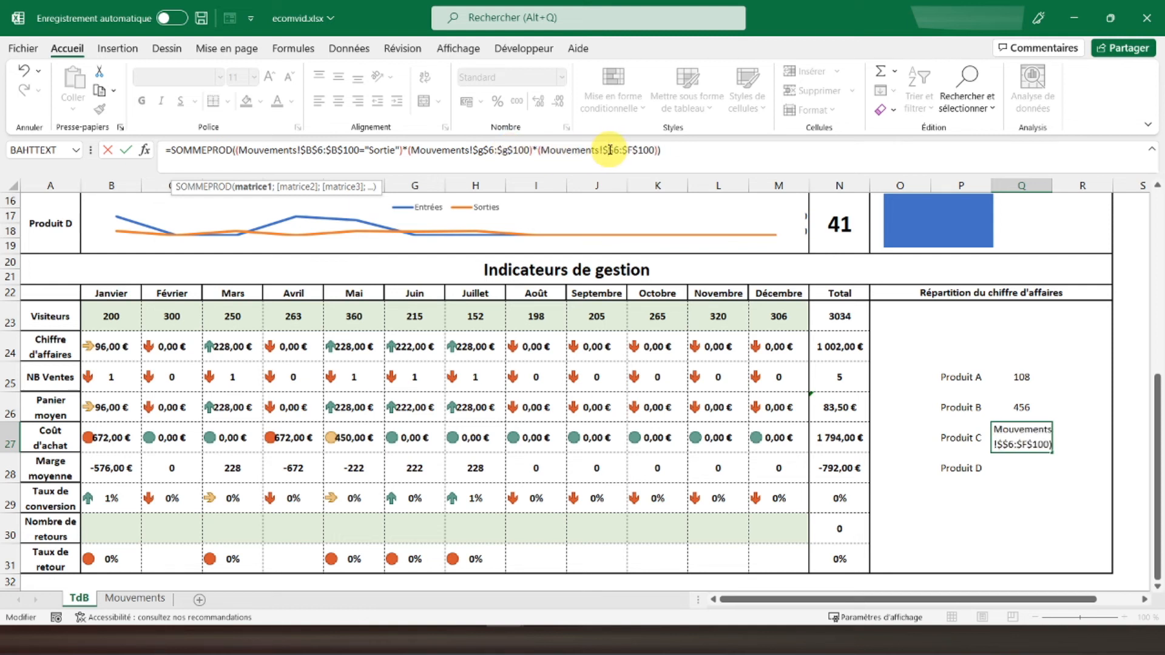
type("h")
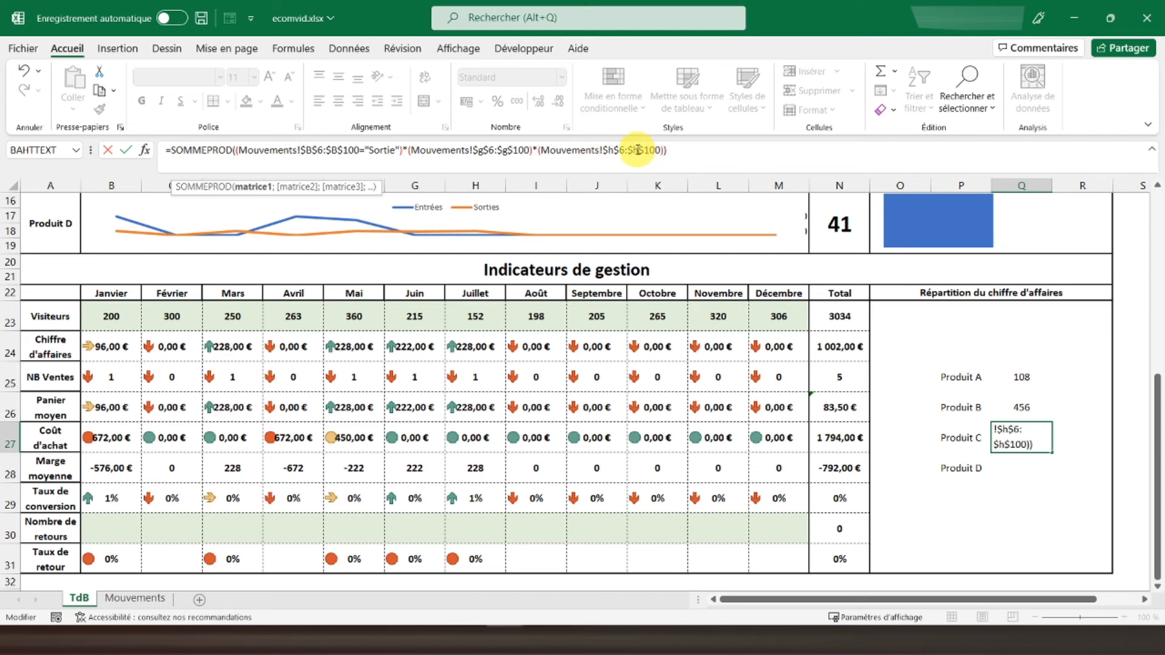
key("Return")
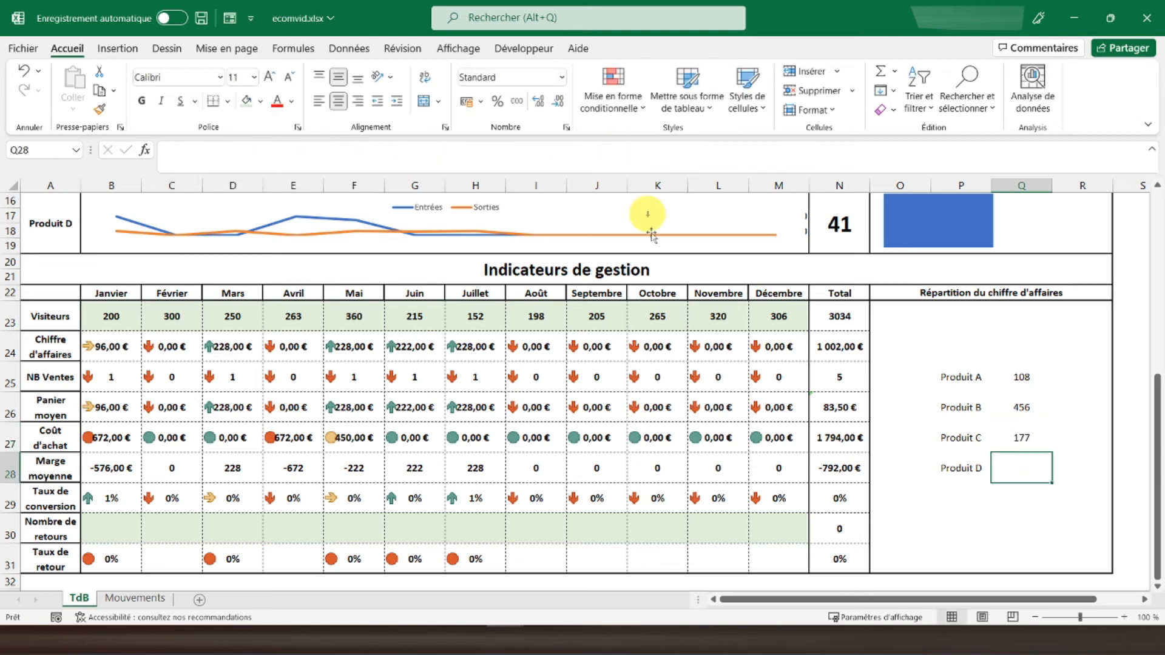
Copy the Produit C revenue formula from Q27 into Q28 beside Produit D.
right_click(1027, 443)
left_click(789, 43)
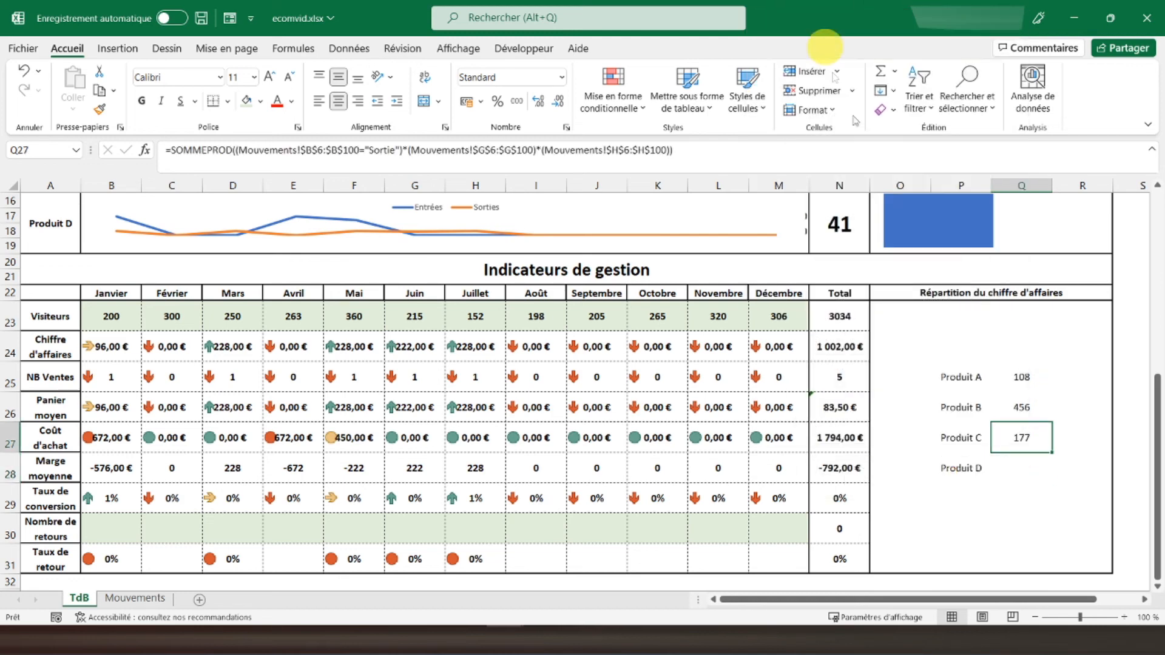
left_click(1016, 465)
right_click(1016, 466)
left_click(768, 108)
Check the Produit D columns on the Mouvements sheet and set the Q28 formula's quantity and price ranges to $I$6:$I$100 and $J$6:$J$100.
left_click(134, 598)
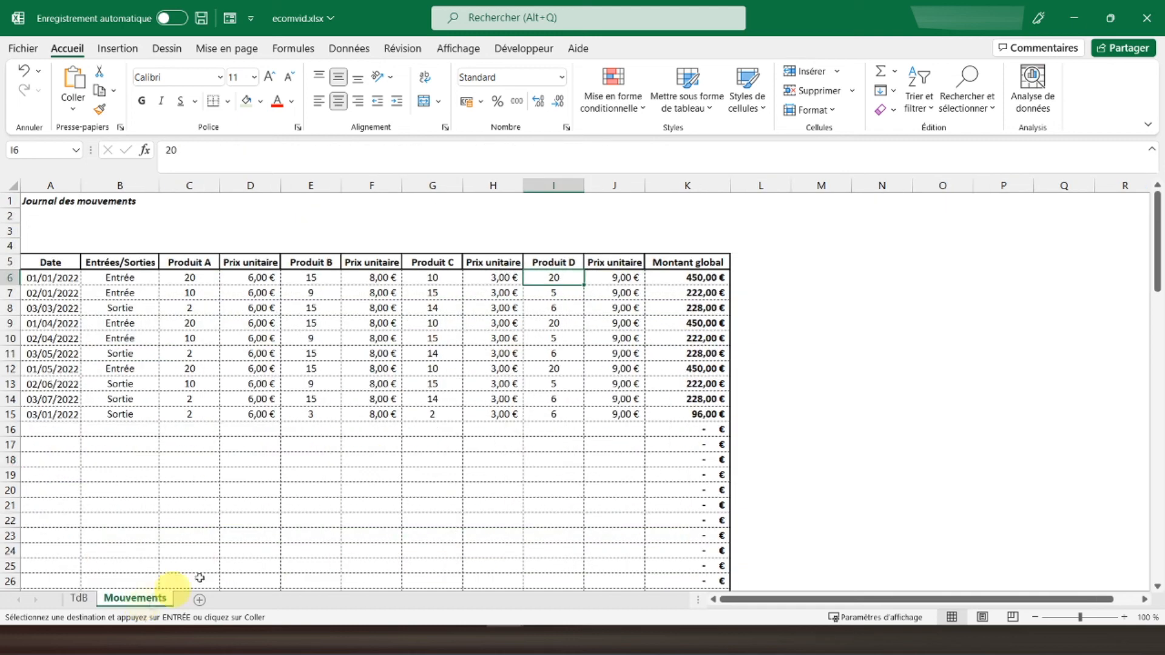
left_click(77, 598)
left_click(485, 149)
key("BackSpace")
type("I")
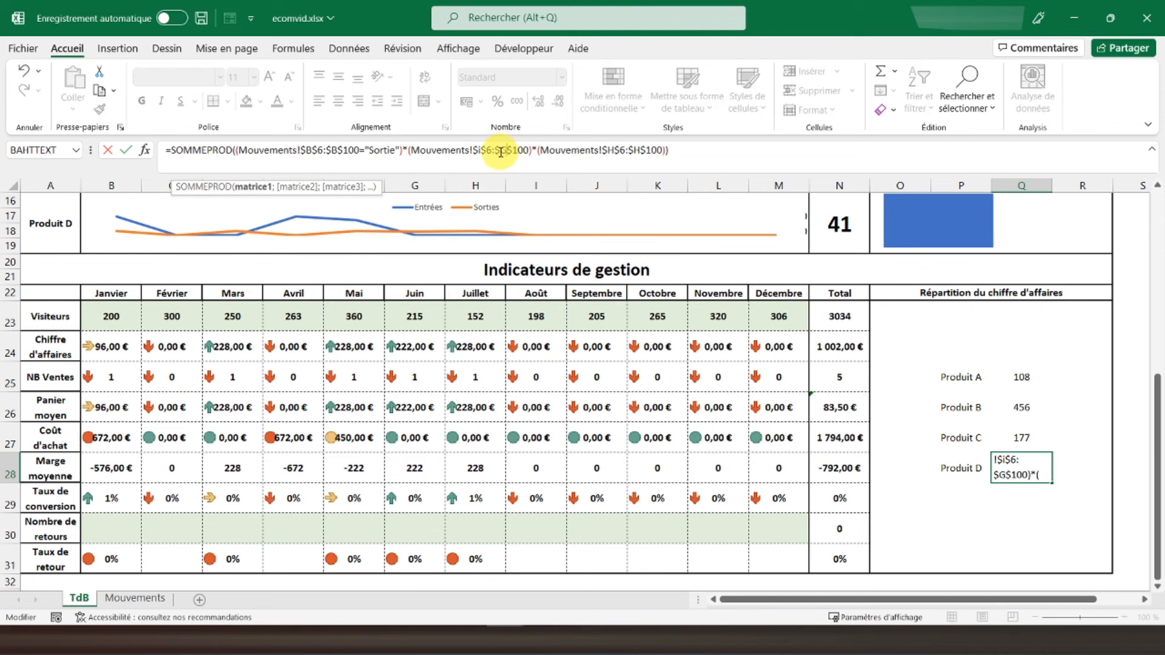
key("BackSpace")
type("I")
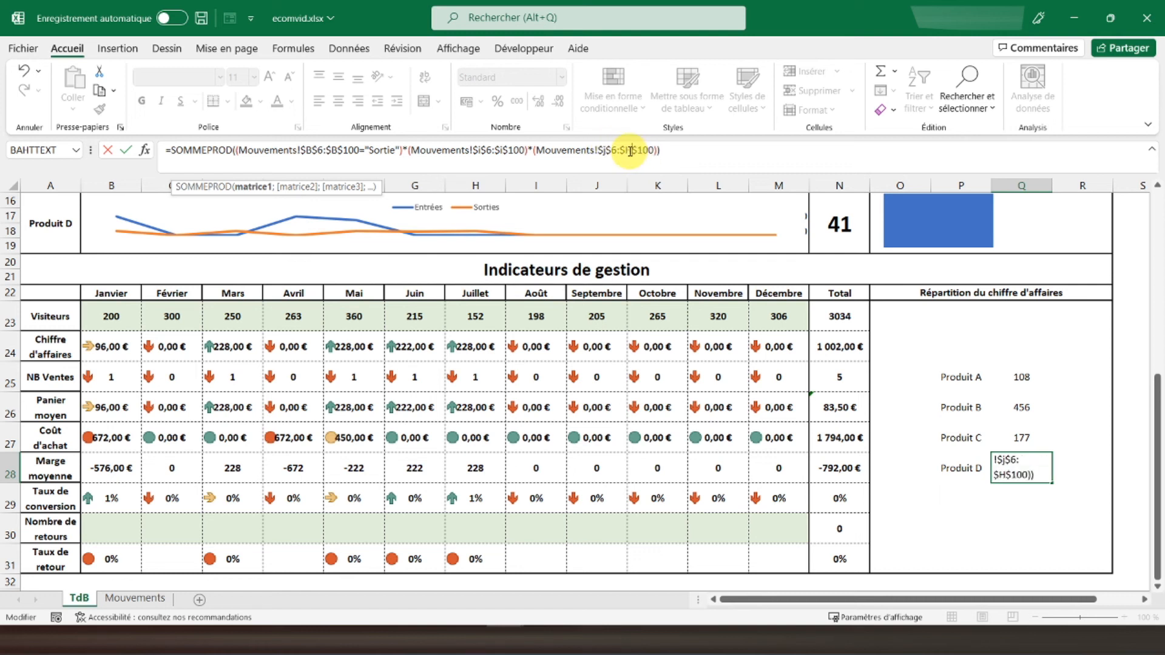
key("BackSpace")
key("Return")
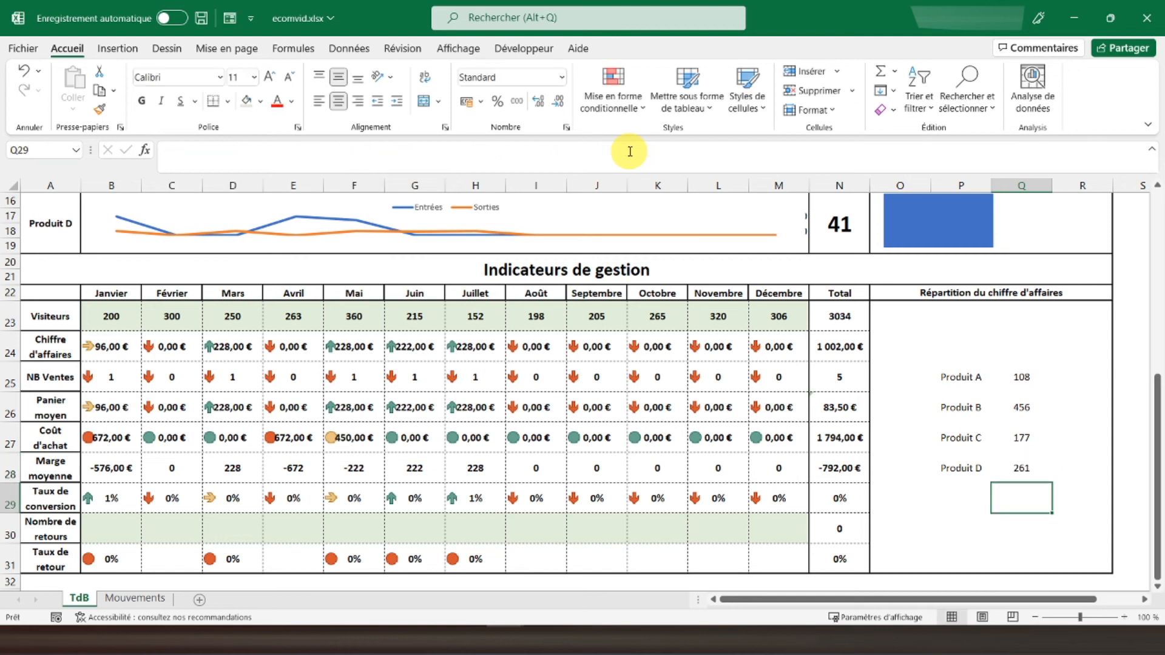
Check the sum of Q25:Q28 against the Chiffre d'affaires total in N24 and insert a 2D pie chart from P25:Q28.
left_click_drag(1003, 374, 1023, 472)
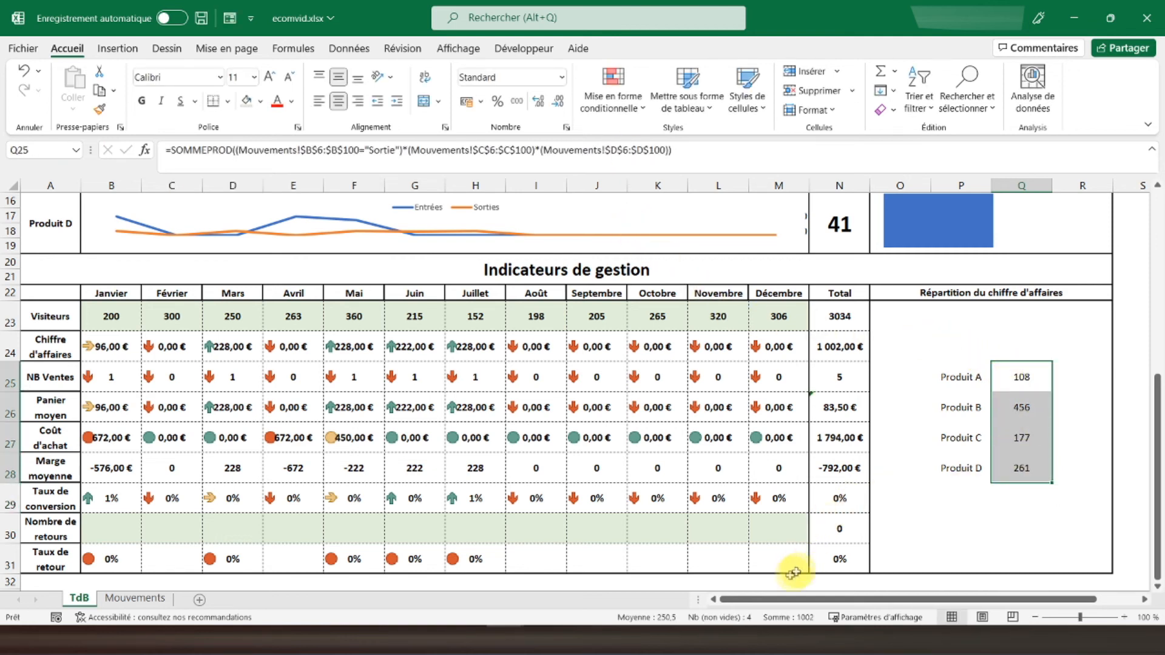
left_click(832, 354)
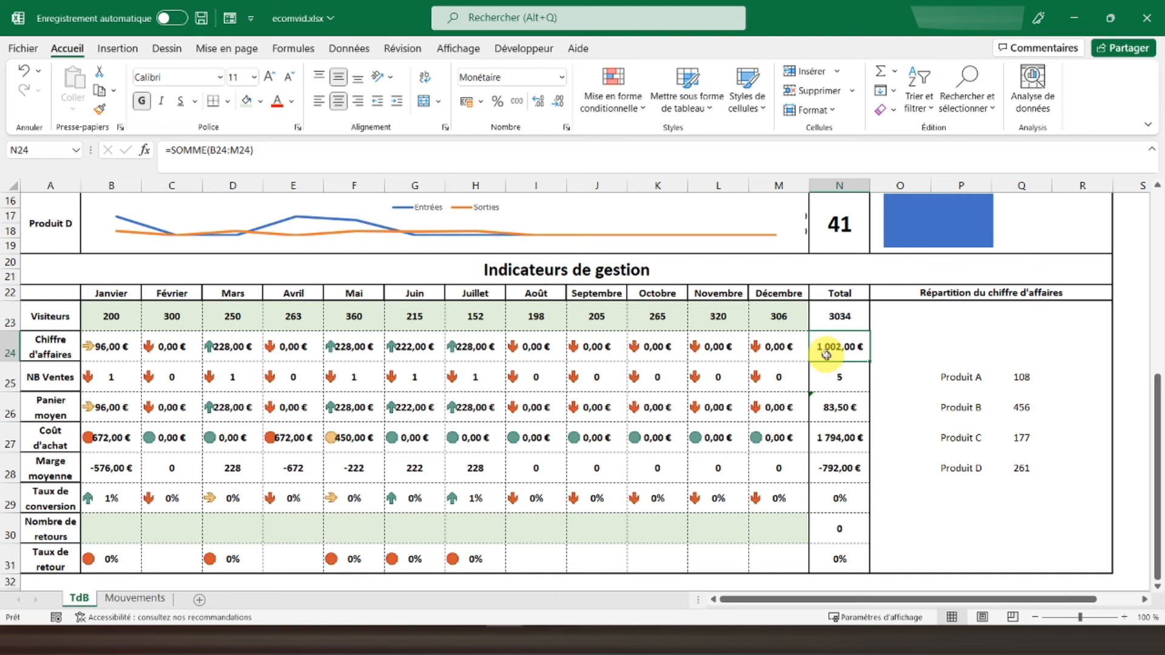
left_click_drag(1014, 376, 1018, 465)
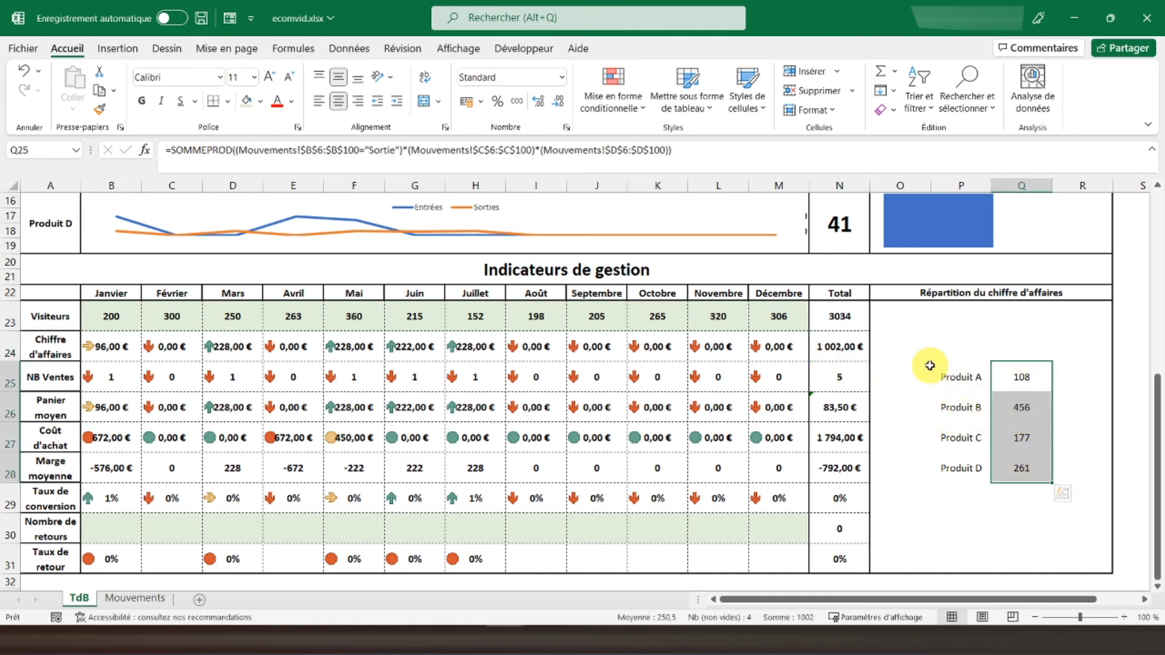
left_click_drag(946, 376, 1010, 473)
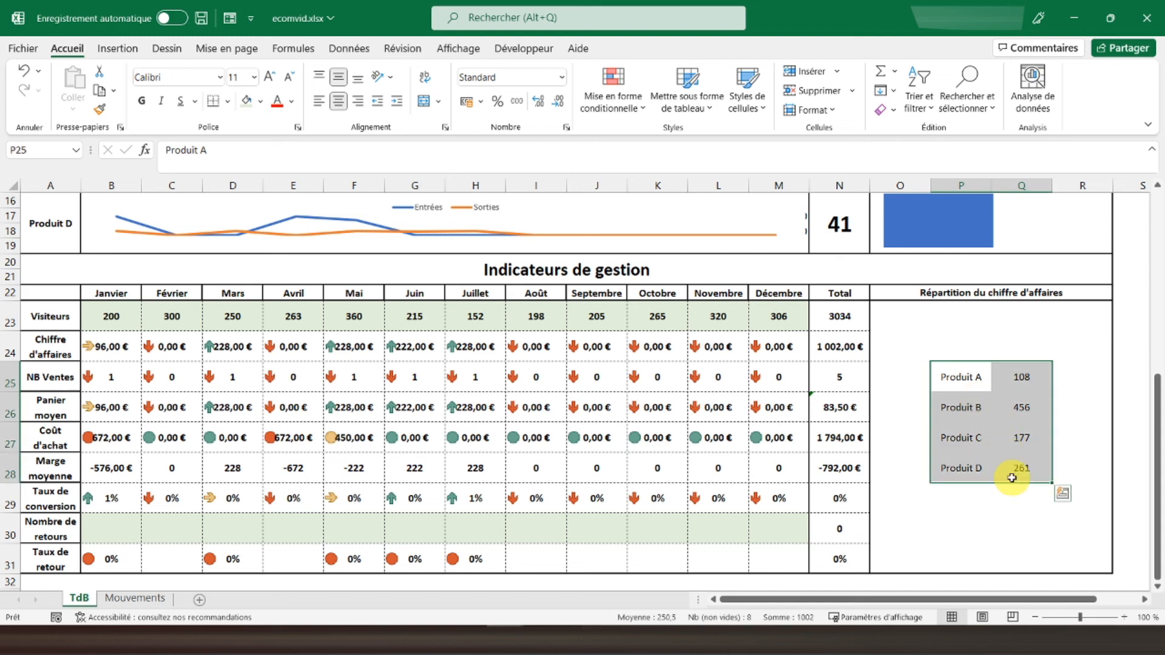
left_click(115, 49)
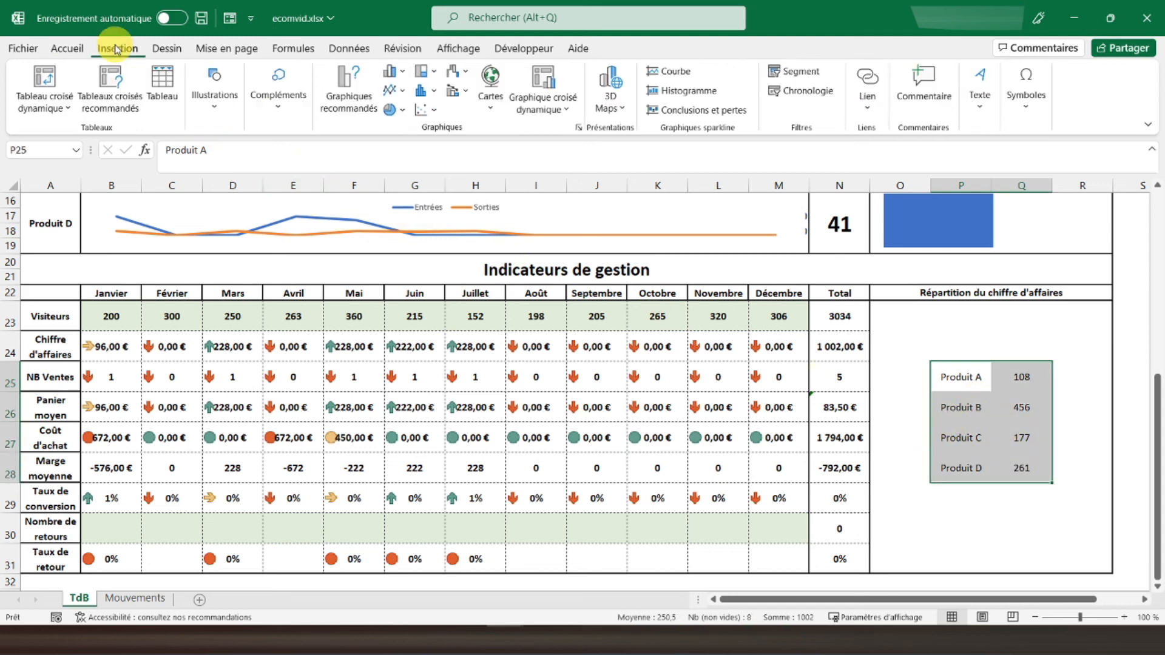
left_click(394, 111)
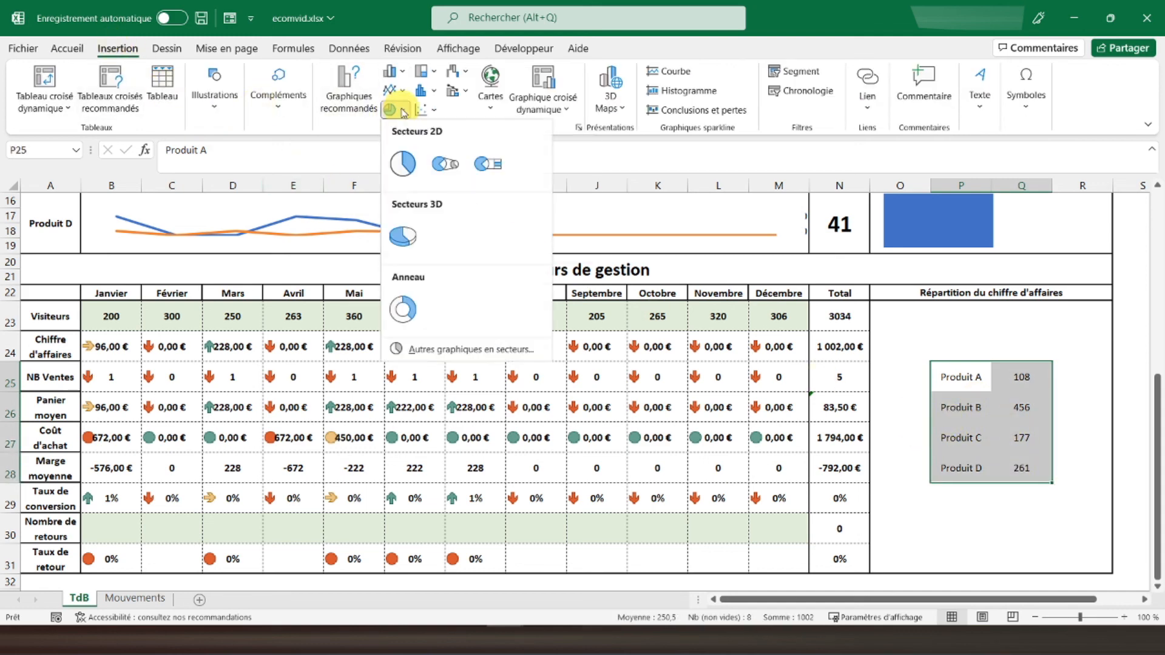
left_click(397, 168)
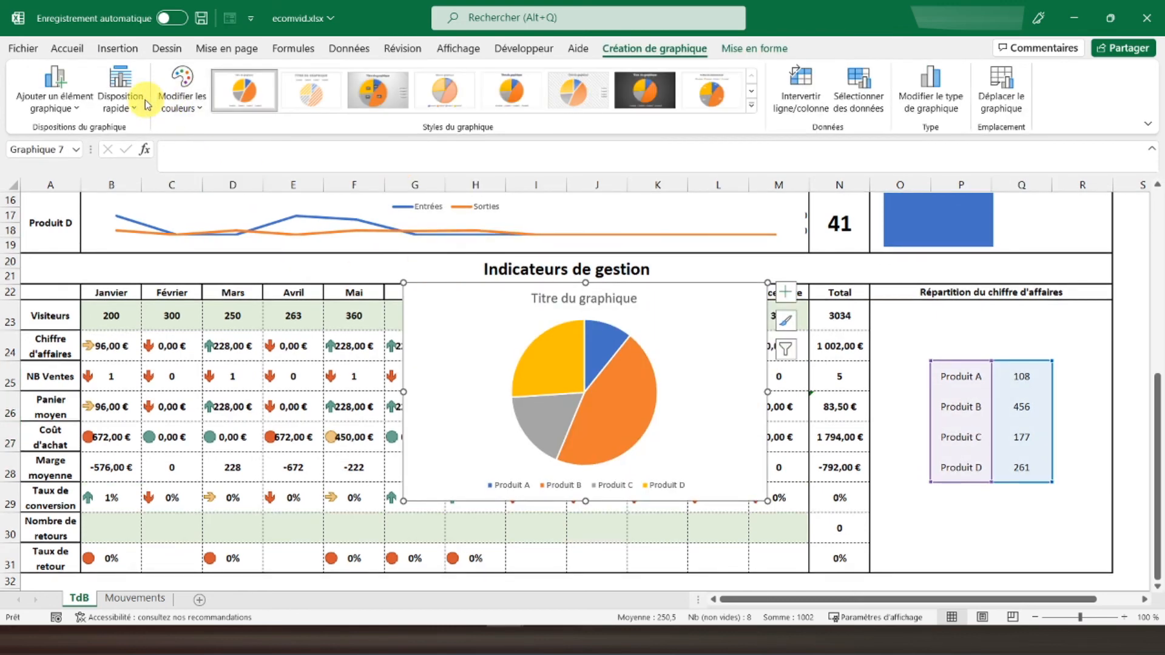
Apply the quick layout that labels the pie slices with product names and percentages, and remove the chart title.
left_click(126, 108)
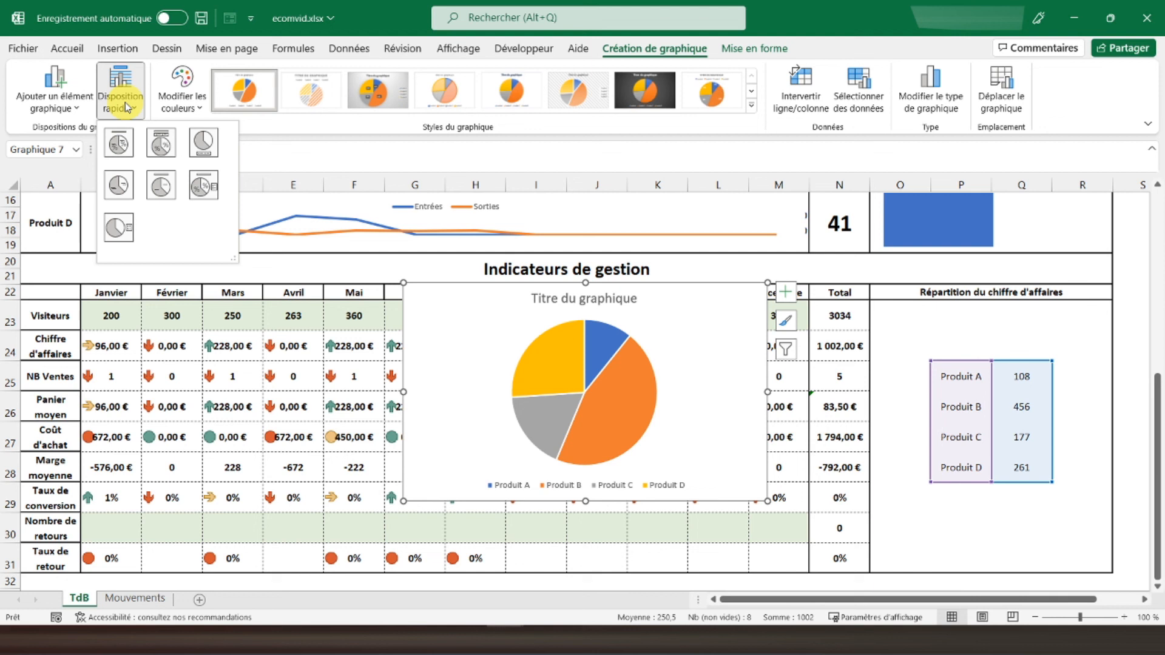
left_click(119, 144)
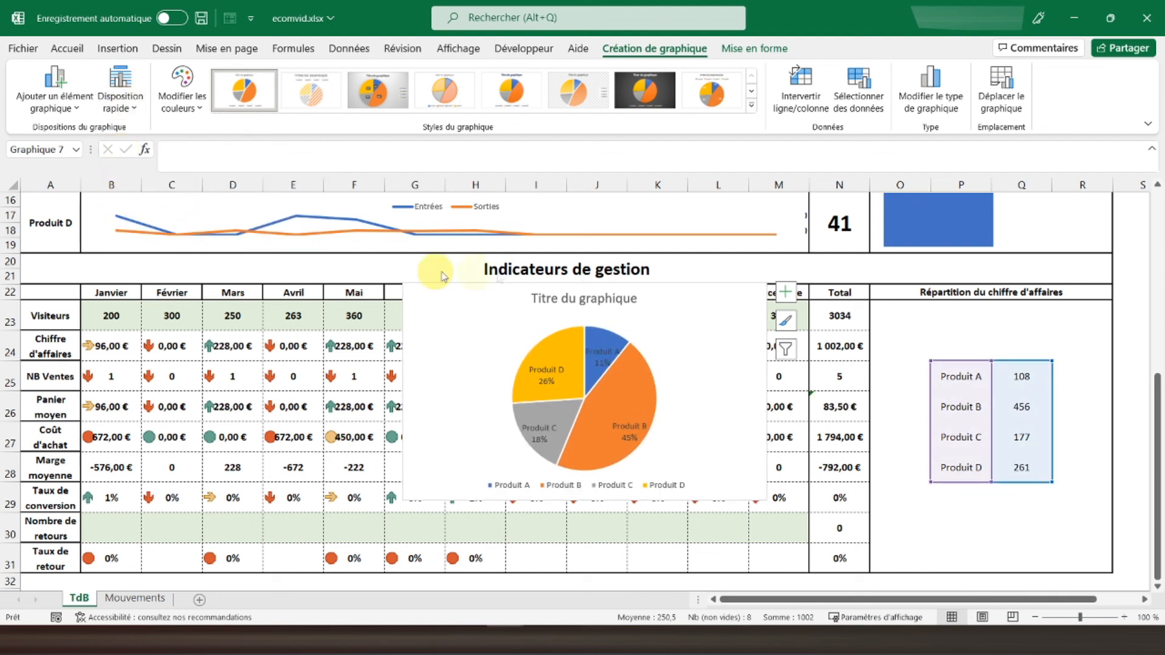
left_click(783, 293)
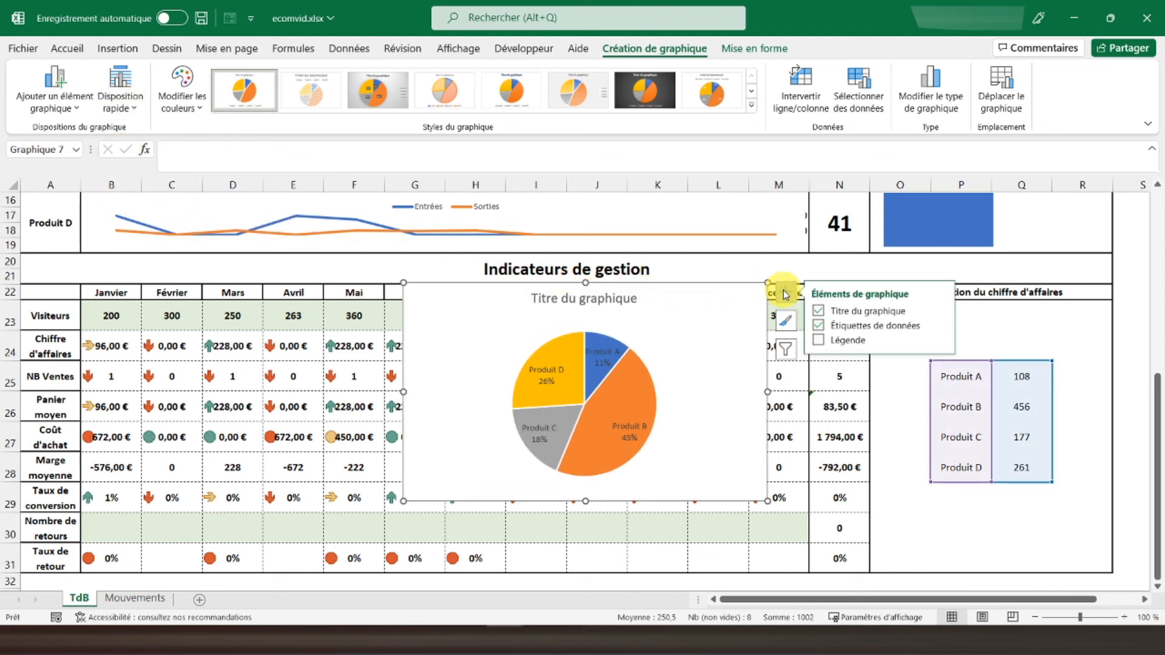
left_click(818, 313)
Move and resize the pie chart to fill the area under Répartition du chiffre d'affaires and remove its outline.
left_click_drag(444, 290, 783, 307)
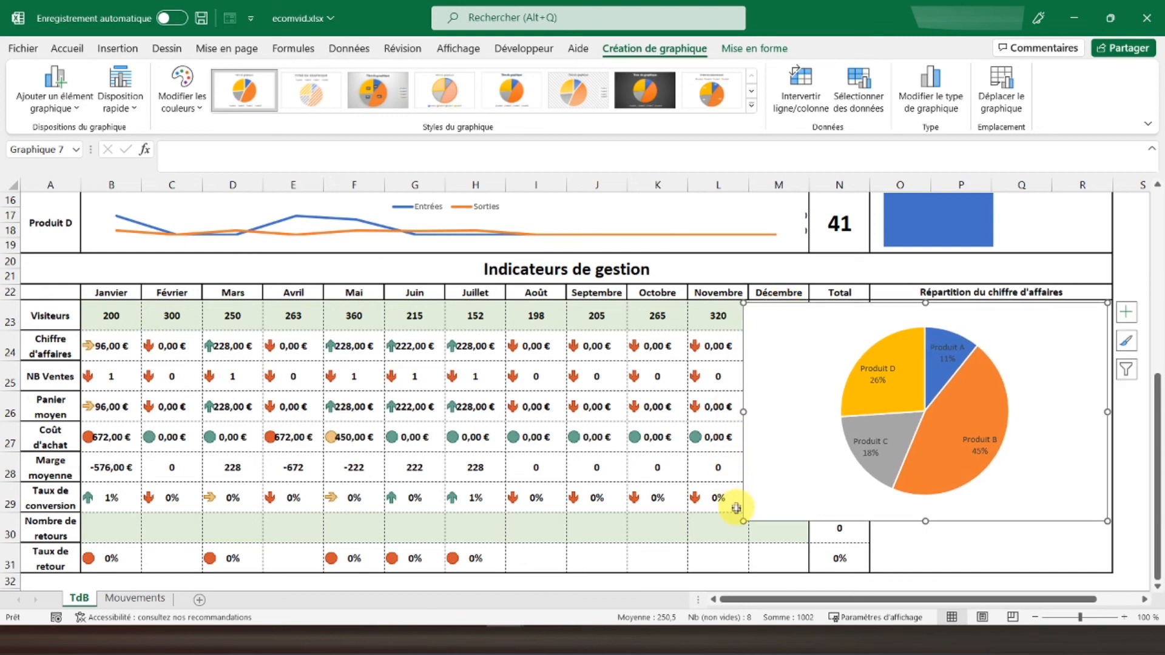
left_click_drag(743, 520, 871, 562)
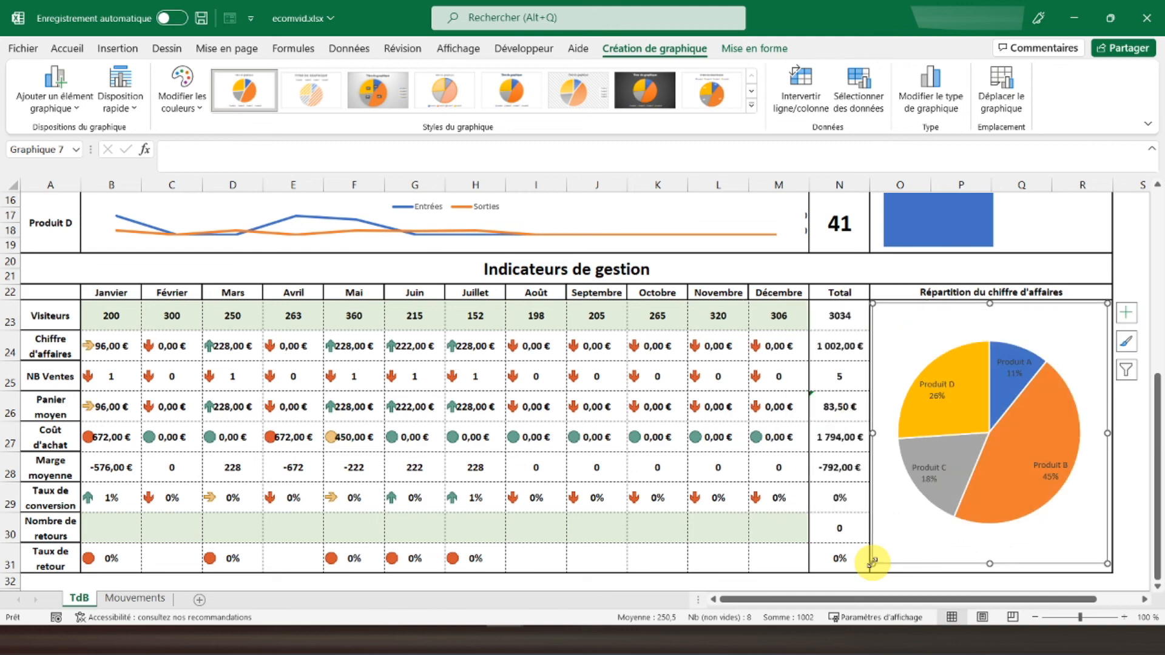
right_click(904, 313)
left_click(976, 143)
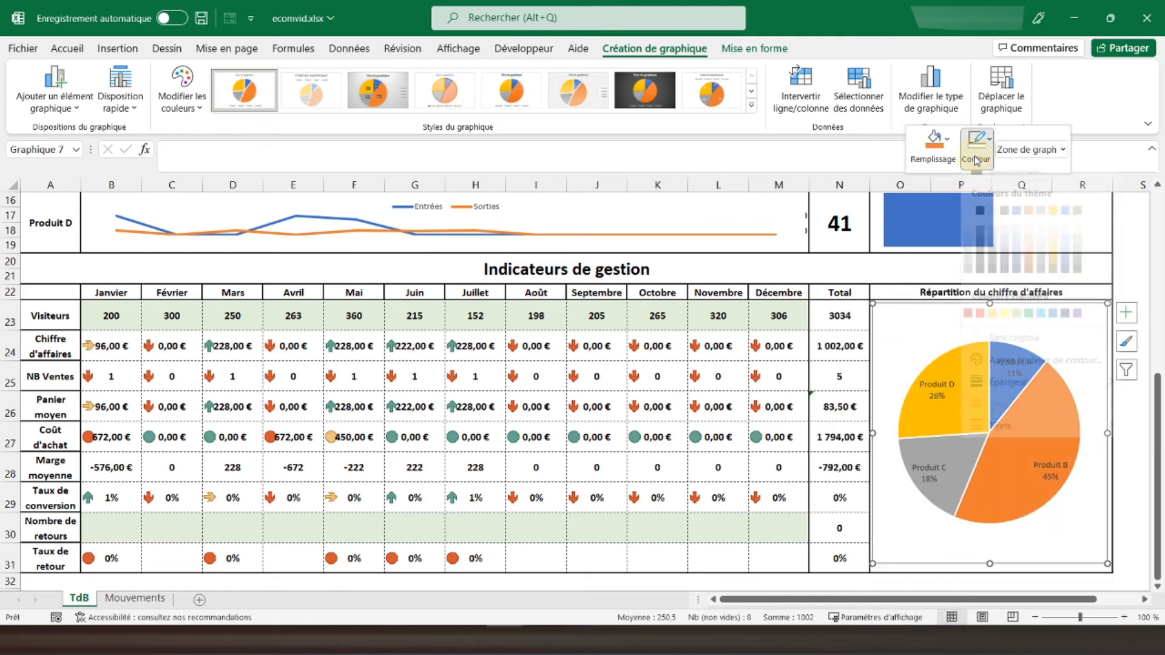
left_click(1001, 347)
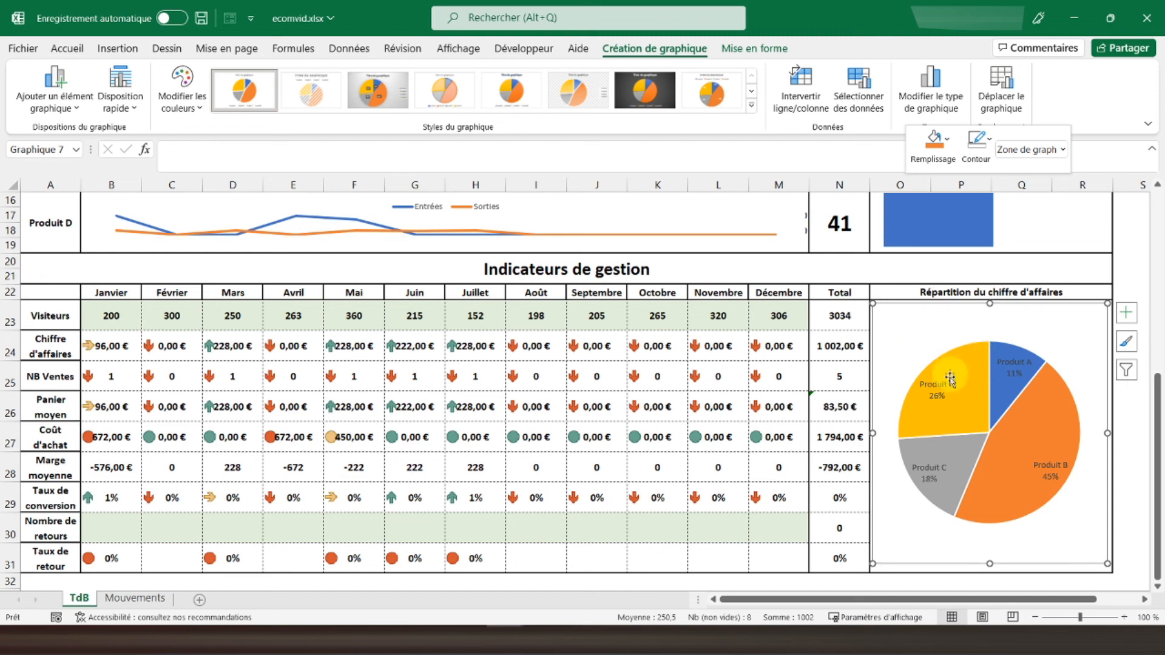
Make the pie chart's data labels bold and set their font size to 10.
left_click(936, 392)
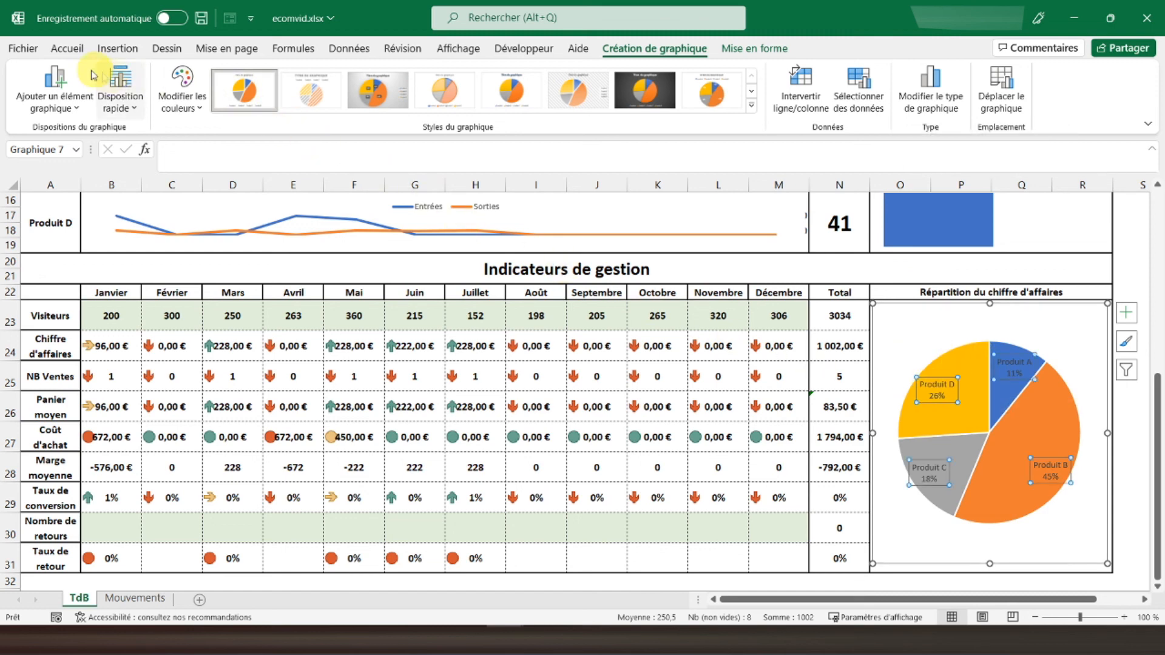
left_click(67, 48)
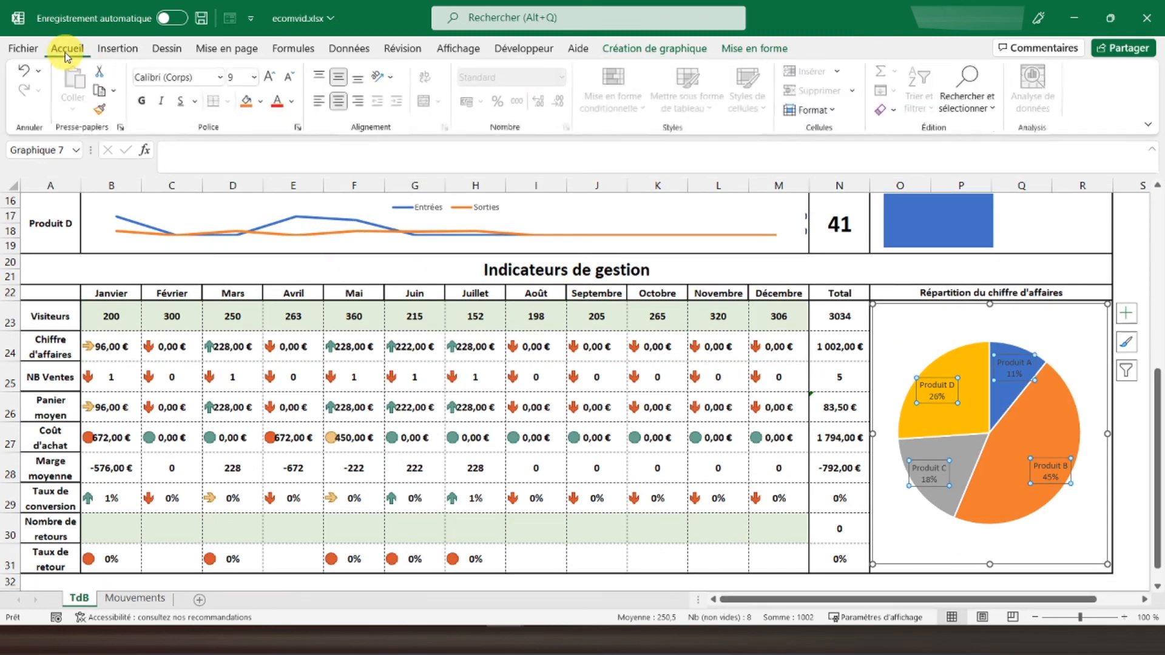
left_click(141, 102)
left_click(269, 77)
left_click(269, 77)
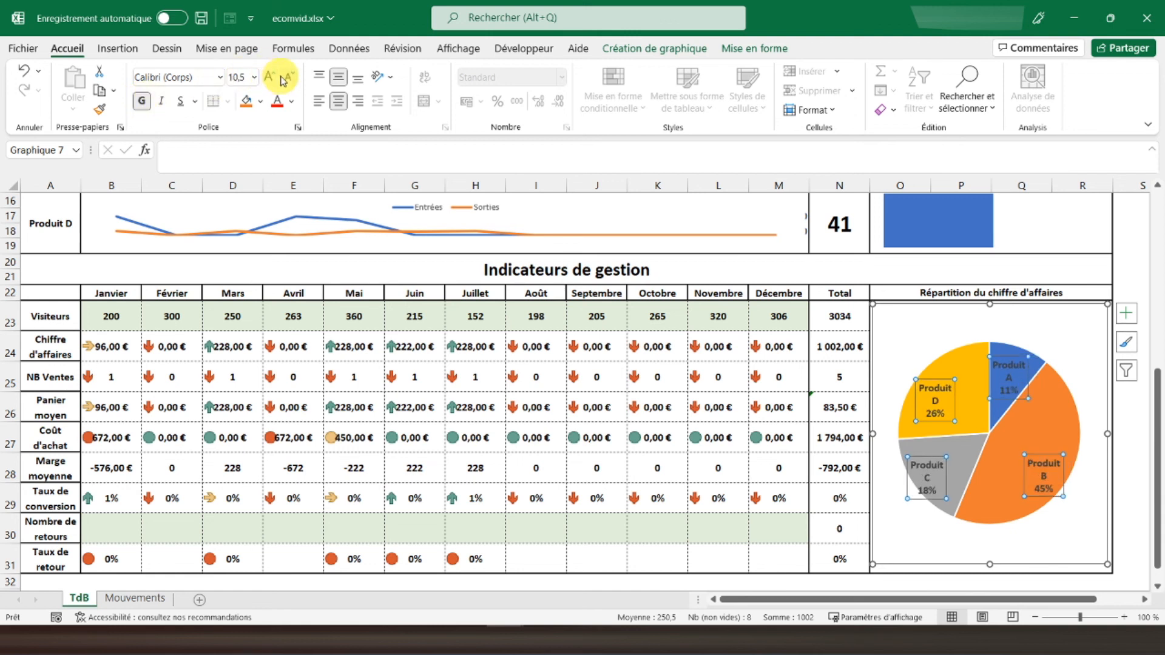
left_click(290, 77)
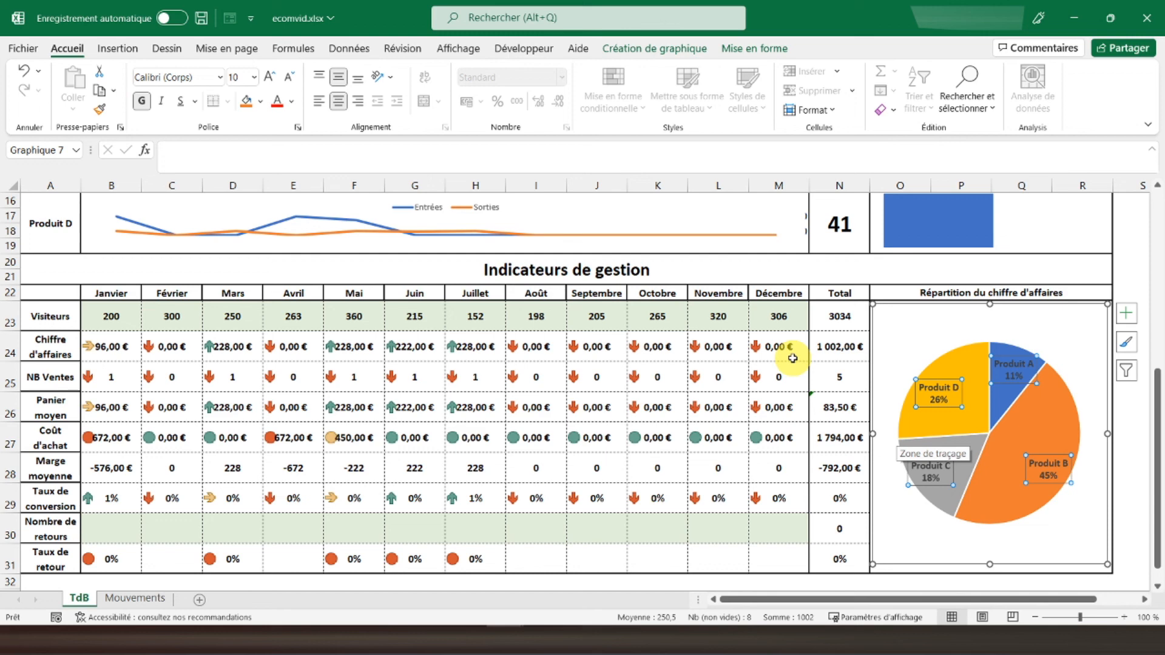
left_click(784, 328)
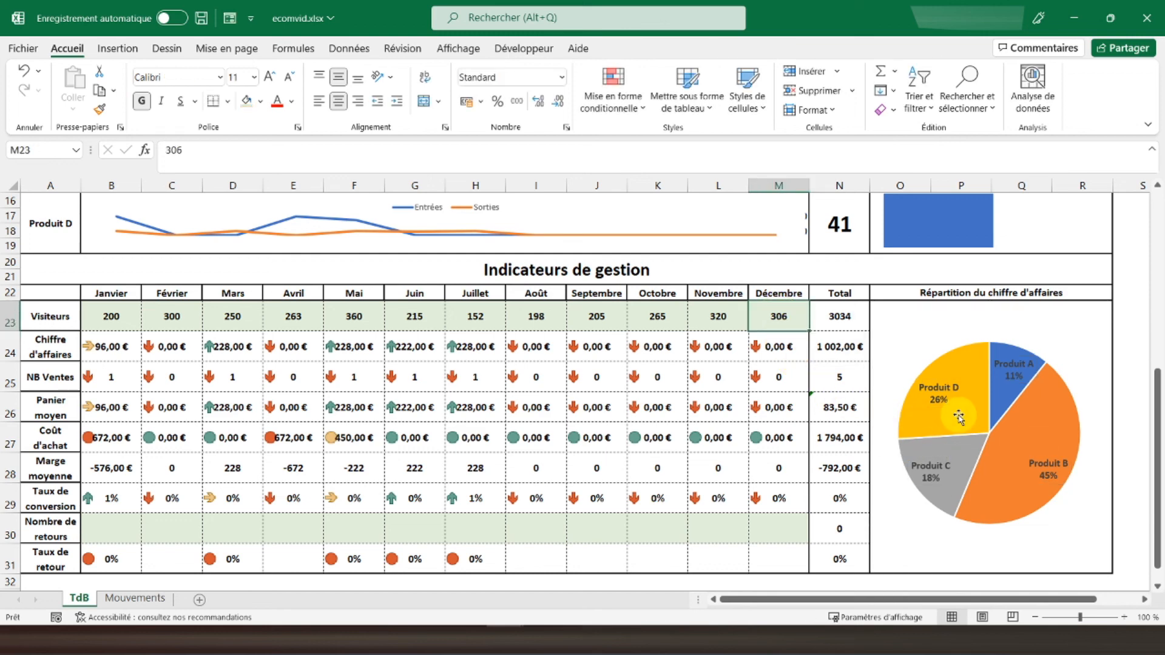
Select cell A1 beside the Tableau de bord E-Commerce title.
mouse_move(958, 418)
scroll(936, 423, "up", 5)
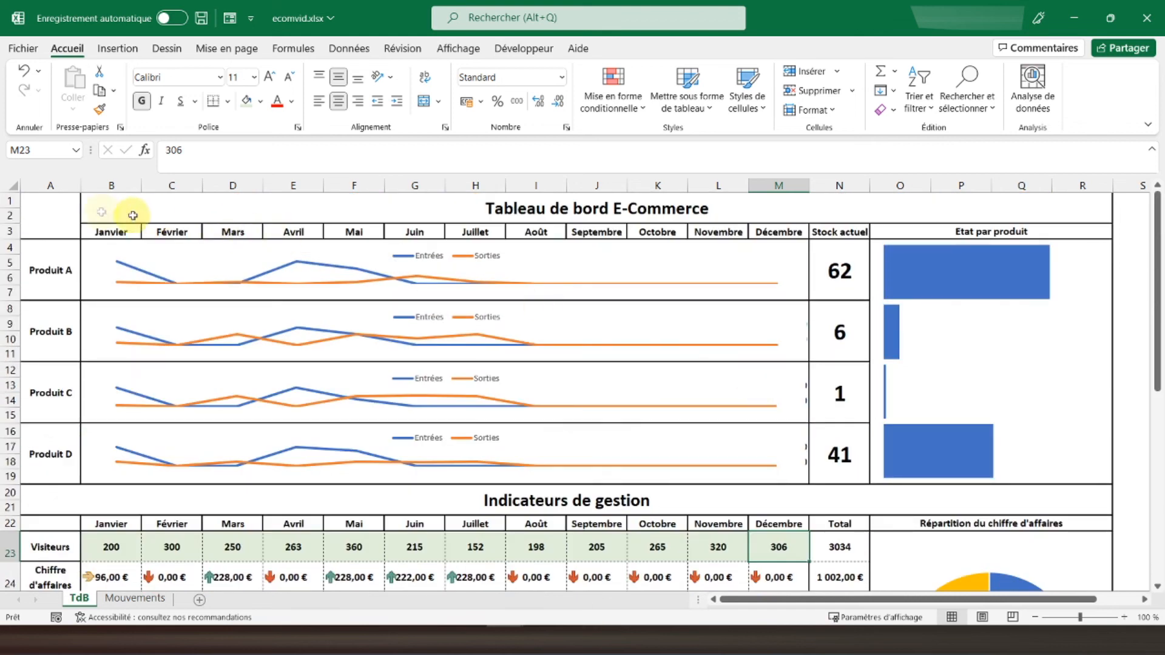
left_click(62, 198)
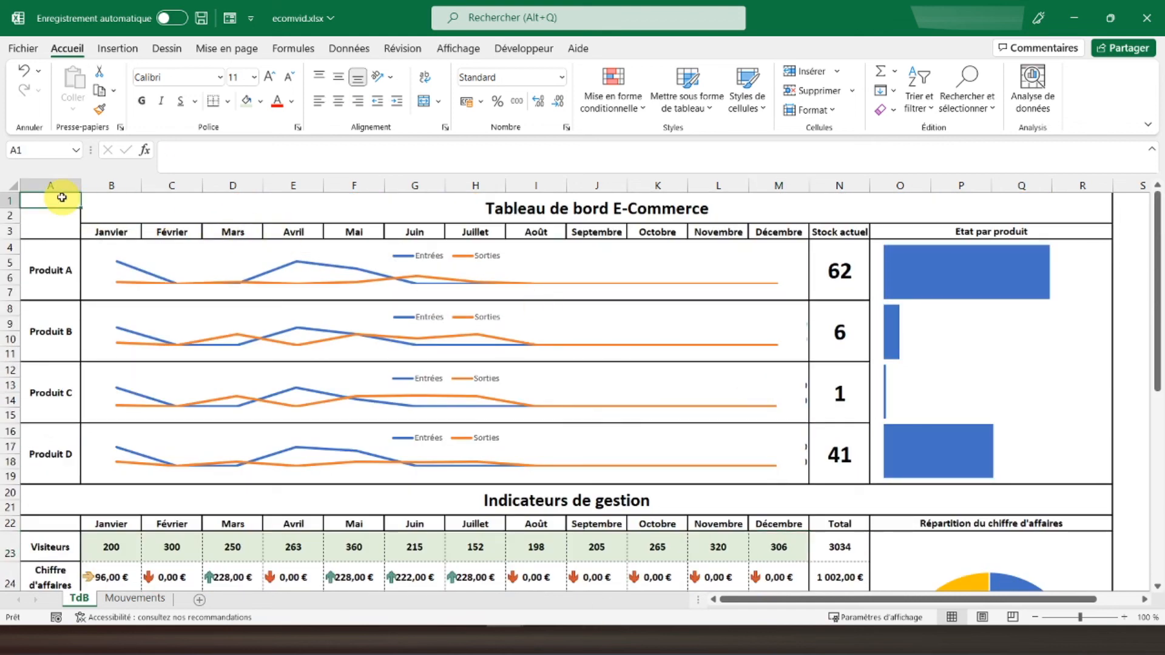